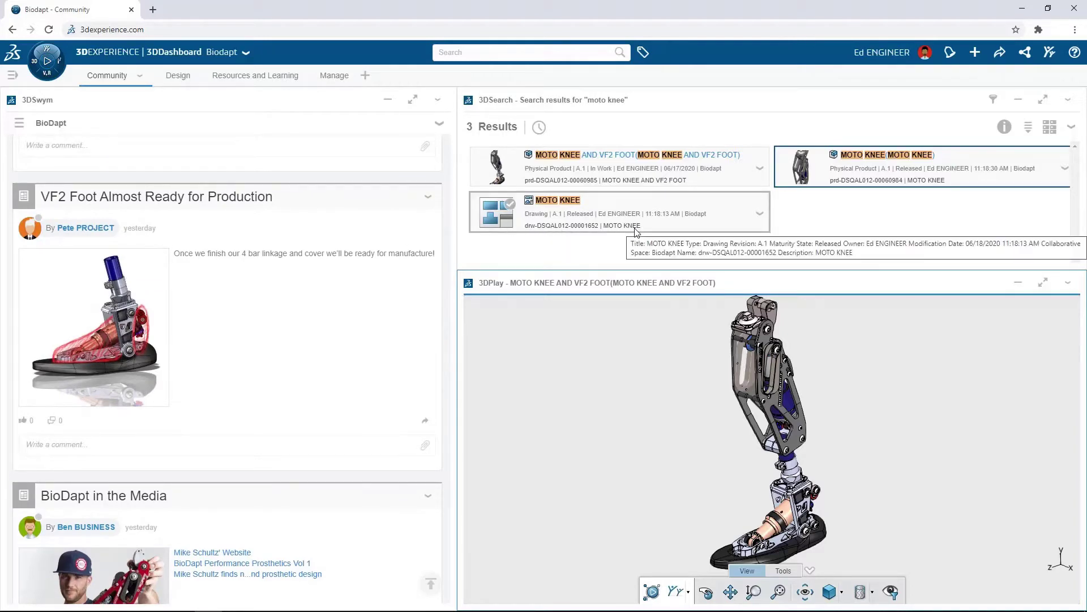
- Open the "Pin Deflection & Range of Motion" community post and read its text and annotated image
drag(635, 404, 723, 406)
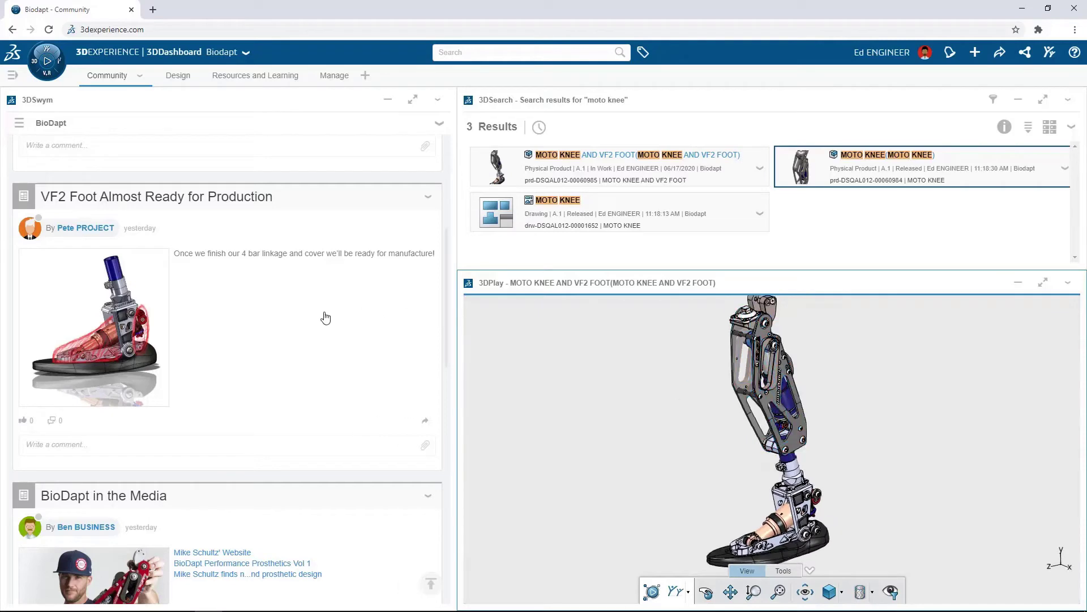
scroll(320, 260, up, 5)
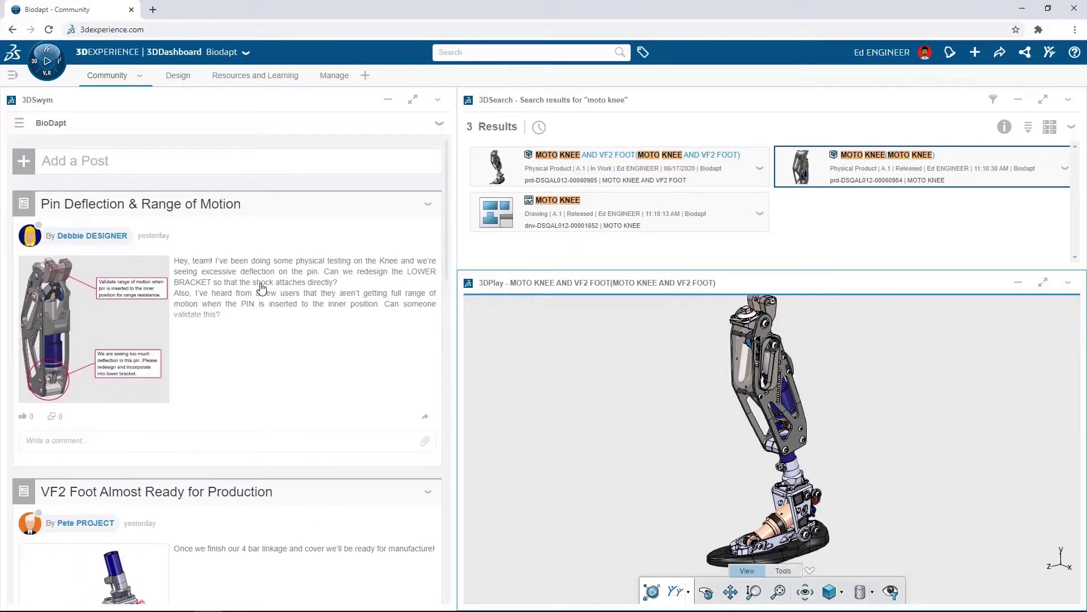
click(262, 288)
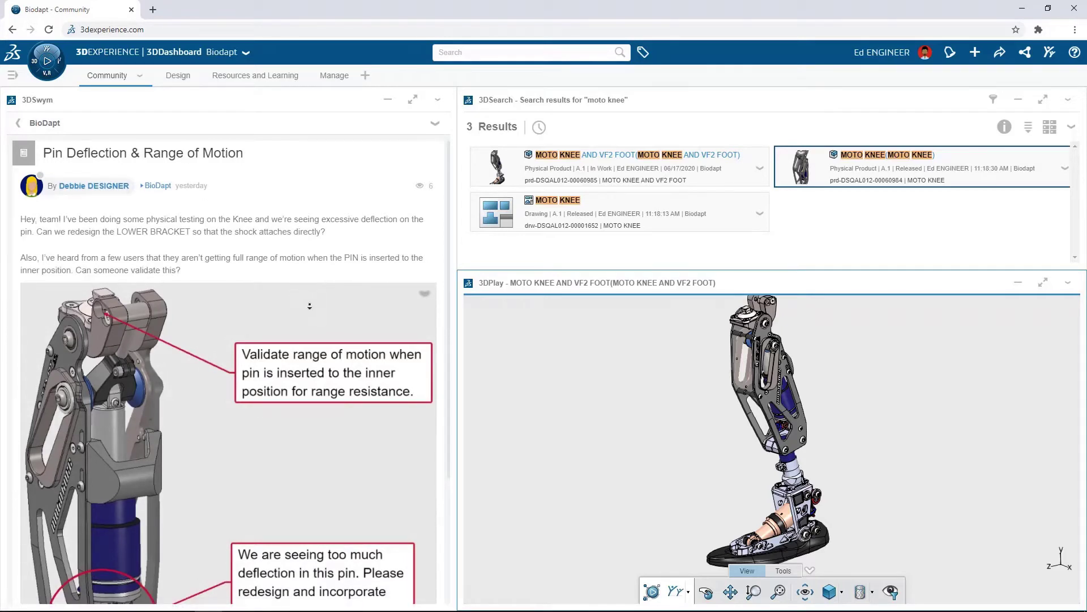
scroll(310, 296, down, 2)
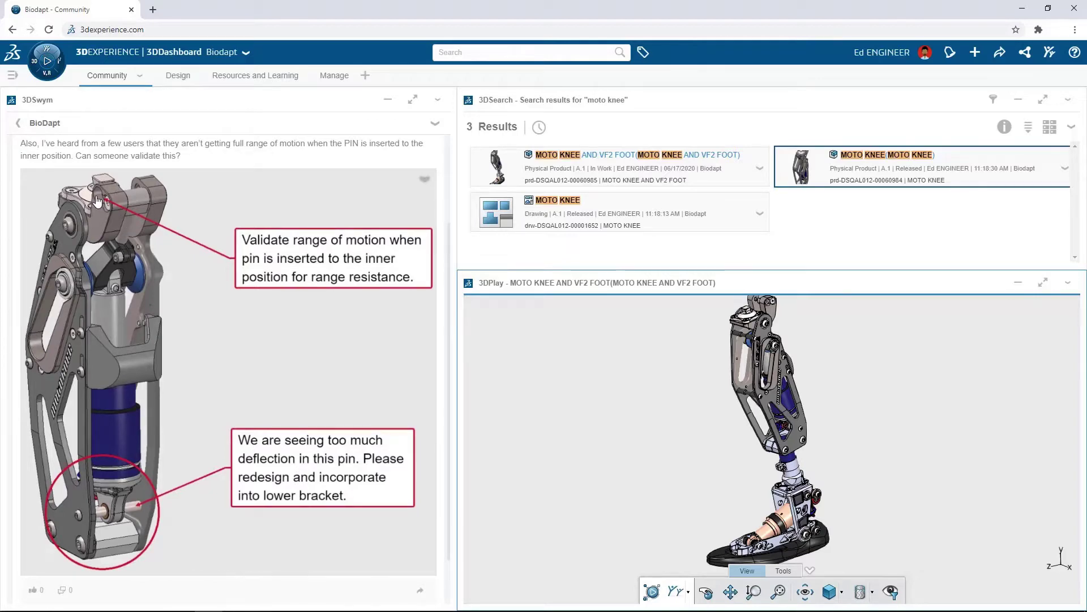
- Inspect the shock's pin and lower bracket on the MOTO KNEE AND VF2 FOOT model up close, then return to the whole model
drag(731, 444, 626, 461)
scroll(817, 456, up, 5)
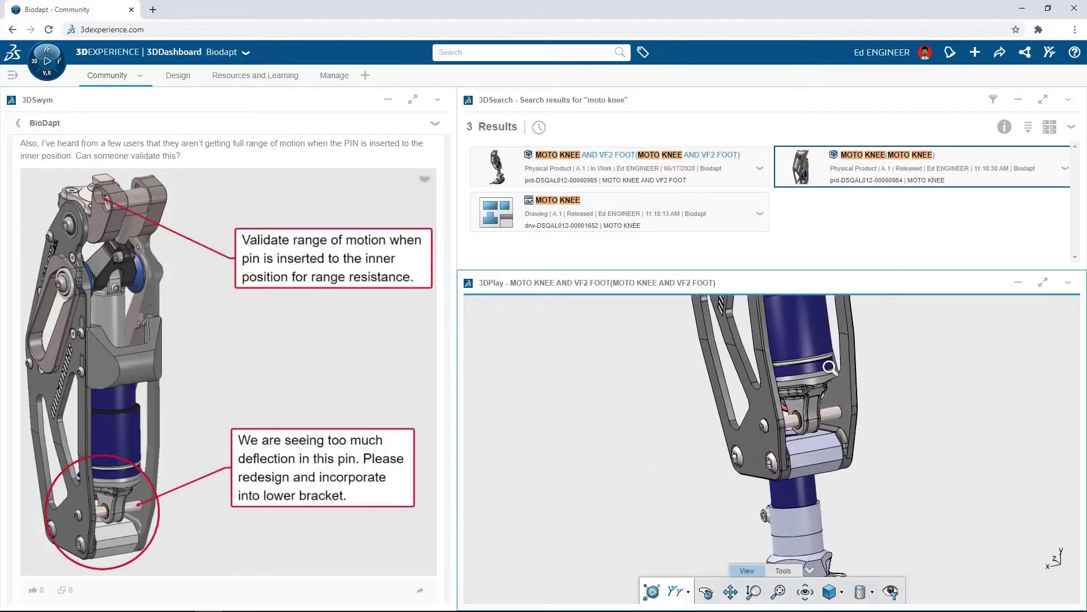
drag(815, 422, 667, 417)
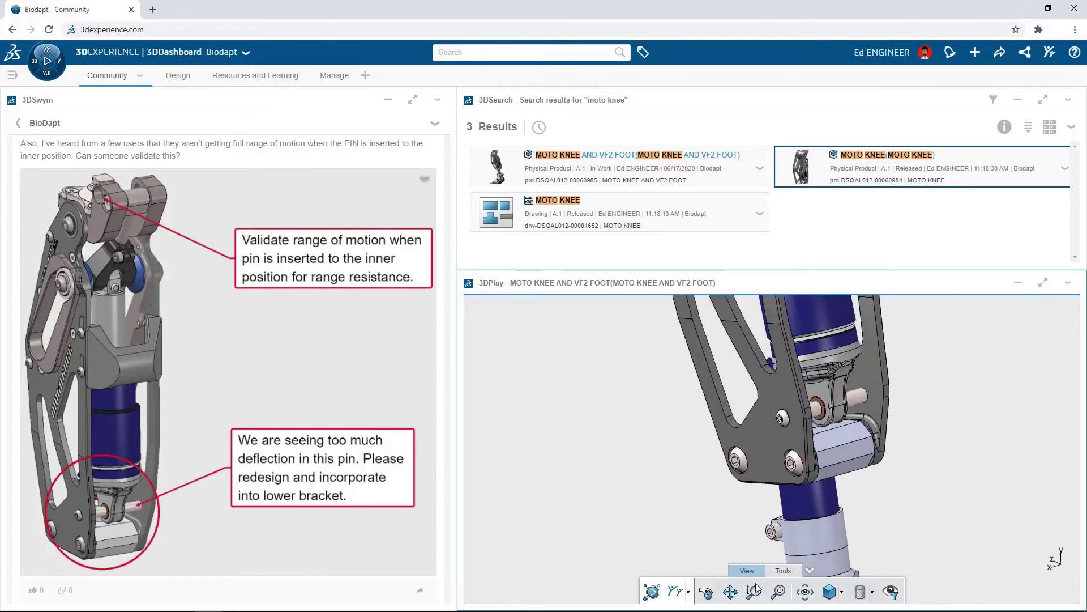
click(779, 592)
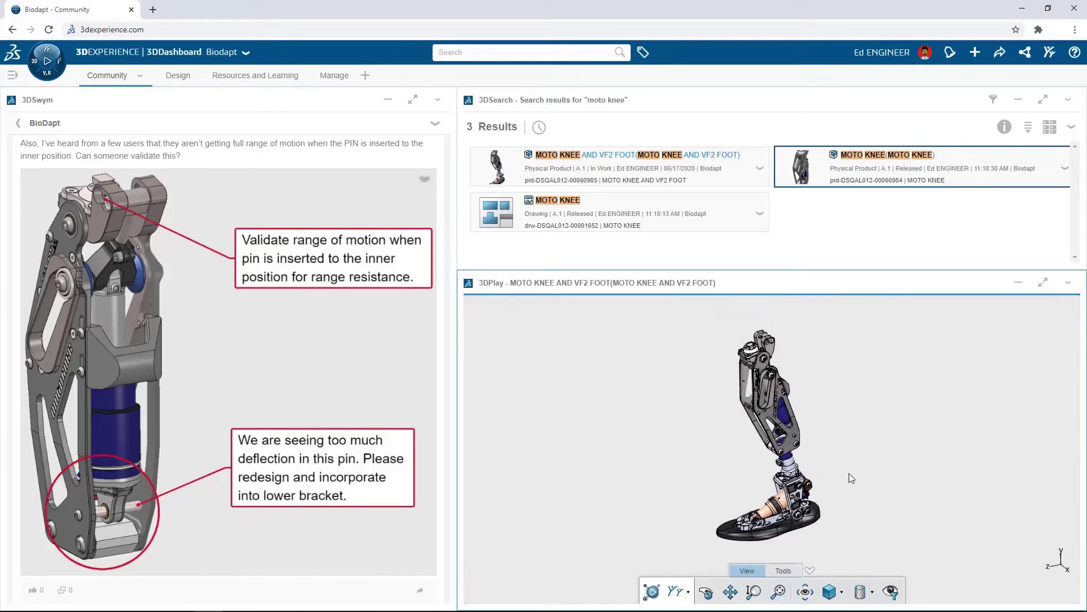
- Place the browser window beside SOLIDWORKS and open the MOTO KNEE search result there as an assembly
drag(638, 12, 821, 16)
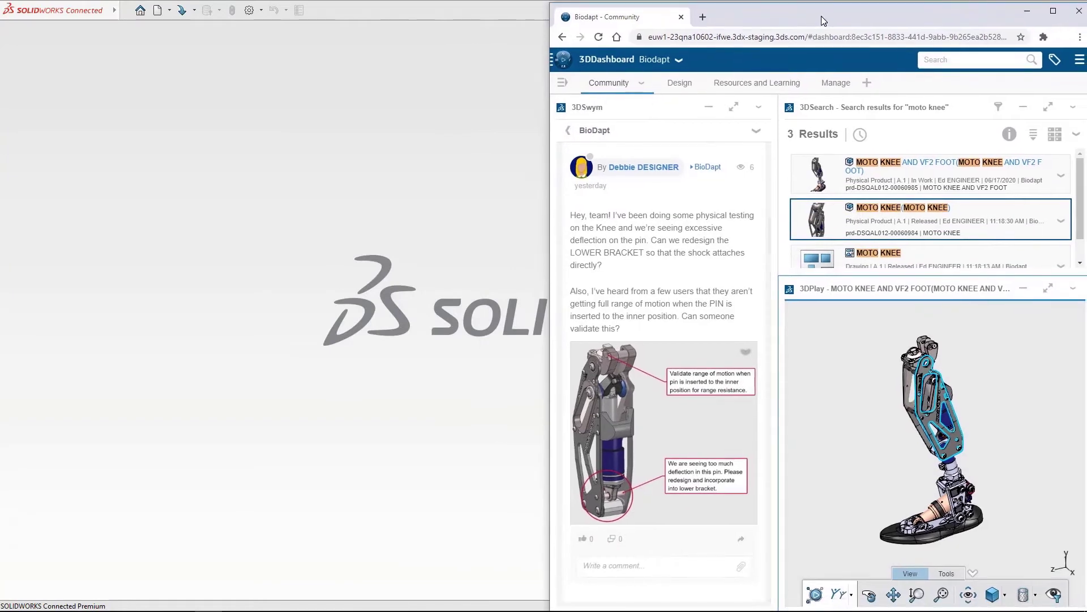
mouse_move(866, 225)
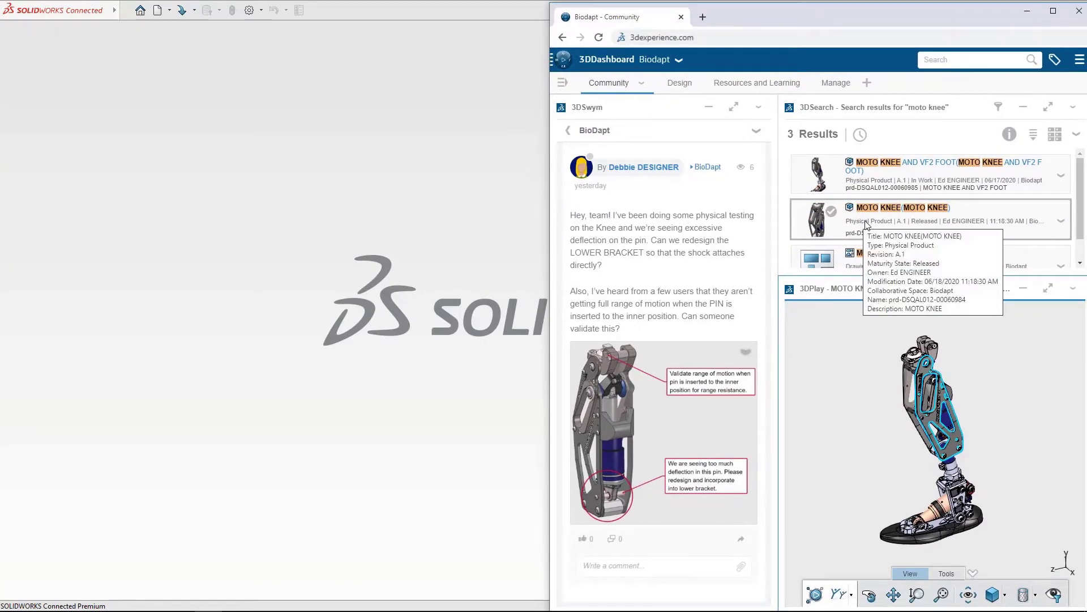
drag(865, 224, 481, 231)
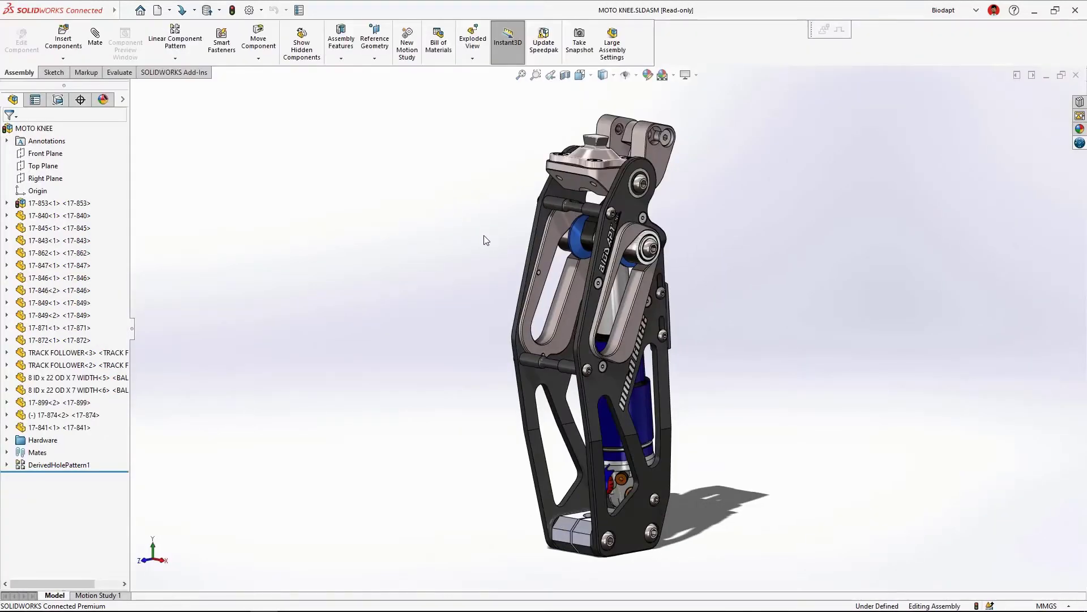
- Examine the lower bracket between the side plates and display its dimensions
click(628, 315)
middle_drag(627, 316, 500, 346)
scroll(579, 508, down, 5)
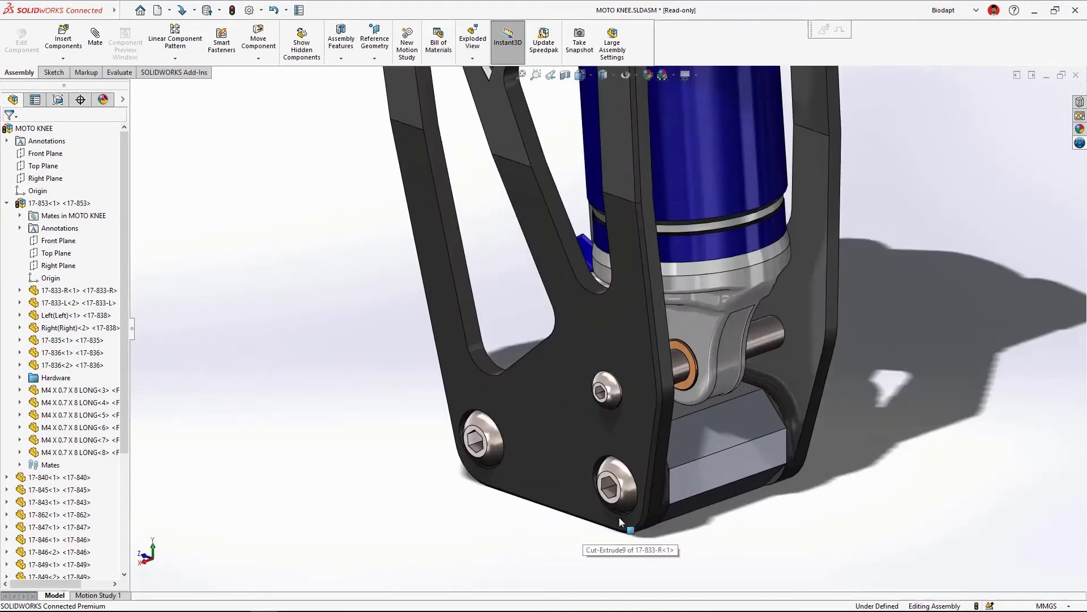
click(729, 474)
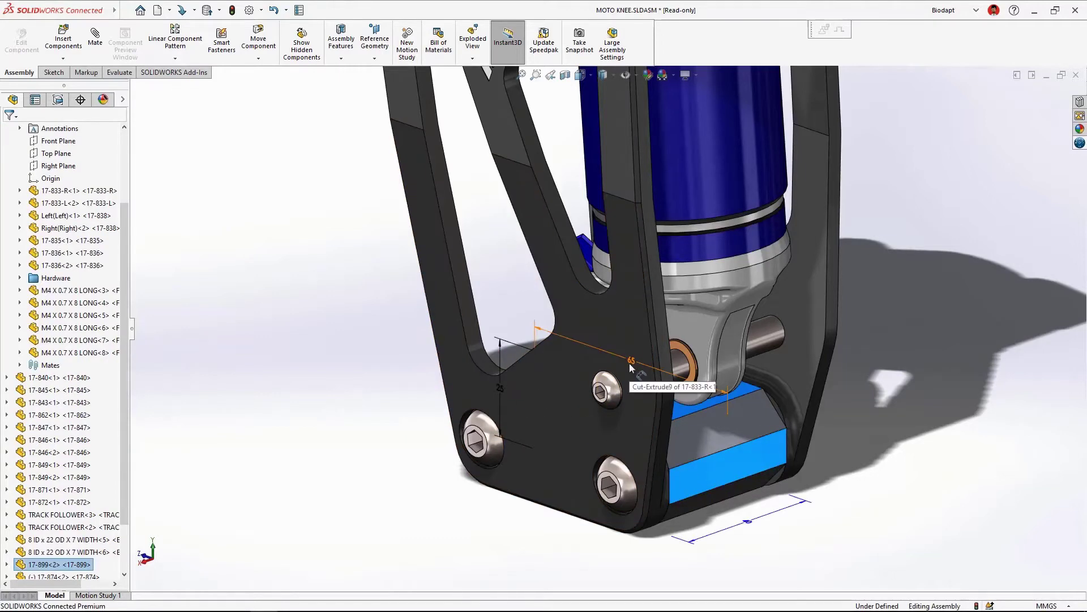
click(733, 518)
- Delete the lower bracket and the shock's pin from the assembly, and move the shock's lower end upward
middle_drag(706, 485, 497, 430)
drag(447, 413, 870, 311)
ctrl+click(722, 470)
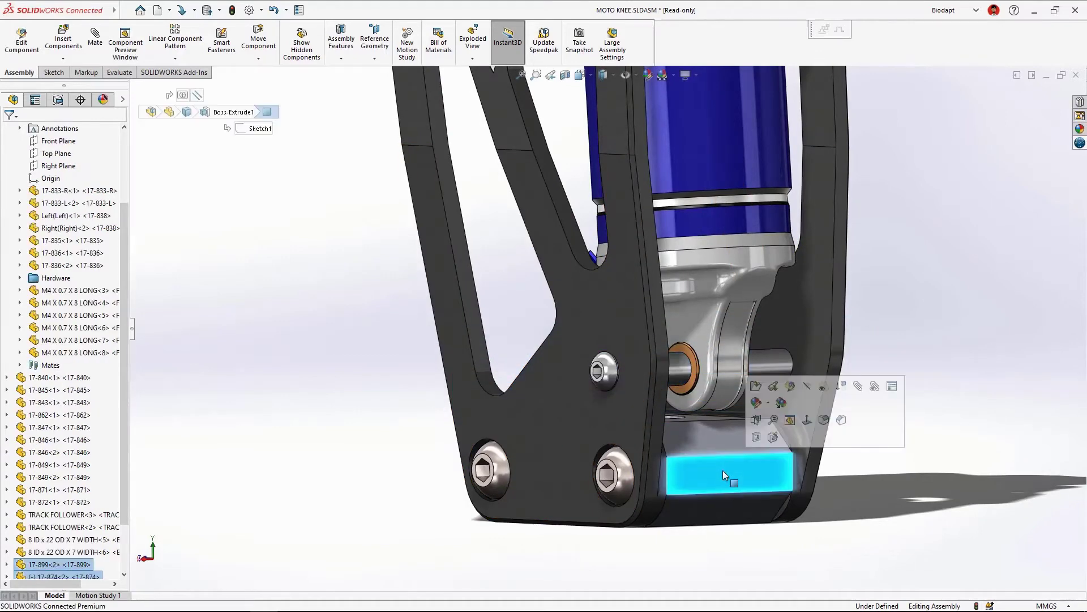
key(Delete)
click(611, 260)
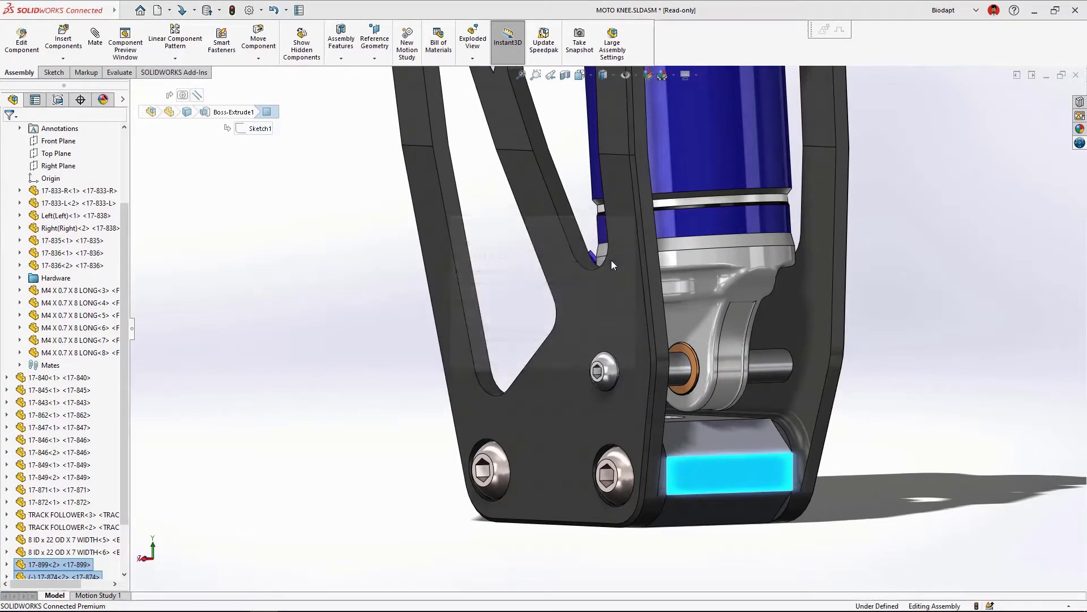
drag(683, 325, 693, 235)
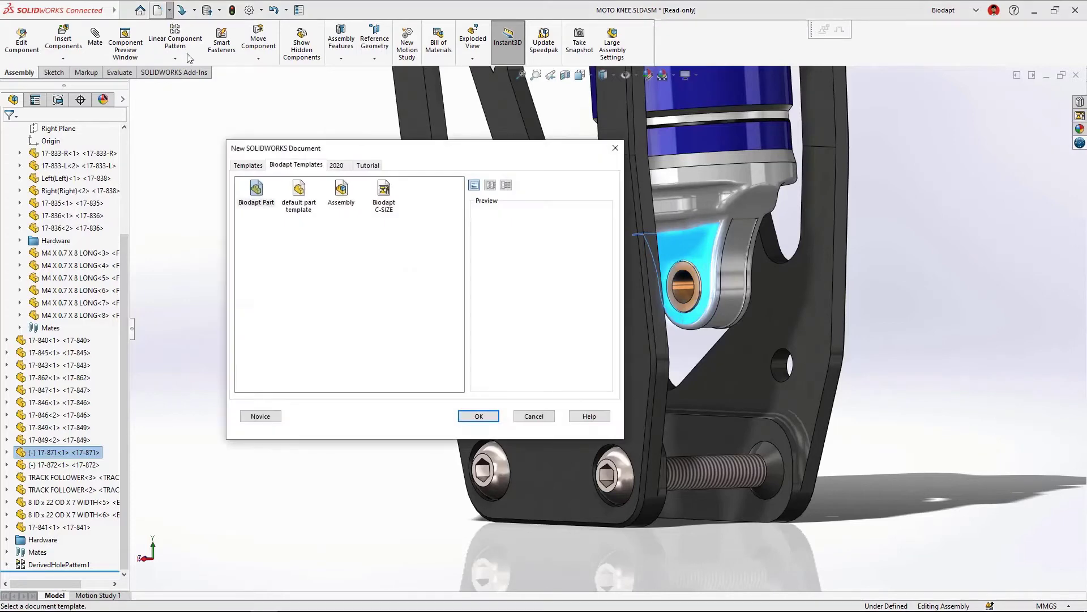
- Create a new part from the Biodapt Part template and start a sketch on the Front Plane
double_click(256, 192)
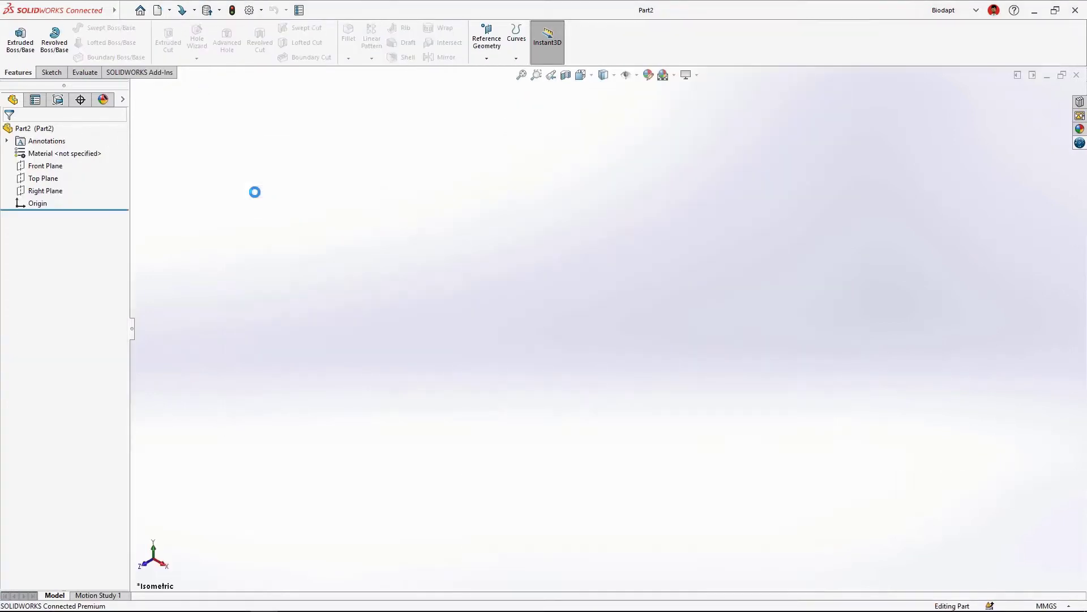
click(45, 166)
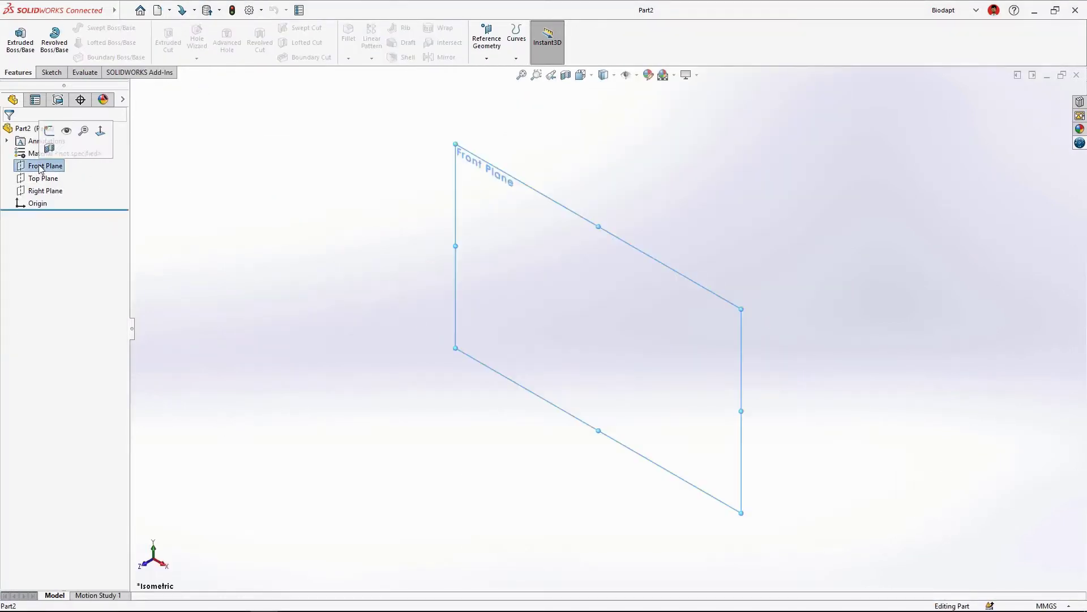
click(50, 135)
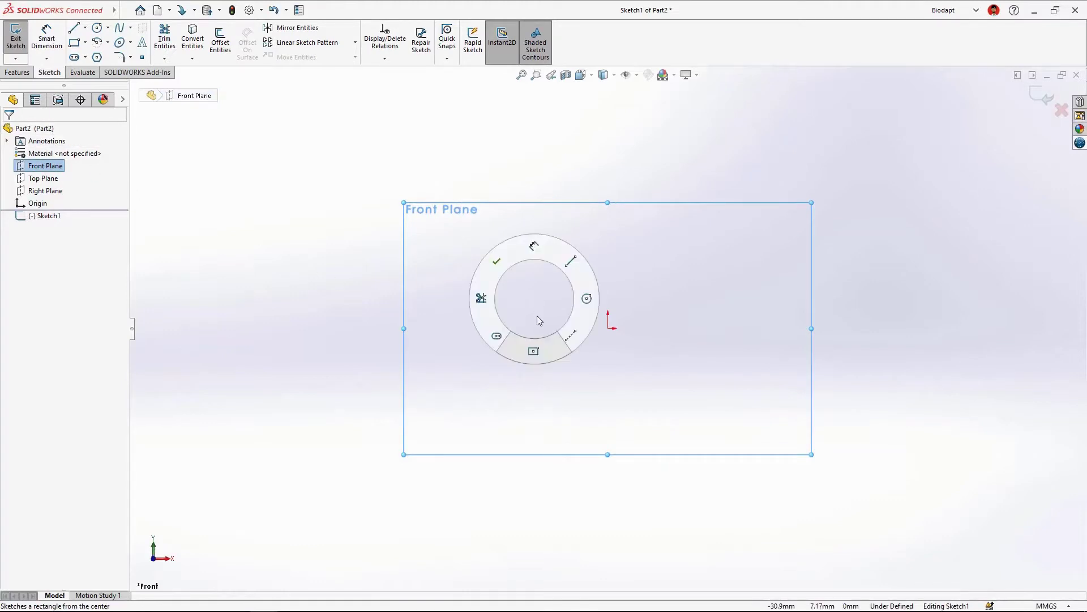
- Sketch a center rectangle at the origin, 25 mm high and 65 mm wide
click(608, 329)
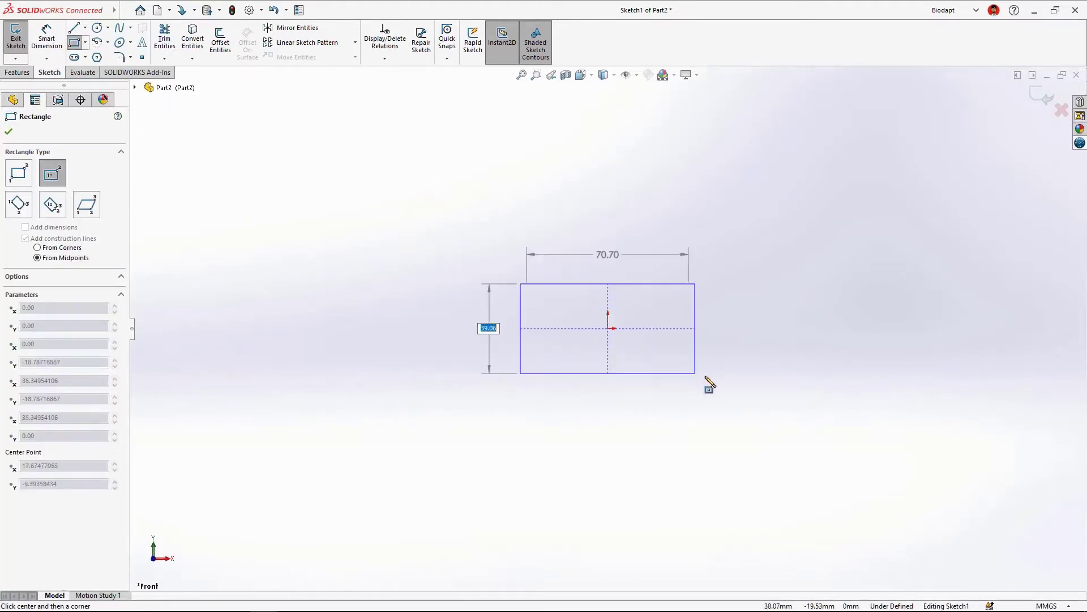
text(25)
key(Return)
text(65)
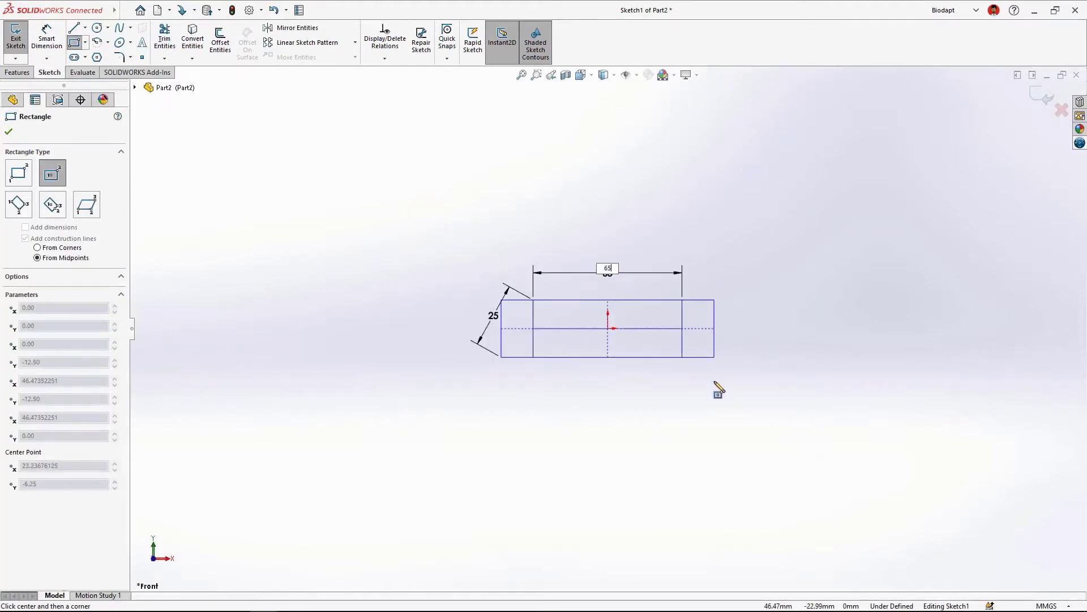
key(Return)
key(Escape)
key(f)
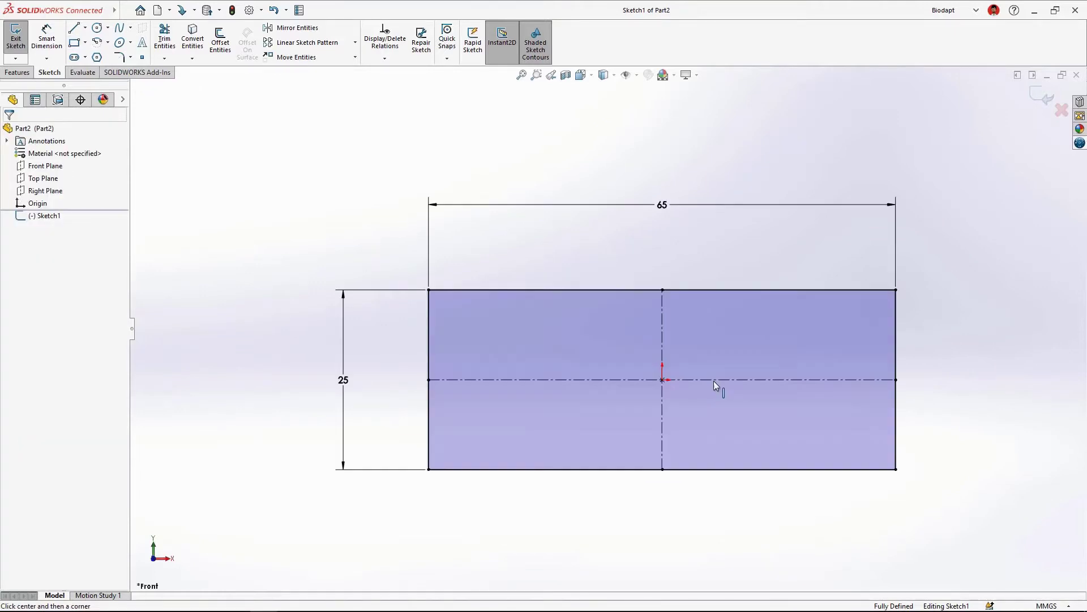
- Extrude the rectangle 40 mm with the Mid Plane end condition
mouse_move(701, 380)
middle_down()
mouse_move(648, 440)
mouse_move(602, 433)
middle_up()
key(s)
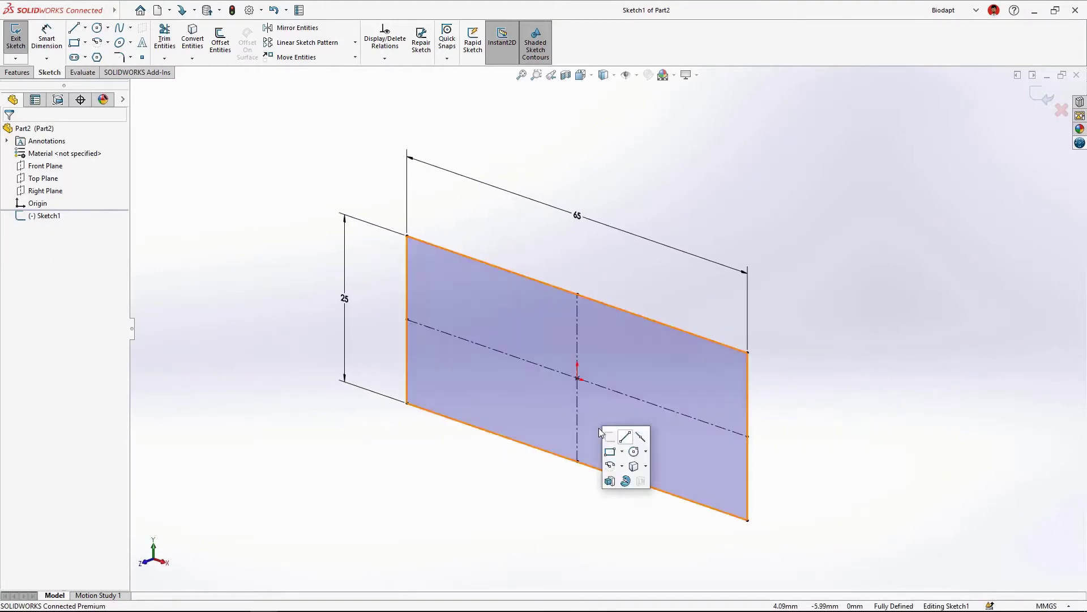
click(610, 481)
drag(522, 402, 403, 467)
click(402, 465)
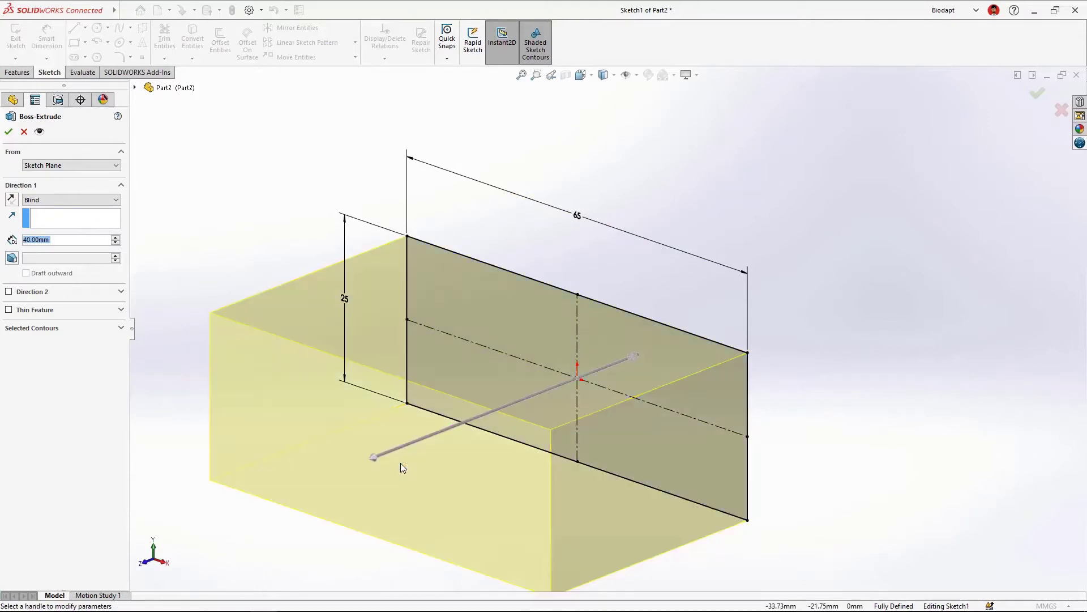
right_click(428, 476)
click(463, 358)
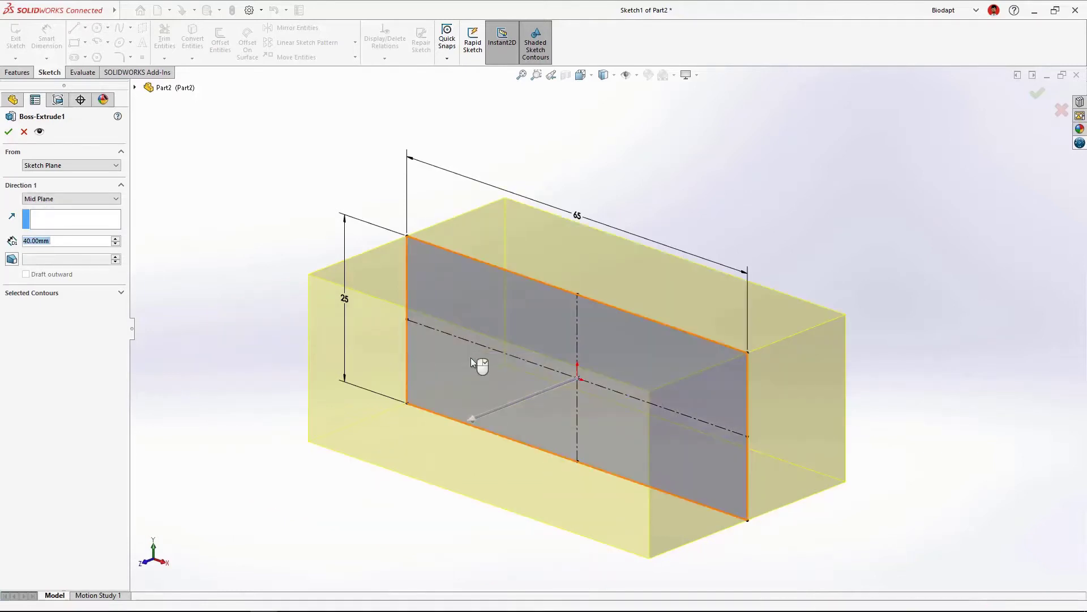
right_click(472, 363)
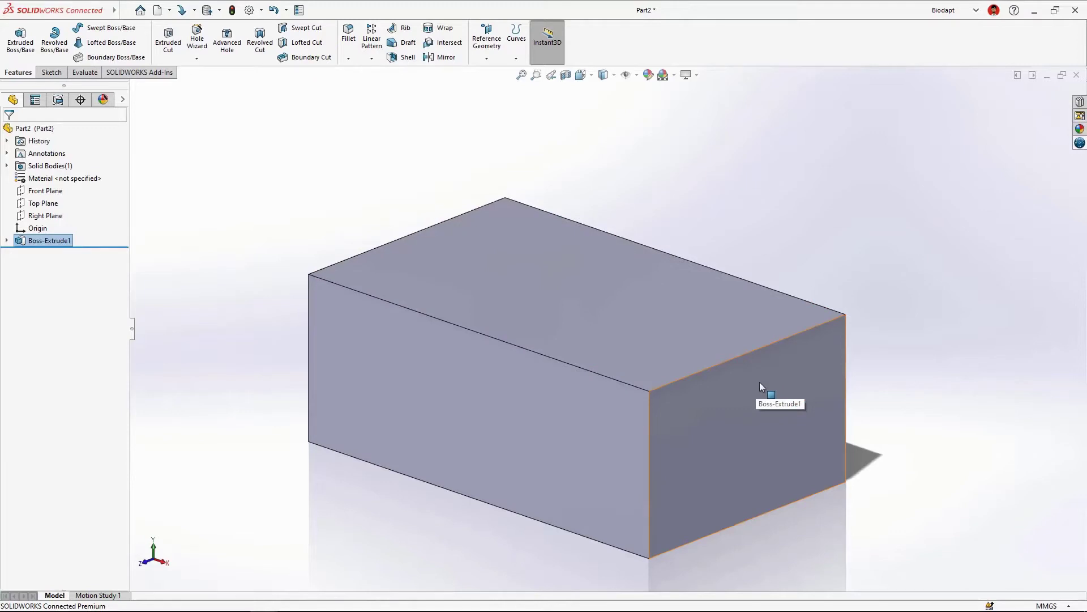
- Fillet the block's four edges running along the extrusion depth with a 10 mm radius
click(740, 306)
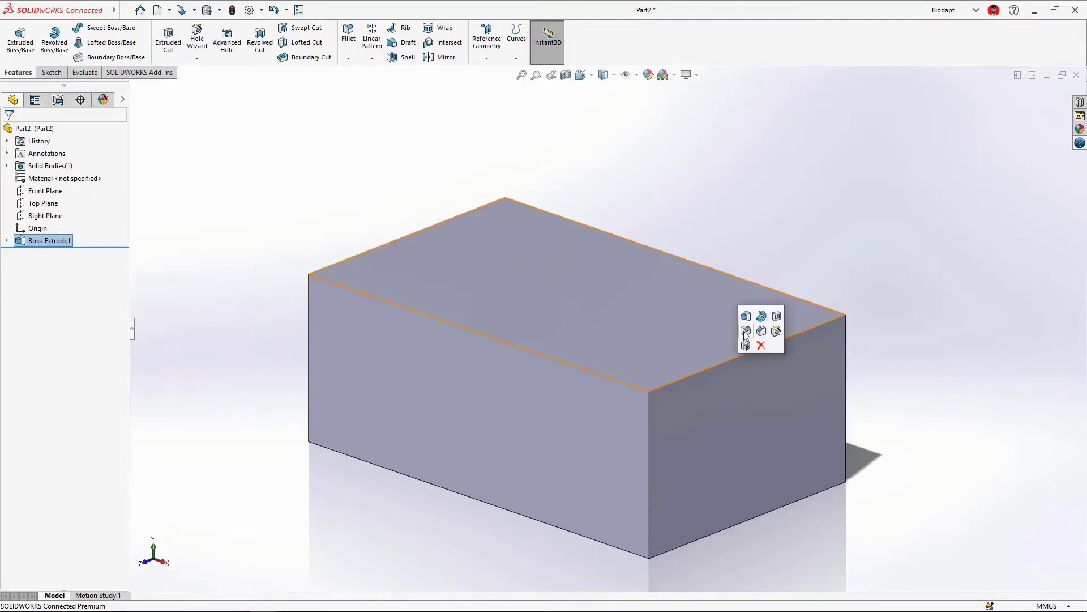
key(ctrl+f)
click(754, 351)
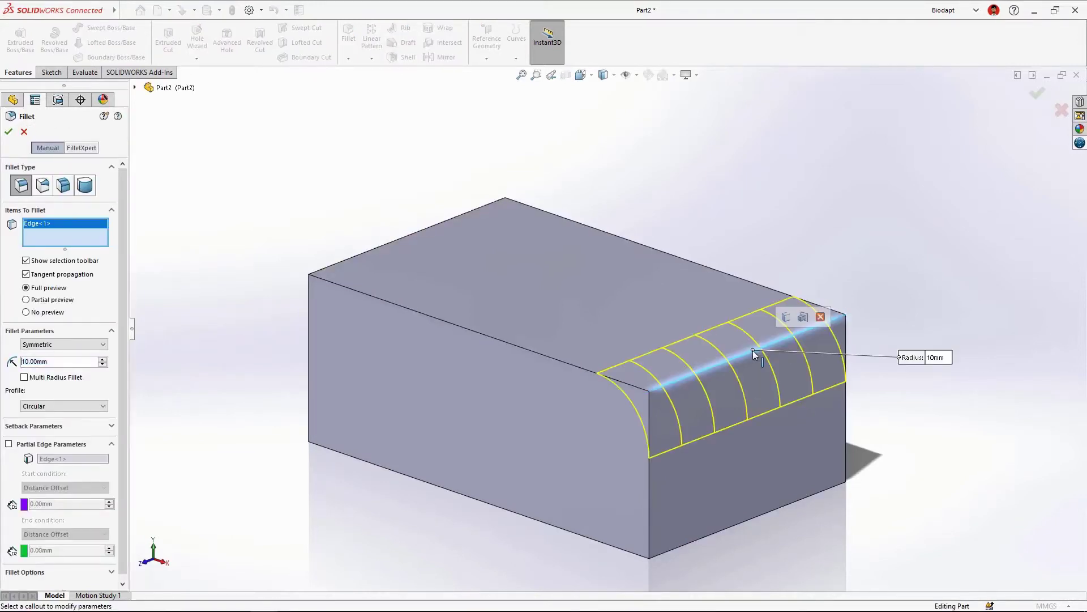
click(787, 319)
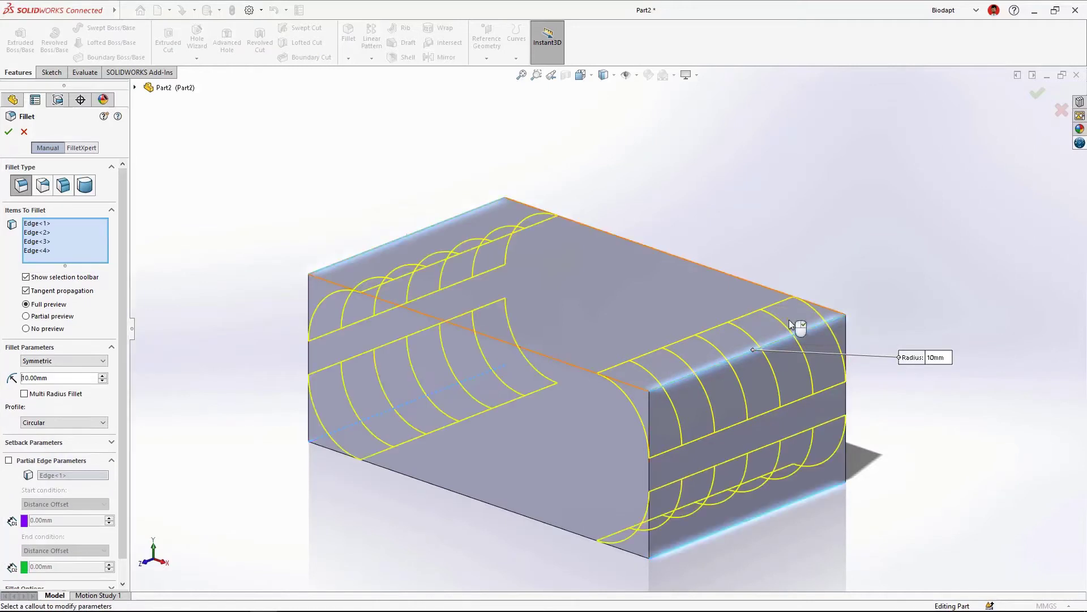
right_click(930, 372)
click(947, 437)
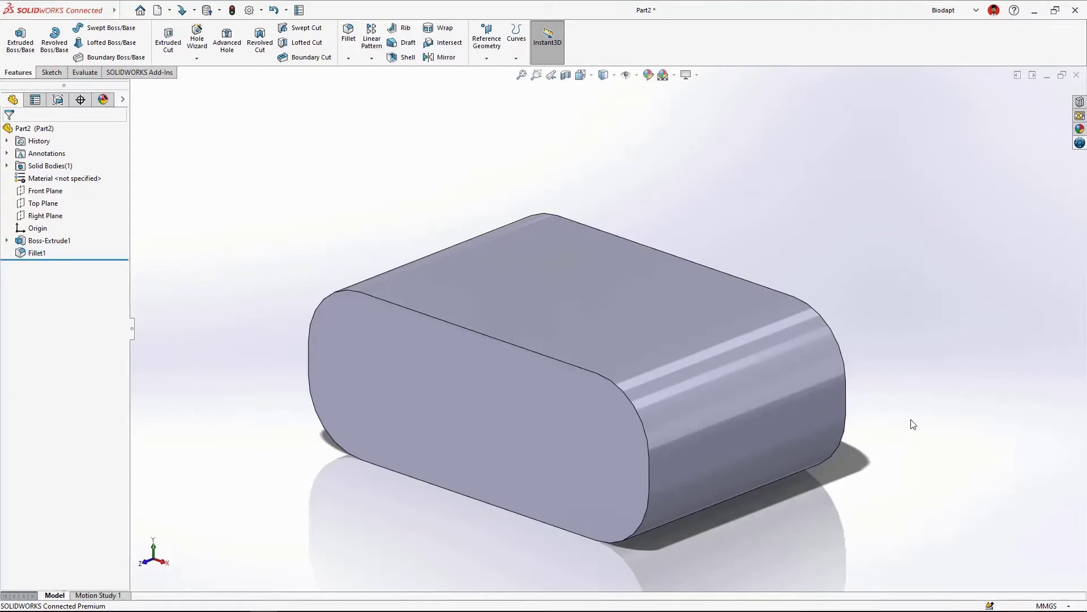
- Define a Hole Wizard hole on the block's front face: ANSI Metric, Screw Clearances, M8, Normal fit, Through All, with 14 mm near and far side countersinks
click(391, 382)
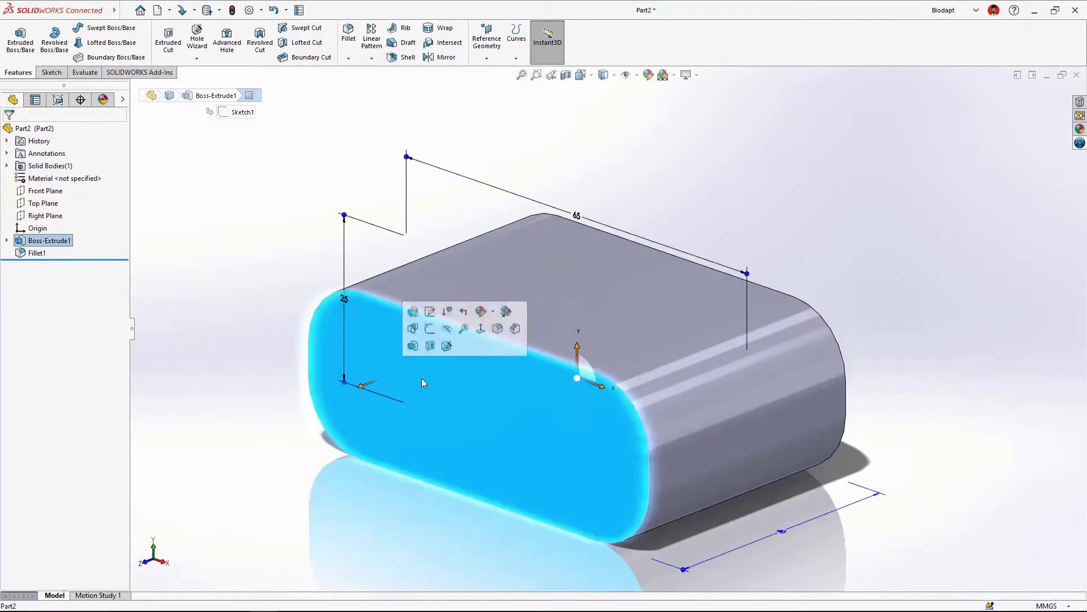
click(447, 346)
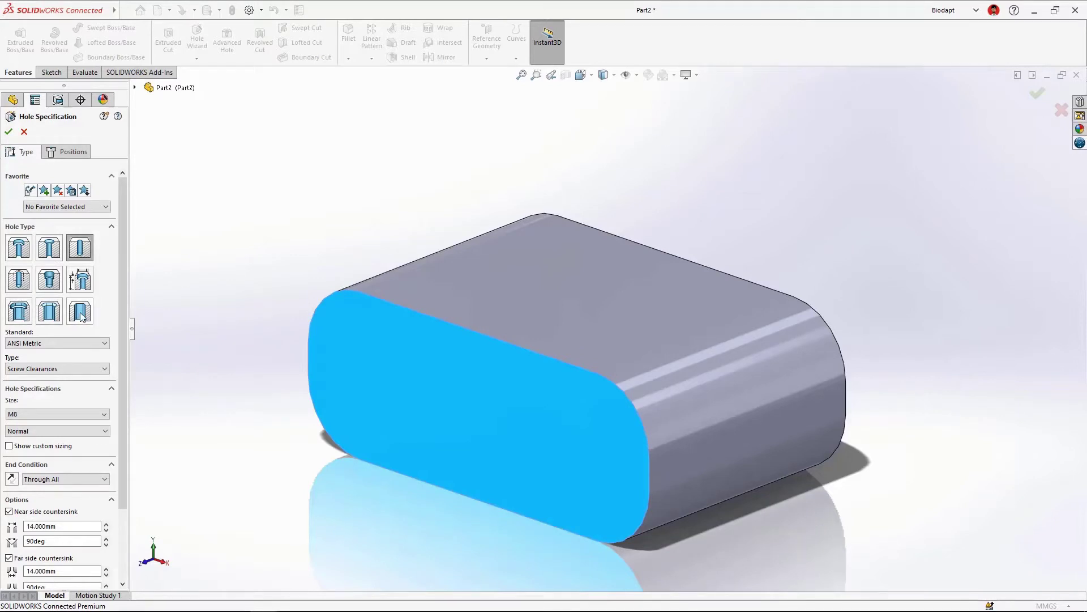
click(65, 341)
click(65, 341)
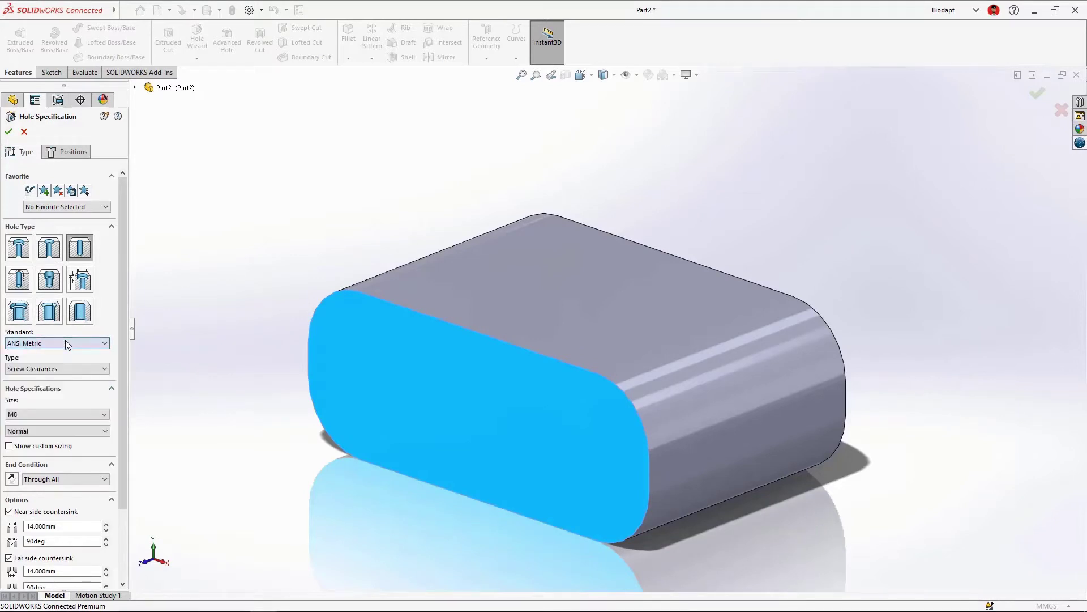
click(66, 369)
click(67, 369)
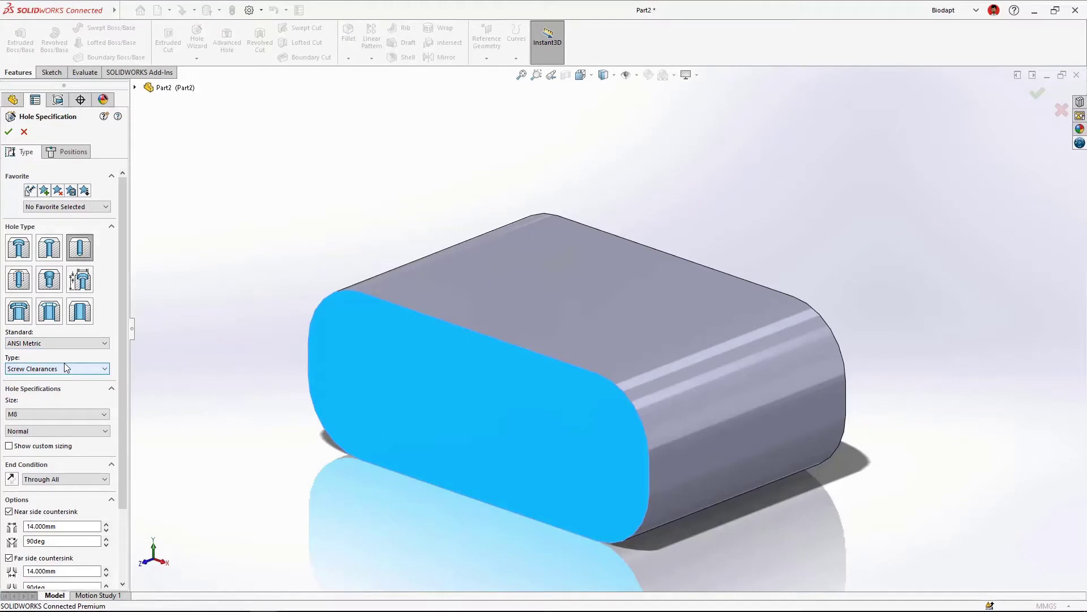
click(59, 414)
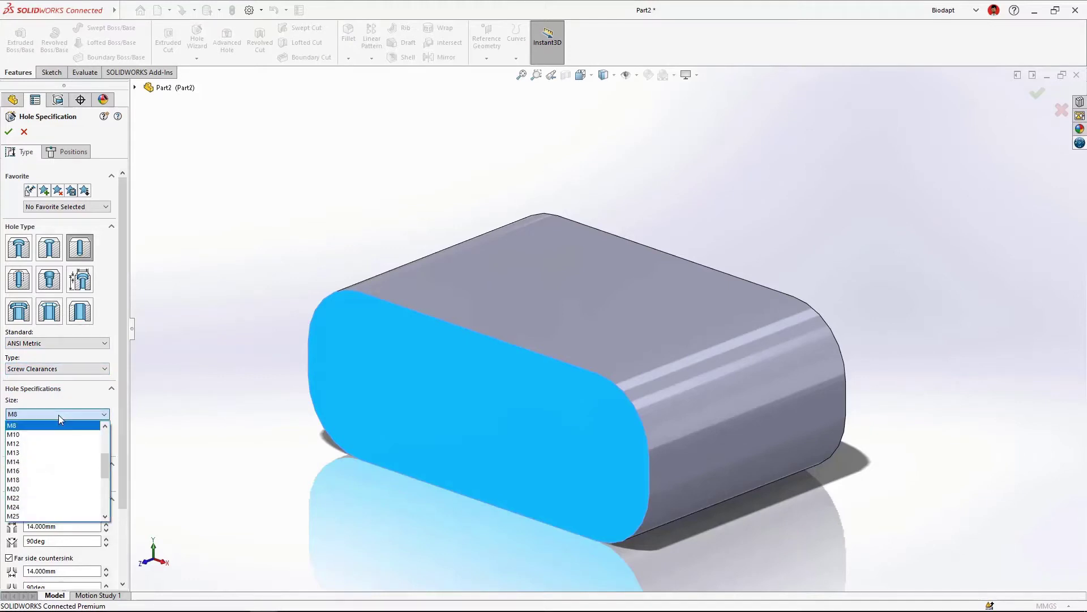
click(59, 415)
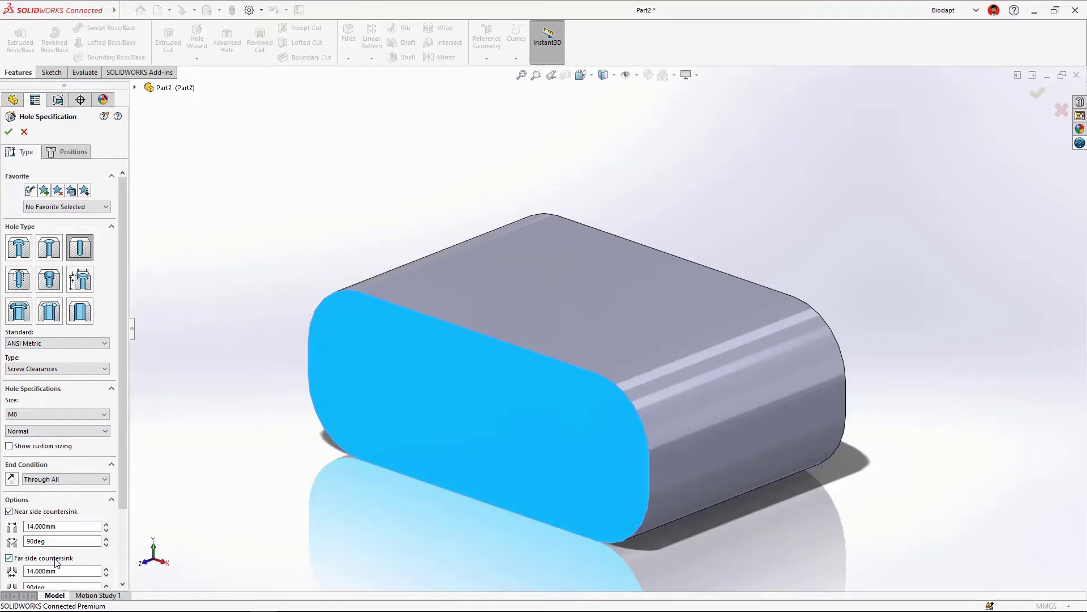
- Place two hole points on the front face, one near each rounded end, and align them with a Horizontal relation
click(71, 152)
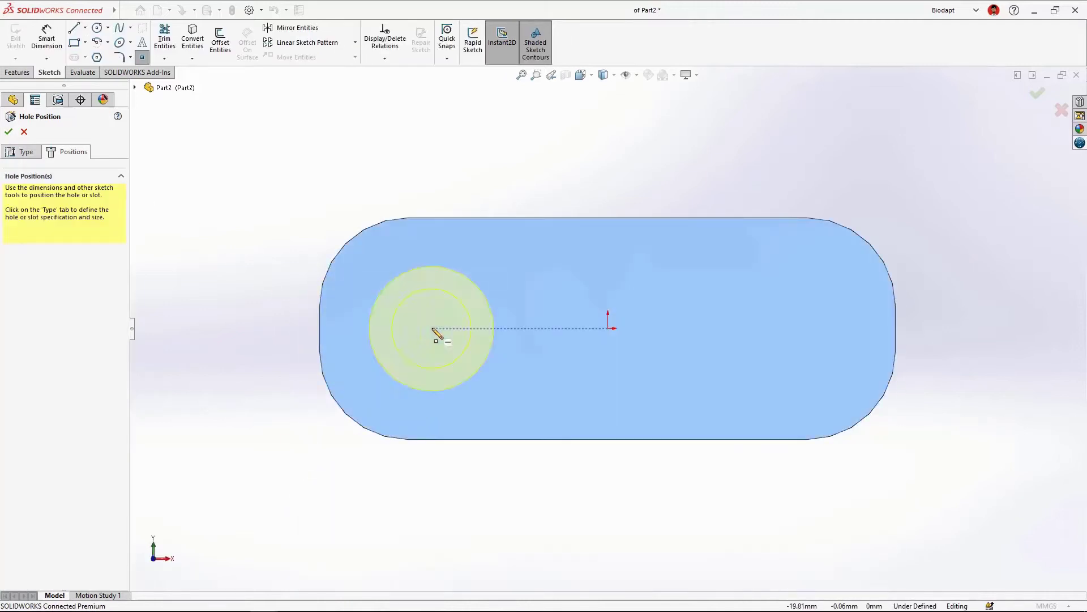
click(418, 330)
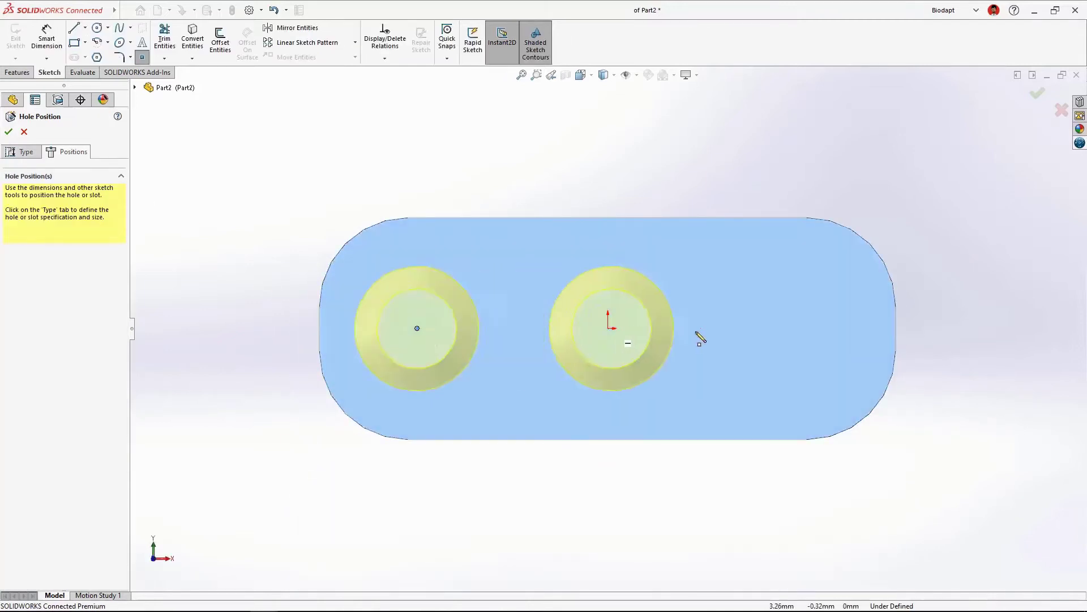
click(782, 329)
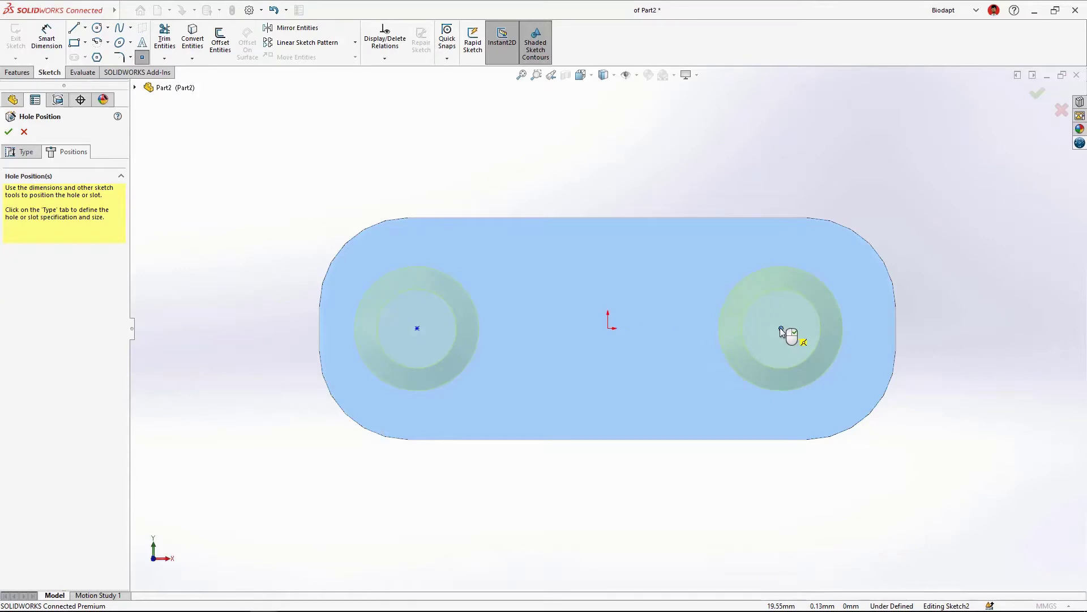
drag(415, 326, 408, 300)
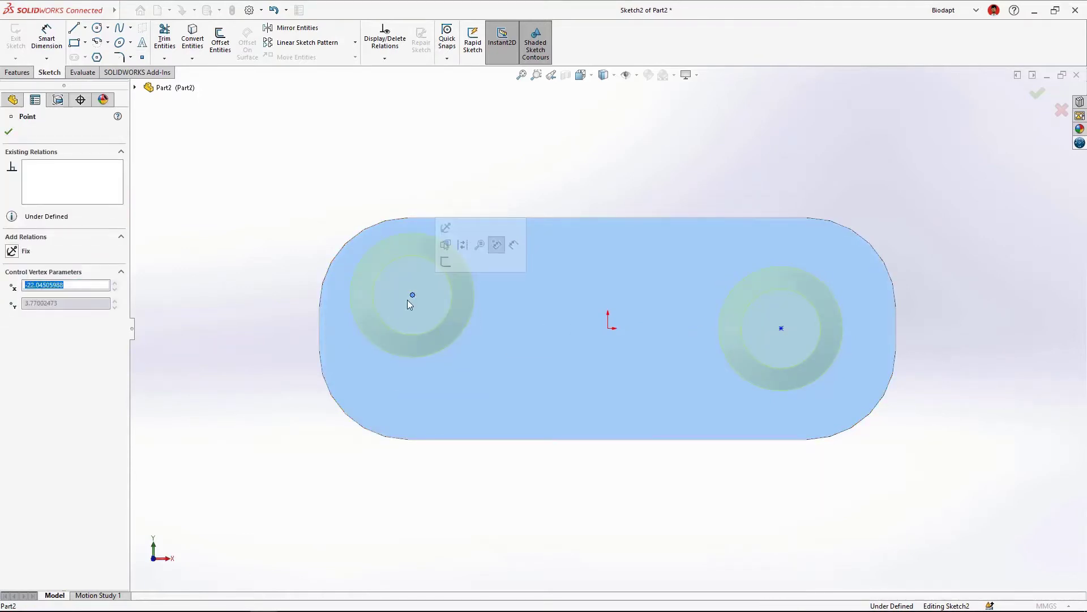
drag(277, 227, 851, 393)
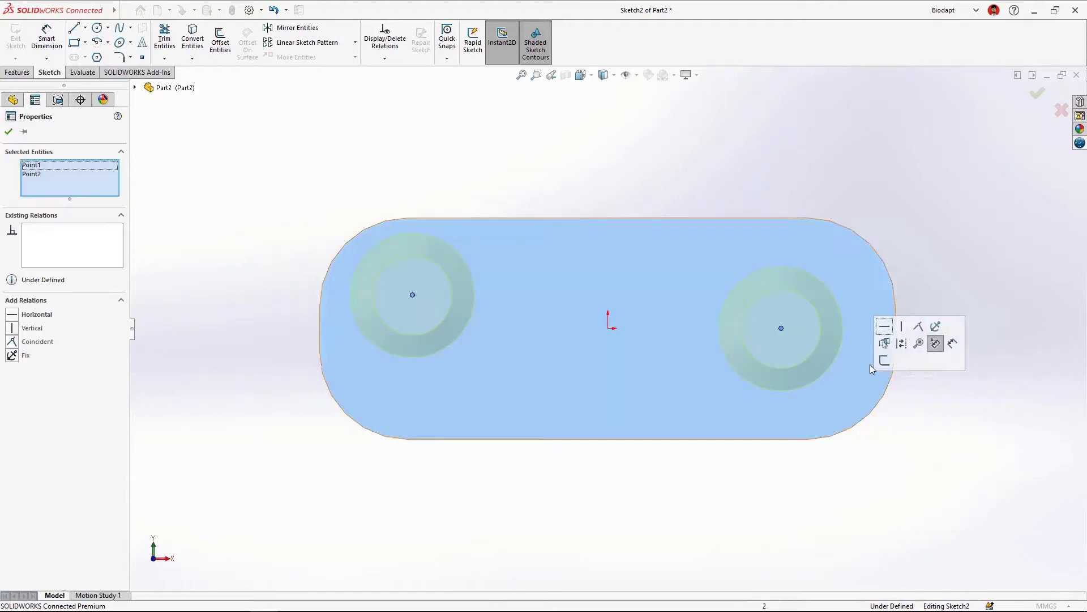
click(885, 328)
key(Escape)
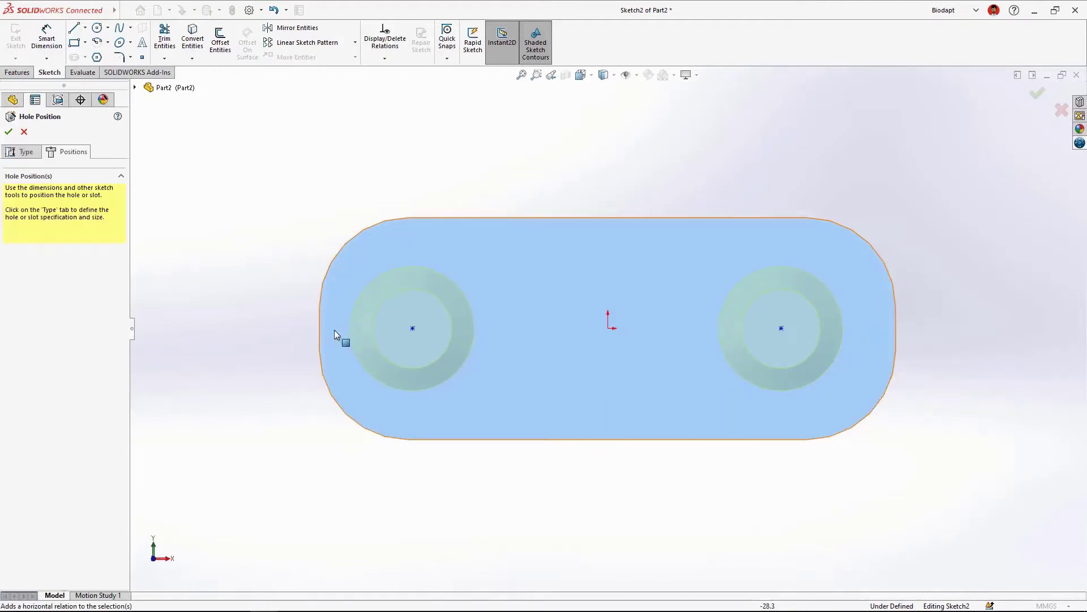
- Dimension the left hole's centre 10 mm from the block's left edge and 12.5 mm from its bottom edge
right_drag(284, 333, 287, 290)
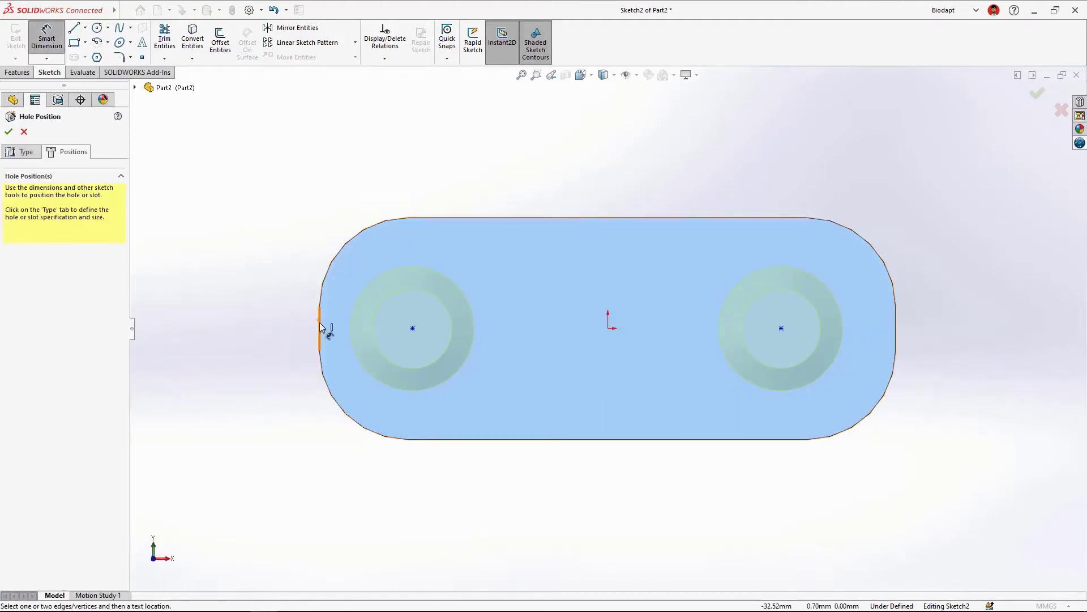
click(321, 331)
click(412, 331)
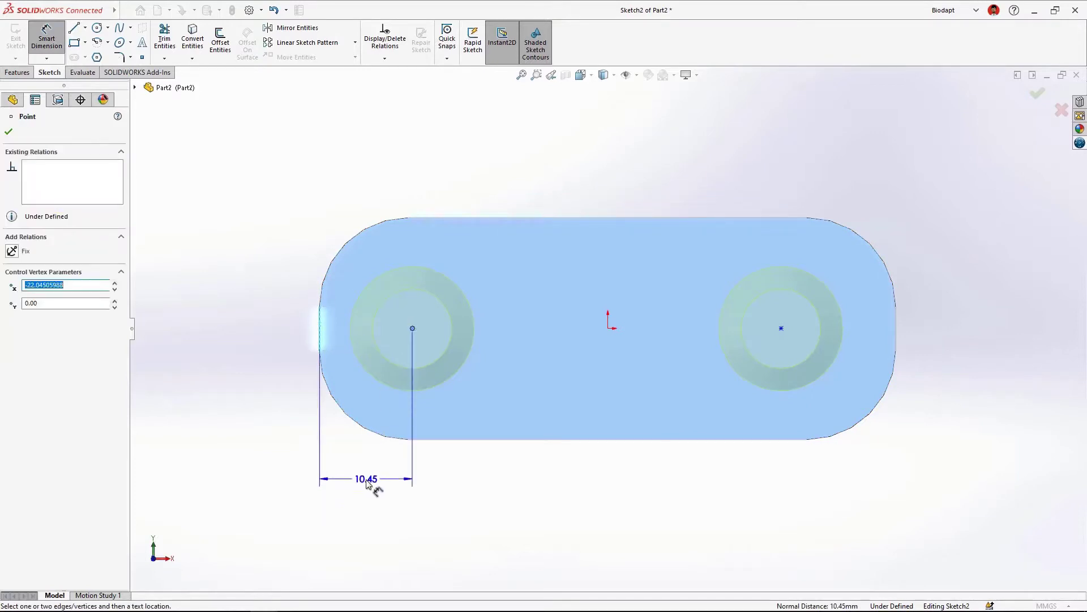
click(371, 481)
text(10)
key(Return)
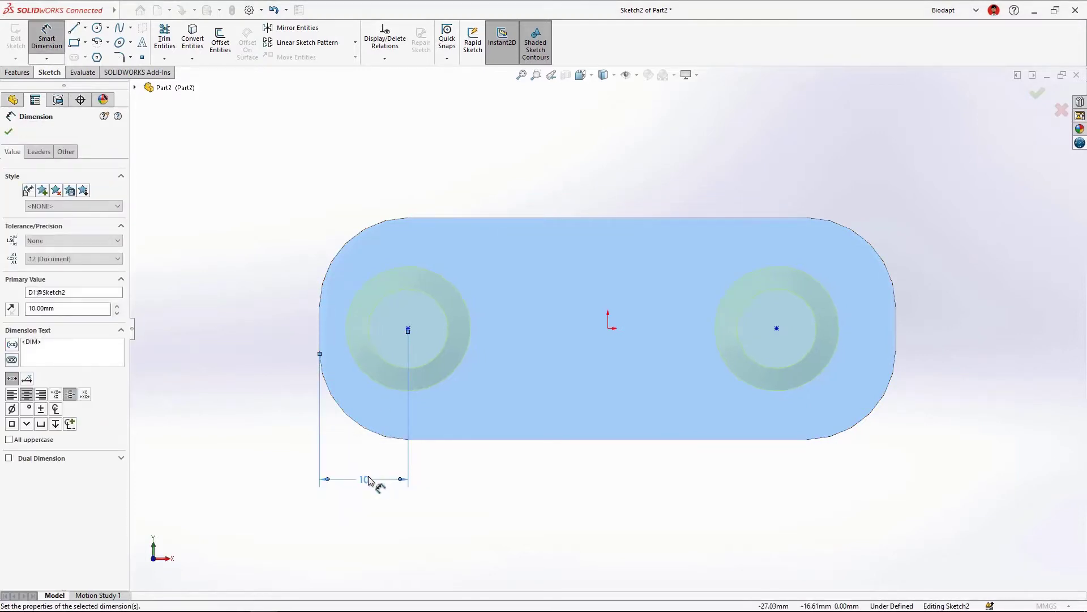
click(437, 438)
click(409, 329)
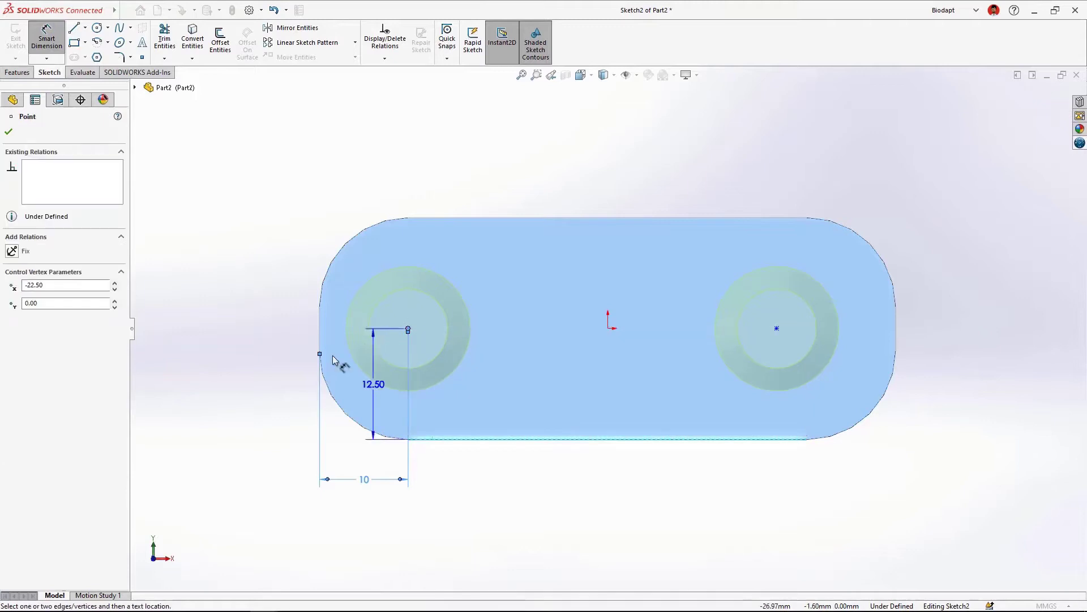
click(262, 371)
key(Return)
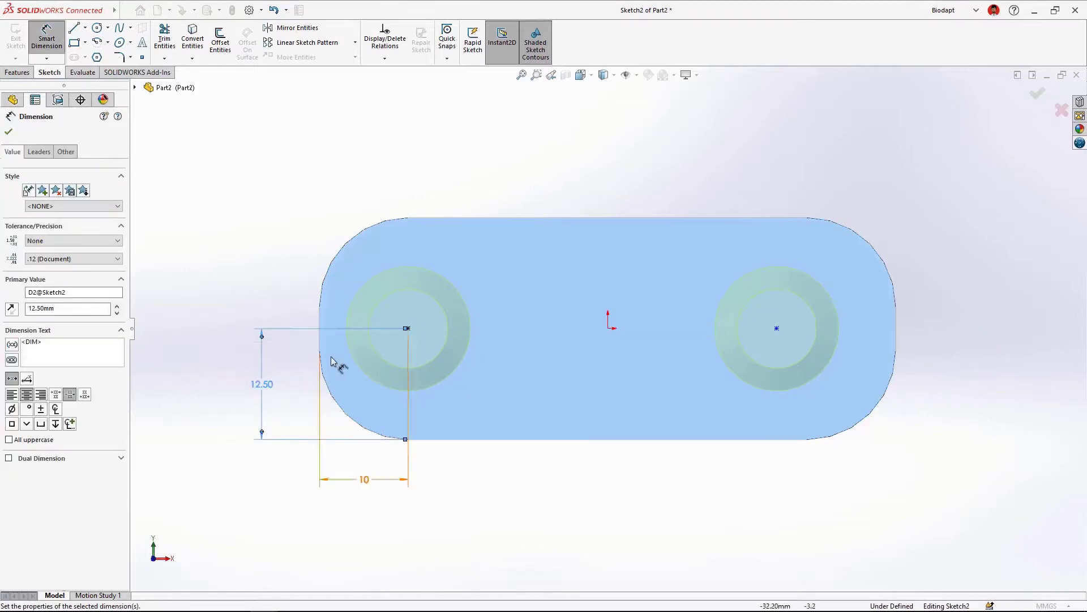
- Set the spacing between the two hole centres to 45 mm and finish the hole feature
click(777, 329)
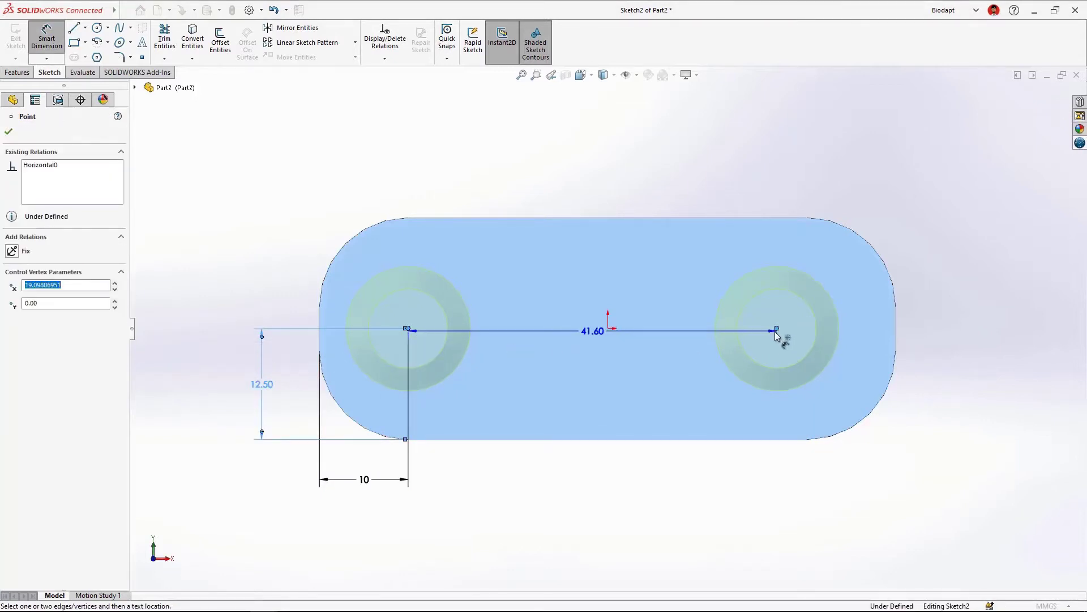
click(637, 491)
text(45)
key(Return)
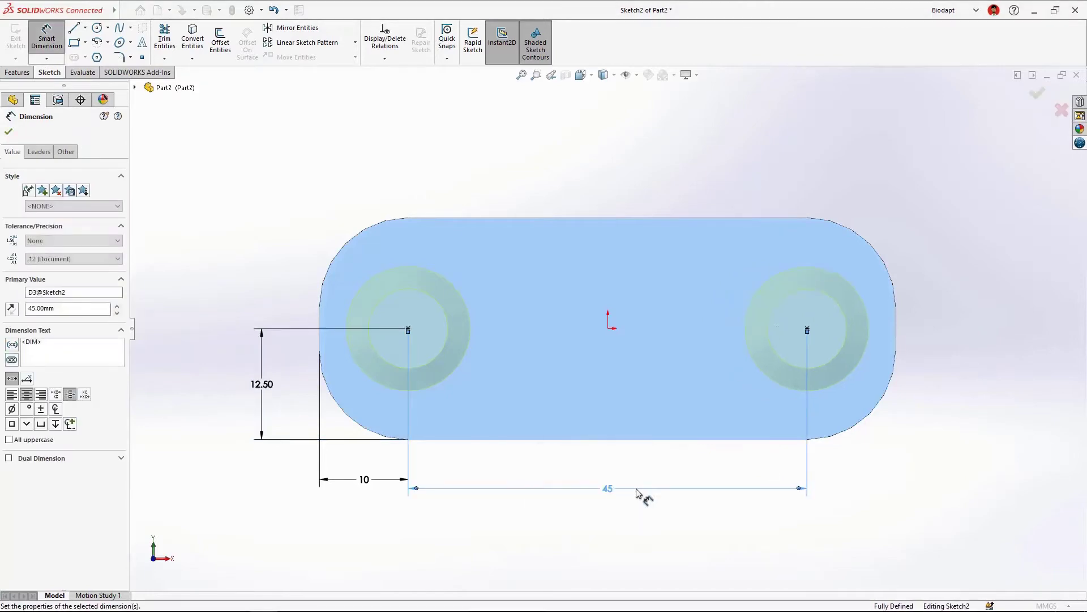
key(Escape)
middle_drag(641, 383, 585, 442)
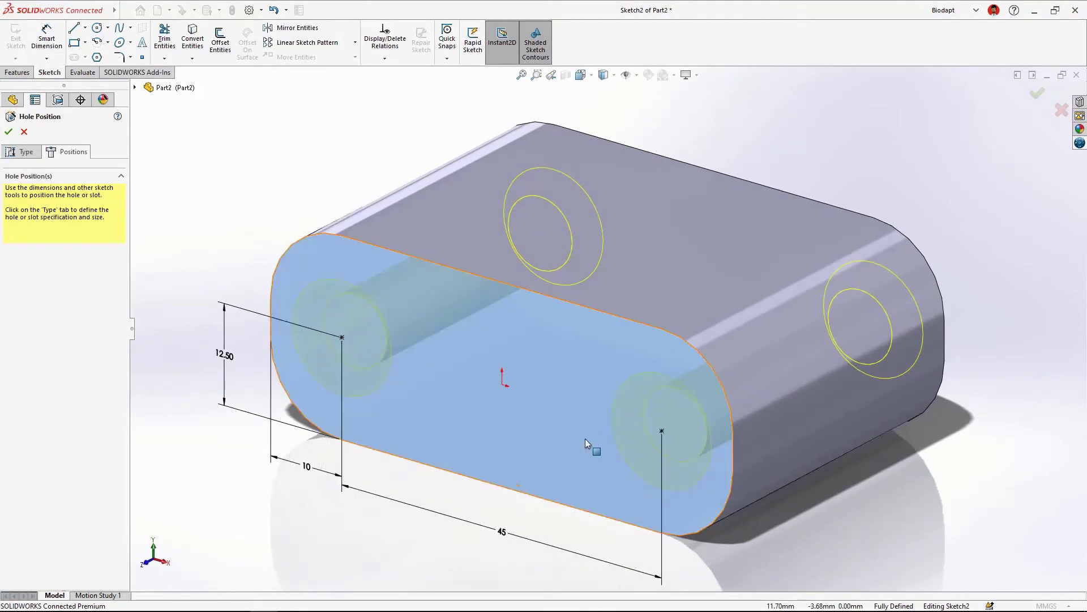
key(Return)
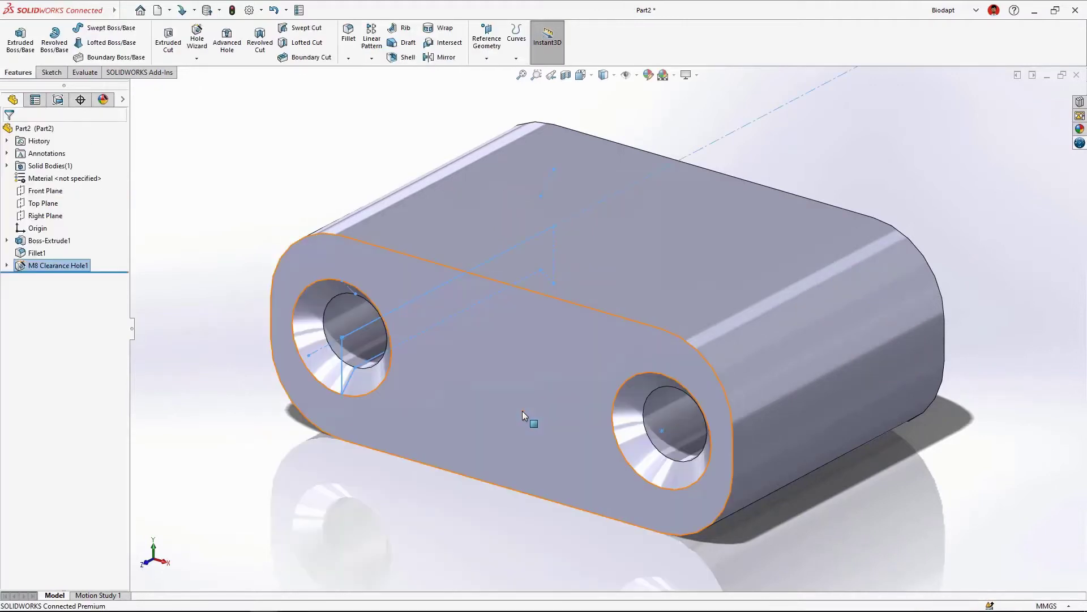
key(Escape)
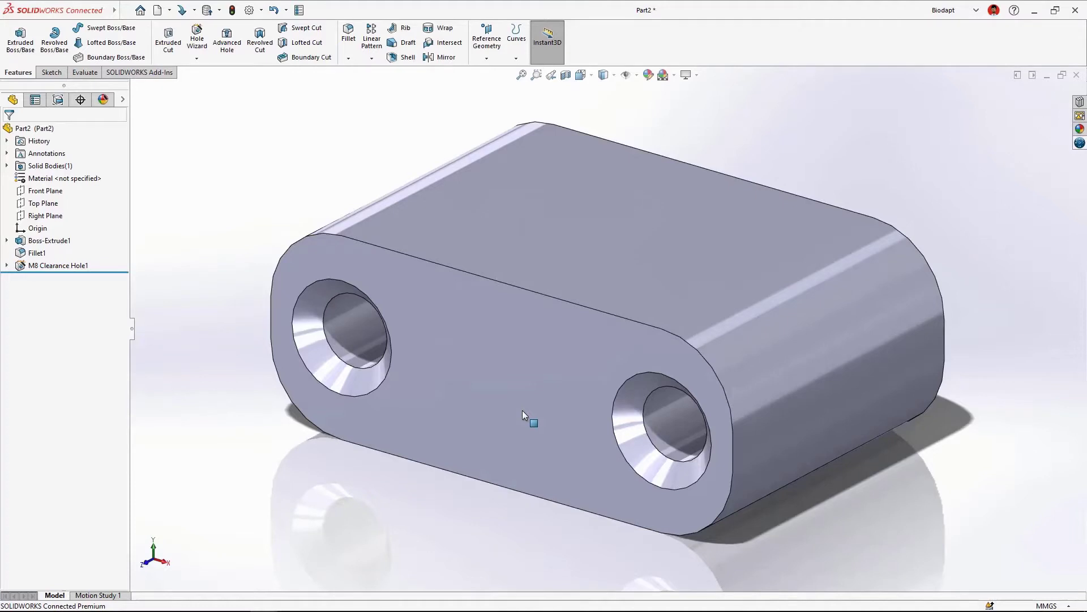
- On the Front Plane, sketch a vertical line about 10 mm up from the block's top edge, a tangent 180° arc, and a line down to the right corner's lower end
key(ctrl+Left)
key(ctrl+Down)
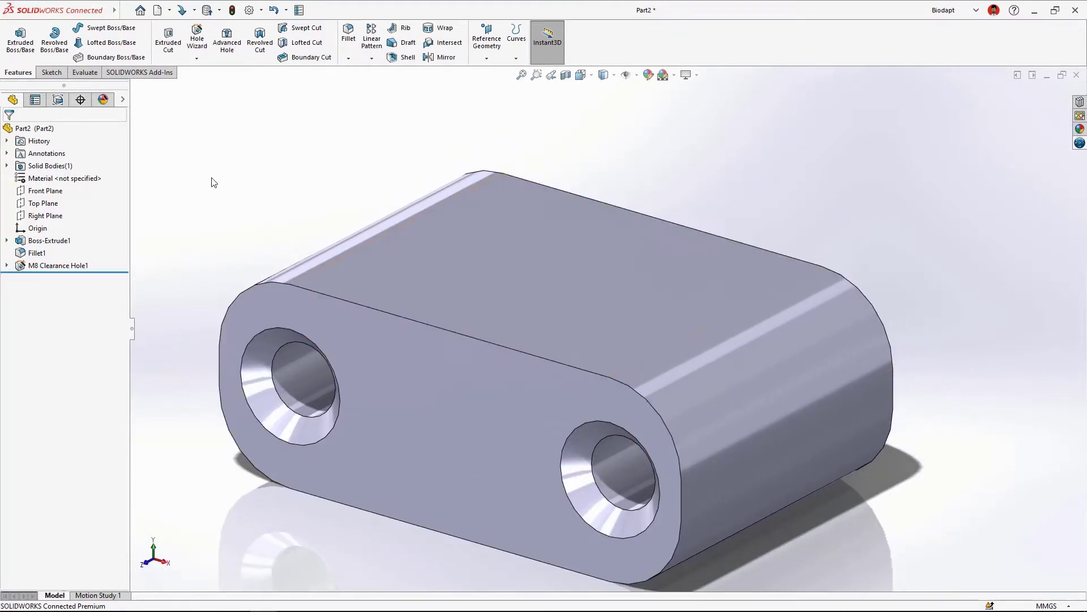
click(48, 191)
click(55, 153)
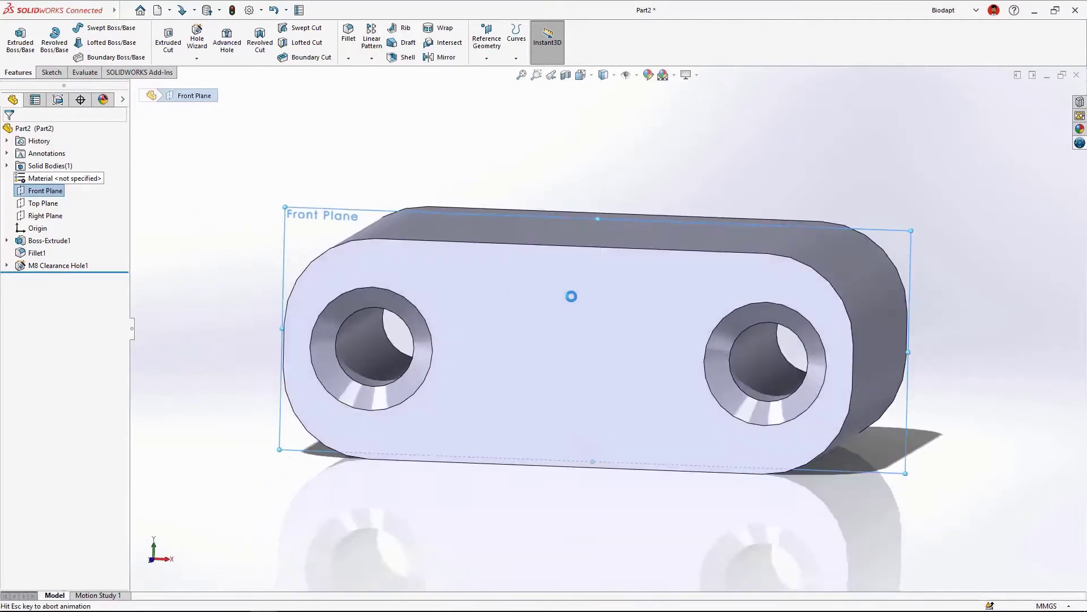
ctrl+middle_drag(698, 301, 624, 399)
right_drag(634, 294, 668, 267)
click(612, 332)
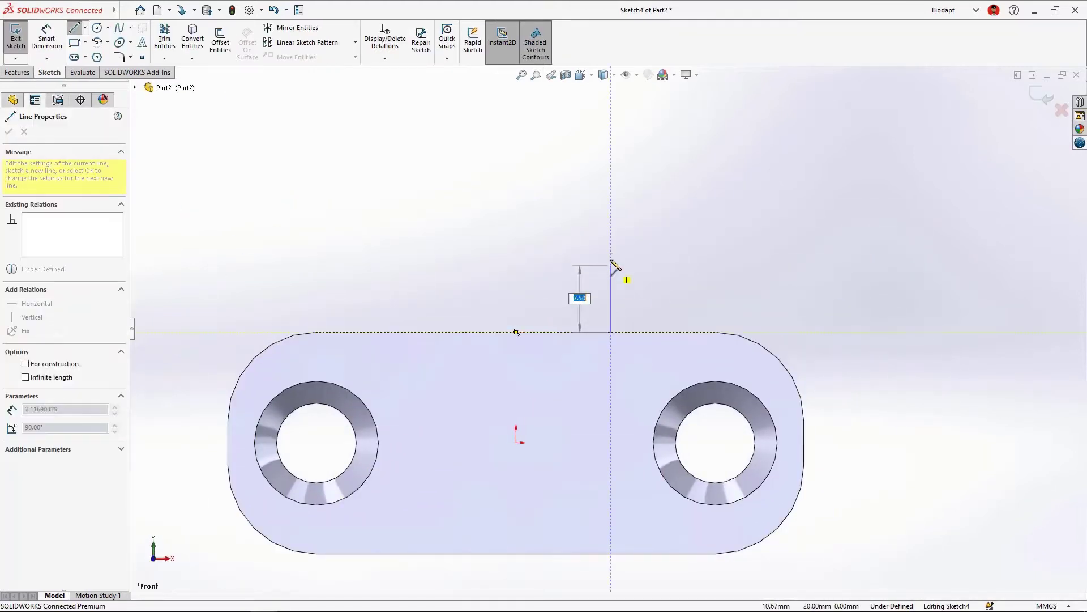
click(612, 243)
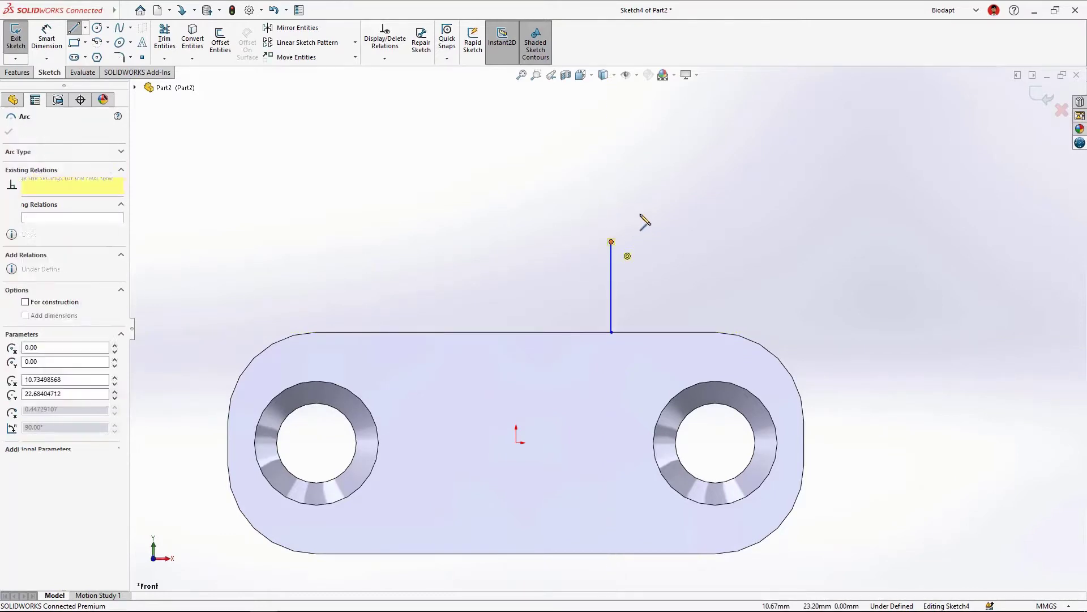
click(801, 241)
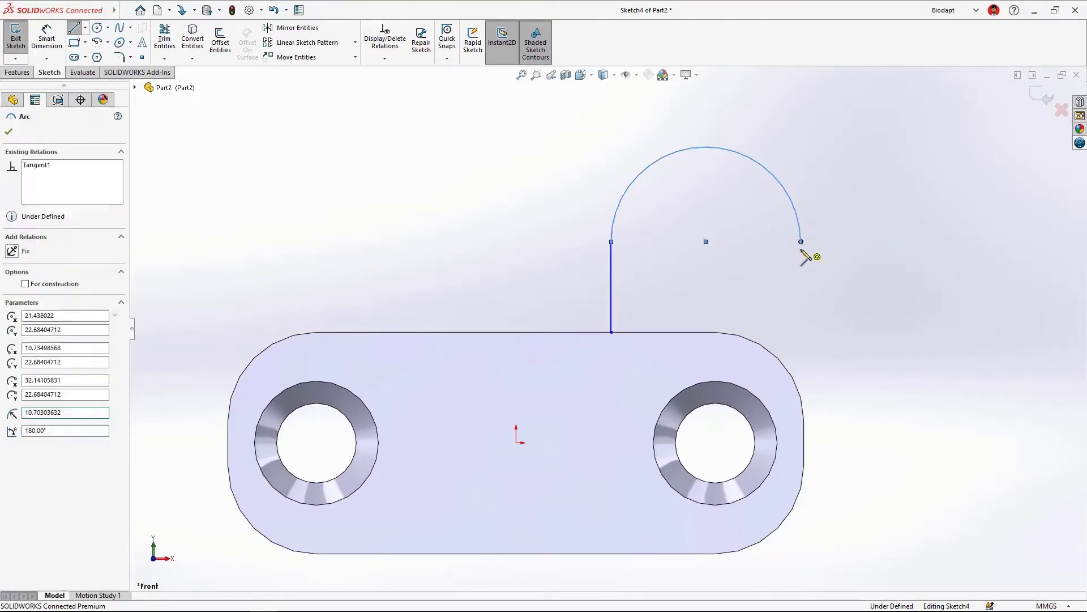
double_click(801, 364)
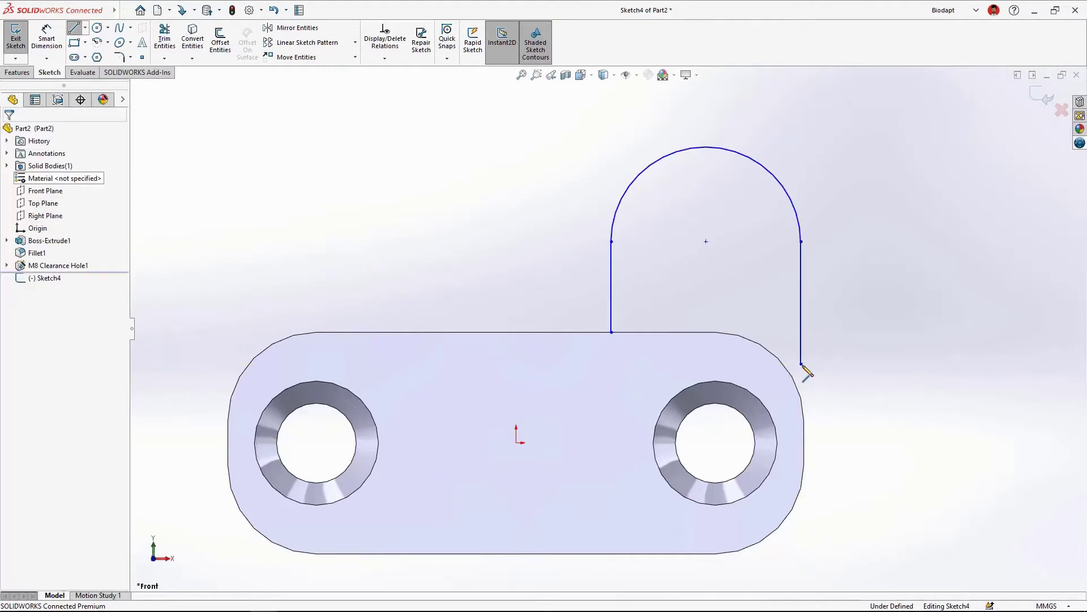
drag(801, 365, 819, 433)
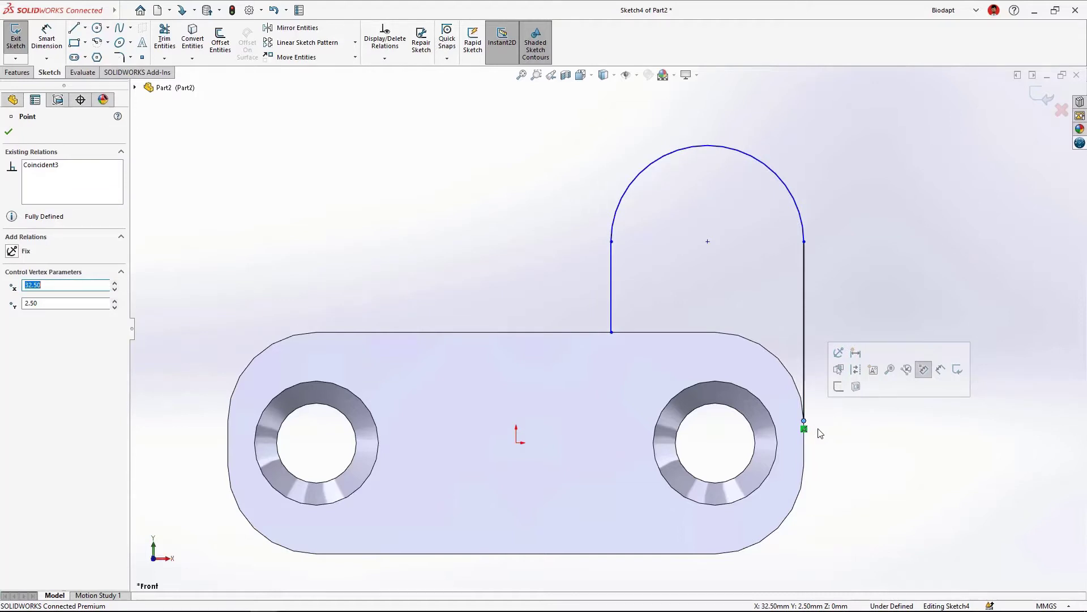
key(Escape)
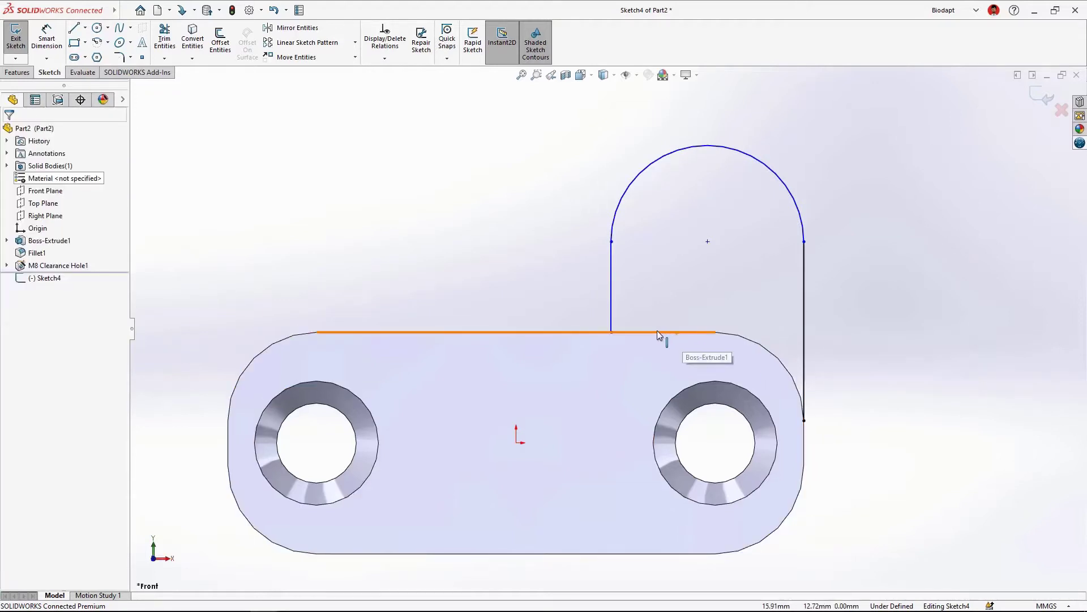
- Convert the block's top edge and right corner arc into the sketch, trimming the converted line outside the lug profile
click(731, 340)
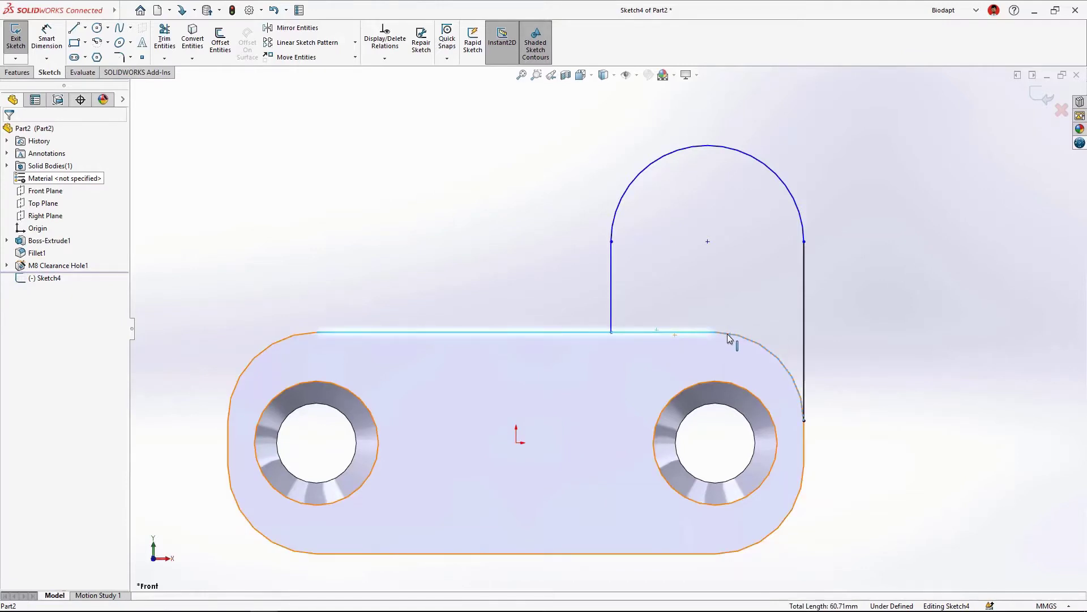
click(762, 374)
mouse_move(728, 335)
middle_down()
mouse_move(685, 308)
mouse_move(582, 362)
middle_up()
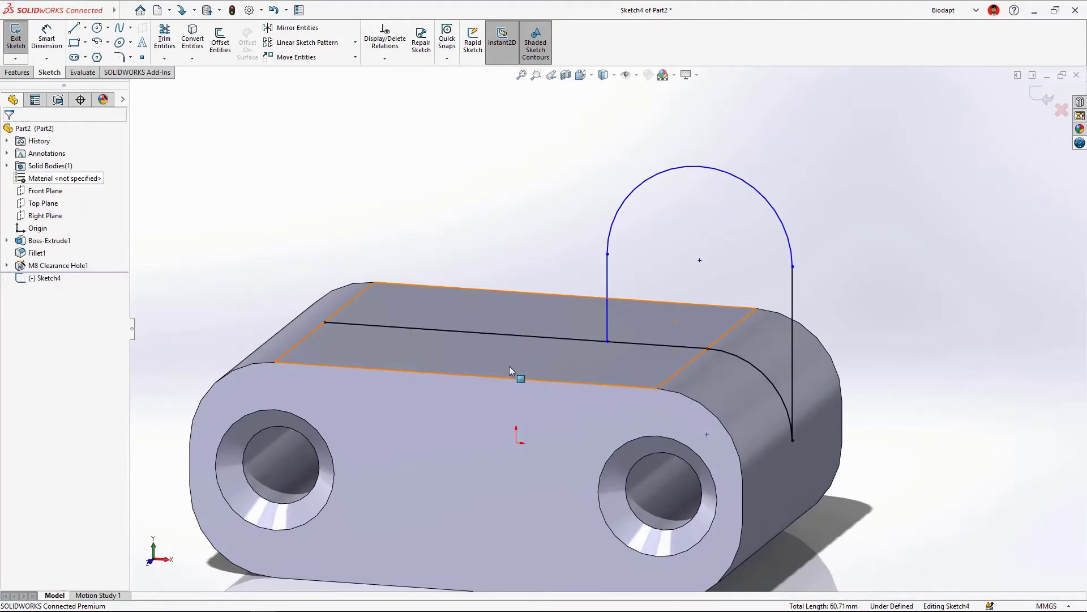
right_drag(531, 250, 485, 254)
drag(473, 320, 464, 344)
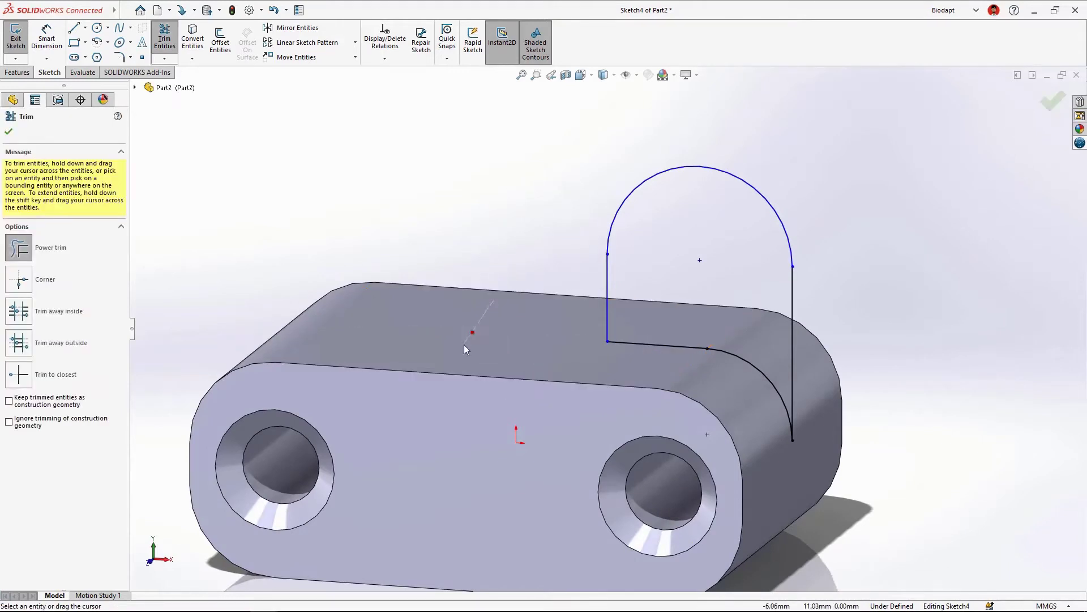
key(Escape)
- Dimension the lug profile's top arc with a 10 mm radius
right_drag(574, 248, 575, 201)
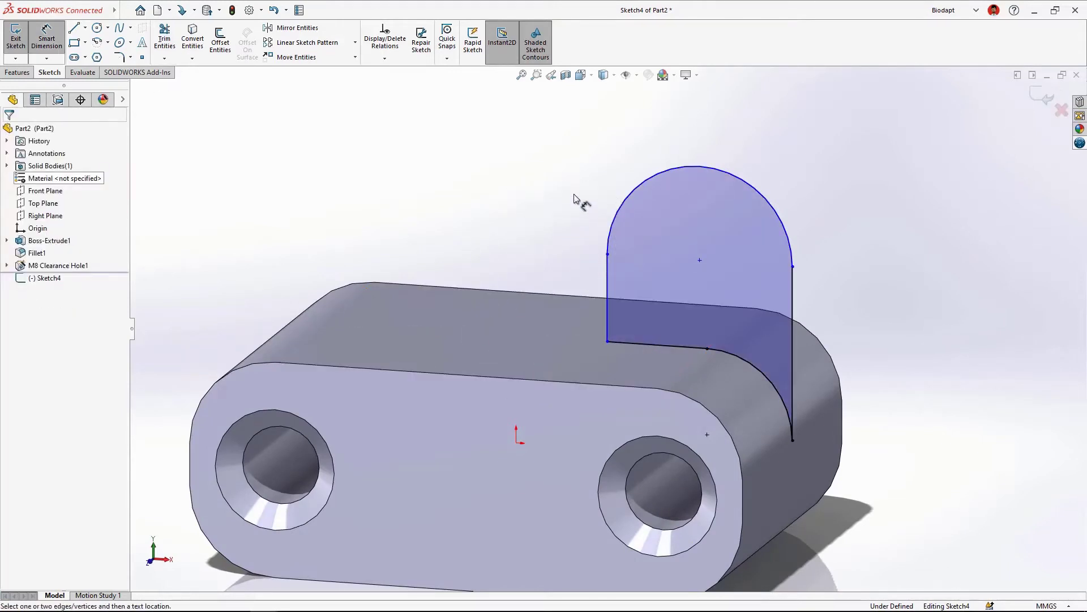
click(618, 216)
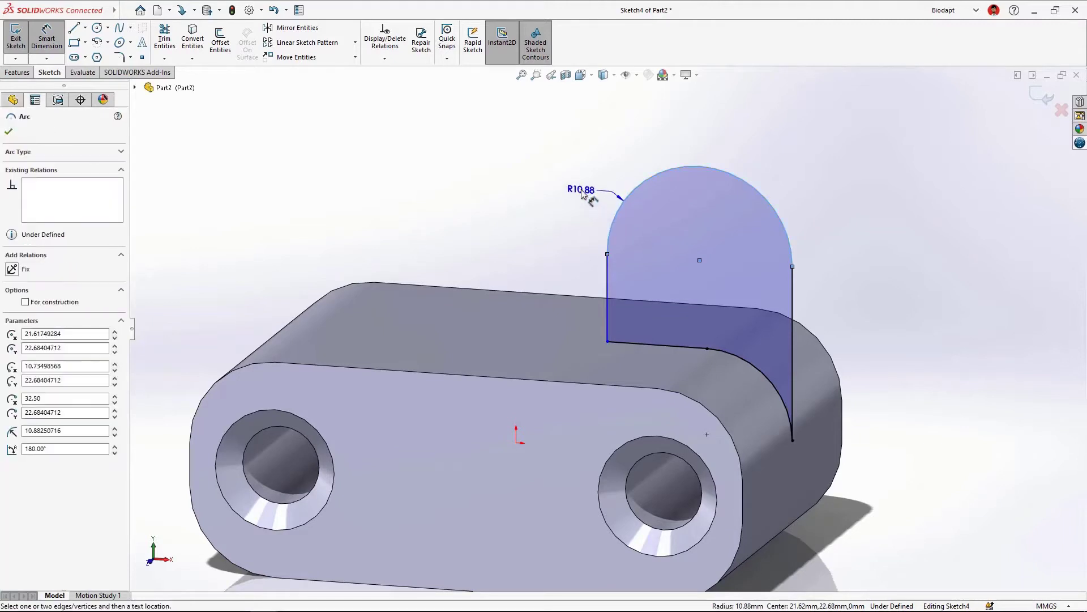
click(583, 192)
key(Return)
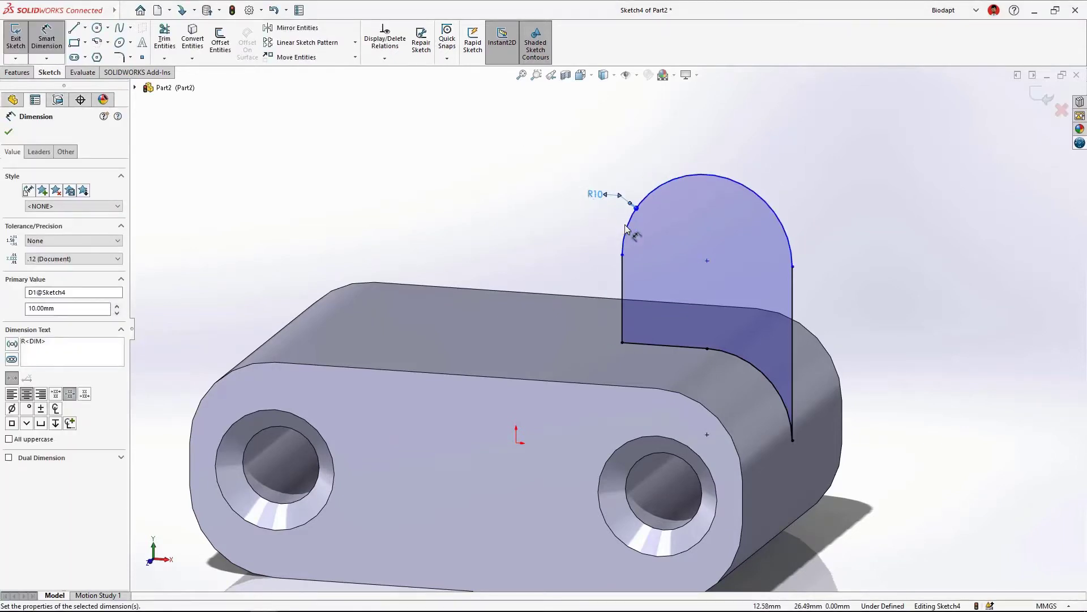
- Dimension the lug arc's centre 25 mm above the right hole's centre and finish the sketch
click(625, 226)
click(638, 439)
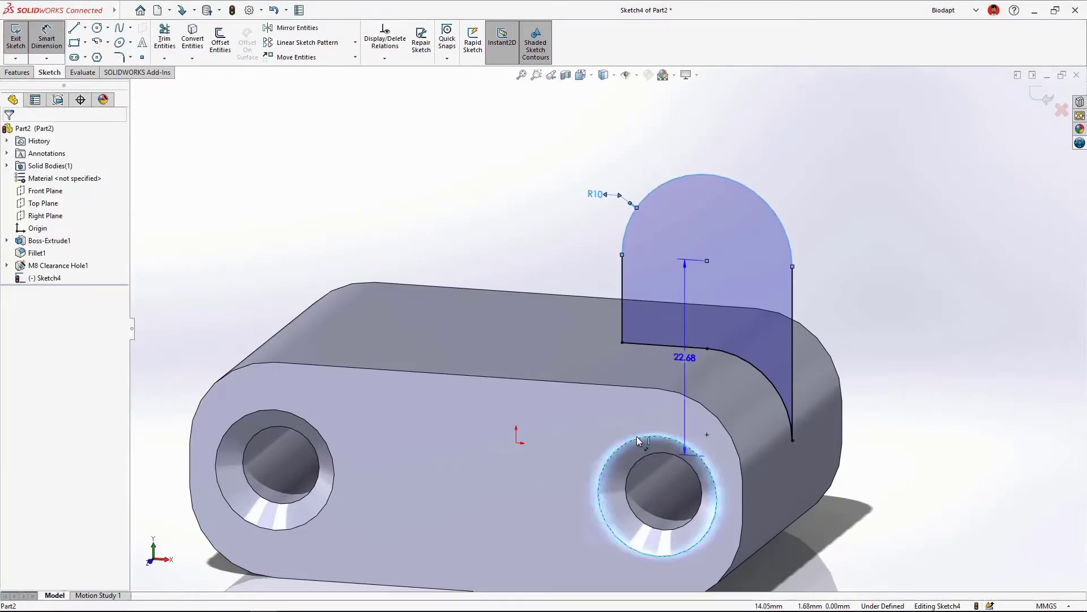
click(875, 405)
text(25)
key(Return)
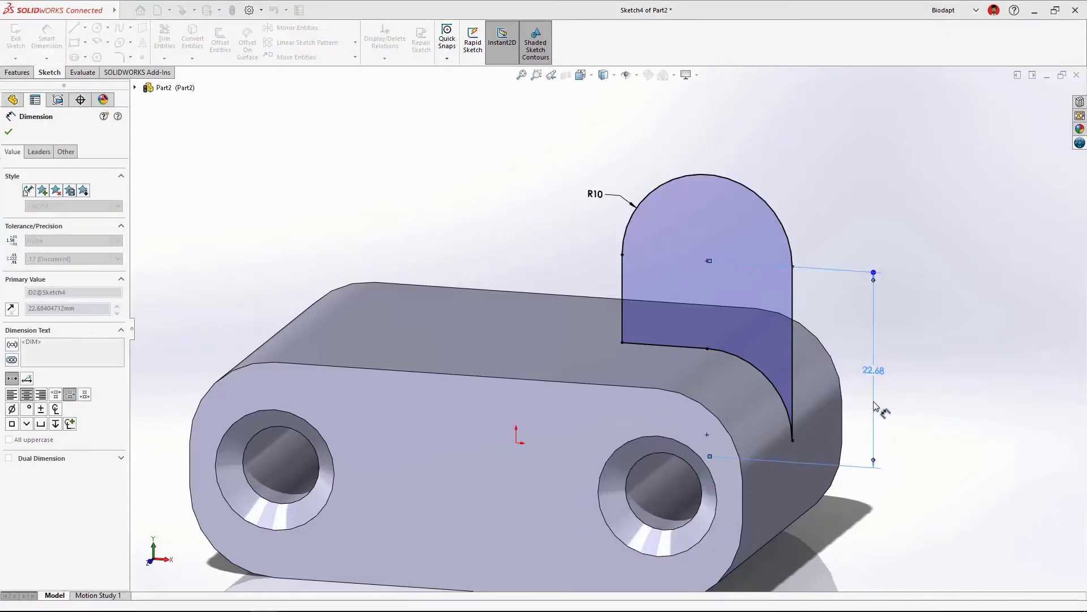
key(Escape)
right_drag(910, 369, 889, 335)
- Extrude the lug profile equally to both sides of its sketch plane, about 36 mm wide in total
middle_drag(823, 234, 785, 271)
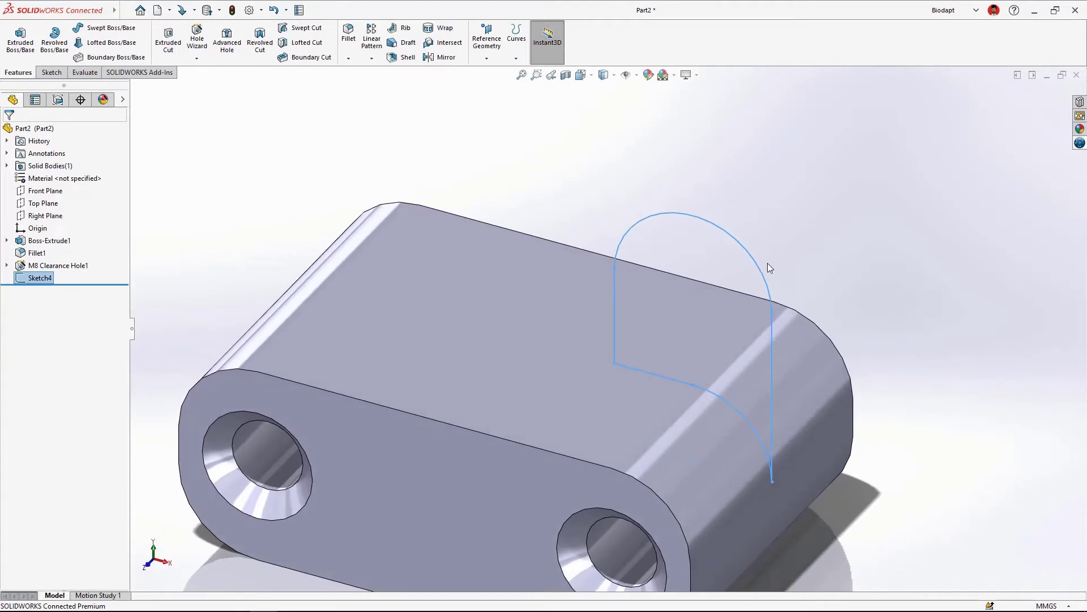
click(756, 265)
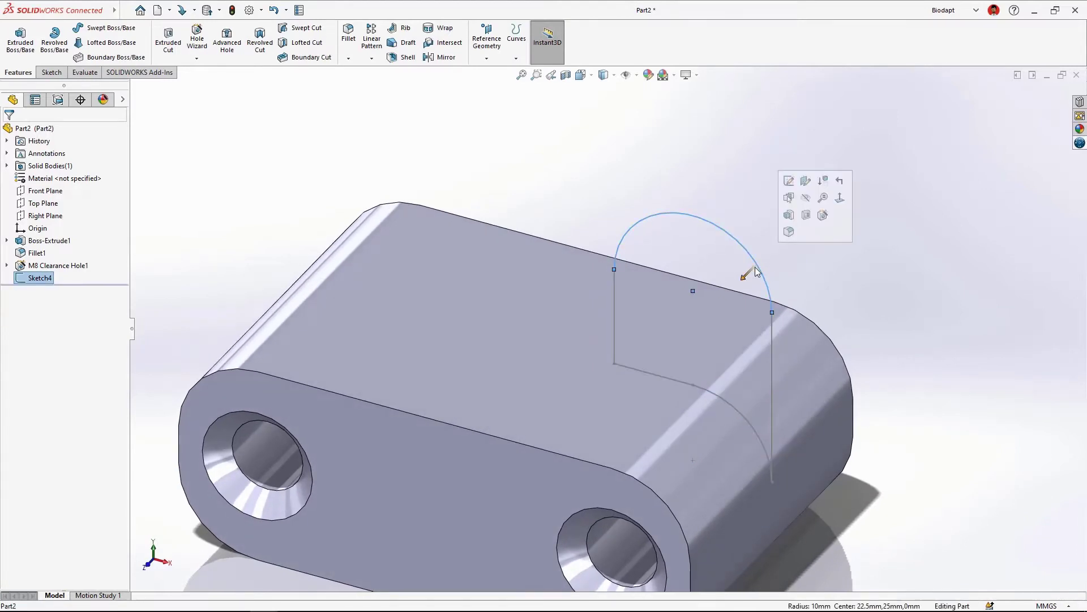
drag(743, 277, 696, 333)
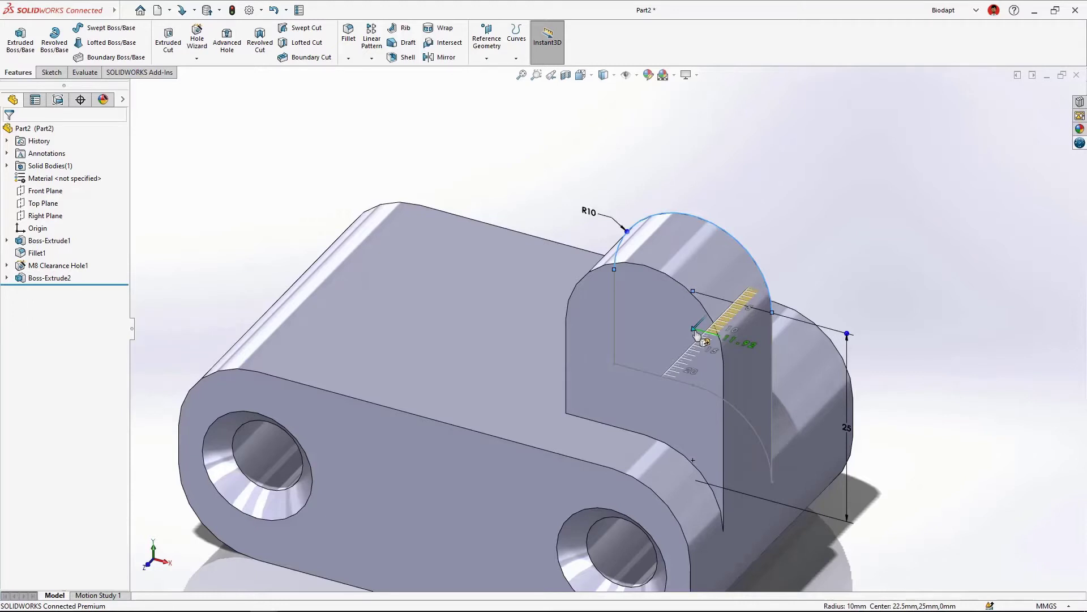
drag(696, 334, 685, 362)
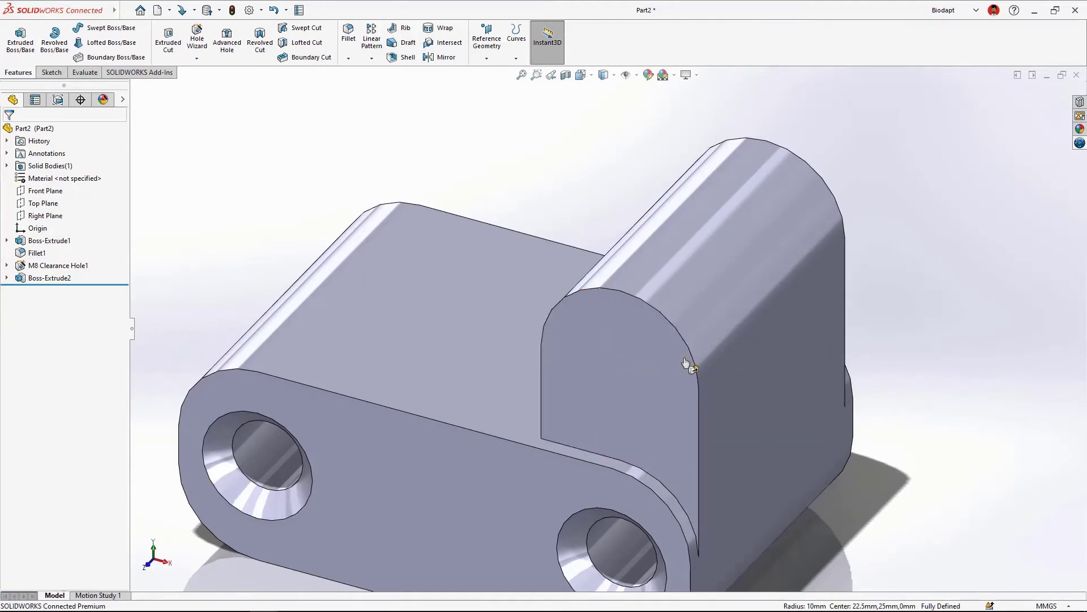
- Reuse the lug sketch for a Mid Plane extruded cut 14 mm wide, splitting the lug into two ears
click(7, 278)
right_click(40, 292)
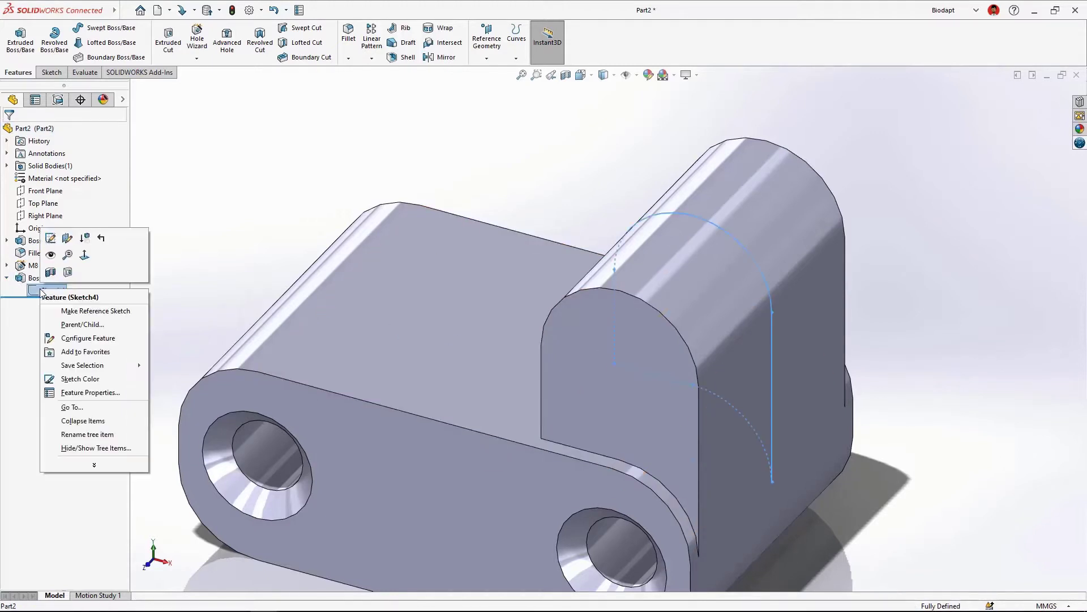
click(68, 272)
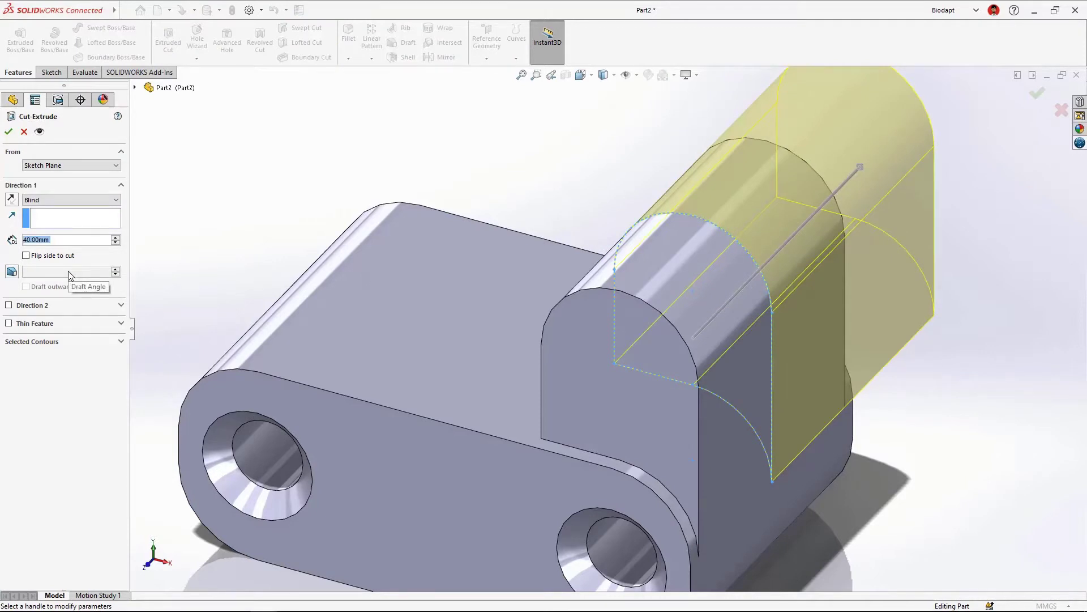
click(69, 200)
click(63, 269)
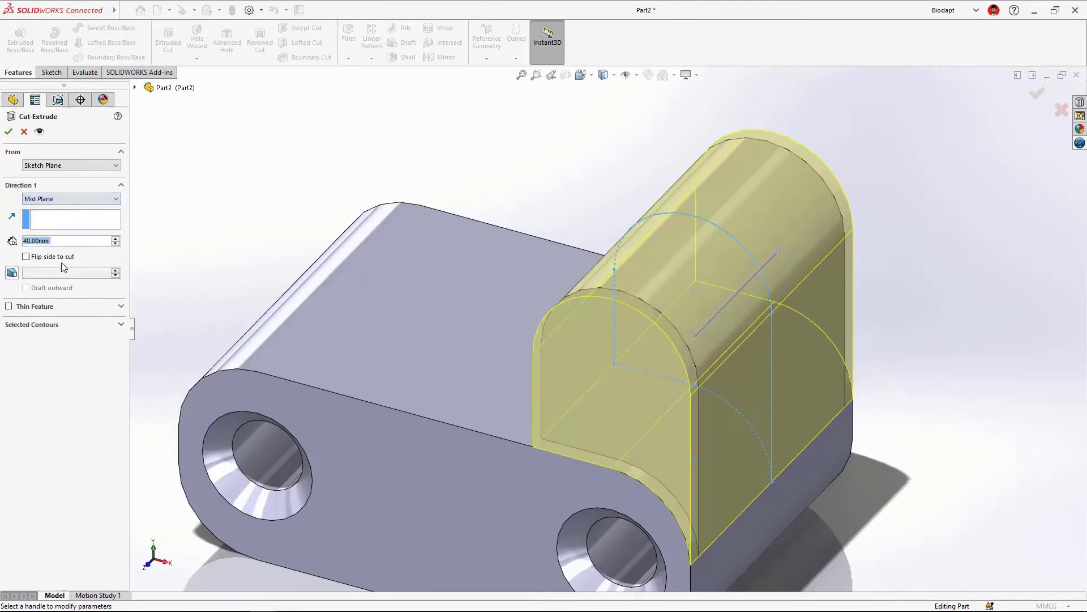
text(14)
key(Return)
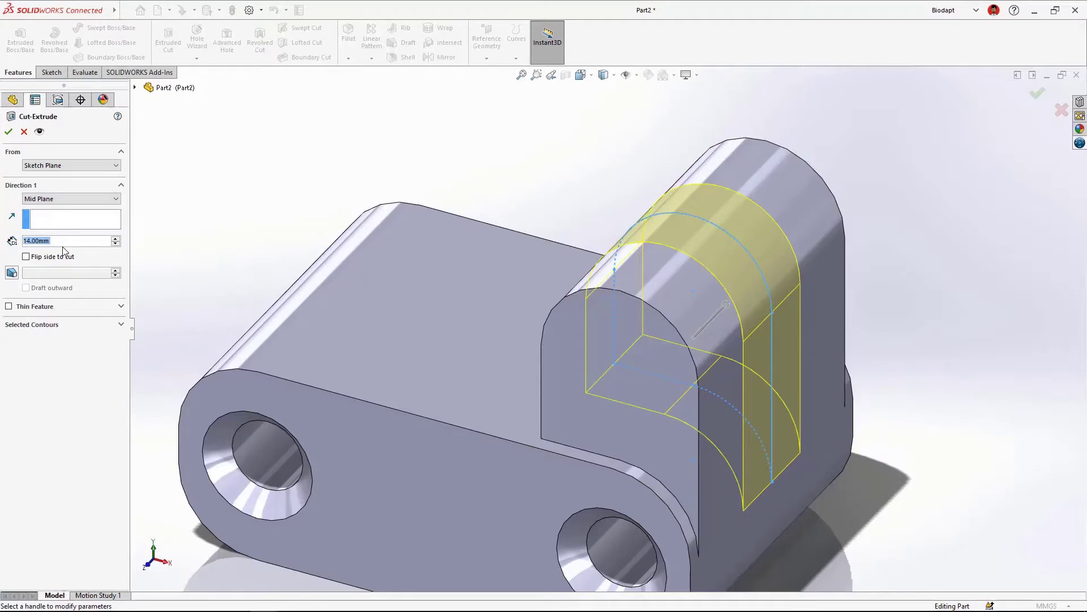
key(Return)
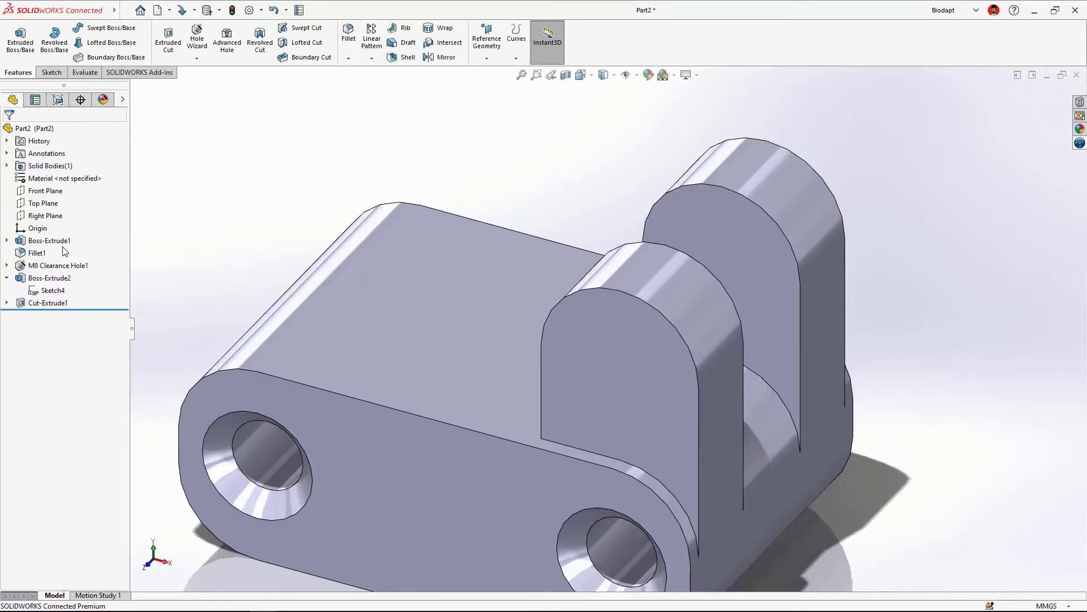
- Start an Advanced Hole through the two lug ears, using their opposite outer faces as near and far sides
ctrl+middle_drag(484, 460, 487, 404)
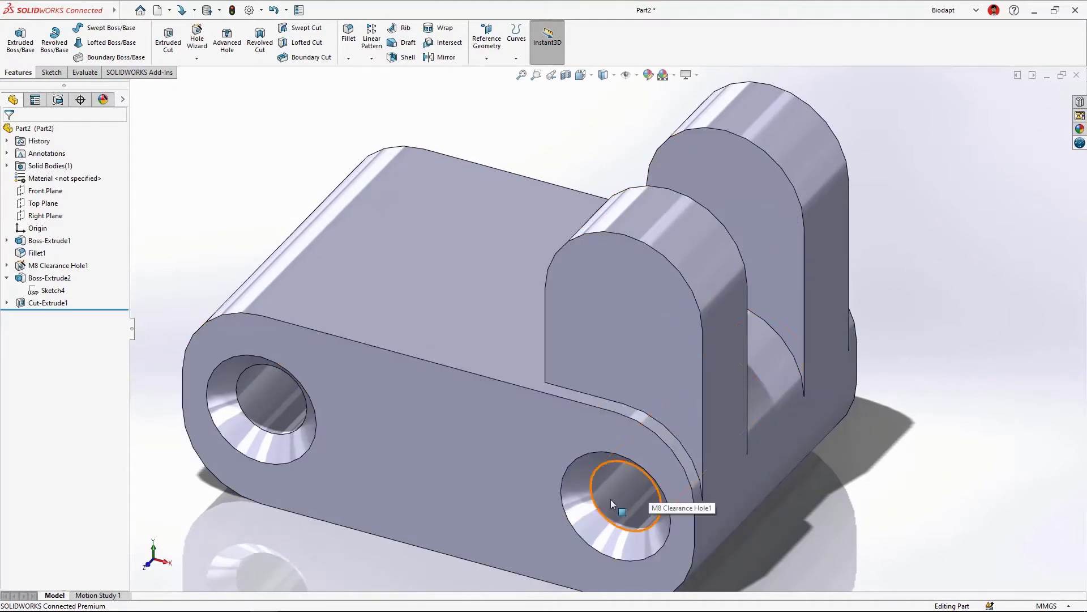
scroll(597, 383, up, 2)
scroll(594, 396, up, 1)
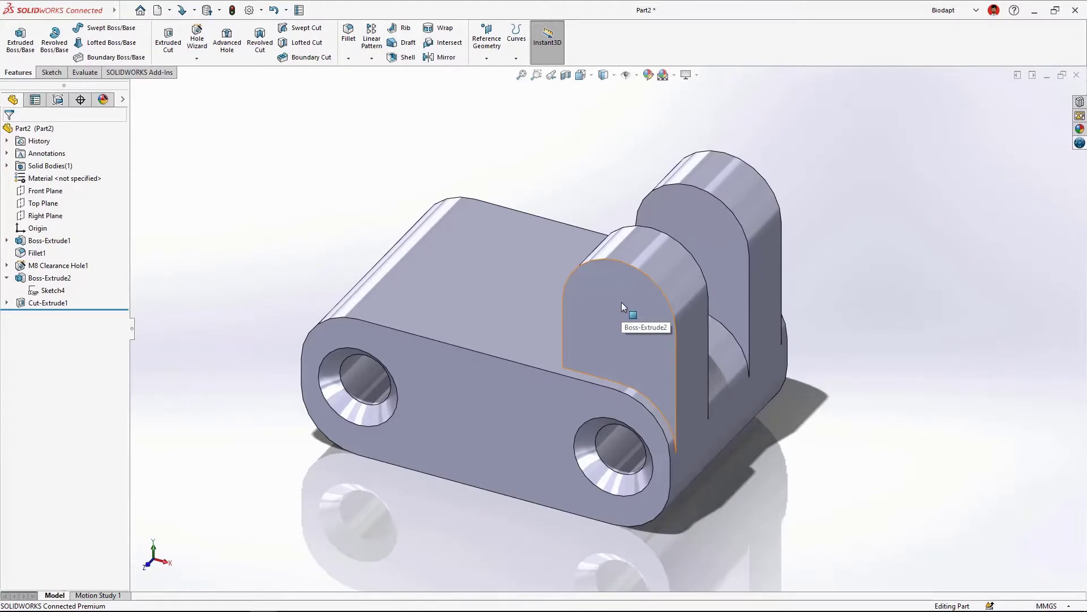
click(621, 301)
middle_drag(628, 314, 491, 248)
click(491, 248)
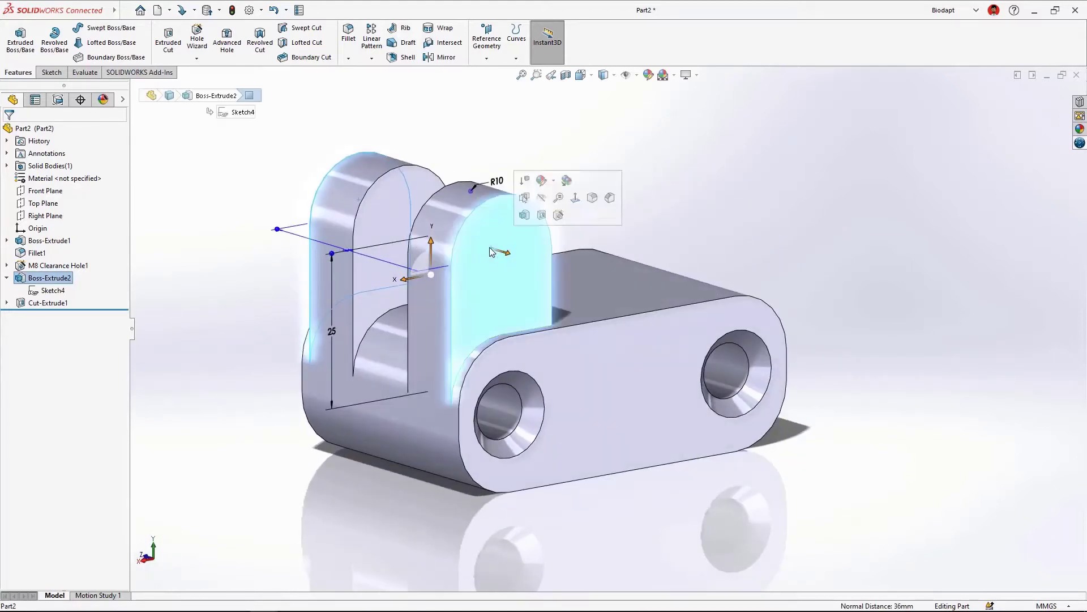
click(228, 42)
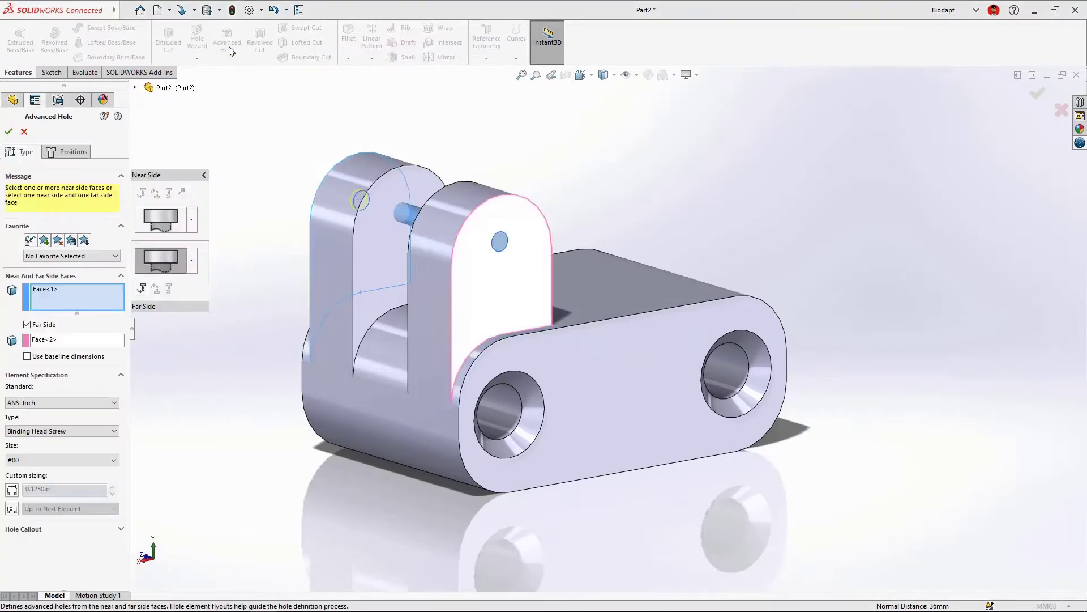
- Insert a straight element in the near-side hole stack, then try the Manifold Hole favorite
click(162, 221)
click(142, 193)
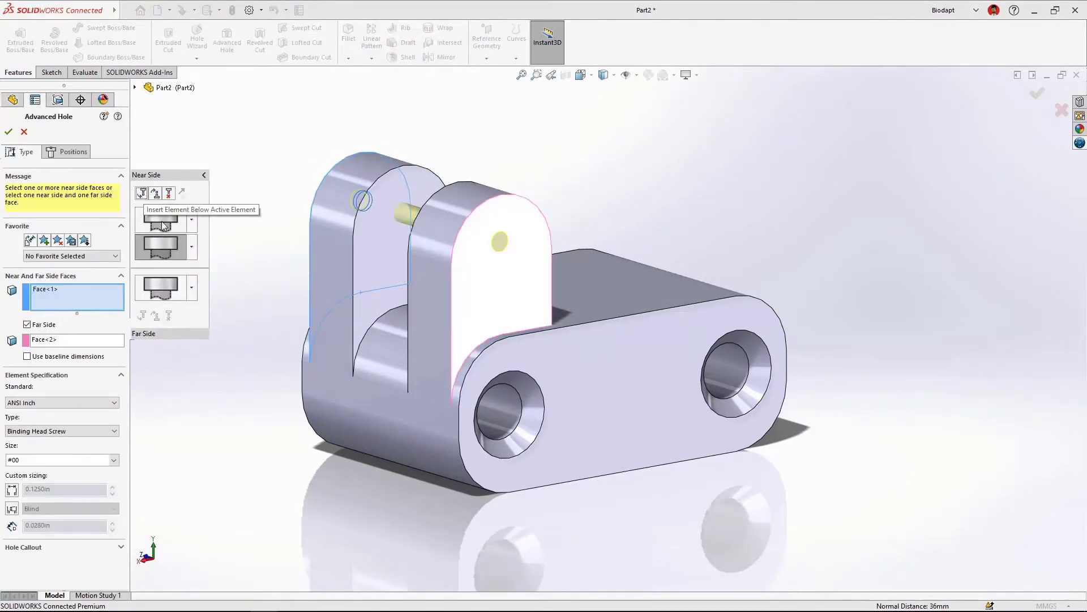
click(193, 247)
click(226, 301)
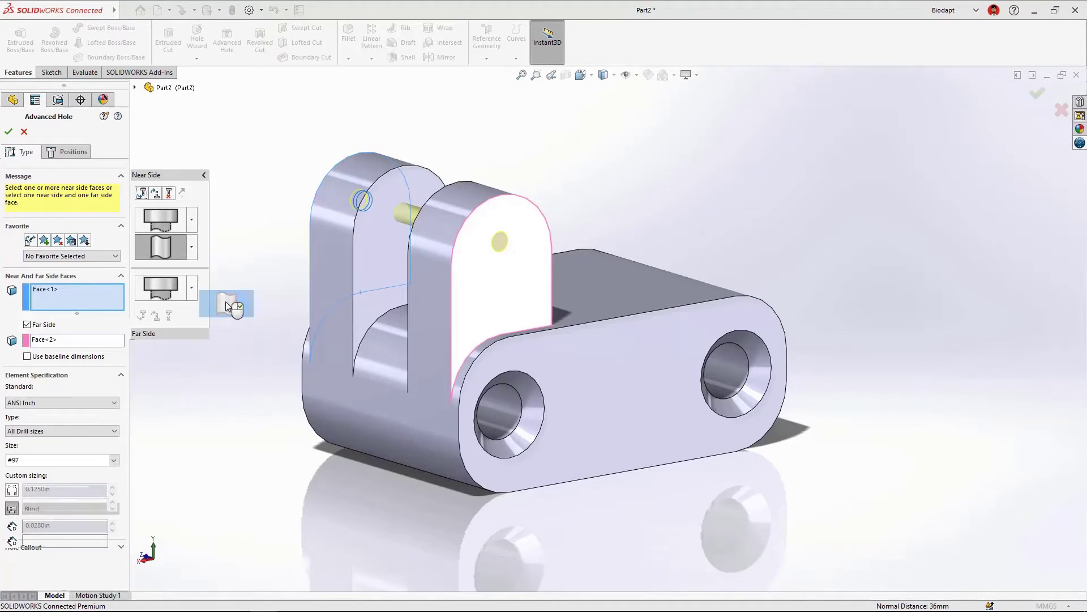
click(95, 256)
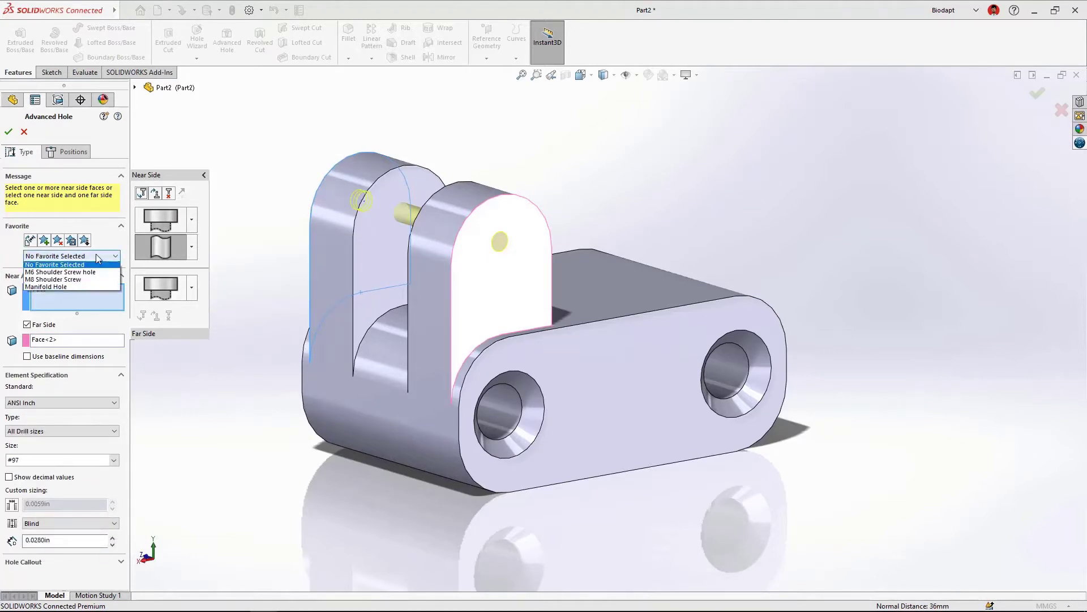
click(75, 288)
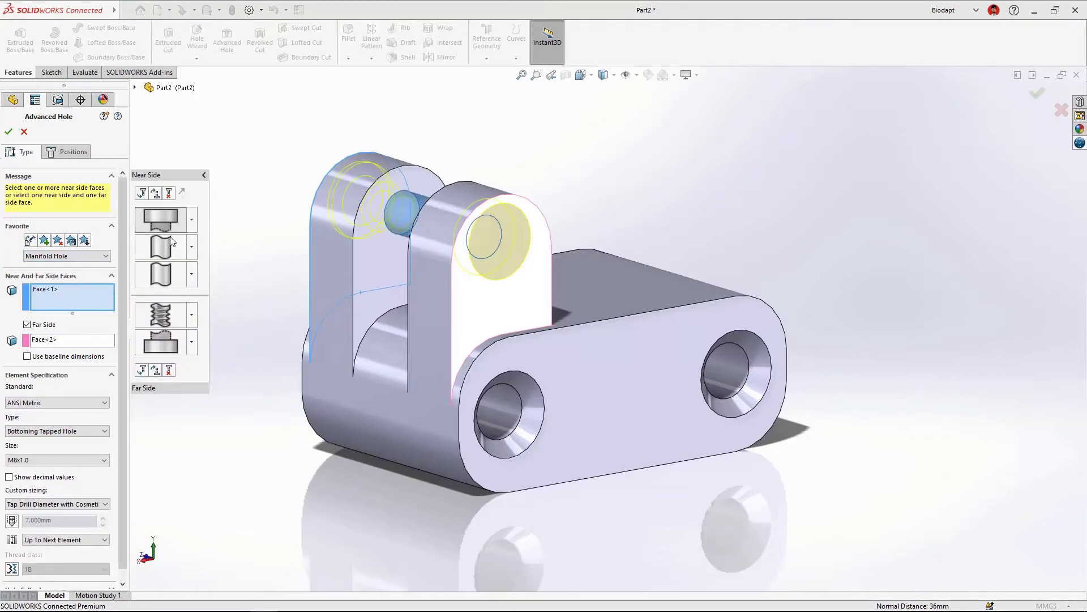
- Apply the M6 Shoulder Screw hole favorite, position the hole at the lug arc's centre, and check the finished hole
click(77, 256)
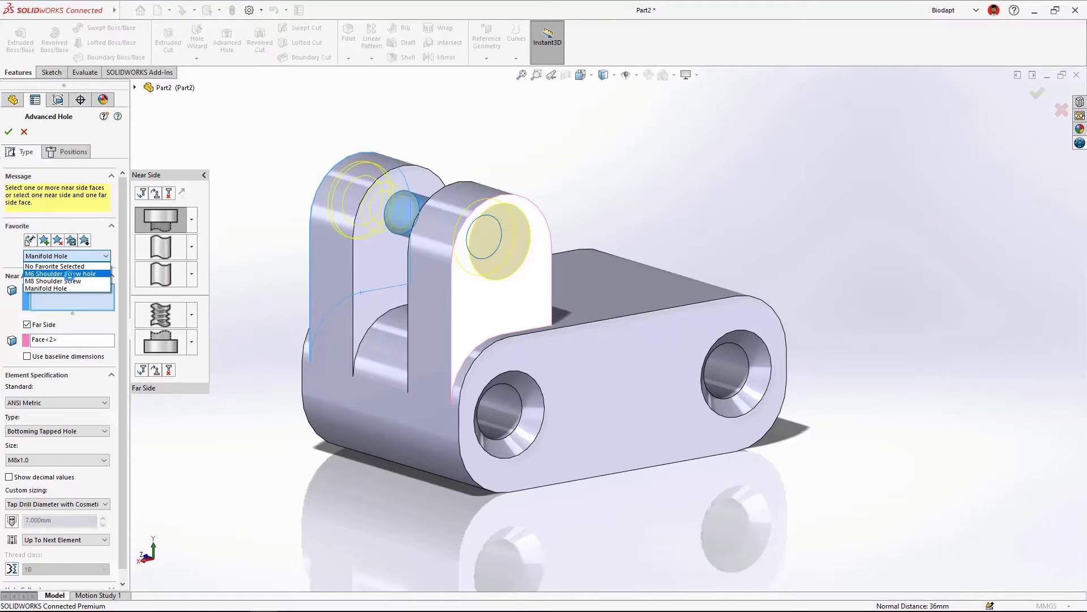
click(67, 273)
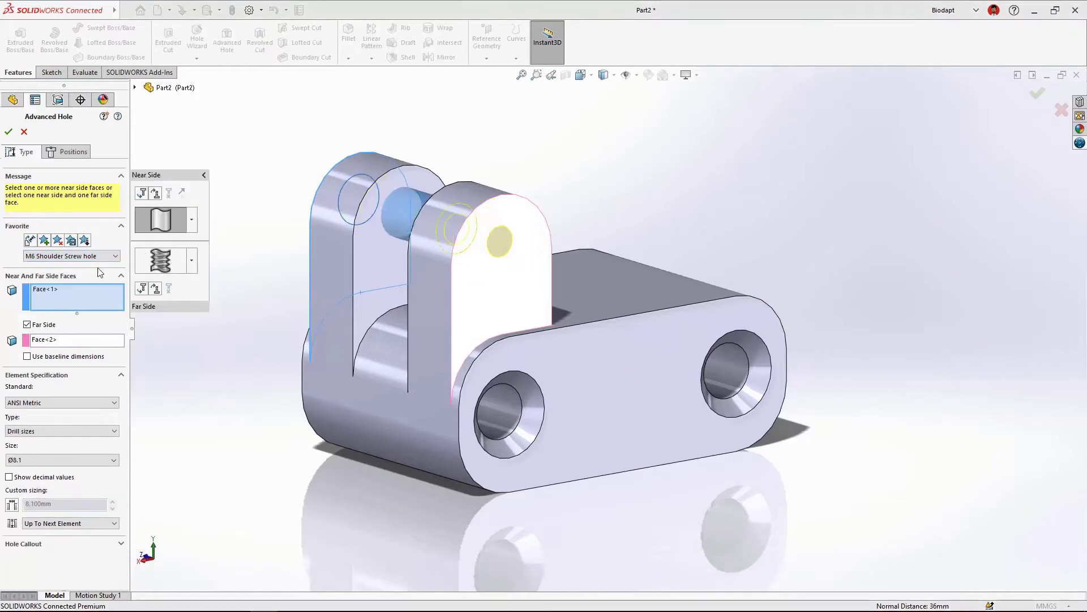
click(159, 228)
click(160, 262)
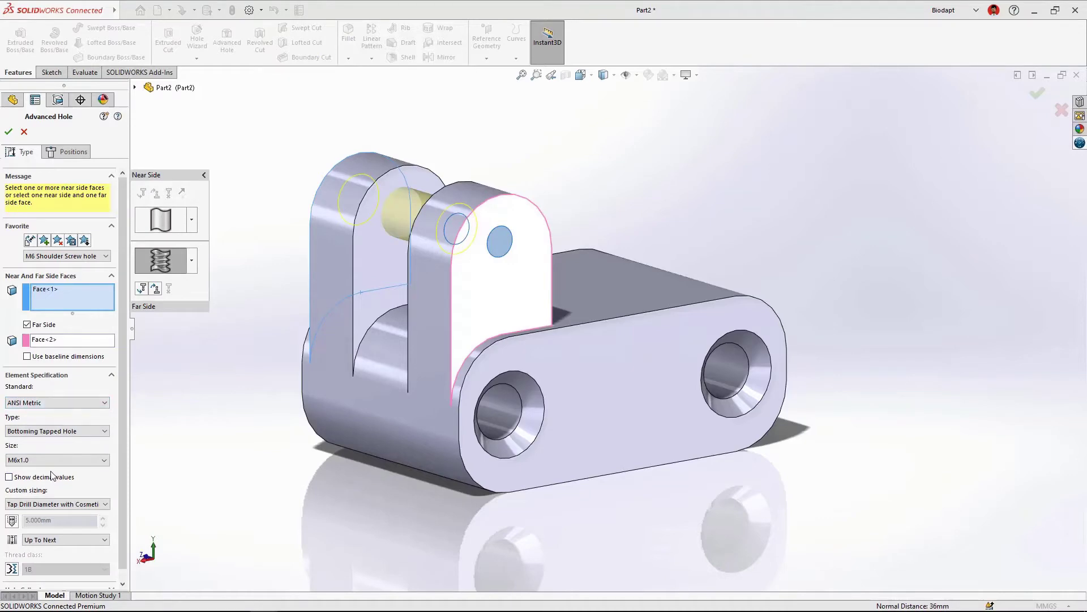
click(66, 153)
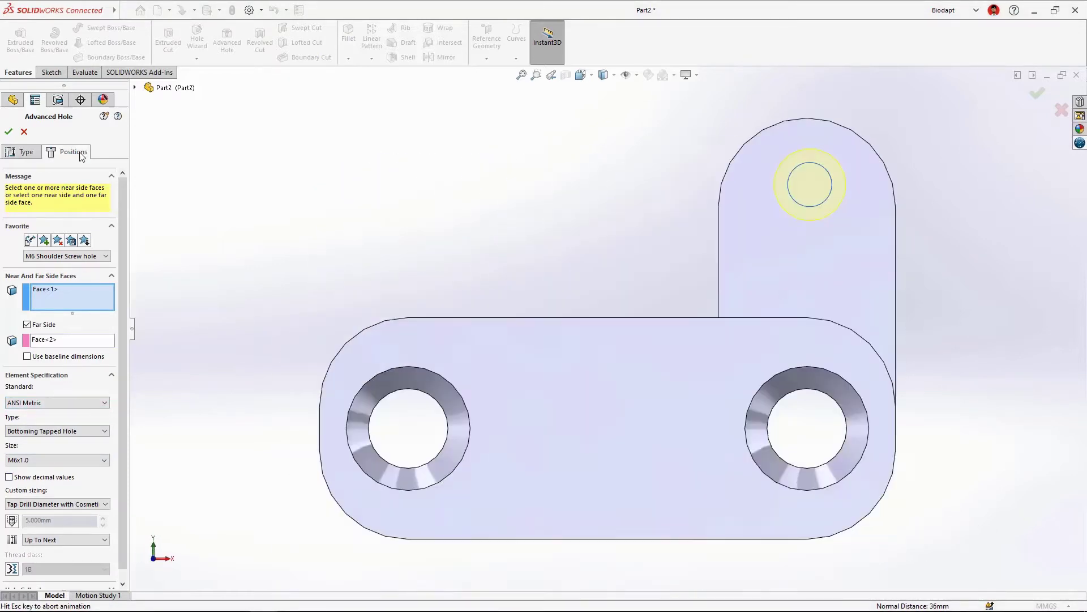
click(807, 207)
key(Return)
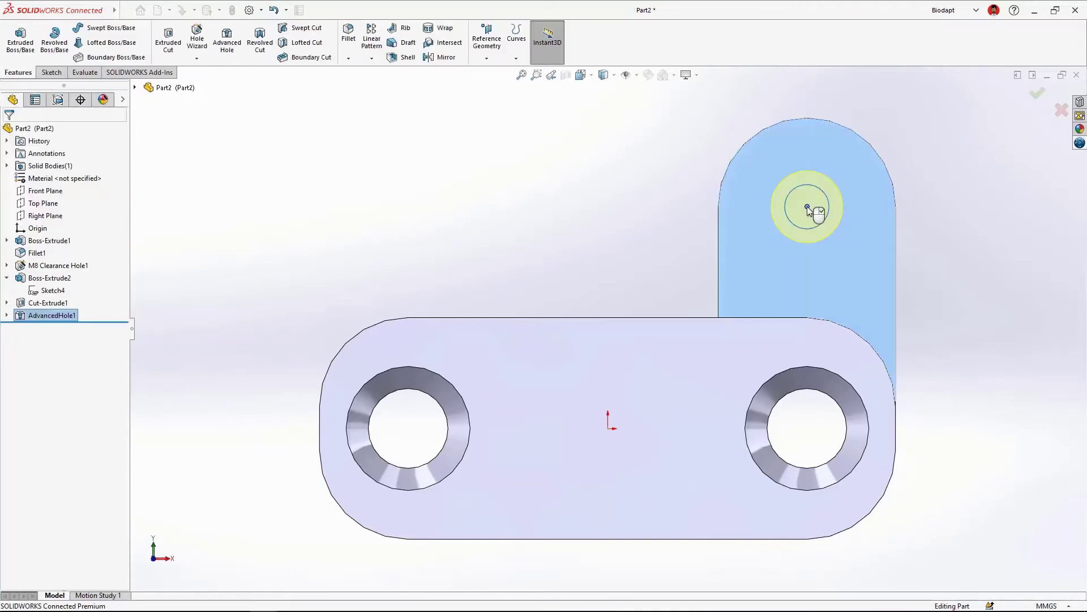
middle_drag(815, 207, 680, 330)
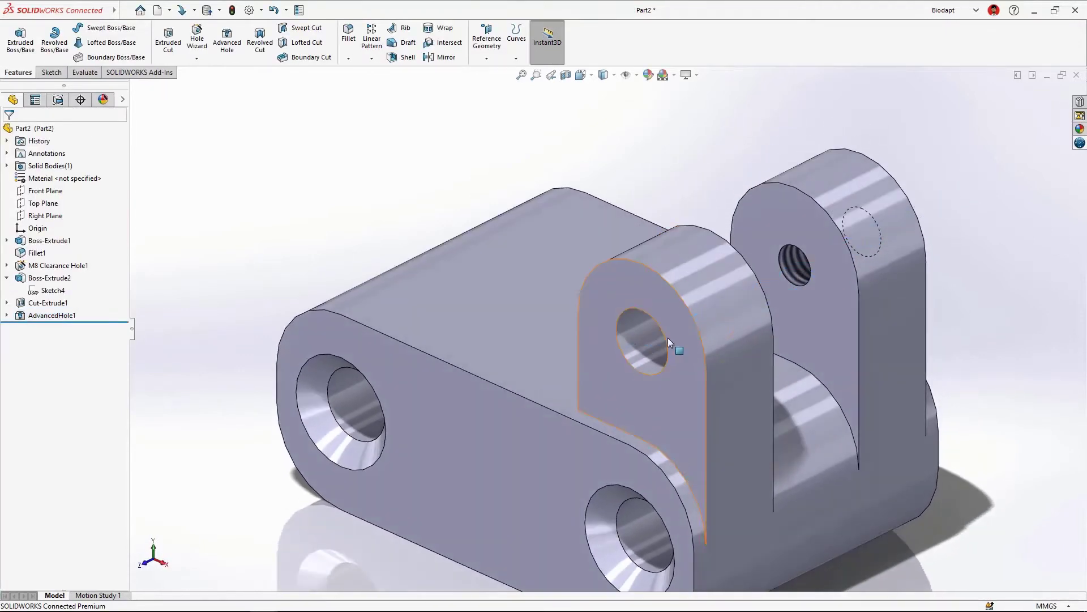
click(638, 344)
scroll(648, 363, up, 2)
ctrl+middle_drag(679, 393, 662, 372)
key(Escape)
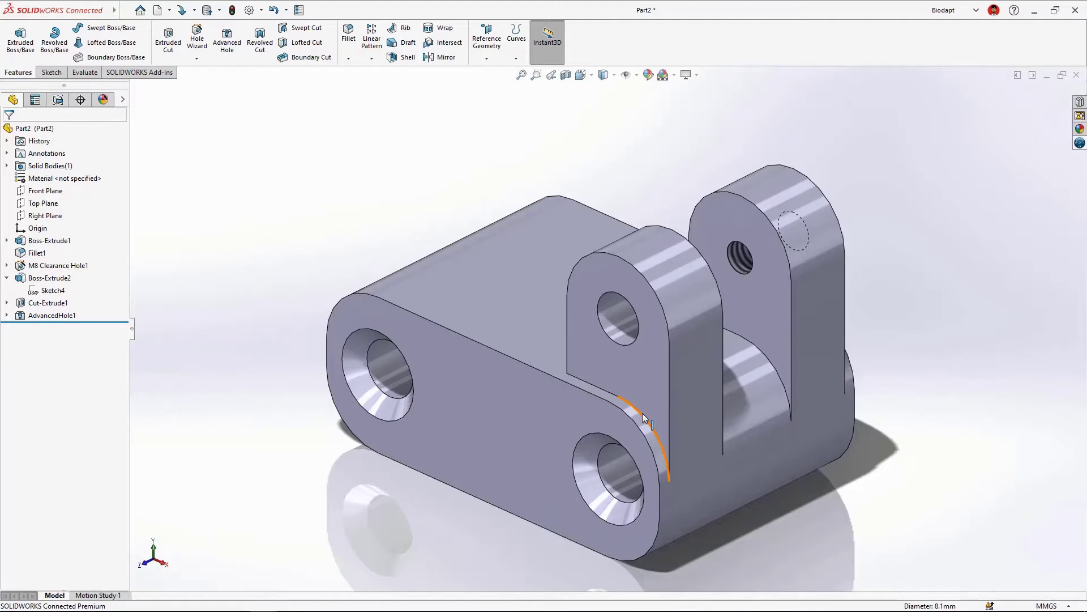
- Fillet all the edges where the two lug ears meet the block with a 2 mm radius
key(ctrl+4)
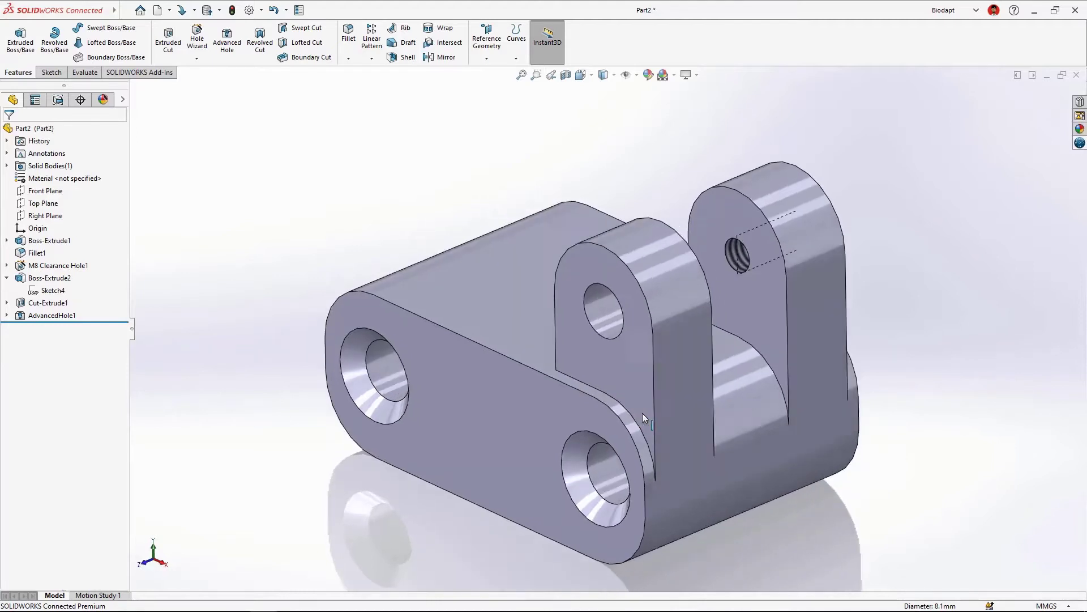
key(s)
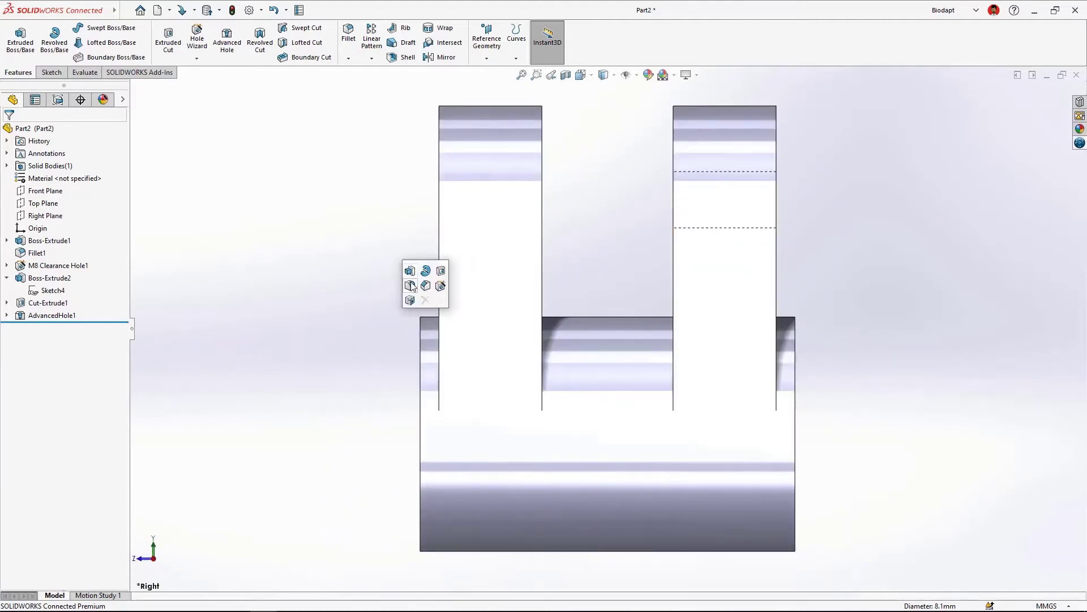
click(410, 285)
text(2)
key(Return)
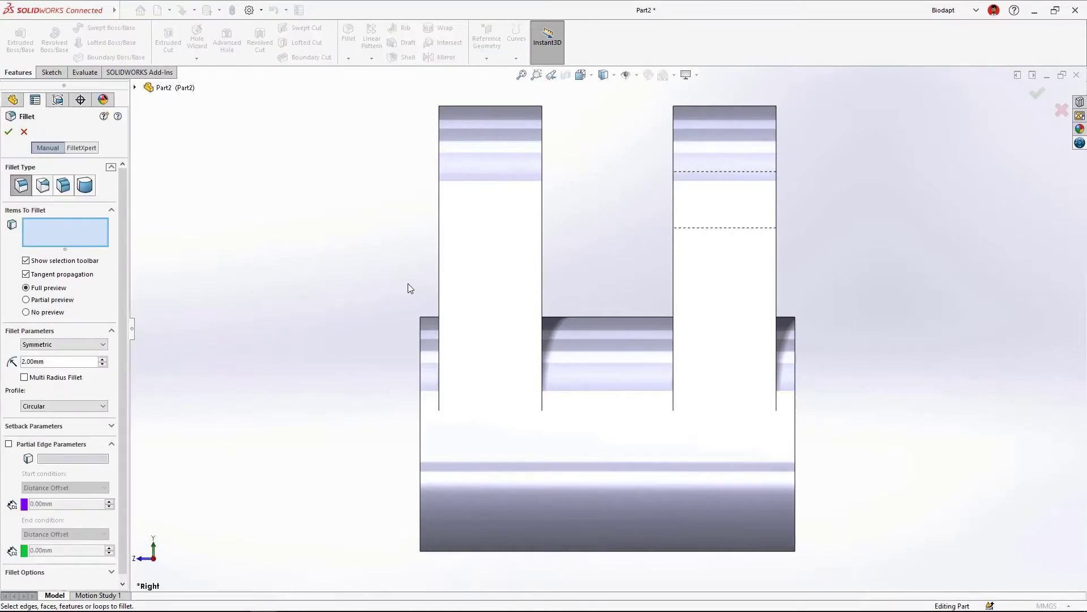
drag(425, 280, 787, 426)
middle_drag(619, 338, 791, 391)
right_click(792, 391)
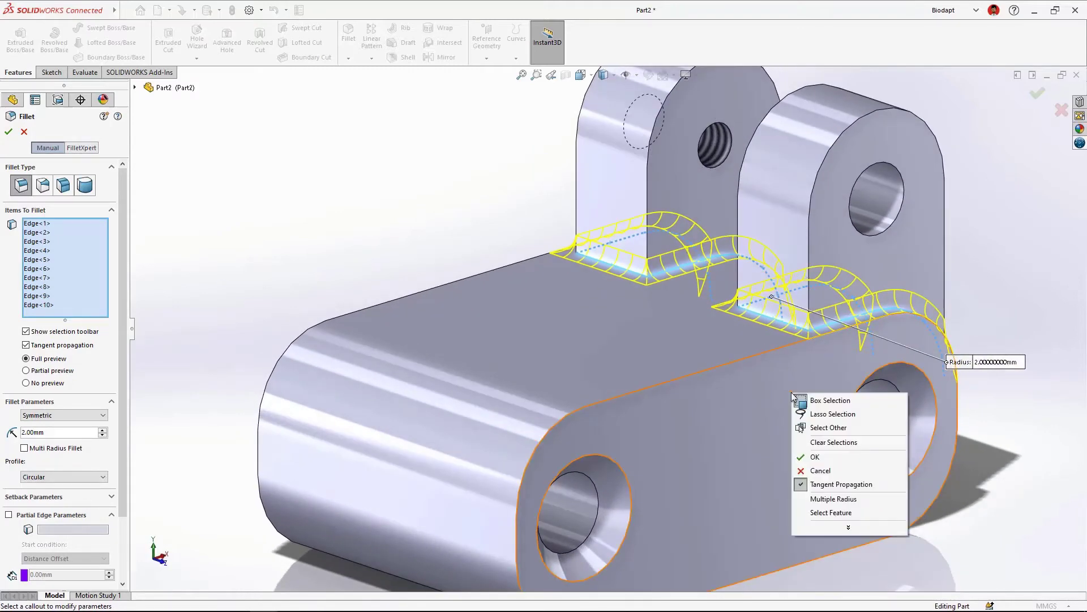
click(811, 456)
- Chamfer the edges around the rounded outer faces of both lug ears at 1 mm by 45 degrees
key(ctrl+7)
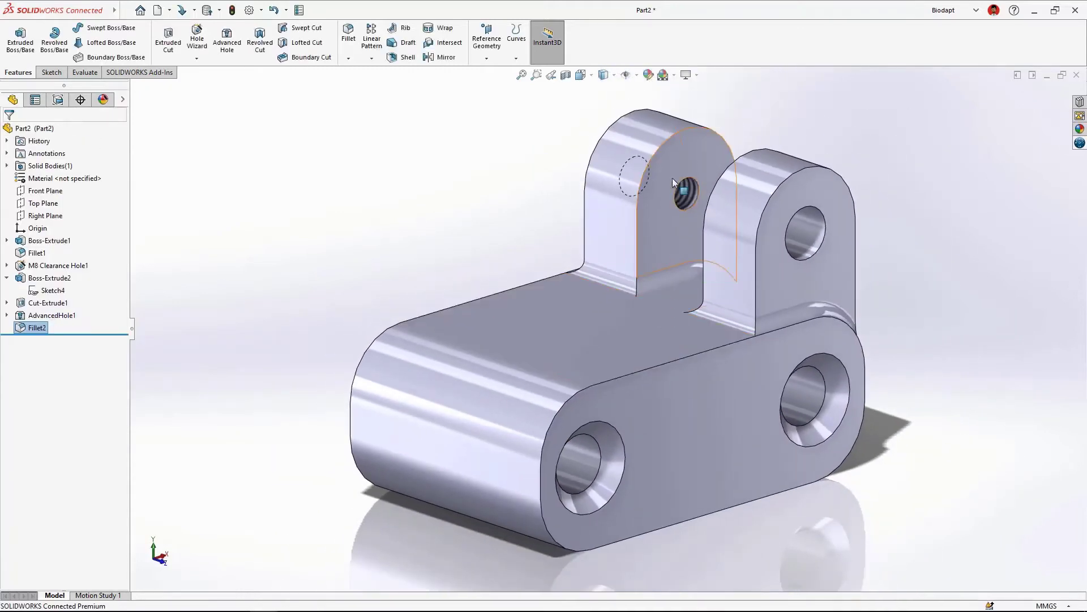
click(651, 126)
ctrl+click(768, 158)
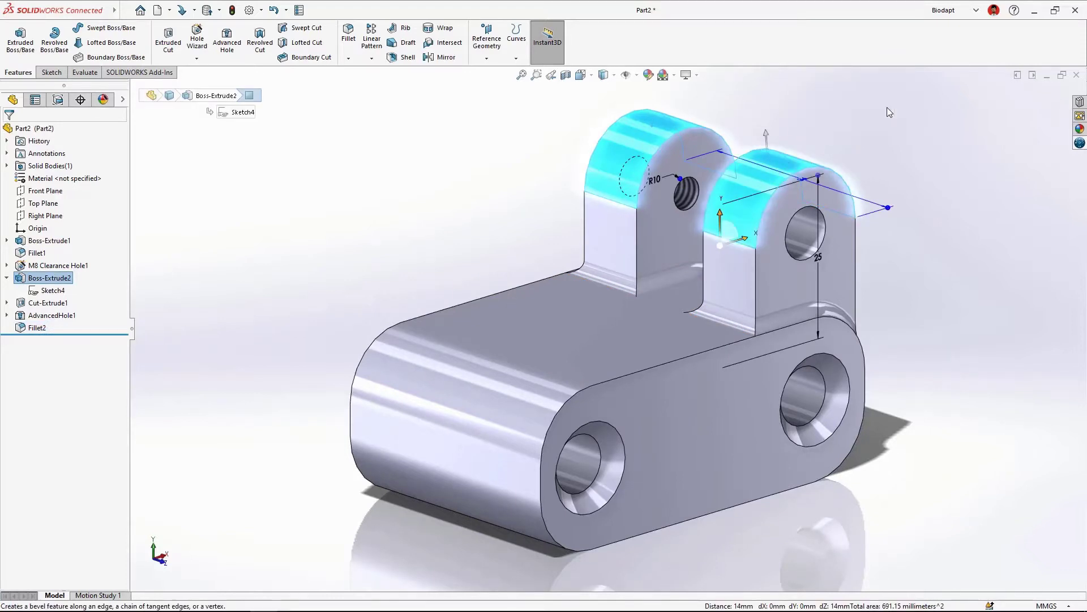
click(887, 108)
text(1)
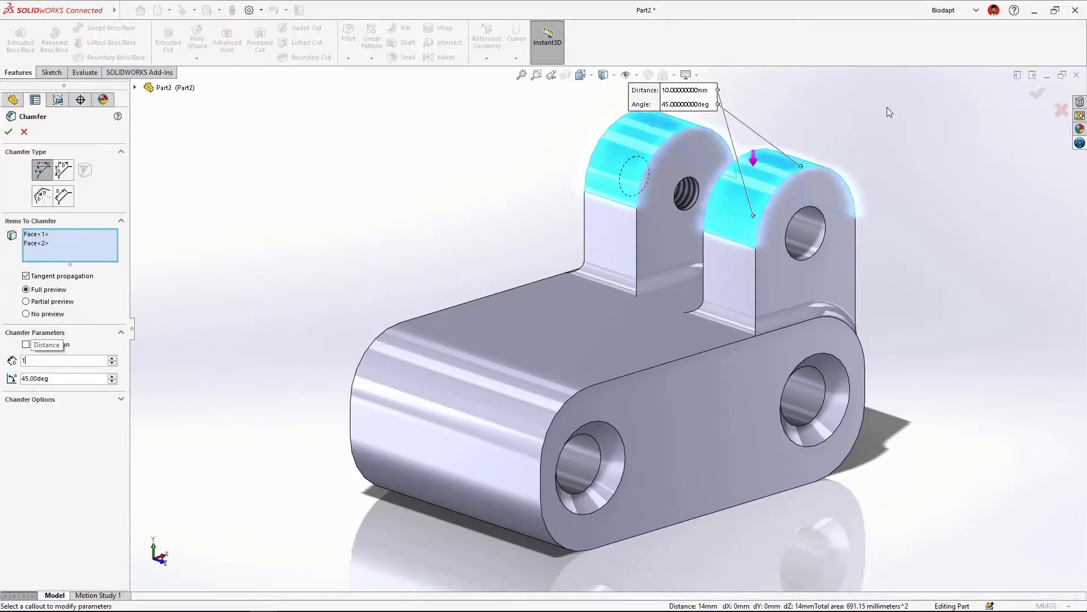
key(Return)
key(Return)
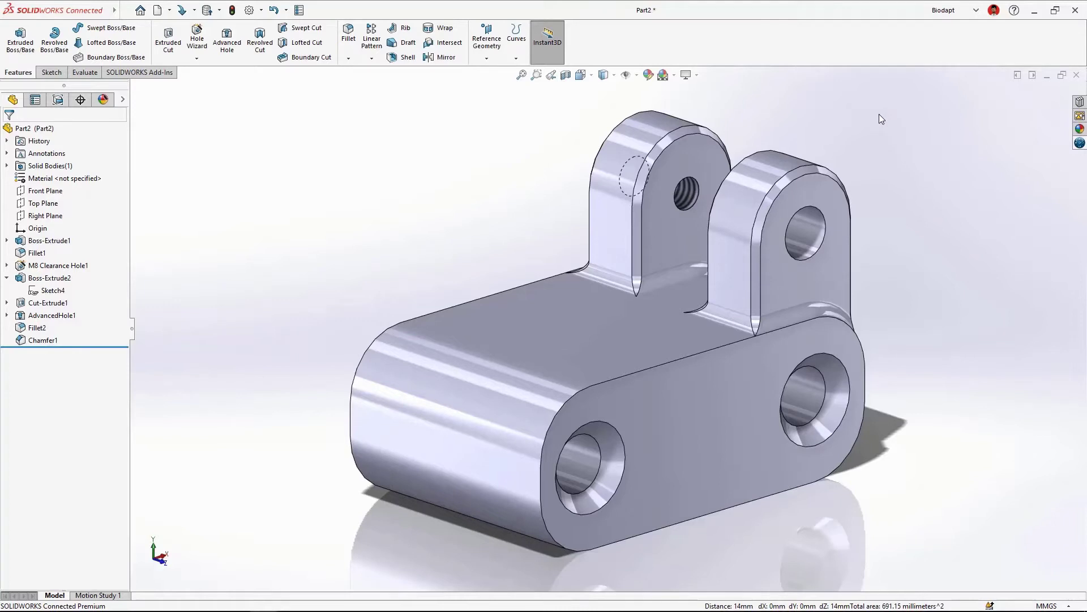
- Assign 6061 Alloy as the part's material
right_click(86, 178)
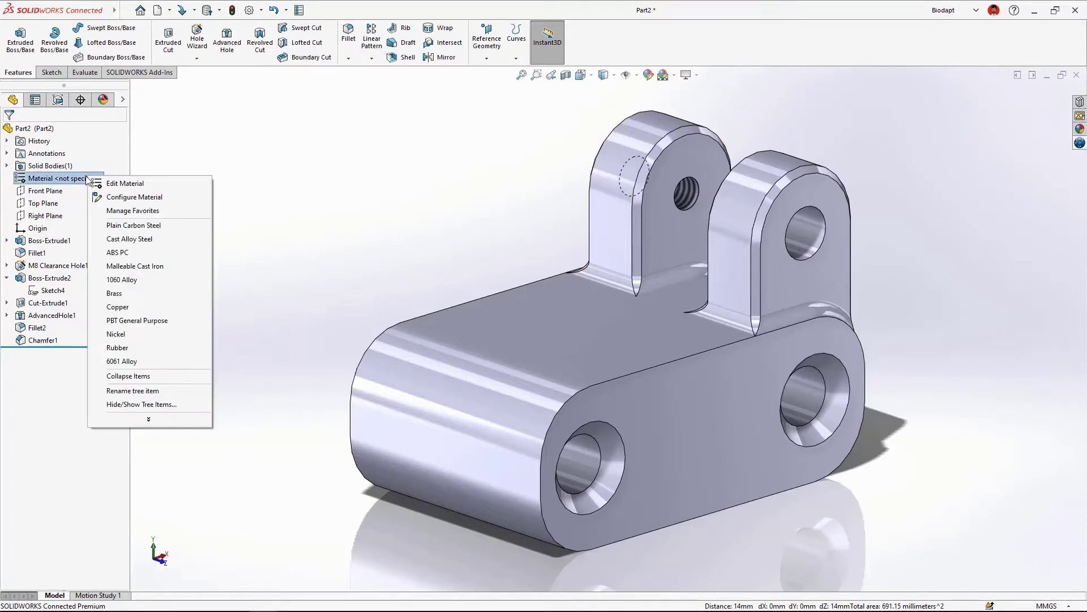
click(139, 360)
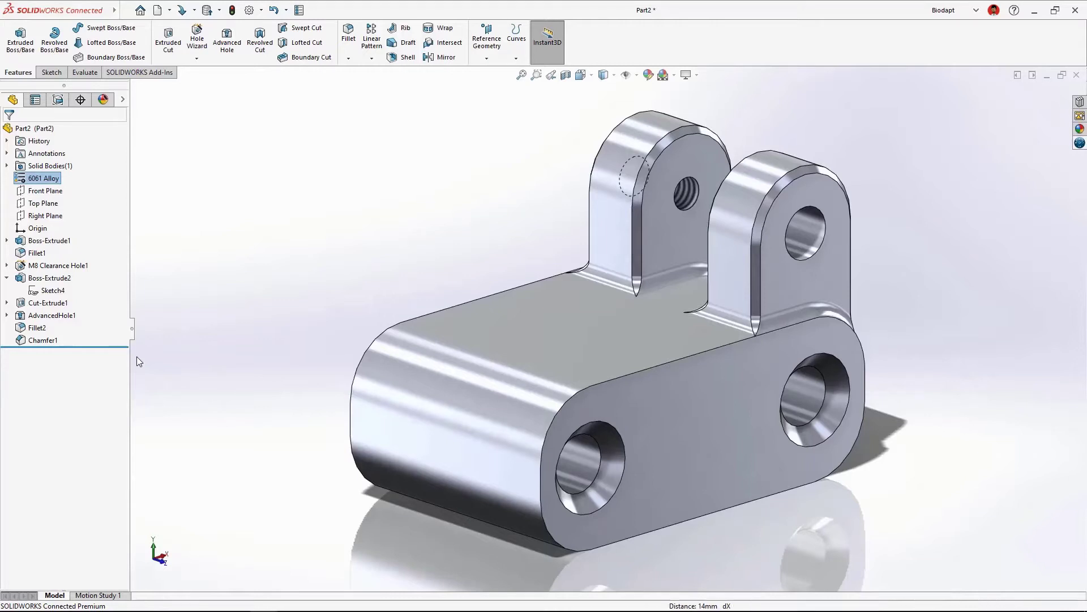
click(137, 356)
- Fill in the part's file properties: description LOWER BRACKET, number 17-900, the drafter's initials and the drawn date
click(299, 11)
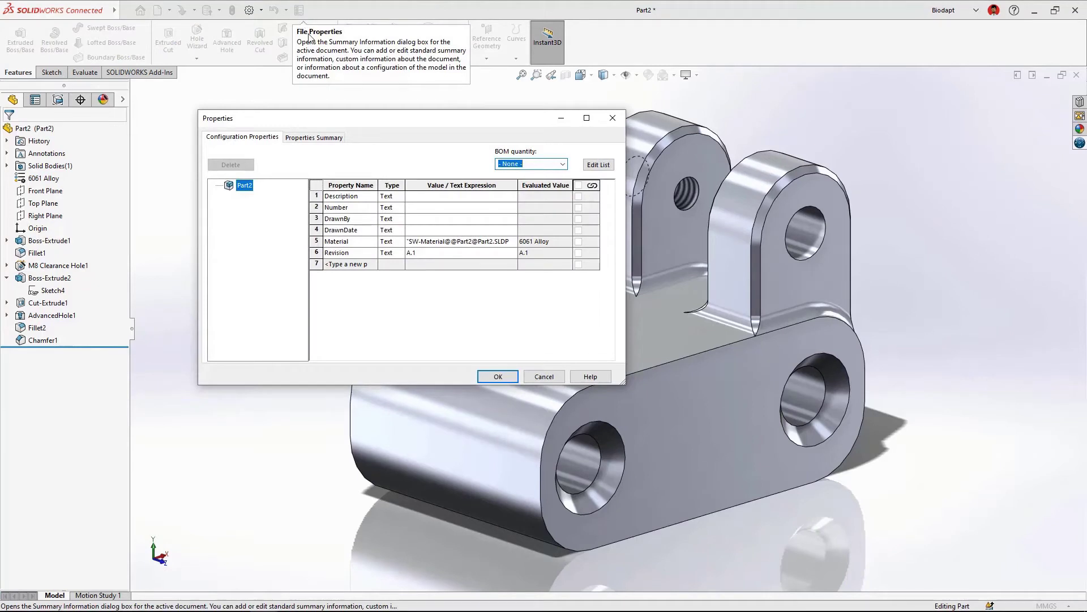
click(417, 197)
text(LOWER BRACKET)
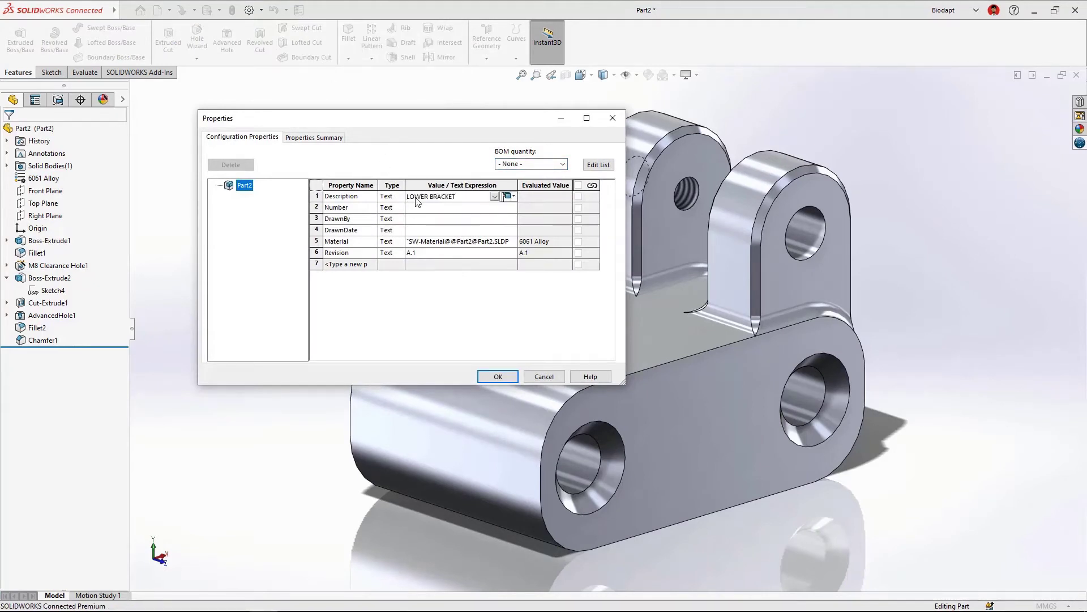
key(Return)
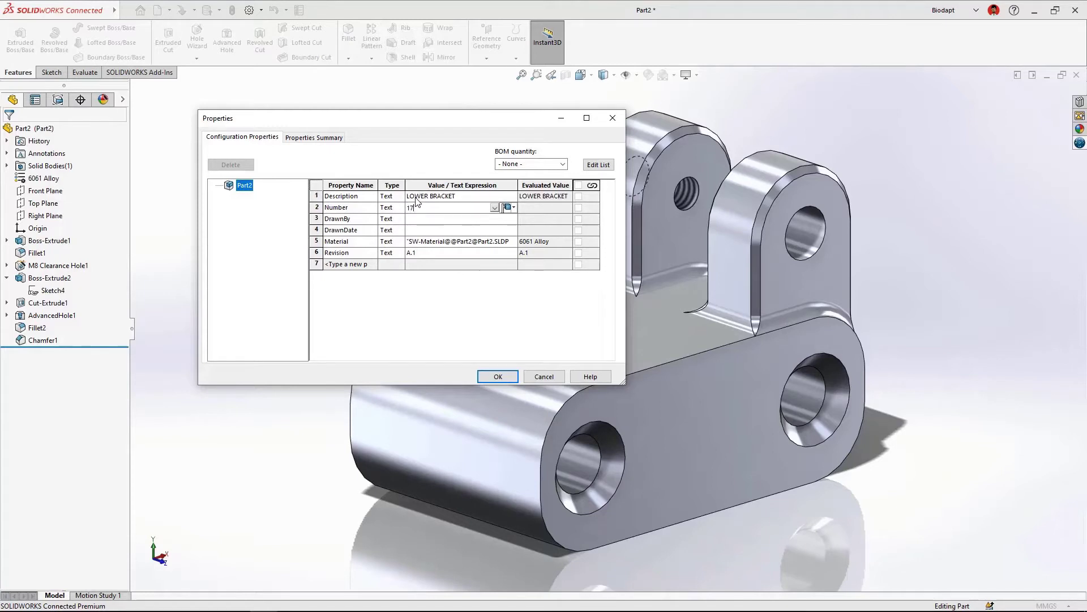
key(Return)
text(MAS)
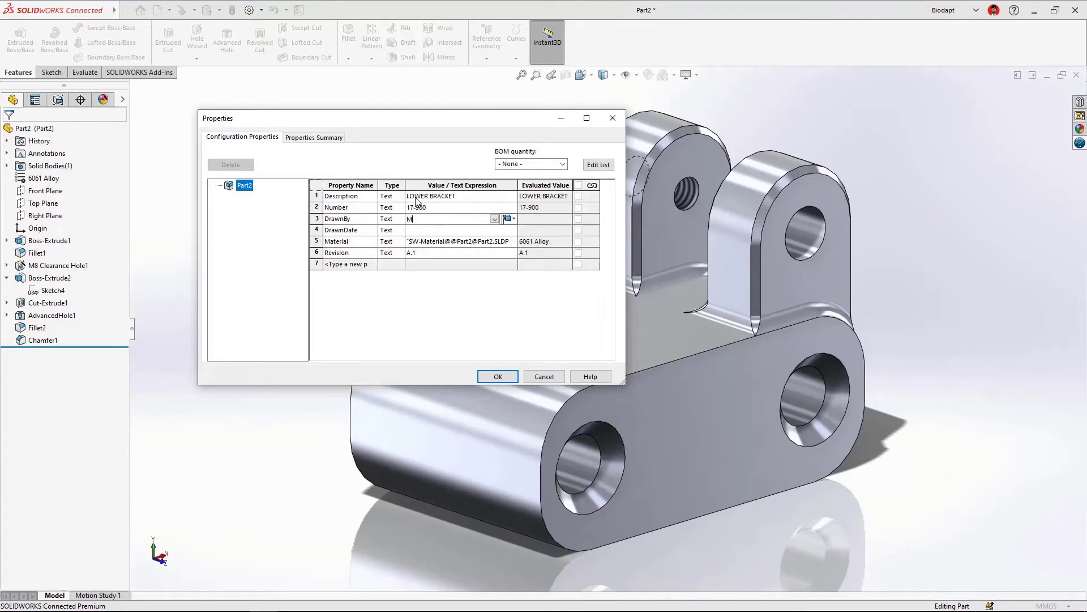
key(Return)
text(6/16/)
key(Return)
click(498, 376)
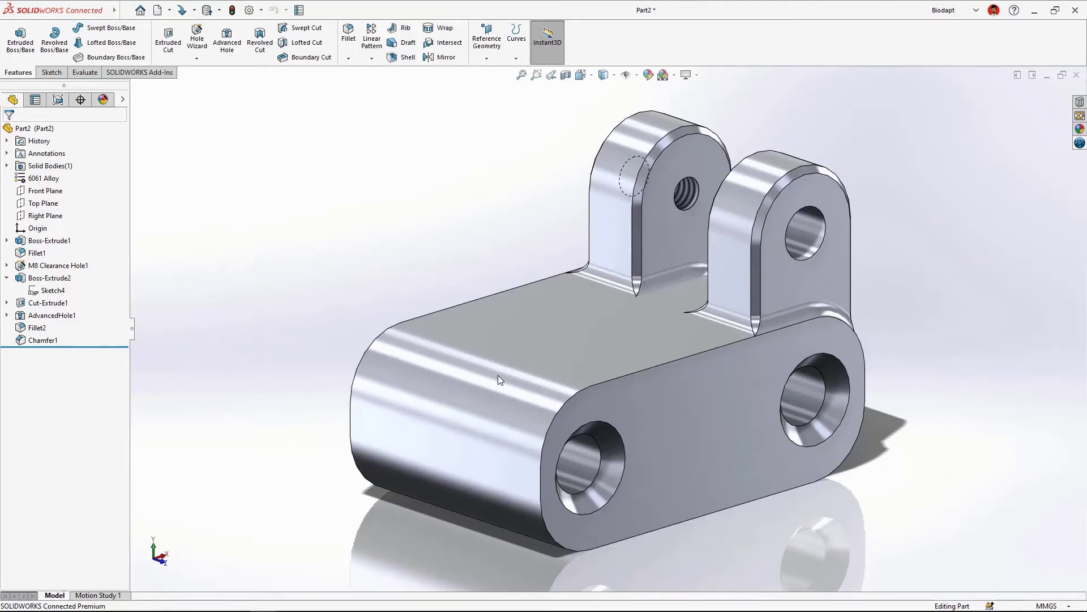
- Save the part as 17-900
click(208, 12)
text(17-)
key(Return)
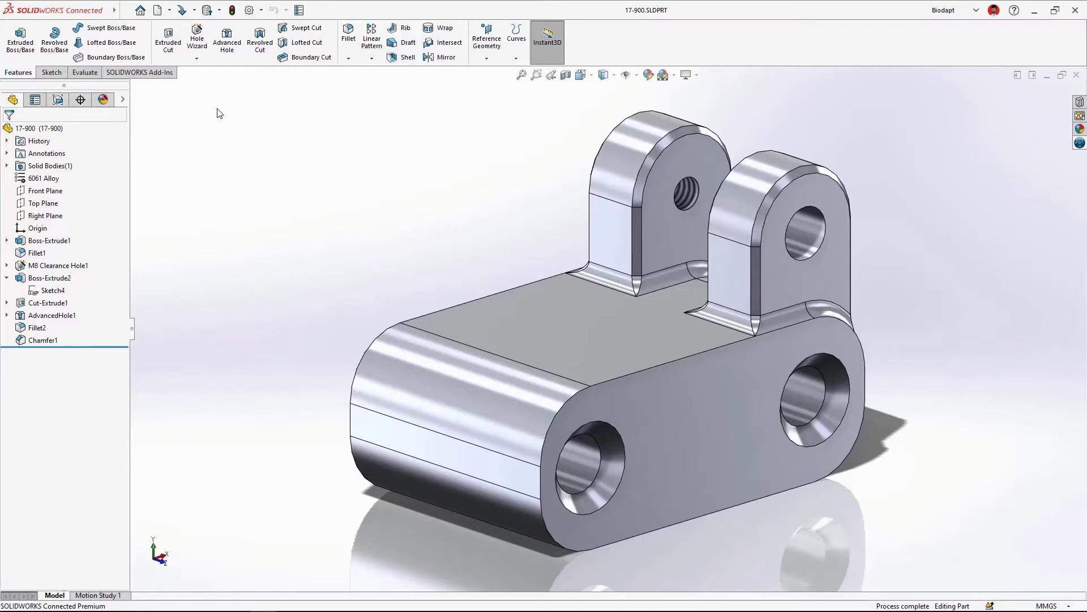
- Create a drawing from the part and place a front view with projected top, right and isometric views
click(169, 10)
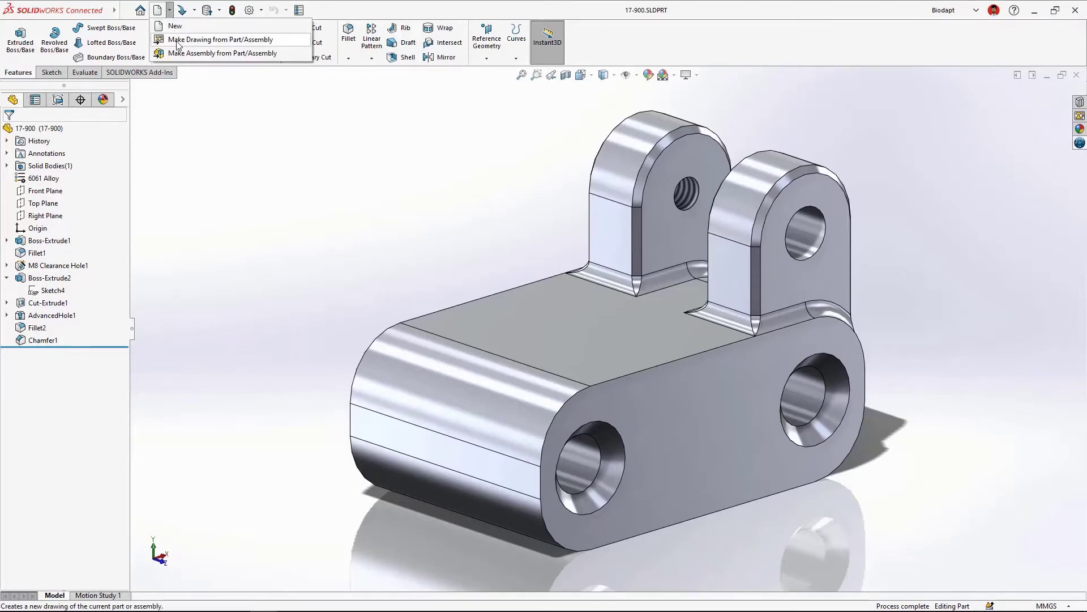
click(176, 40)
double_click(250, 188)
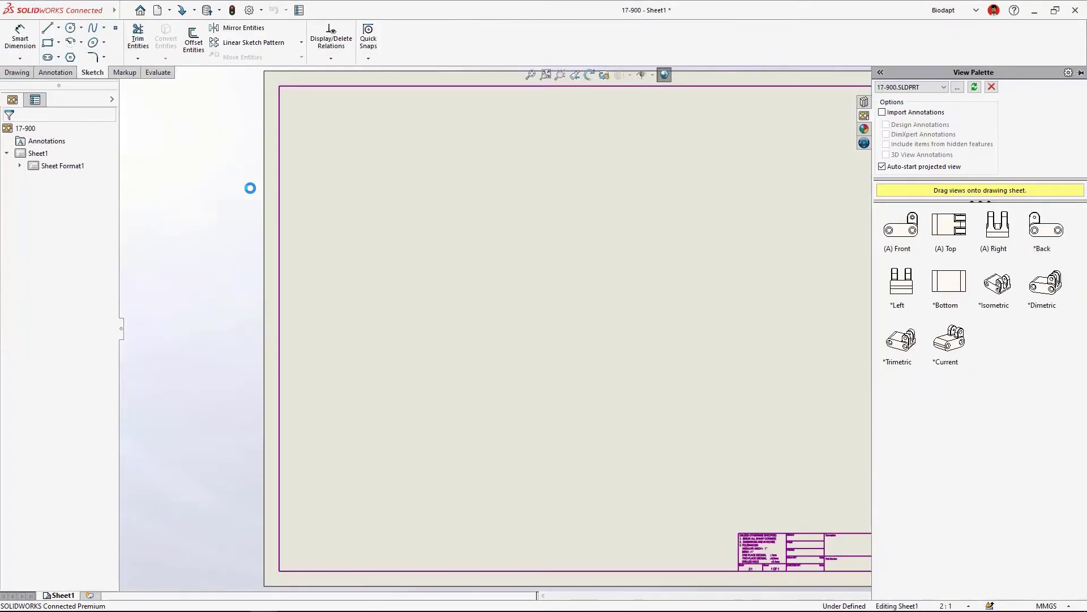
mouse_move(901, 225)
mouse_down()
mouse_move(701, 286)
mouse_move(692, 303)
mouse_move(764, 298)
mouse_move(487, 360)
mouse_move(470, 401)
mouse_up()
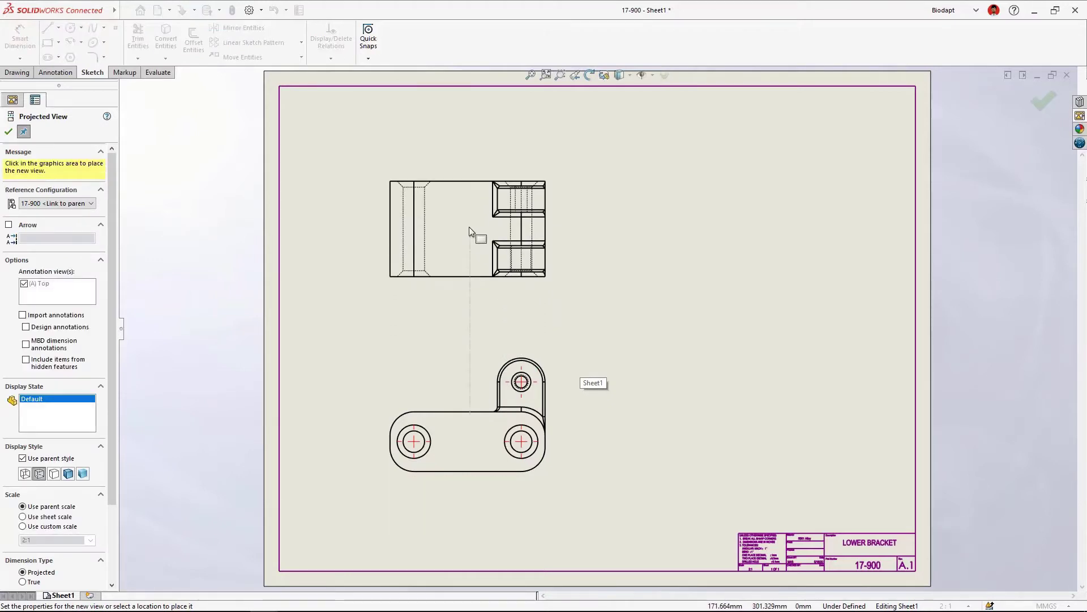
click(470, 259)
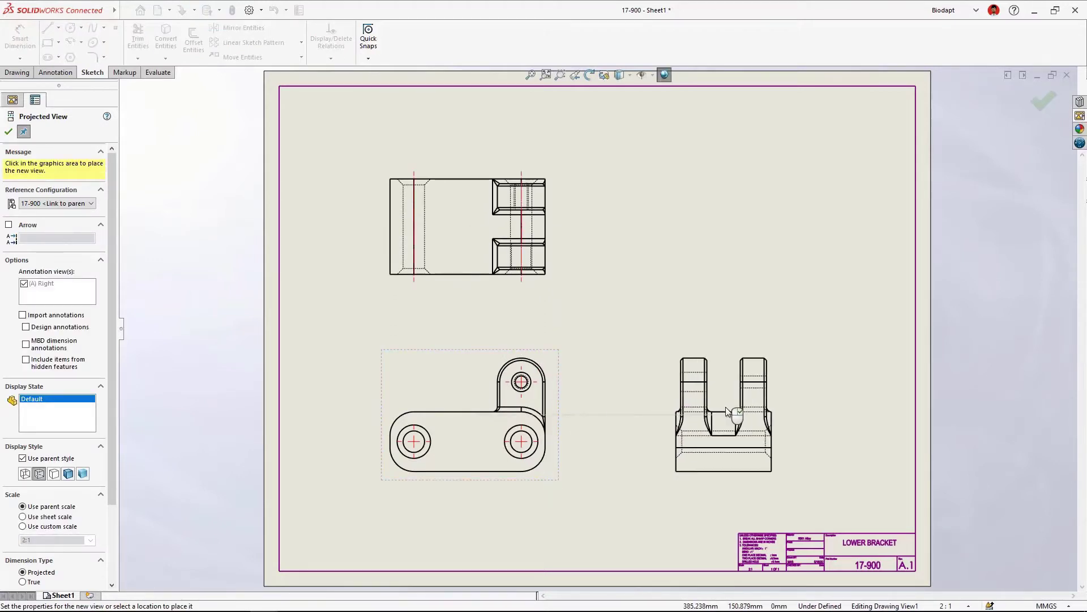
click(741, 410)
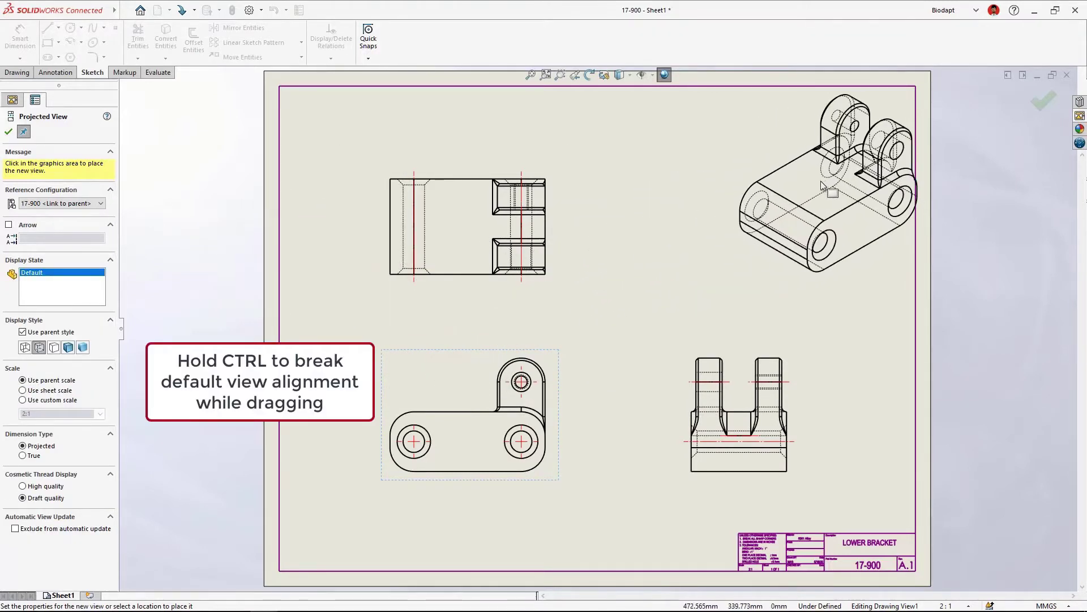
click(822, 185)
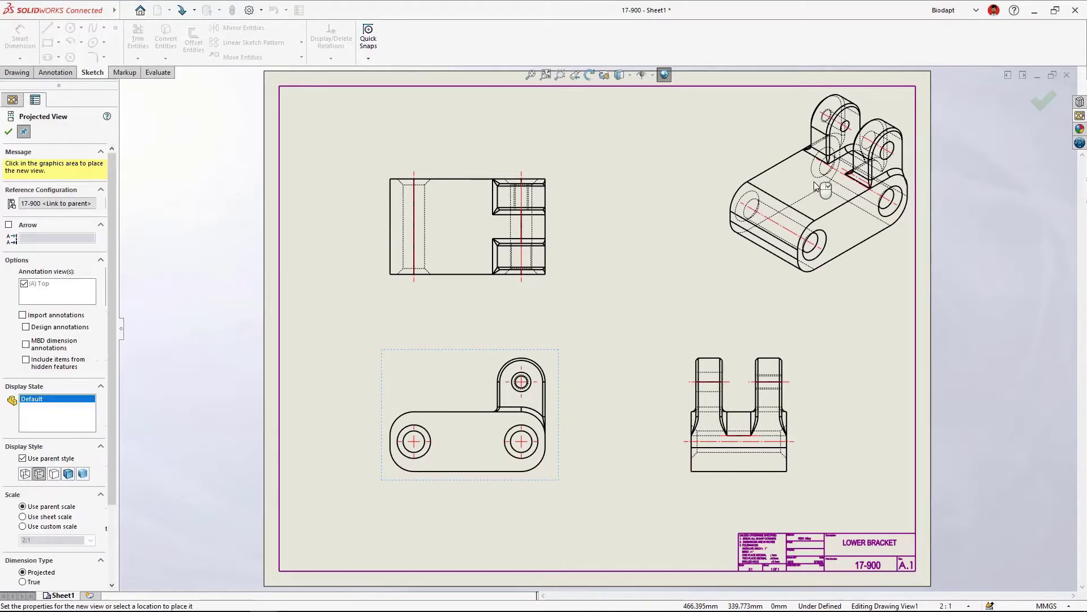
key(Escape)
- Display the isometric view as shaded with edges and remove its centerlines
click(755, 150)
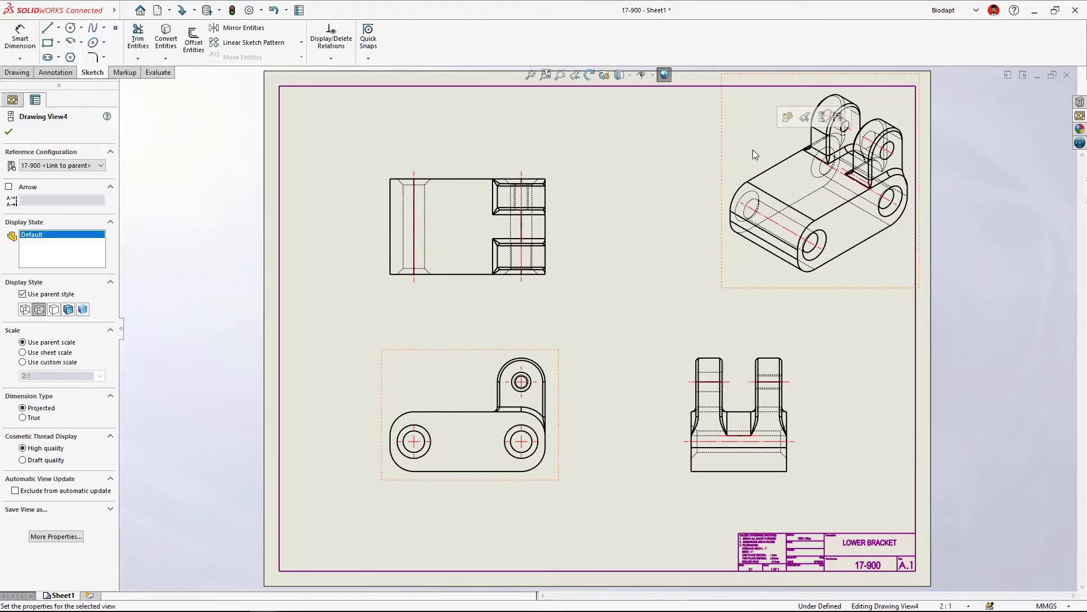
click(620, 75)
click(620, 93)
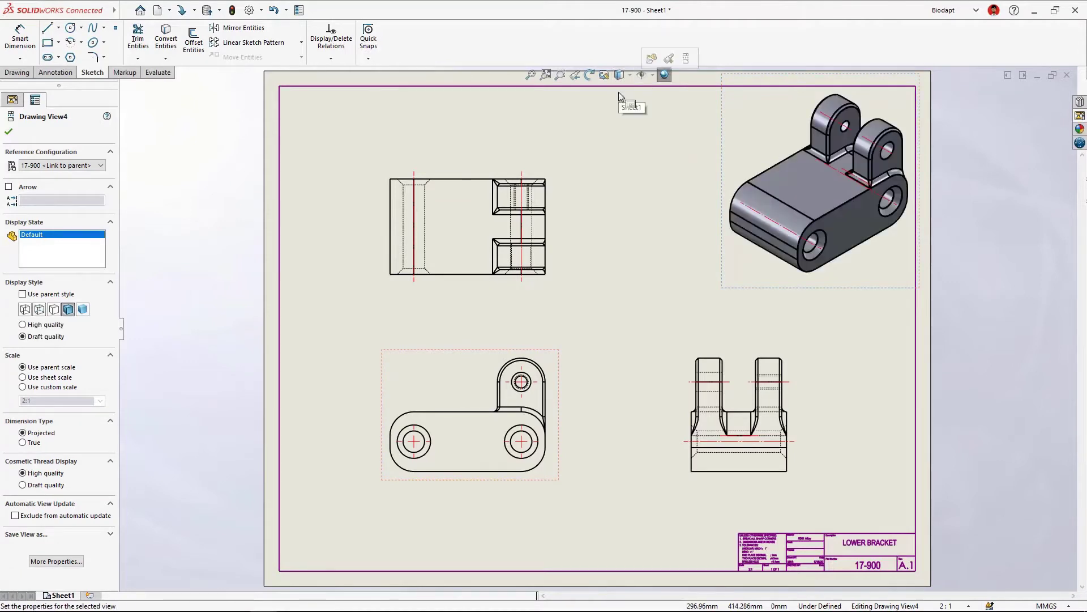
mouse_move(693, 266)
mouse_down()
mouse_move(840, 195)
mouse_move(936, 100)
mouse_up()
key(Escape)
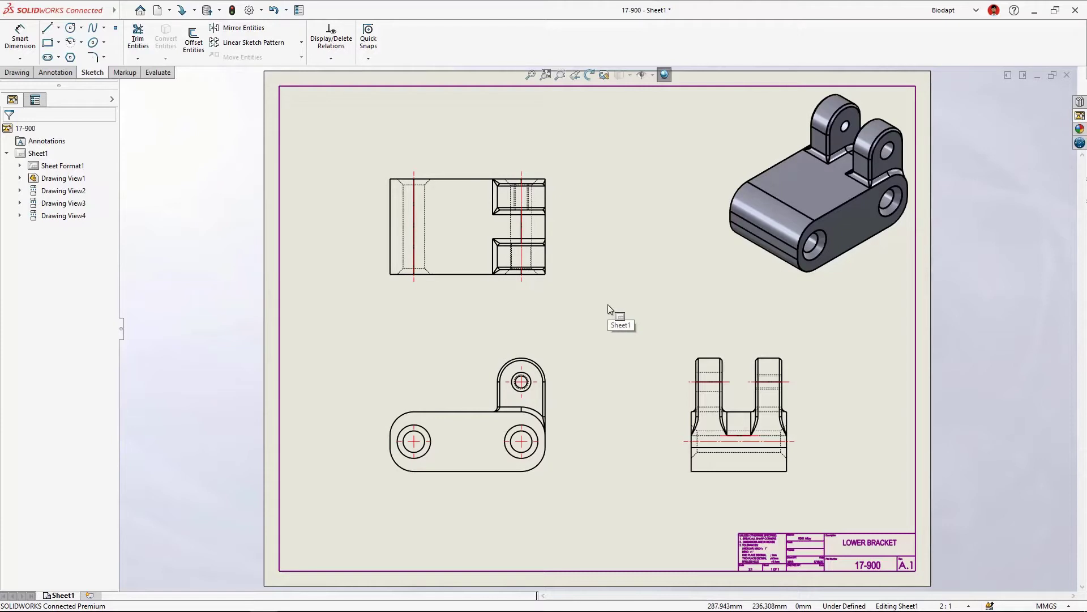
- Import the entire model's dimensions into all drawing views, including hole callouts
right_drag(607, 305, 575, 337)
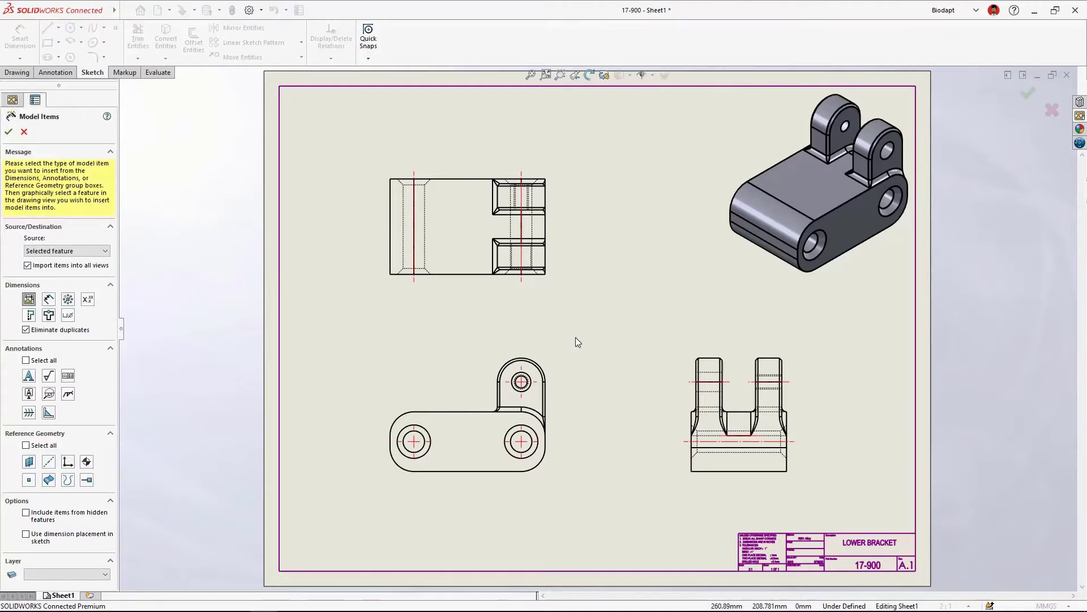
click(74, 251)
click(57, 261)
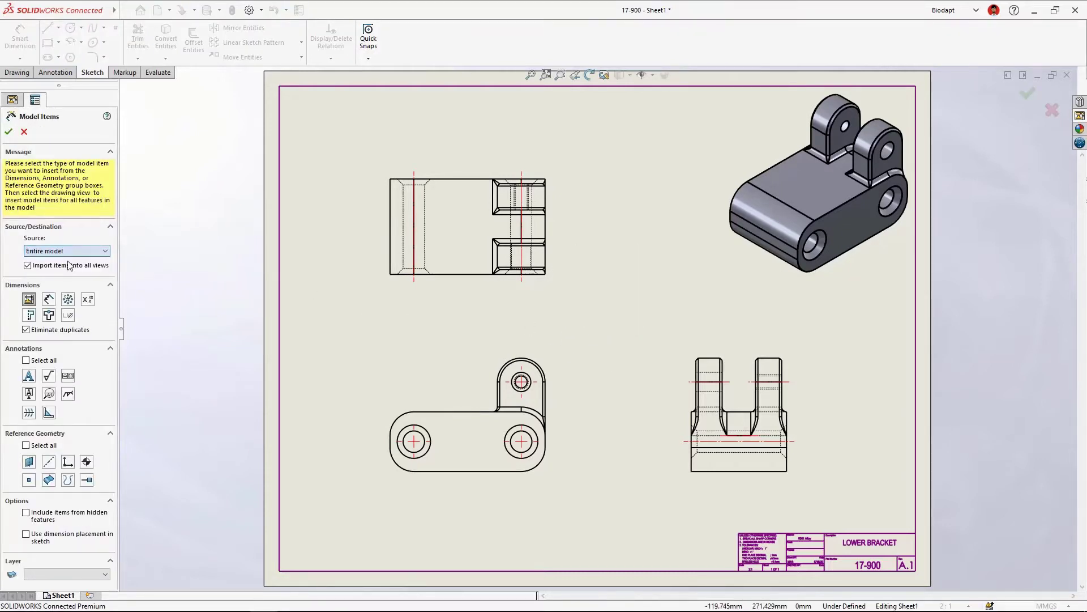
click(67, 315)
click(9, 132)
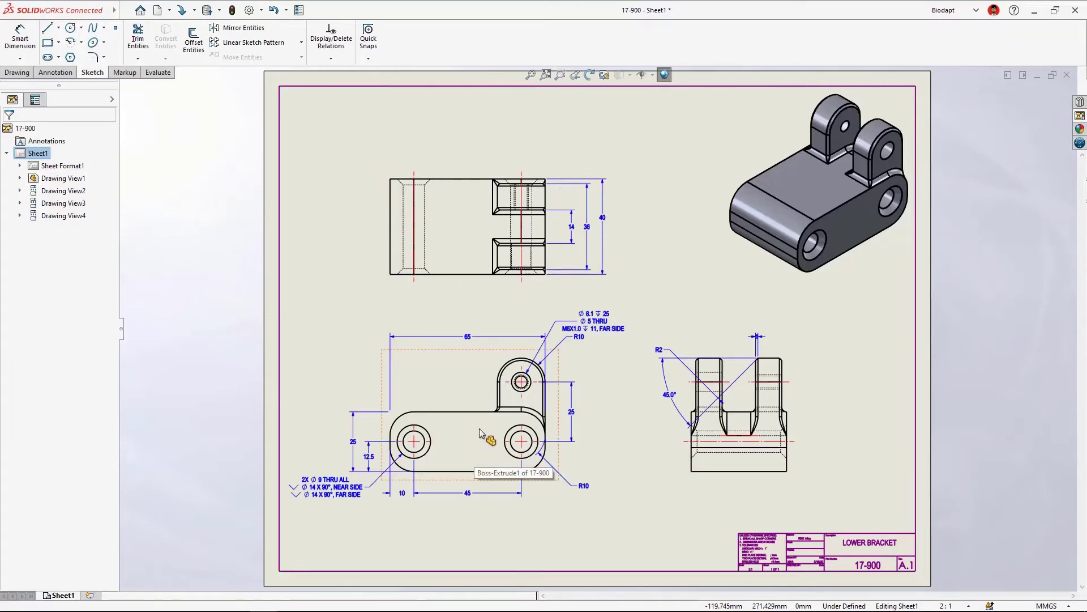
- Move the 65 mm overall length dimension from the front view to beneath the top view
scroll(481, 430, down, 2)
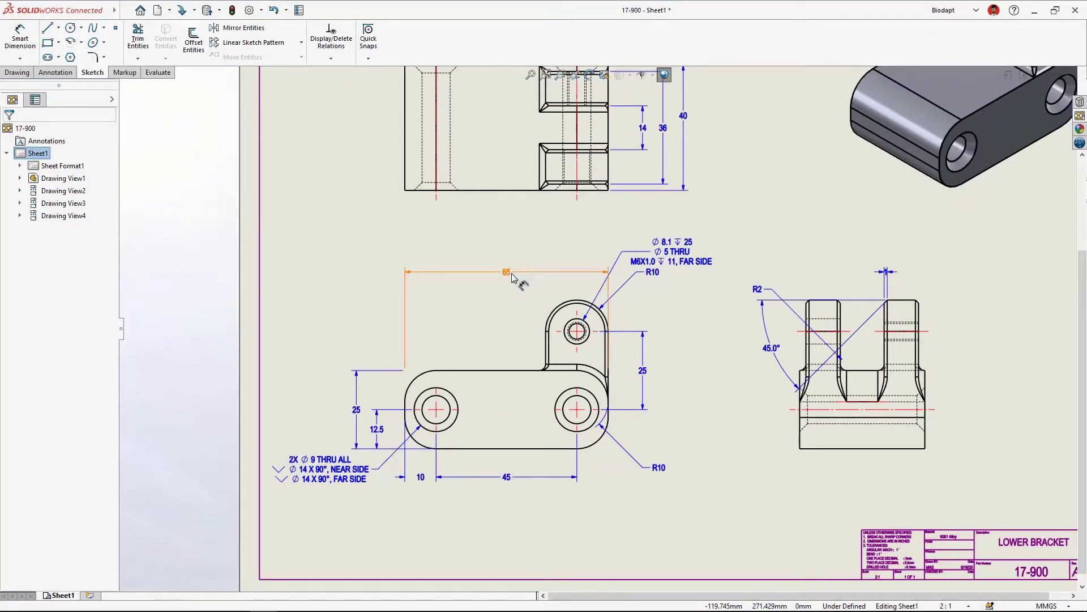
mouse_move(513, 274)
shift+mouse_down()
mouse_move(522, 256)
mouse_move(503, 198)
mouse_move(504, 220)
shift+mouse_up()
click(404, 371)
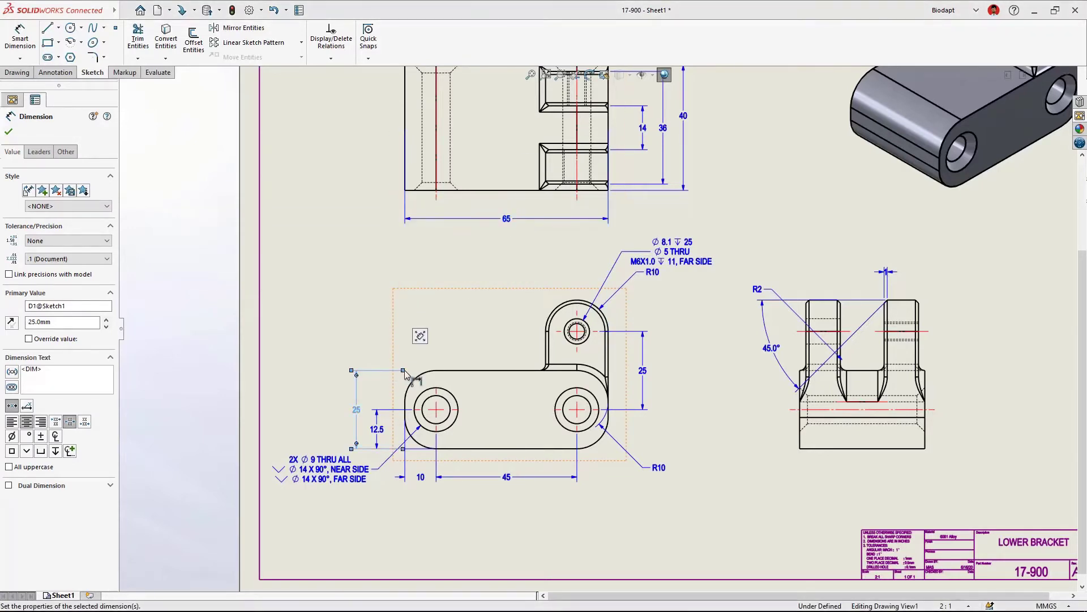
- Place both hole callouts above the front view and reattach the lower R10 leader to the block's rounded corner
drag(330, 456, 351, 257)
drag(670, 256, 500, 269)
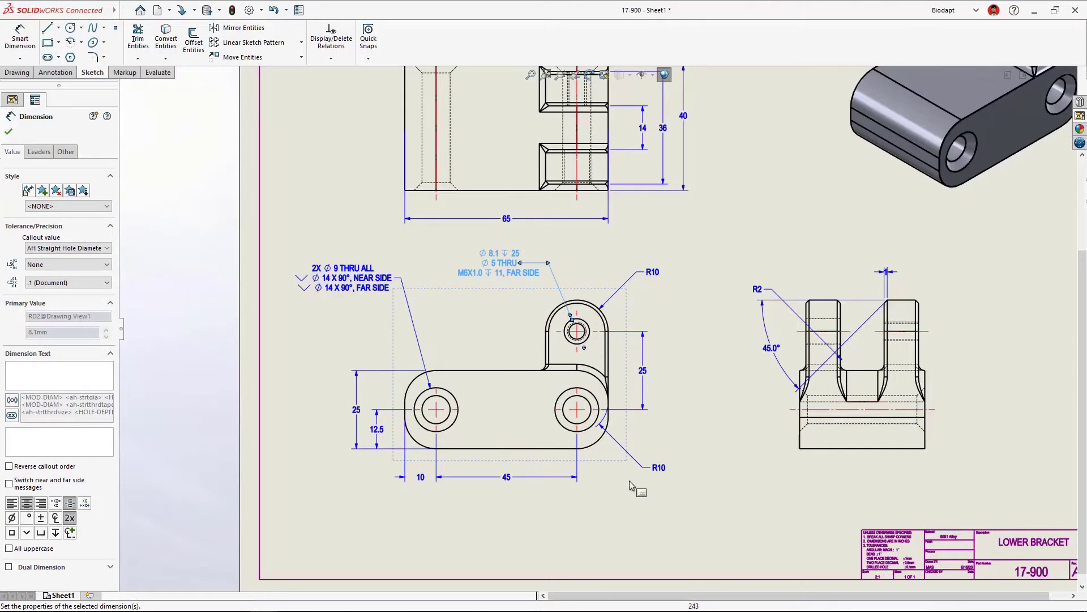
click(659, 469)
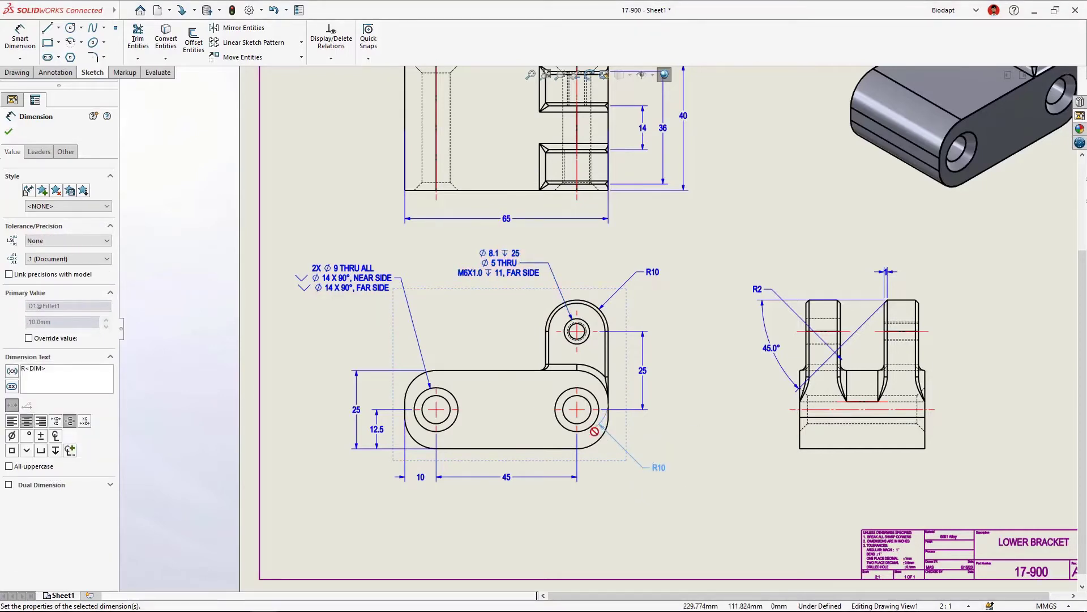
drag(598, 448, 651, 498)
- Reattach the R2 leader in the right view to the fillet at the left ear's outer base and reposition its text
middle_drag(679, 205, 664, 276)
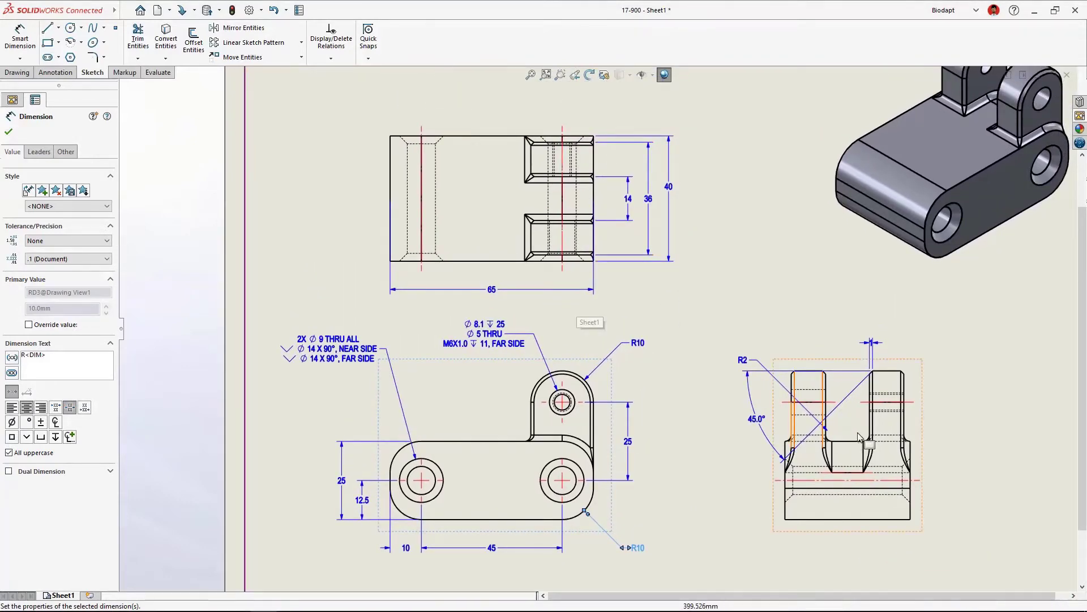
scroll(855, 431, up, 2)
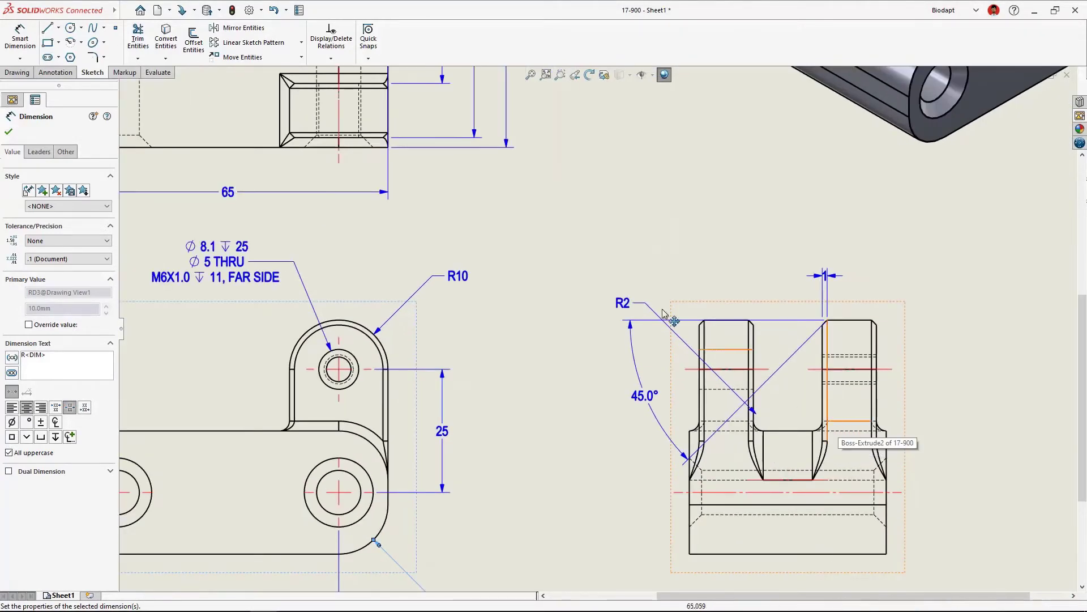
click(637, 304)
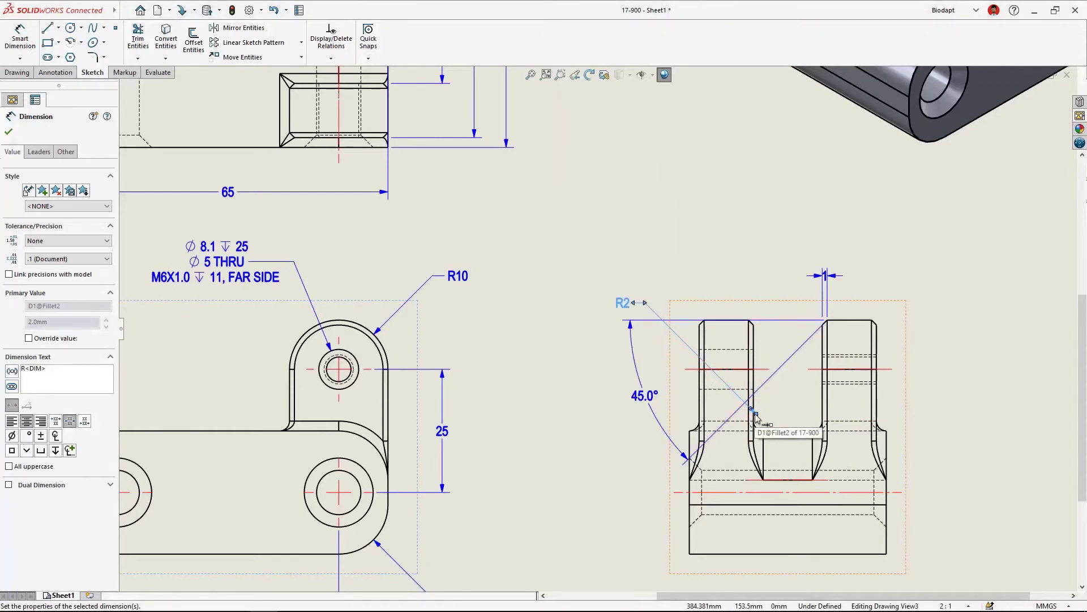
drag(623, 304, 616, 385)
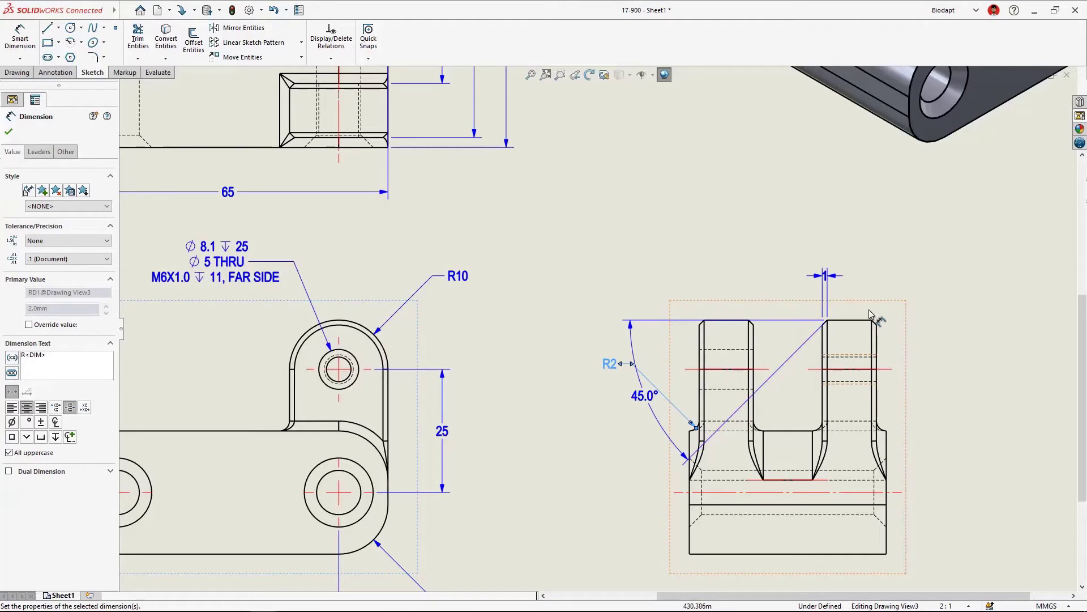
- Hide the chamfer's 1 mm and 45° dimensions in the right view
drag(868, 283, 792, 350)
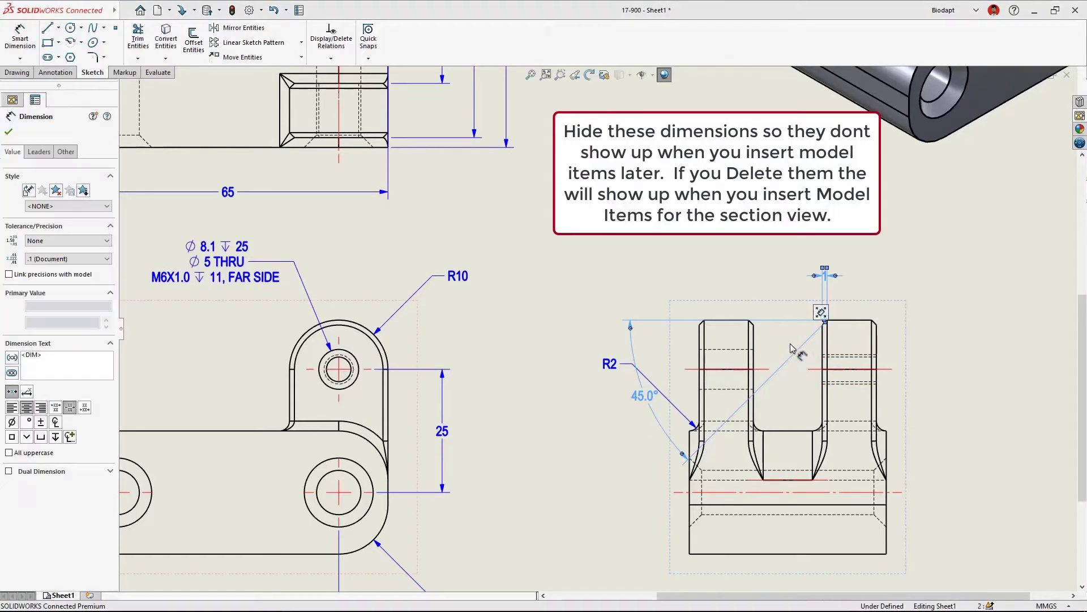
right_click(792, 350)
click(816, 424)
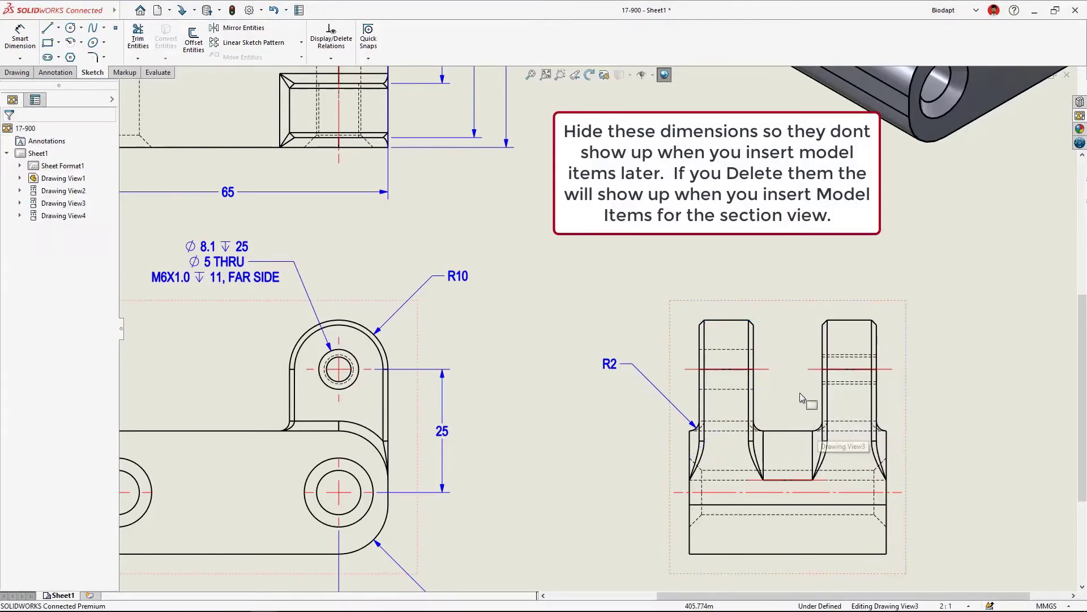
- Add a 1 x 45° chamfer dimension to the left ear's outer top corner in the right view, placed above the R2 callout
right_drag(764, 274, 725, 241)
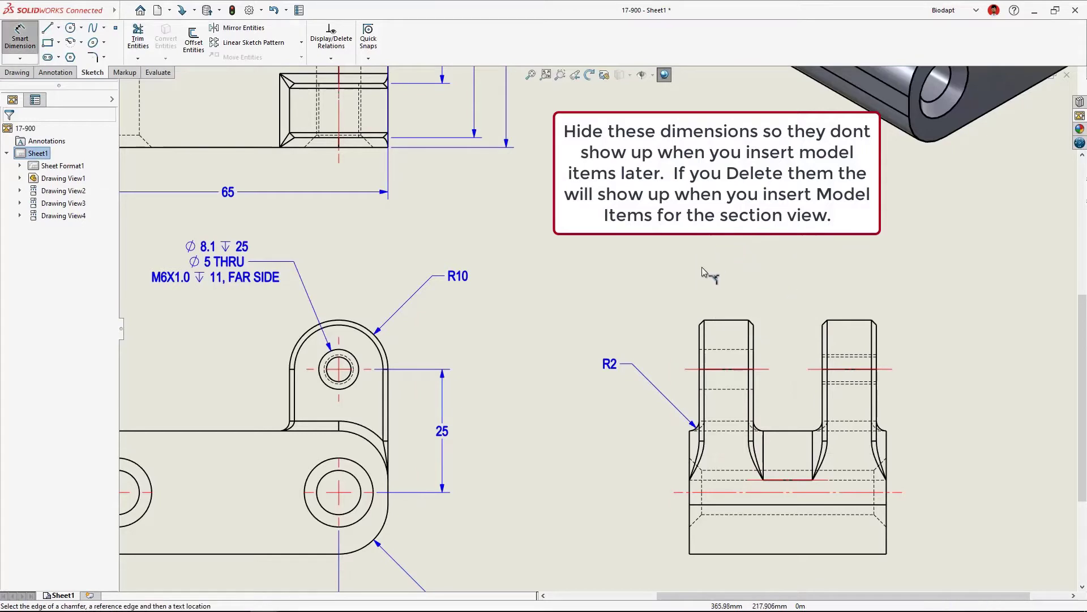
click(703, 334)
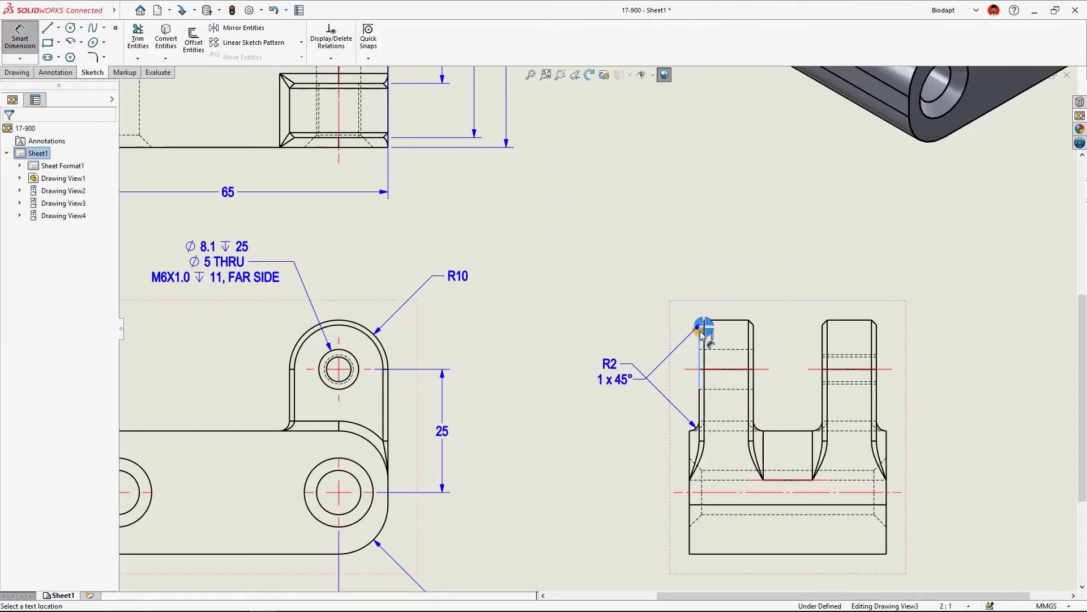
click(637, 292)
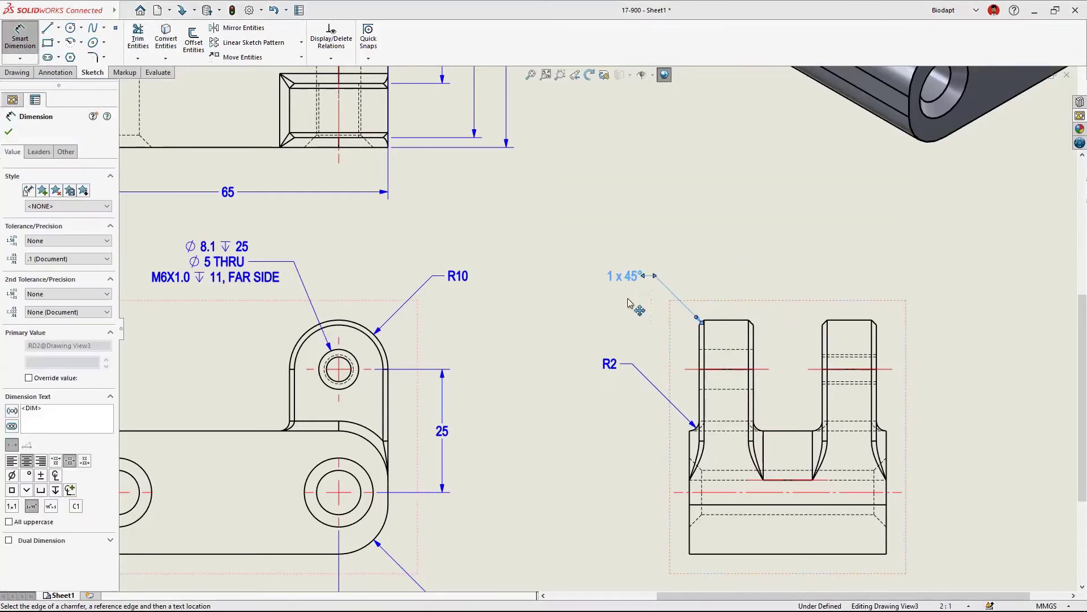
key(Escape)
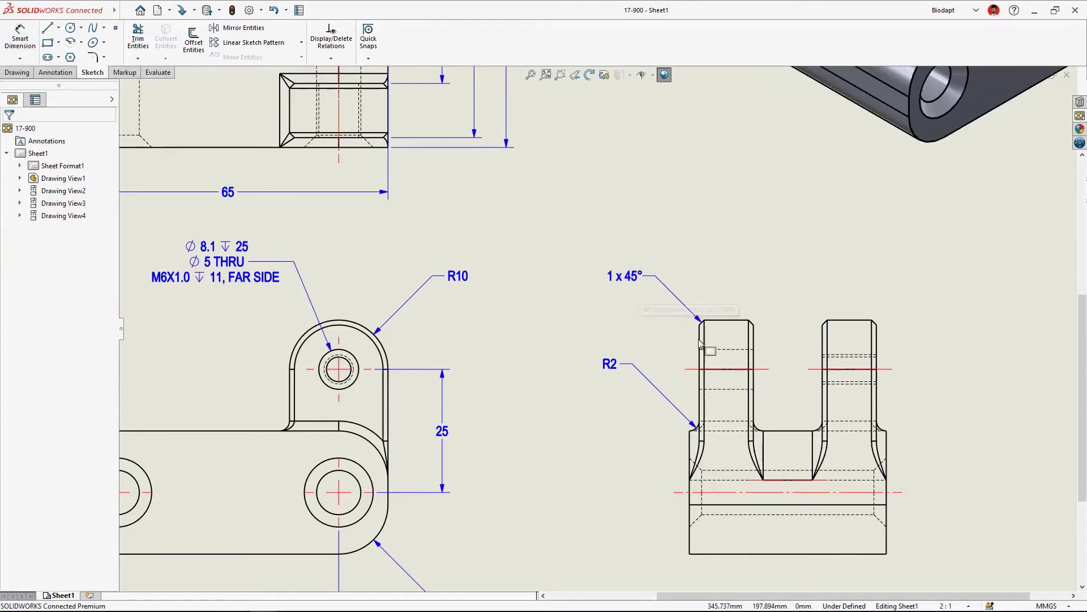
- Open the 17-900 part from the isometric drawing view and turn the model to show its underside
middle_drag(837, 459, 636, 209)
scroll(844, 498, up, 3)
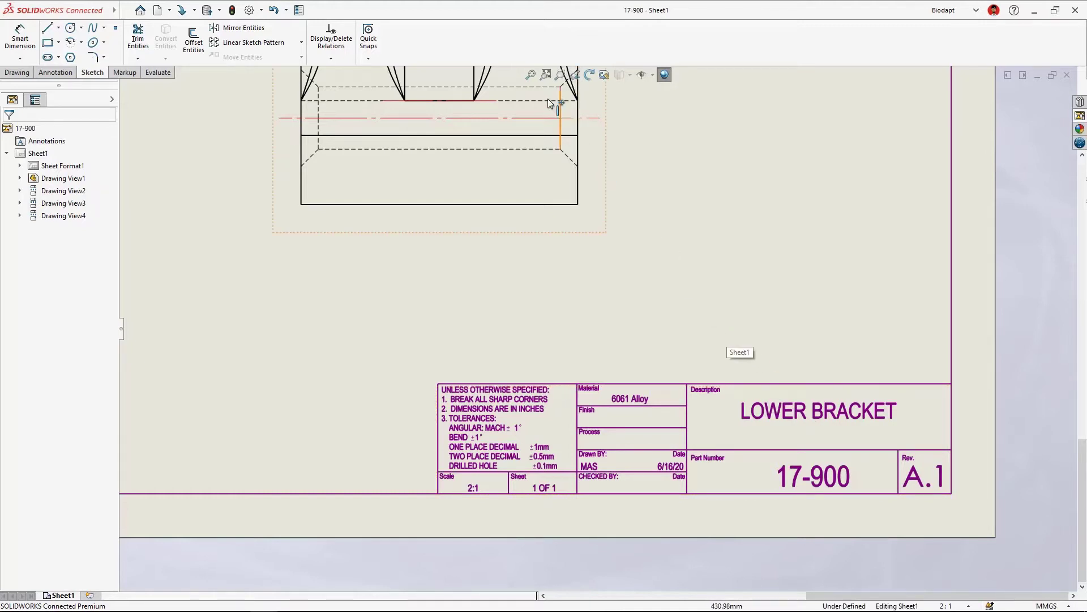
click(531, 75)
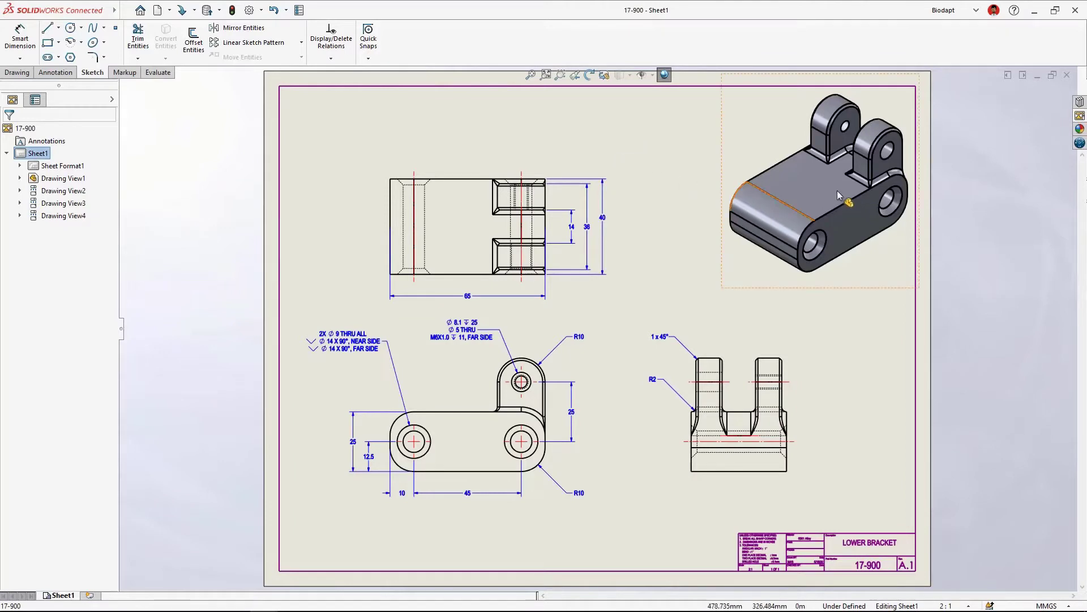
click(762, 149)
right_click(762, 149)
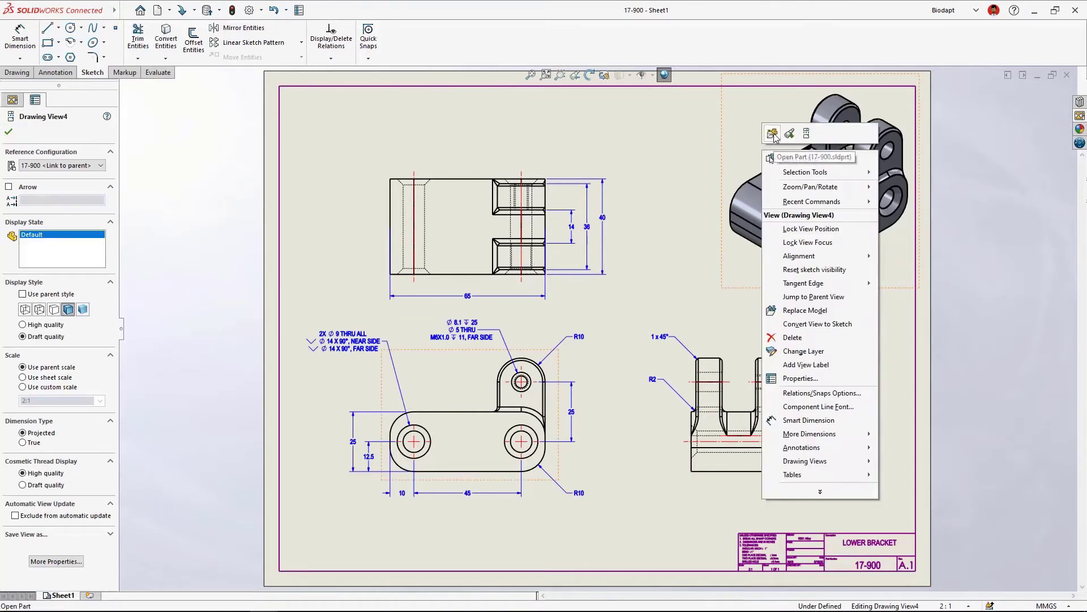
click(774, 133)
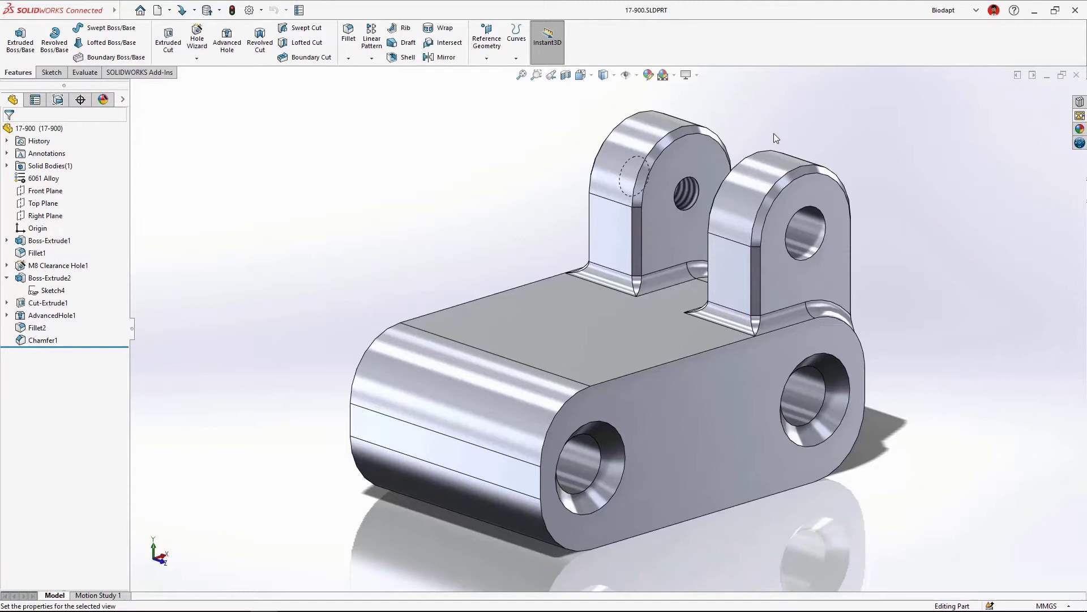
middle_drag(667, 393, 656, 245)
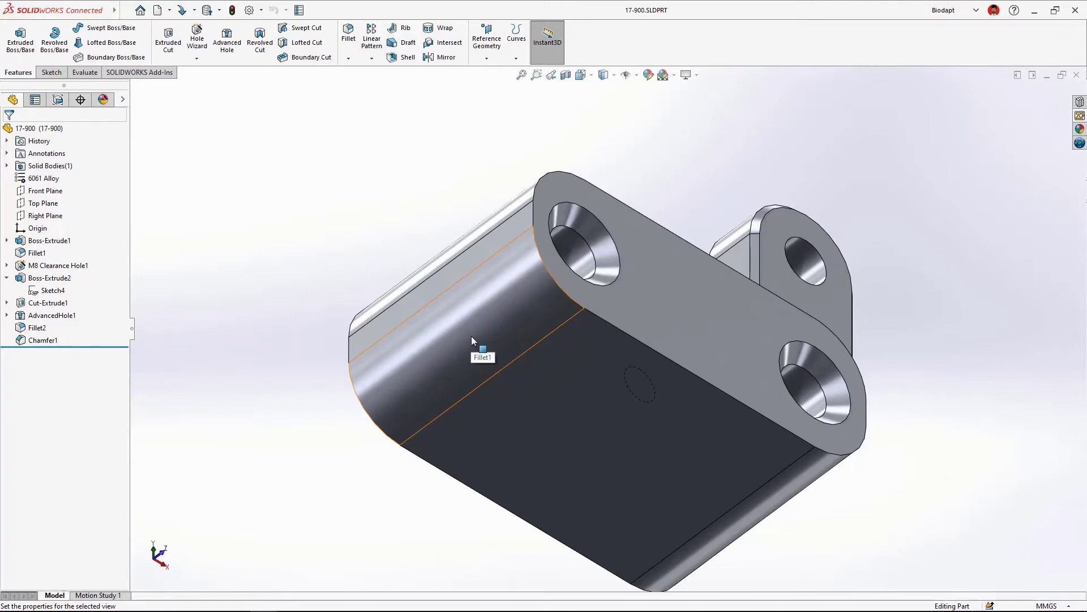
- Search 3DEXPERIENCE for LOWER BRACKET and open the released 17-899 part
click(1080, 143)
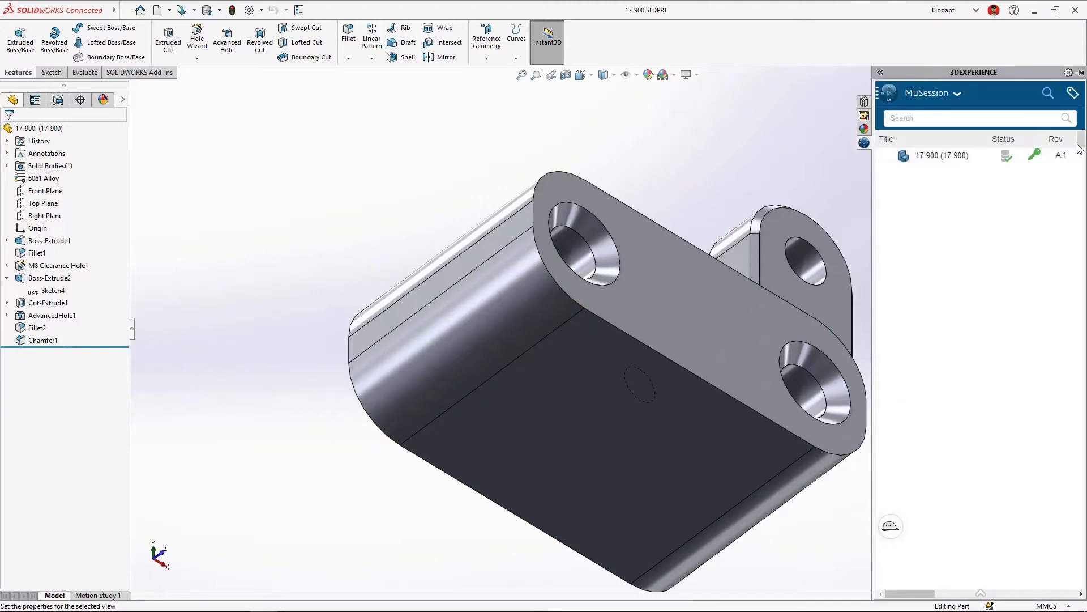
click(931, 119)
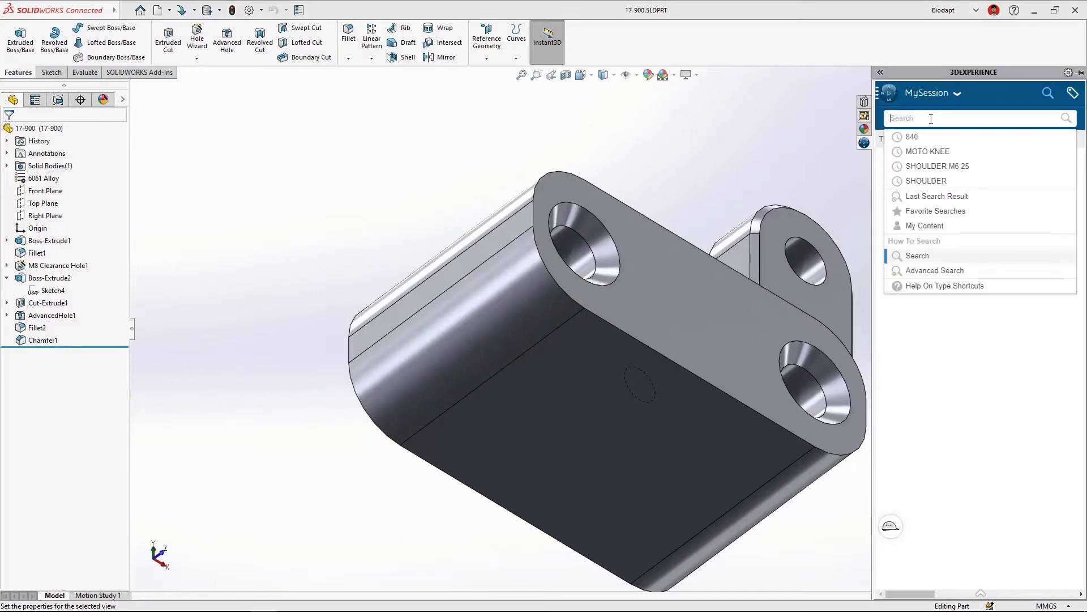
text(LOWER BRACKET)
key(Return)
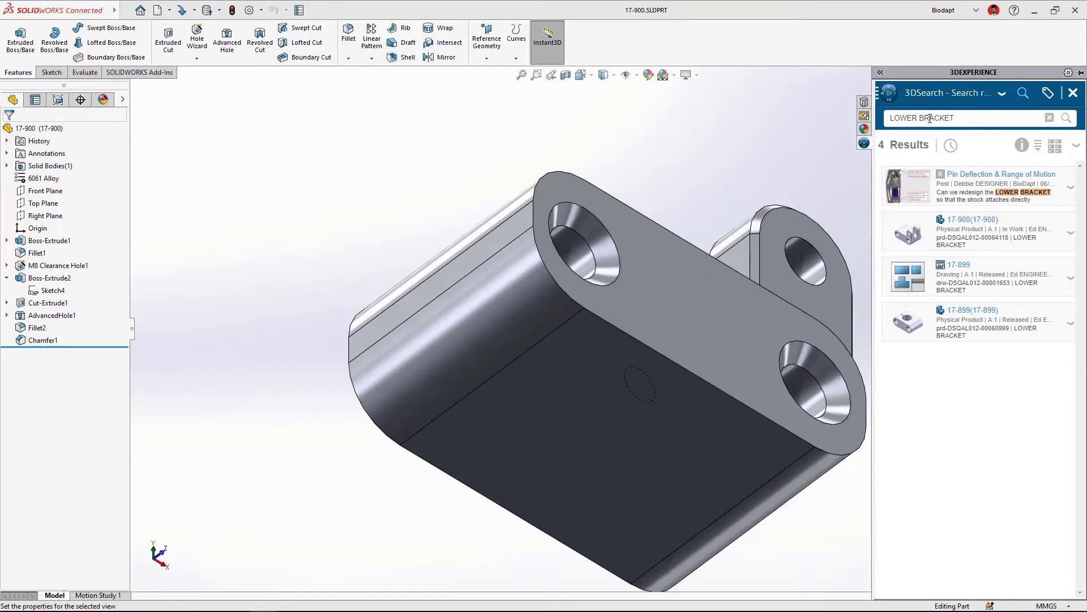
mouse_move(970, 325)
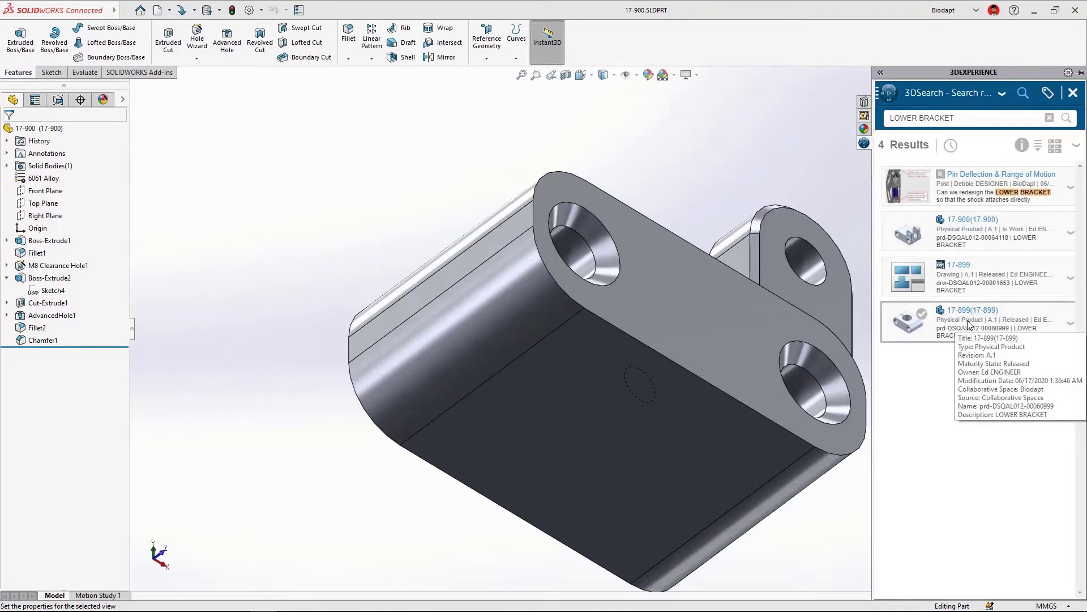
drag(970, 325, 825, 46)
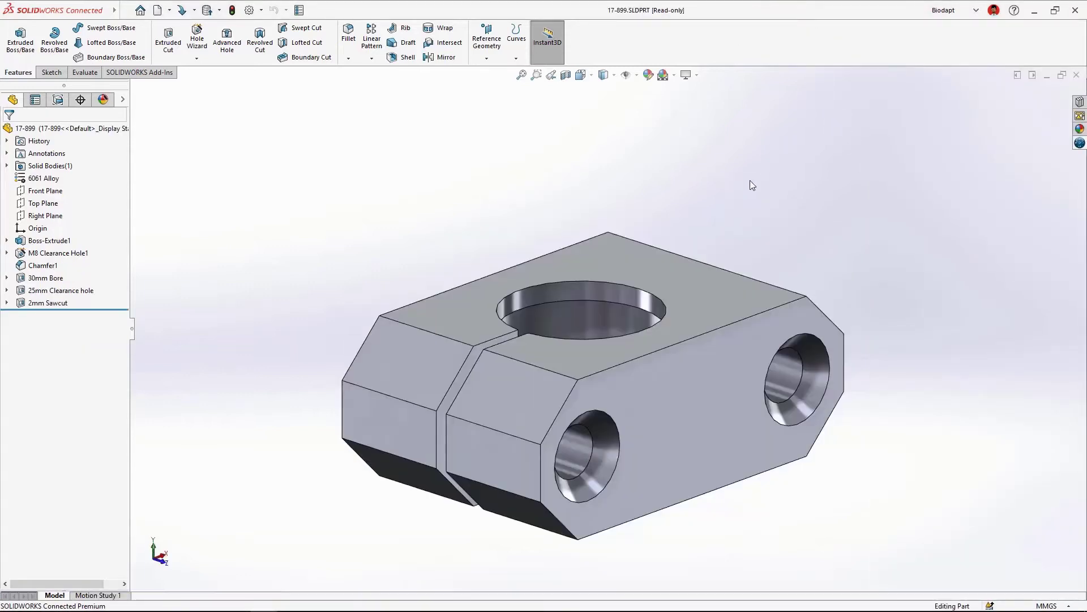
- Review the bore, clearance hole and sawcut features in 17-899, and tile its window beside the 17-900 part
middle_drag(632, 413, 595, 354)
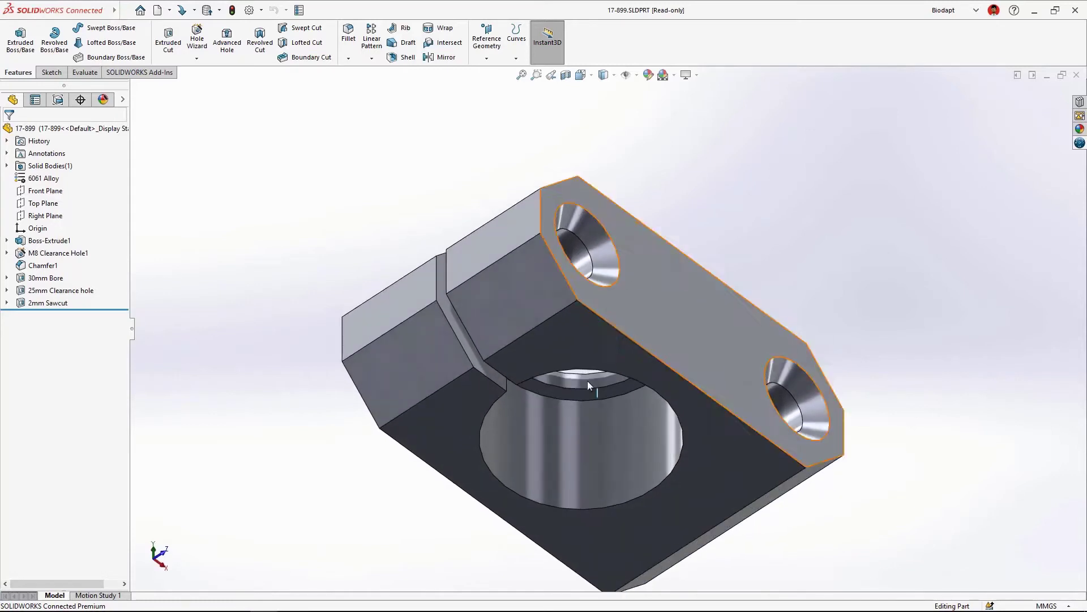
click(561, 454)
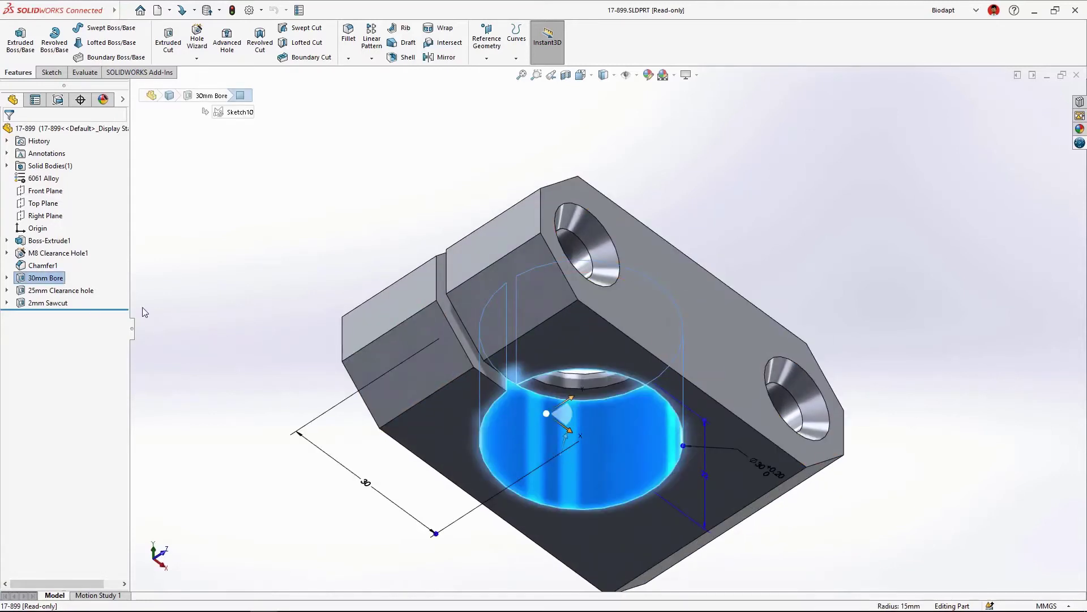
click(71, 290)
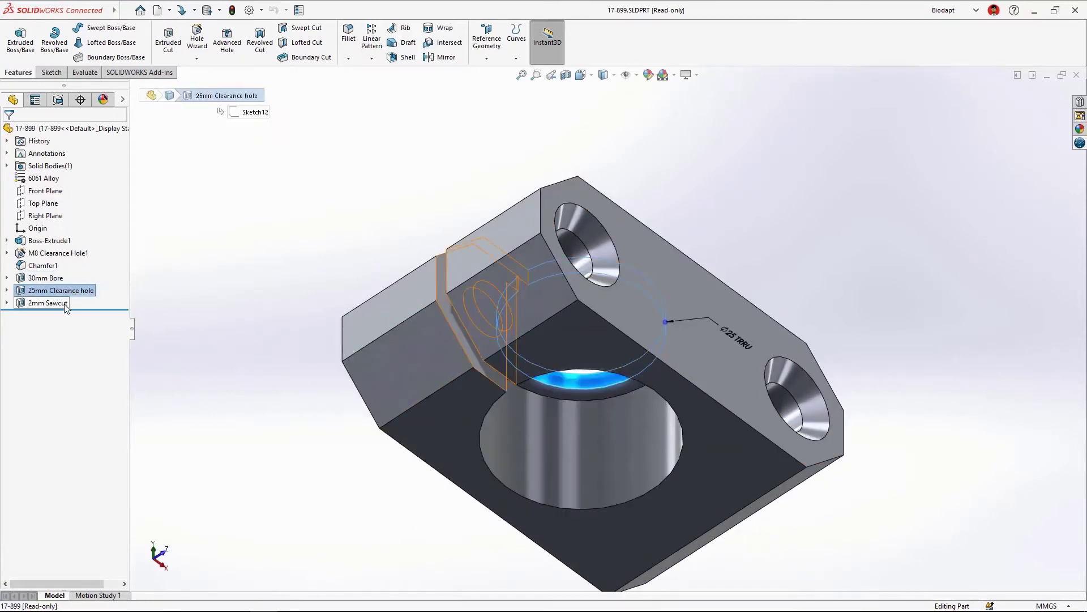
click(54, 303)
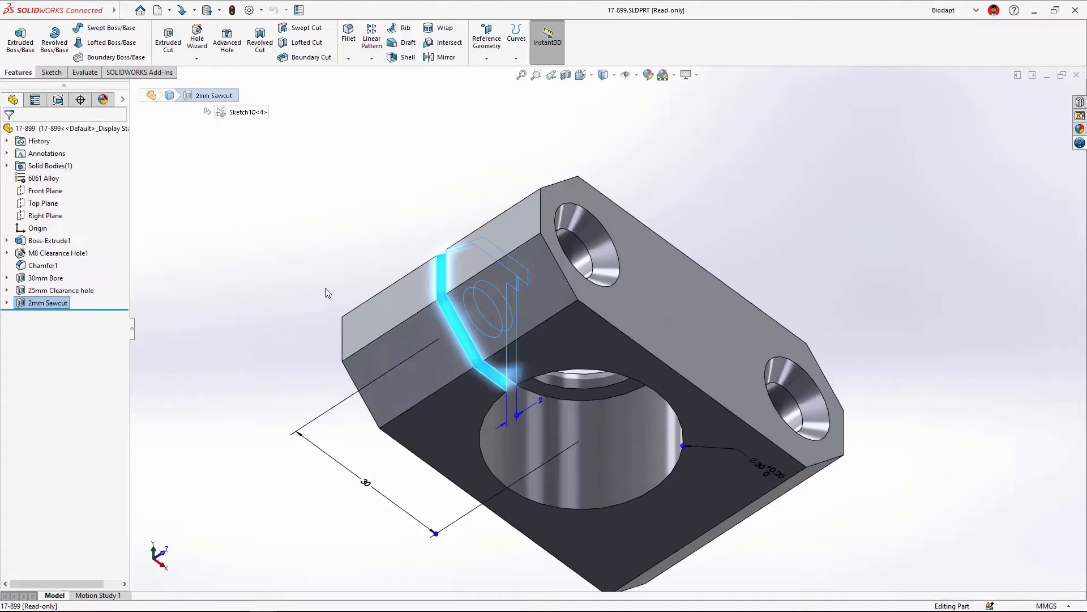
click(1018, 80)
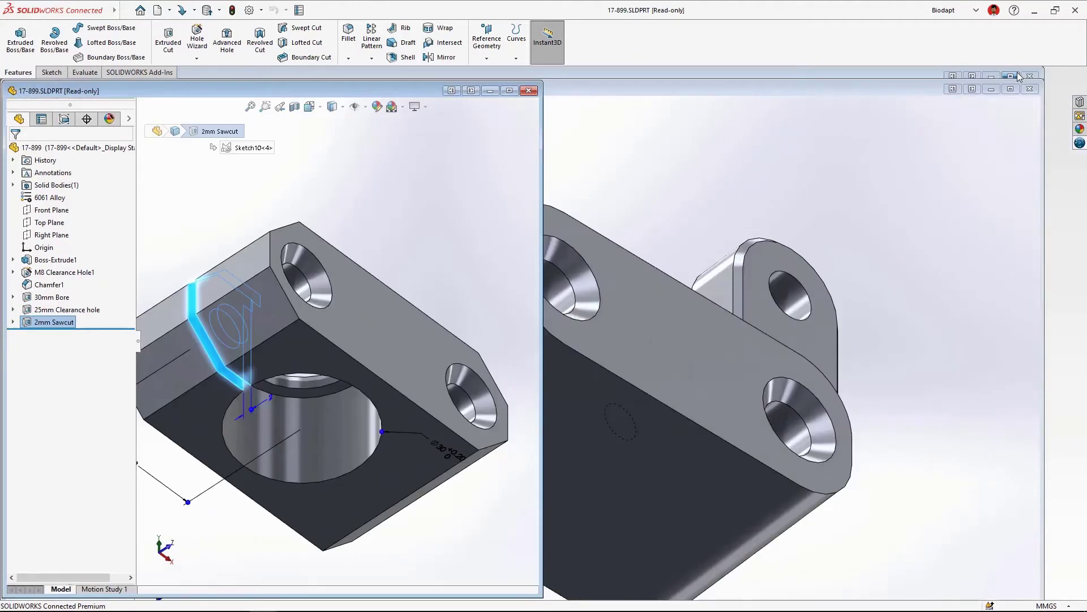
click(971, 90)
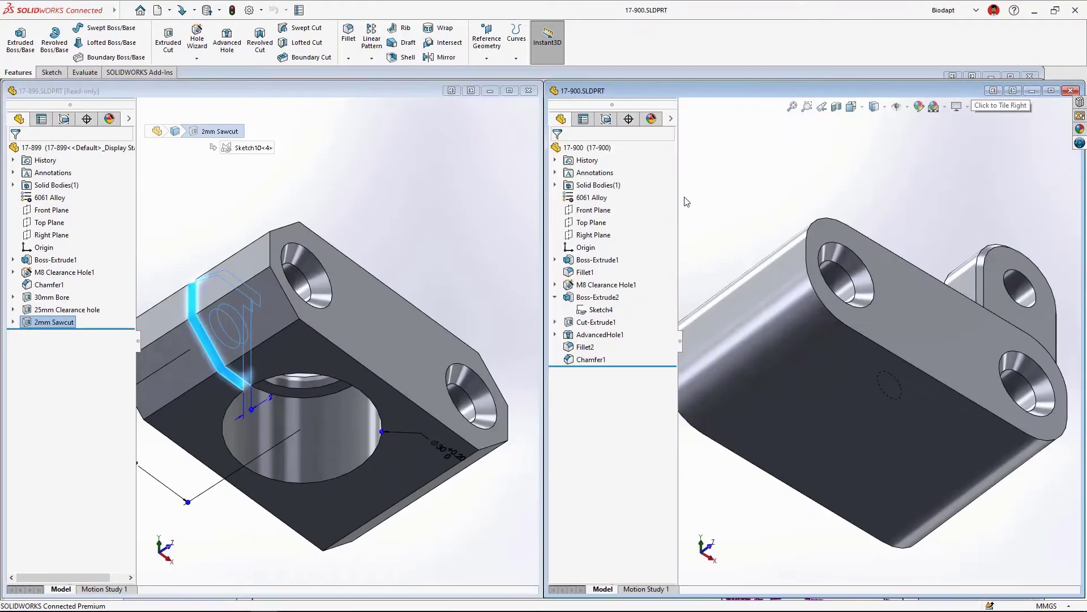
- Copy the 30mm Bore, 25mm Clearance hole and 2mm Sawcut features onto the underside of 17-900, leaving their external relations dangling
ctrl+click(51, 299)
ctrl+click(46, 310)
drag(46, 310, 824, 411)
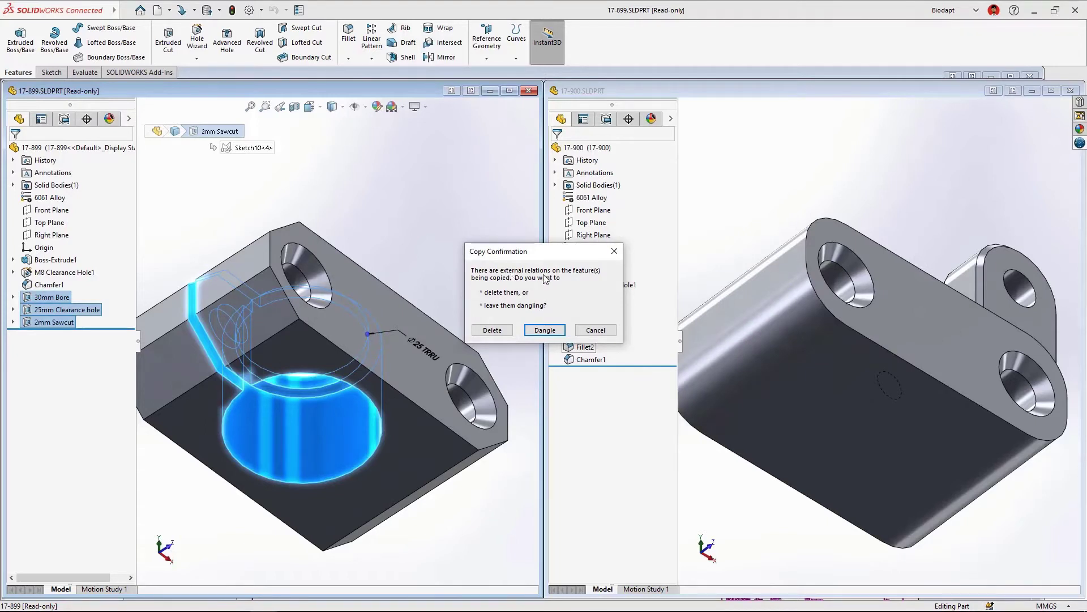
click(544, 330)
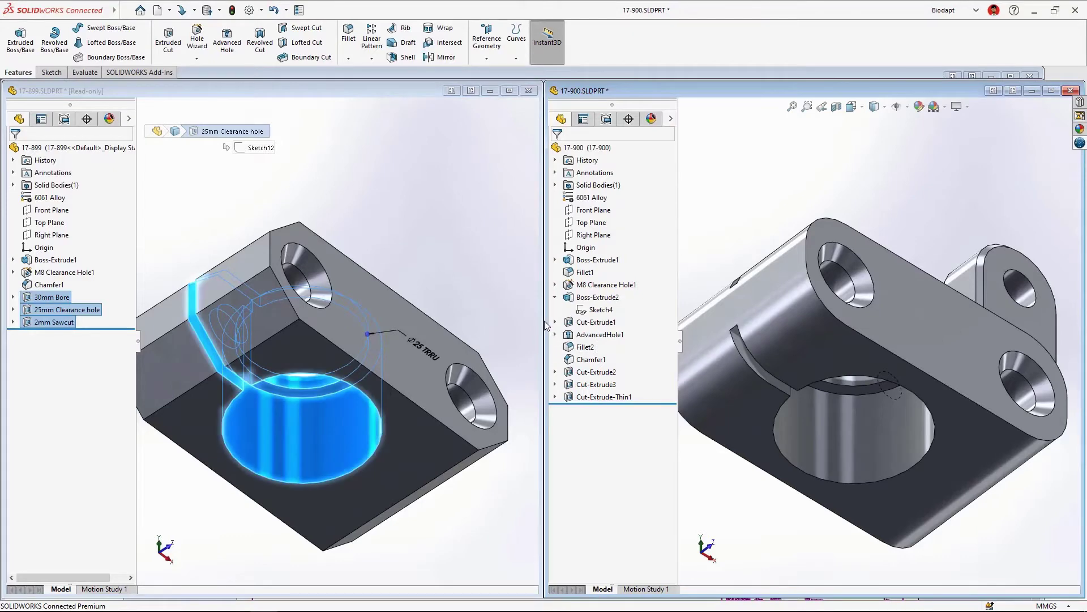
- Close the 17-899 part and maximize the 17-900 part window
click(528, 91)
click(551, 325)
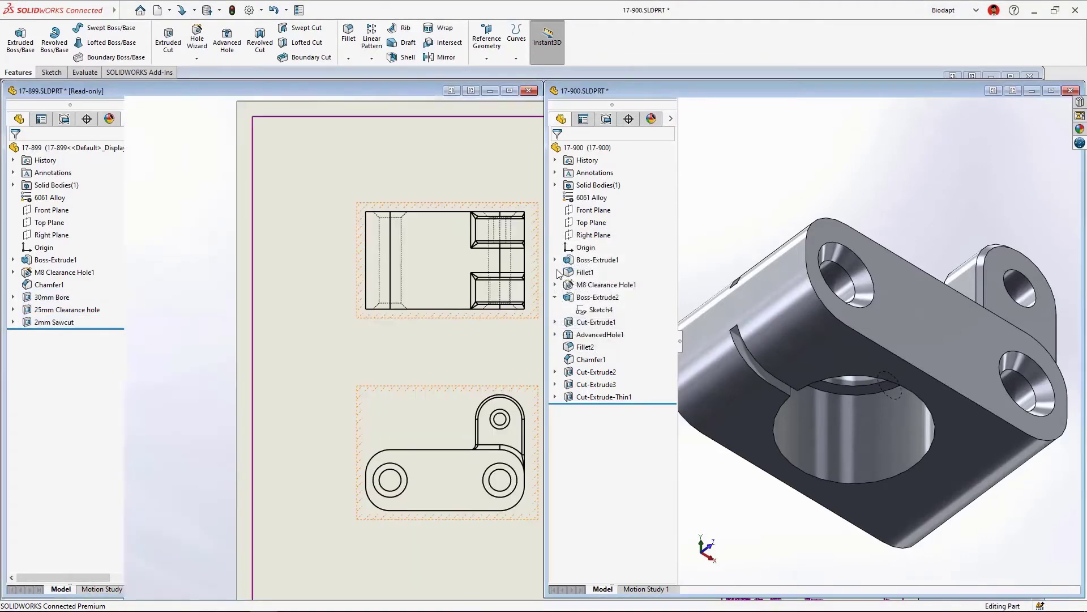
double_click(694, 89)
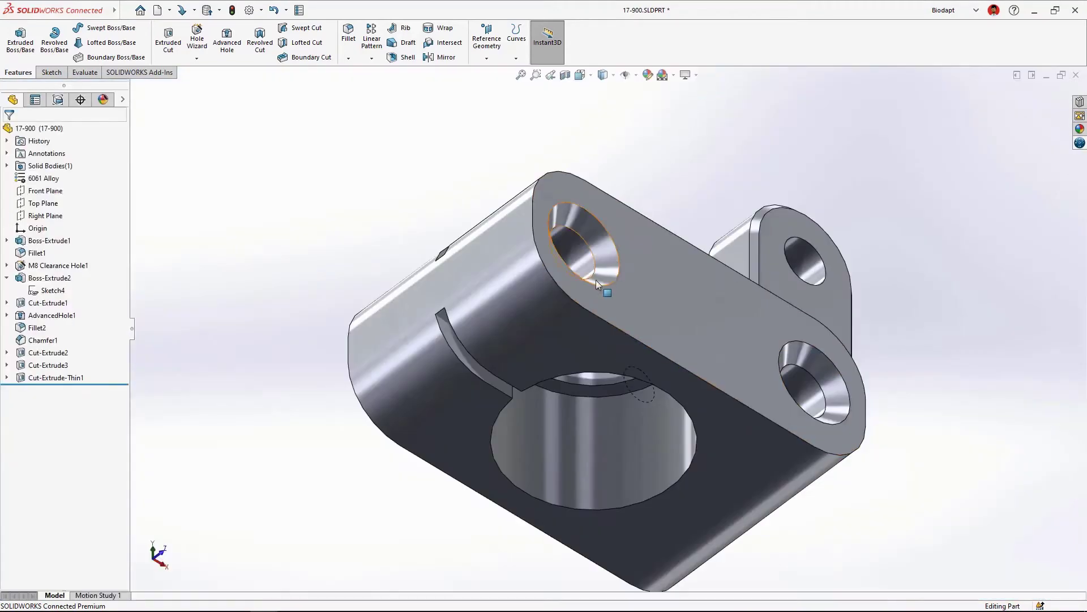
- Edit the copied 30 mm bore's sketch, reattach its reference line's endpoint to the midpoint of the block's outer end edge, and exit the sketch
click(567, 432)
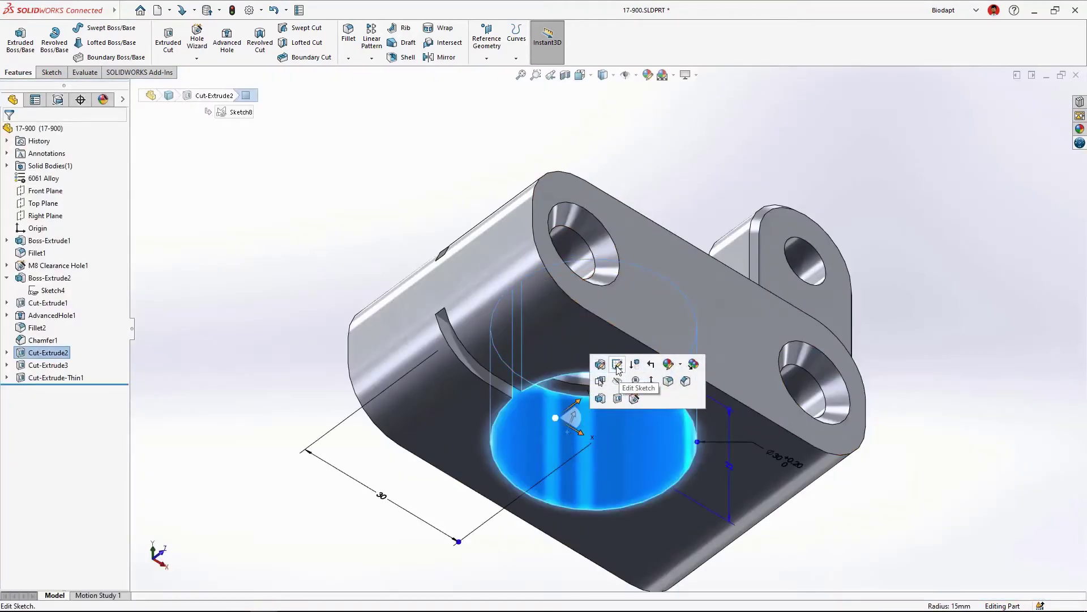
click(617, 365)
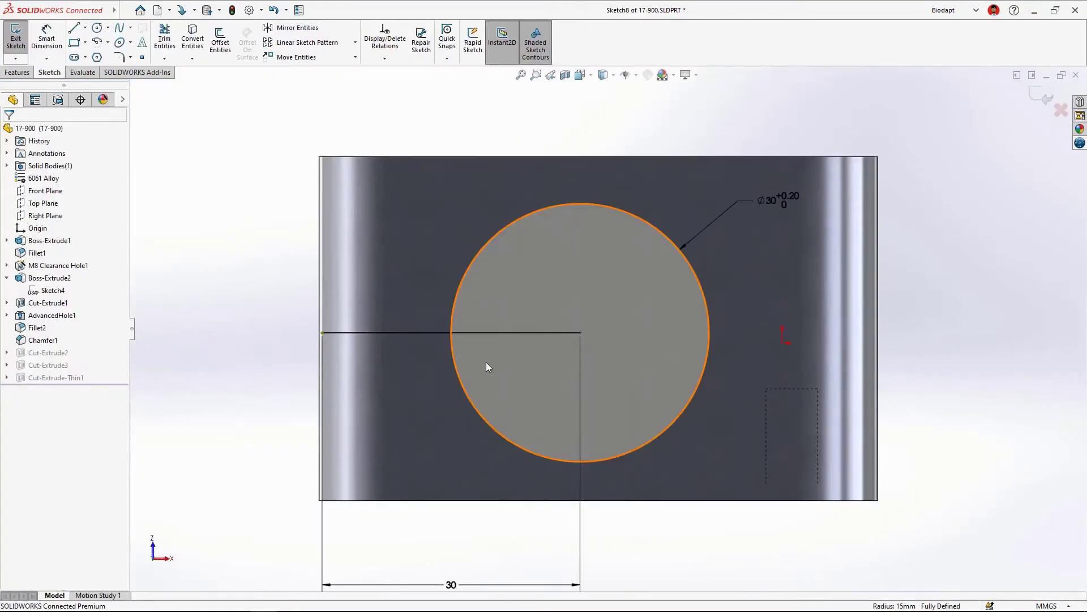
click(321, 332)
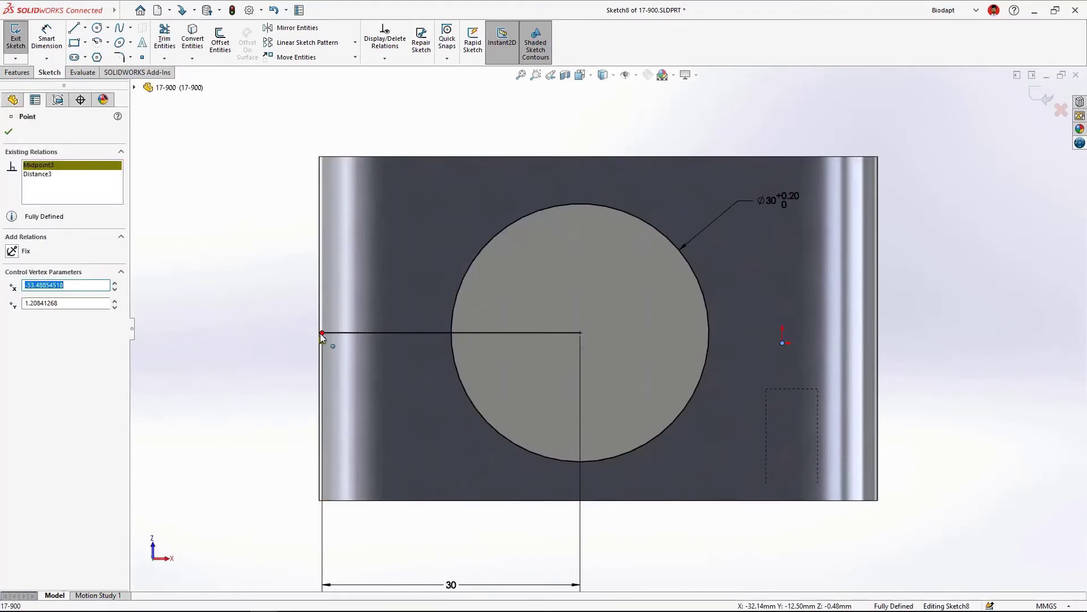
drag(321, 334, 318, 358)
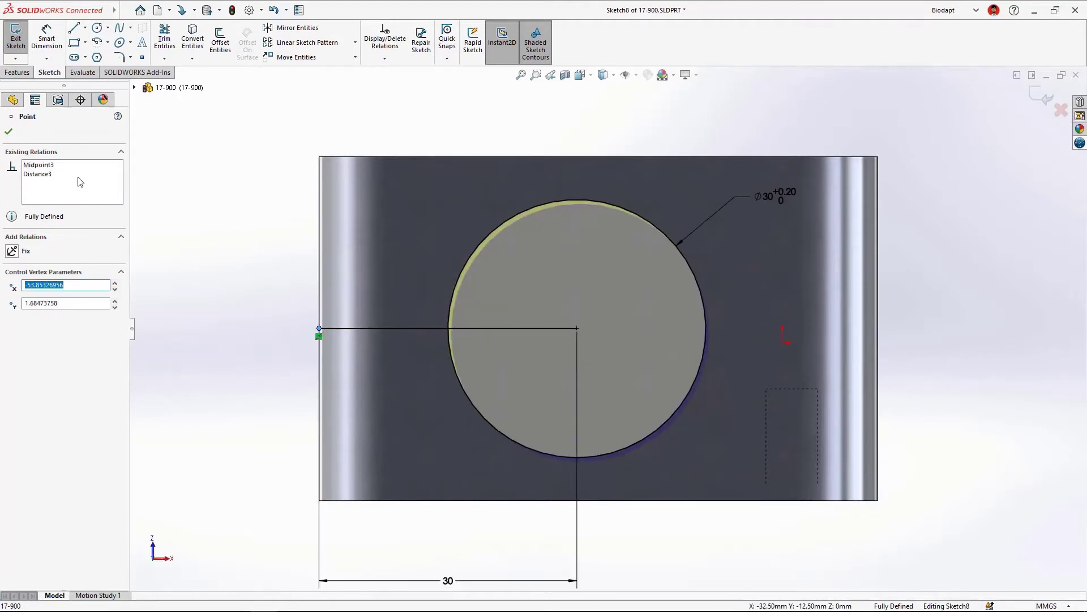
click(60, 165)
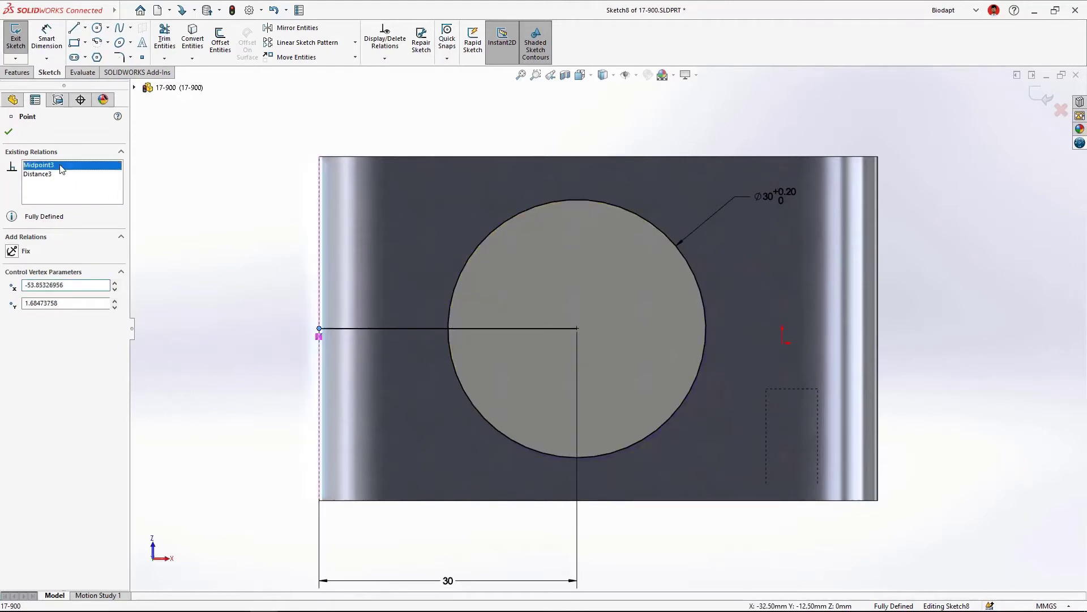
click(175, 218)
right_drag(231, 232, 257, 211)
middle_drag(477, 208, 611, 439)
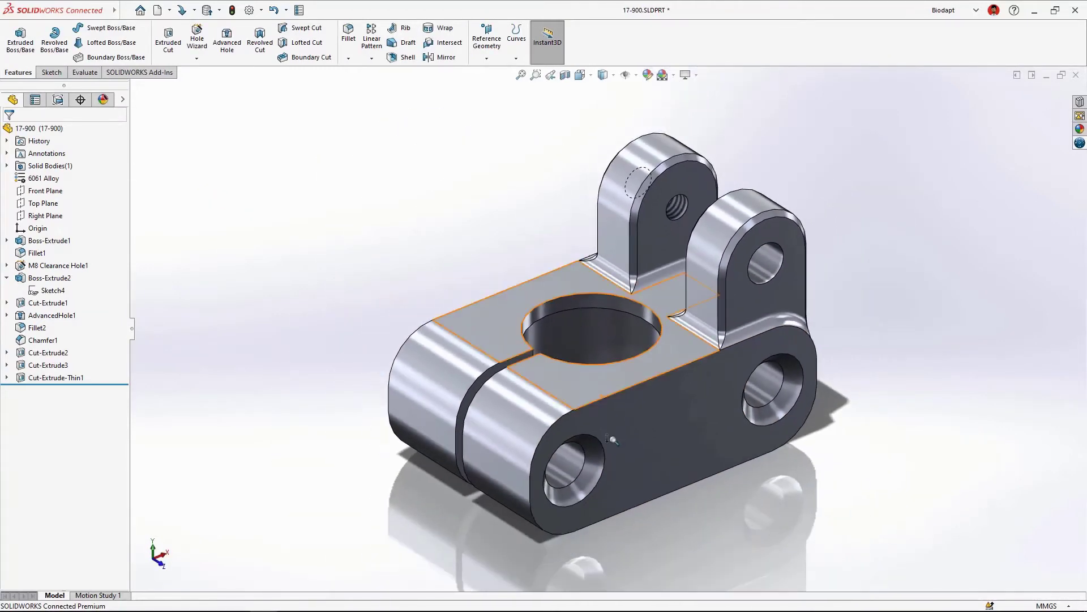
- Return to the 17-900 drawing and add a center mark to the large bore in the top view
key(ctrl+Tab)
click(551, 322)
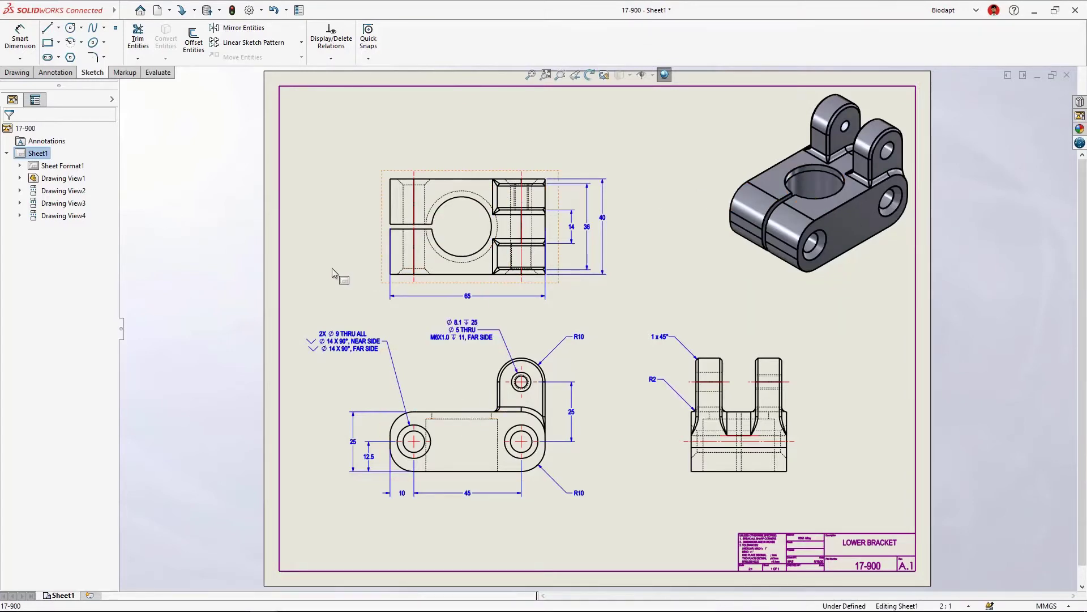
right_drag(325, 272, 370, 275)
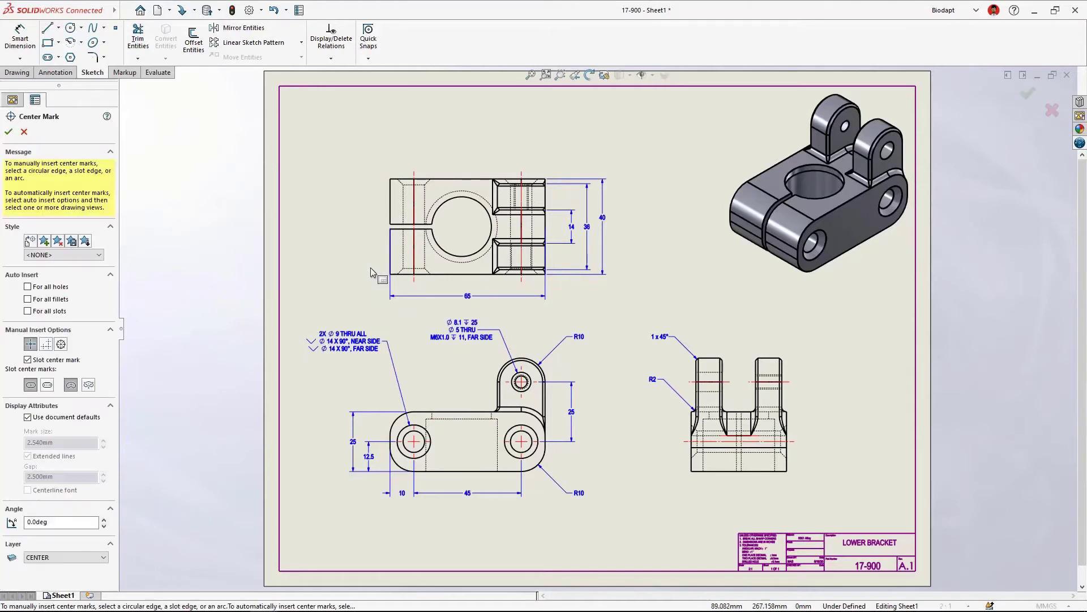
click(448, 257)
key(Escape)
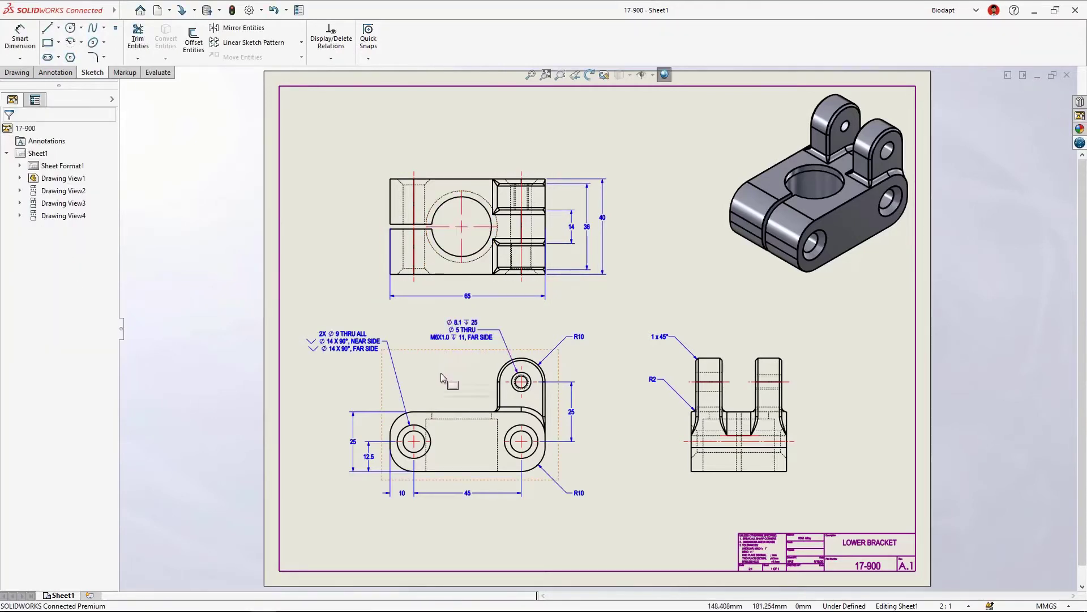
- Add a vertical centerline through the bore's hidden outline in the front view
click(442, 378)
right_drag(442, 378, 480, 352)
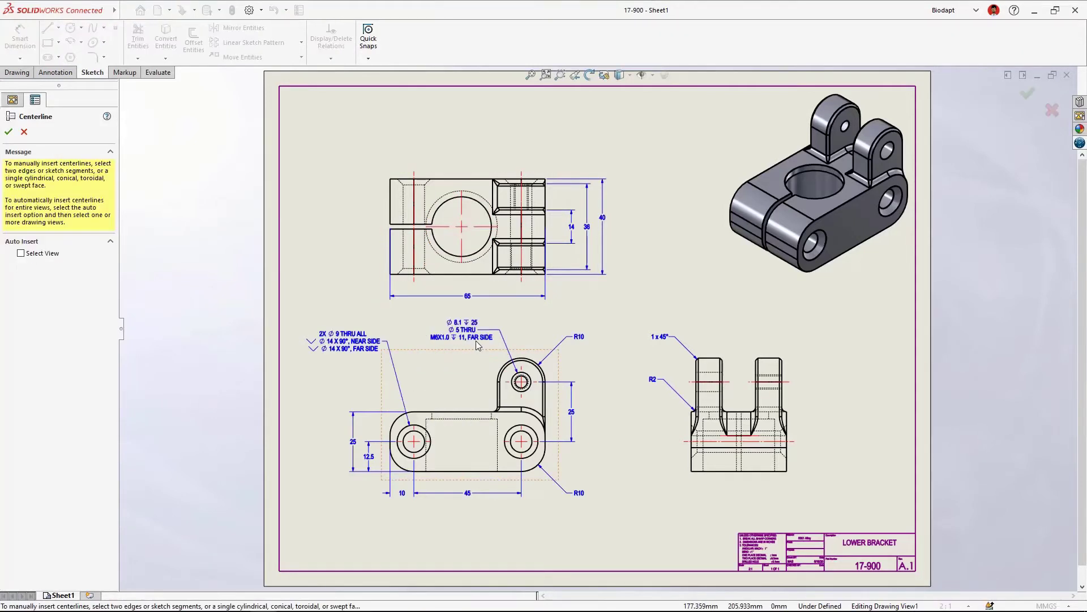
click(8, 132)
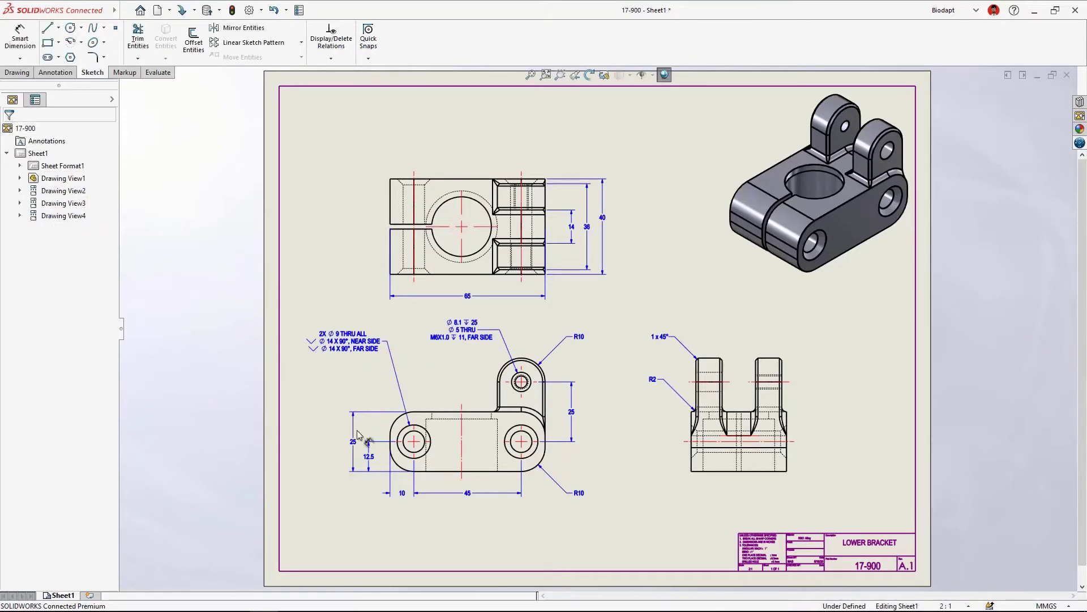
- Create vertical section view A-A through the bore's centerline in the front view, place it left of that view, and lower its label
click(450, 387)
right_drag(450, 387, 452, 405)
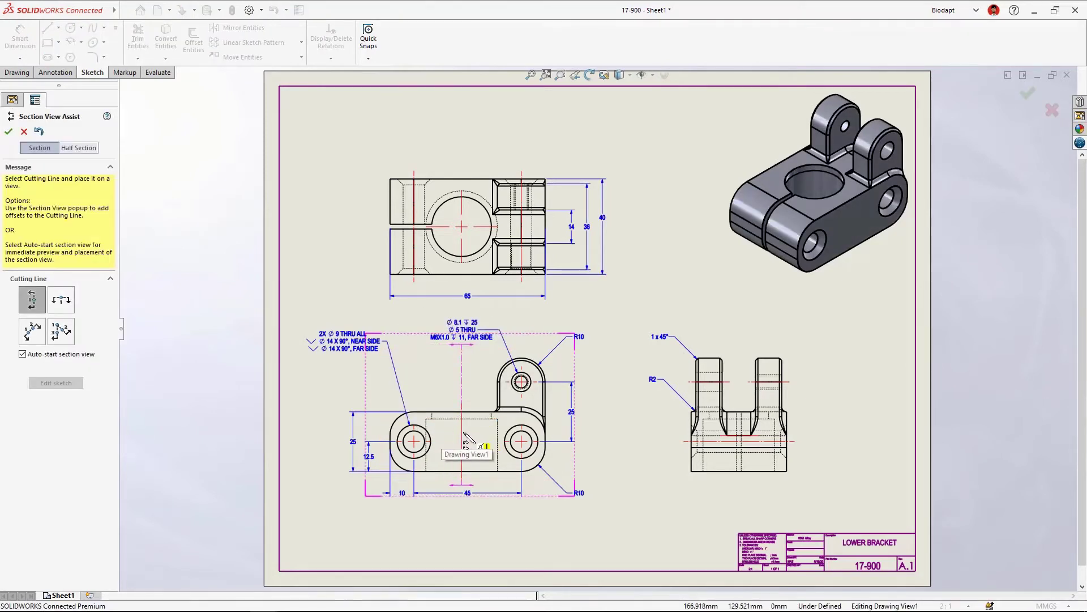
click(464, 434)
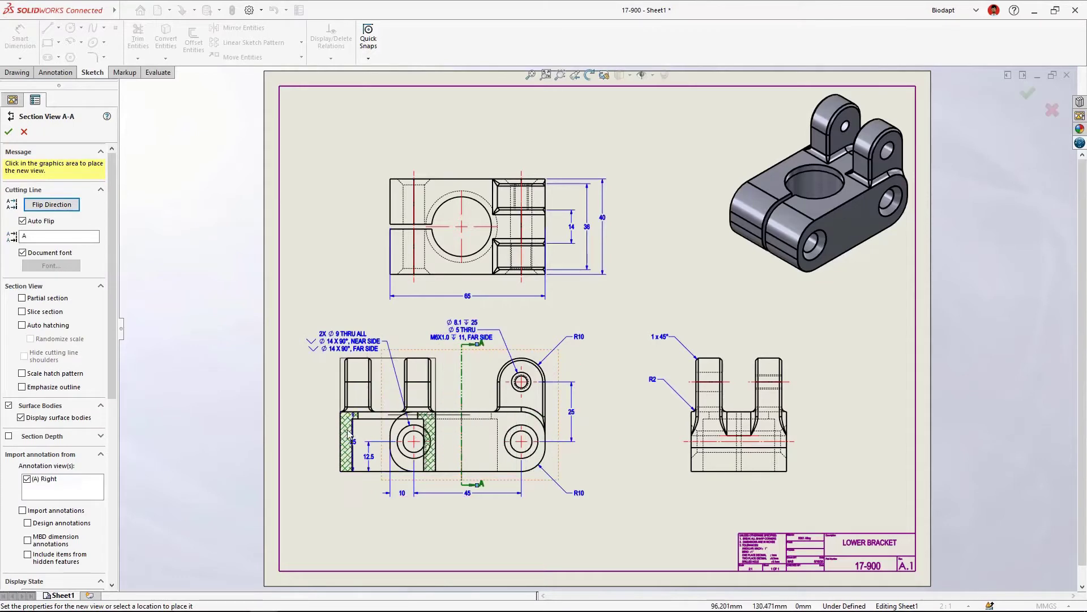
click(236, 430)
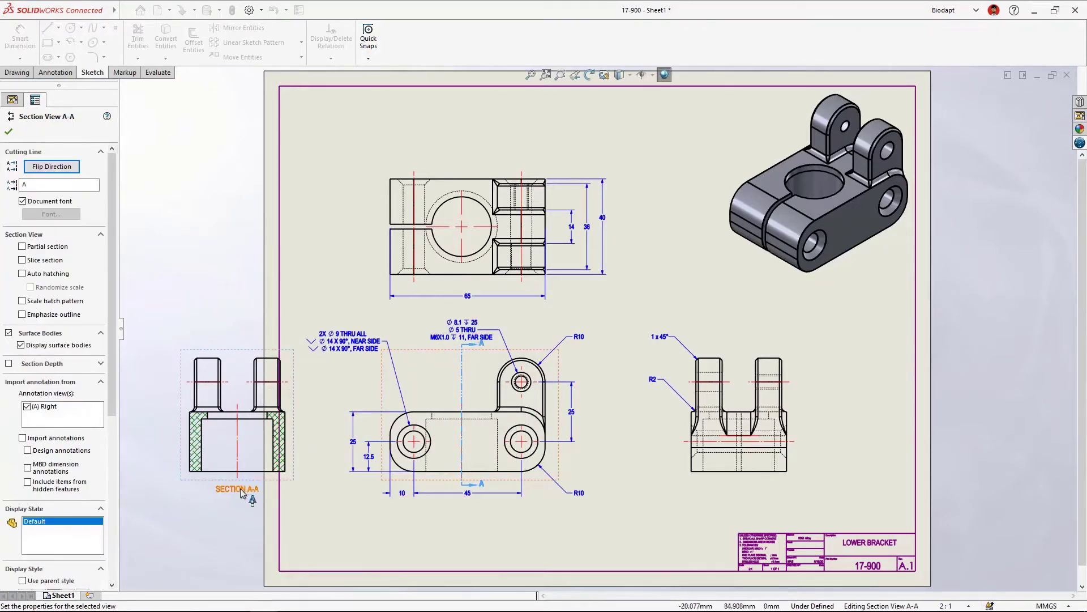
drag(237, 489, 239, 532)
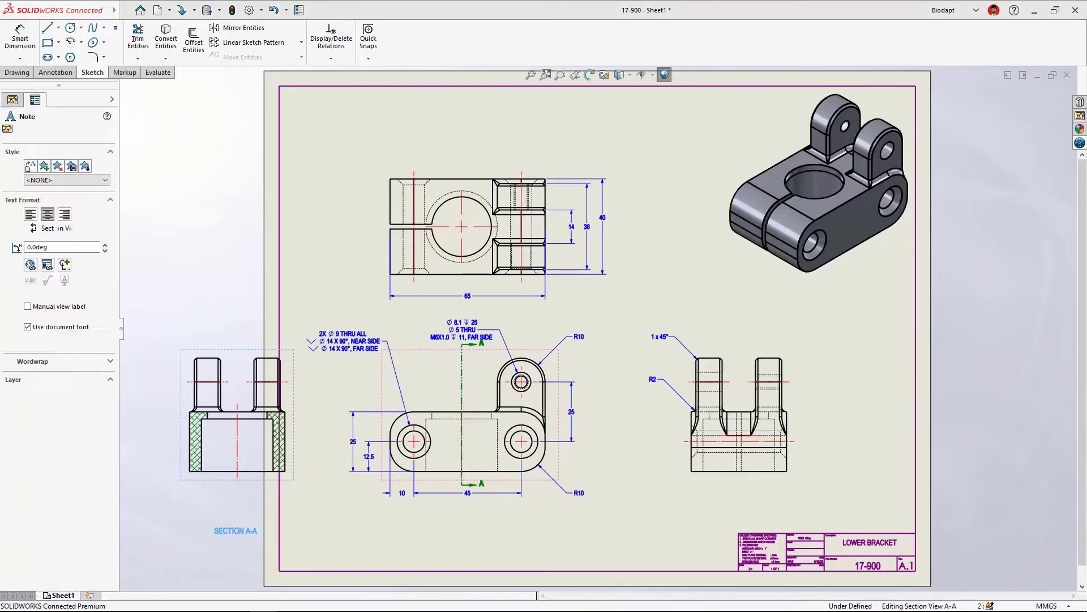
- Shift the side and front views to the right and move Section A-A inside the sheet border, spacing the views evenly
drag(711, 487, 800, 485)
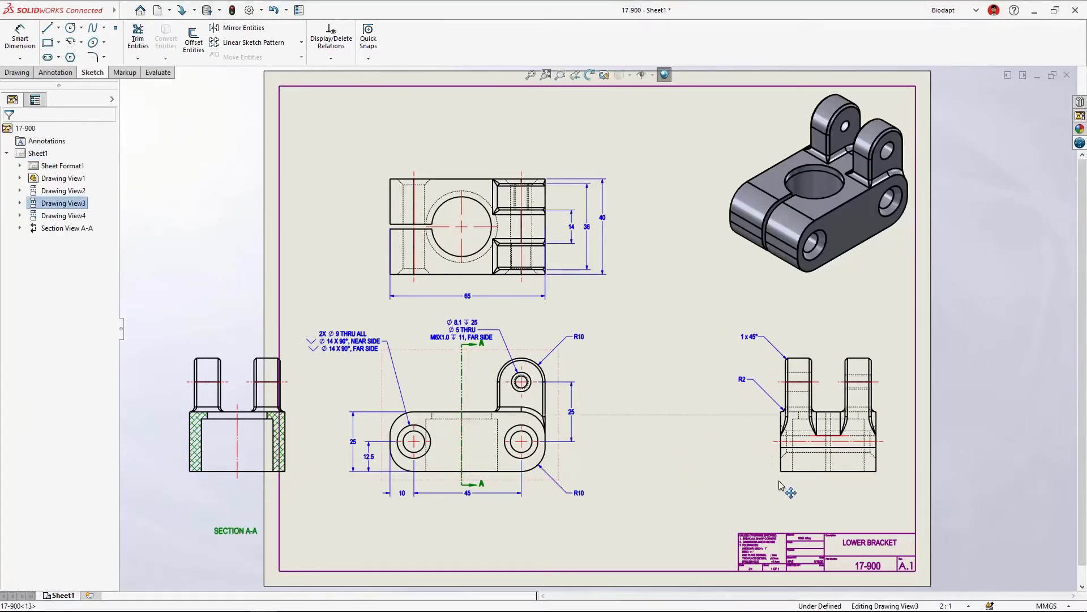
drag(540, 483, 643, 482)
drag(286, 481, 419, 488)
click(425, 491)
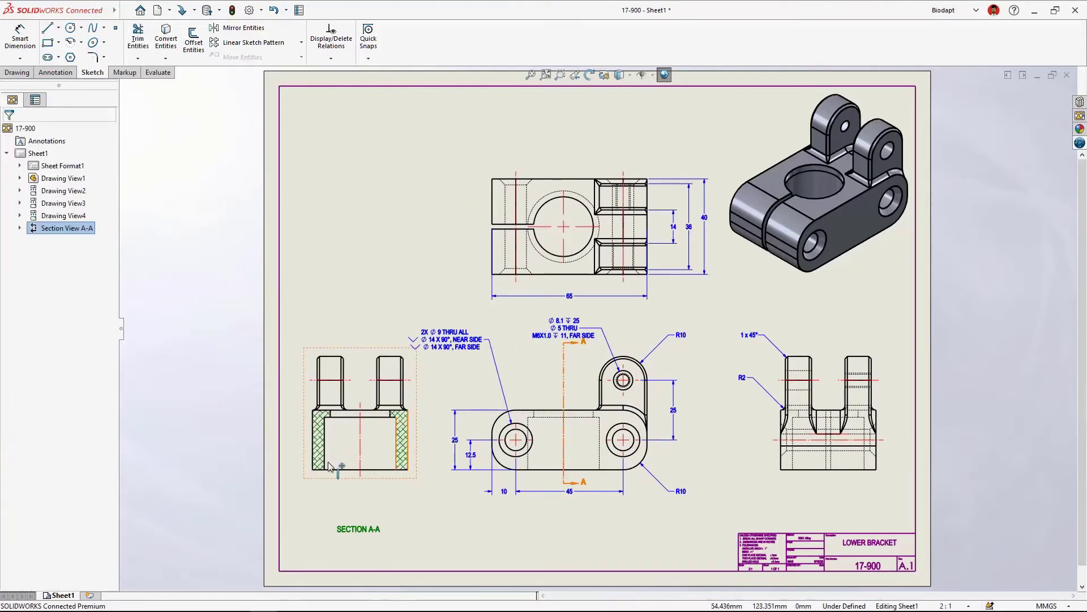
- Insert the remaining model dimensions for the entire model into all drawing views, eliminating duplicates
right_drag(438, 501, 406, 532)
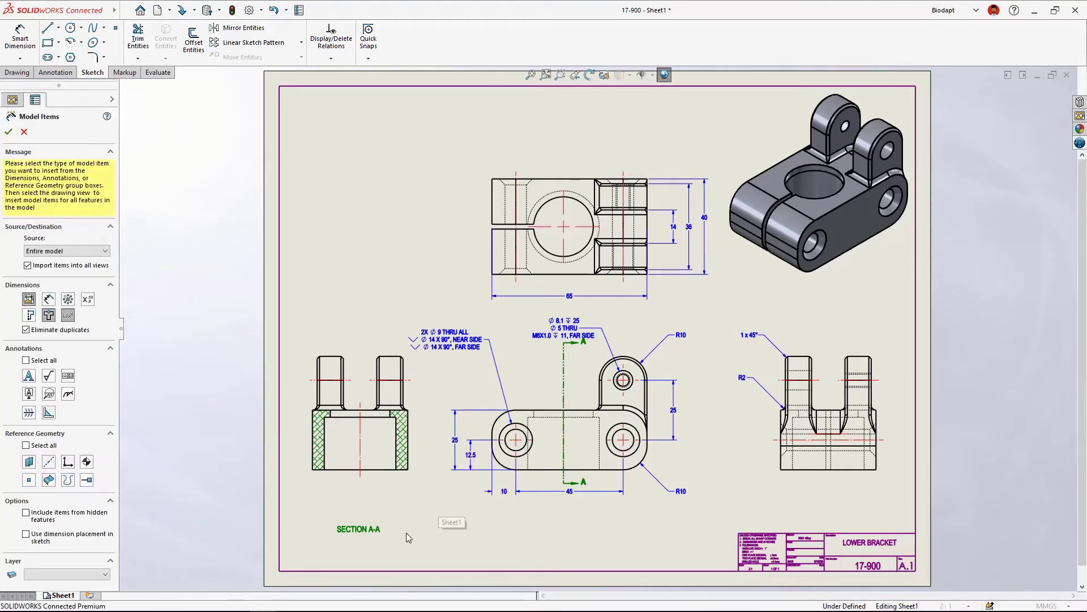
key(Return)
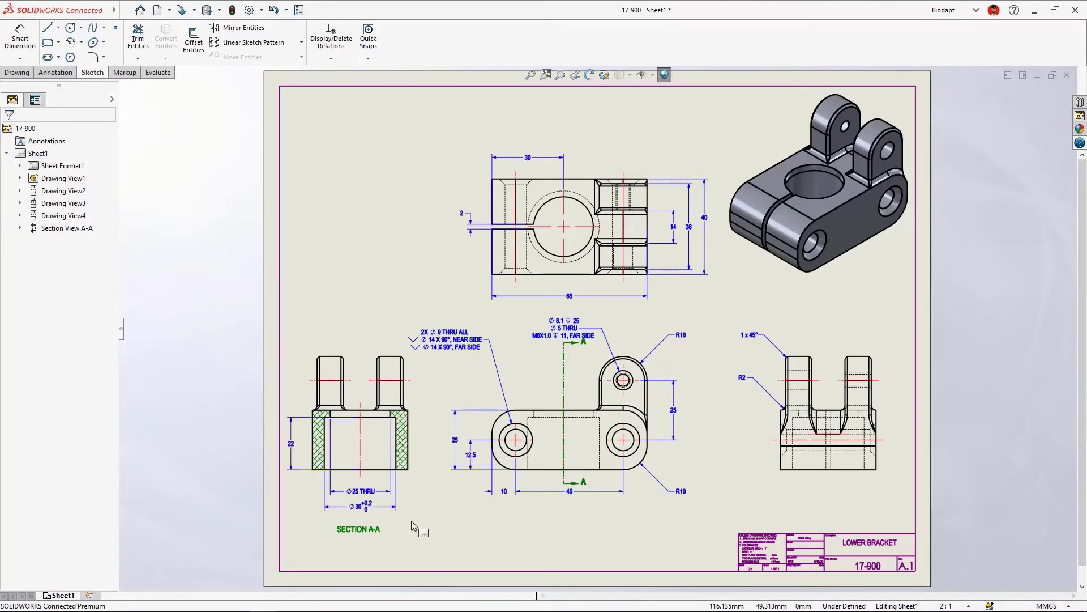
scroll(375, 506, down, 3)
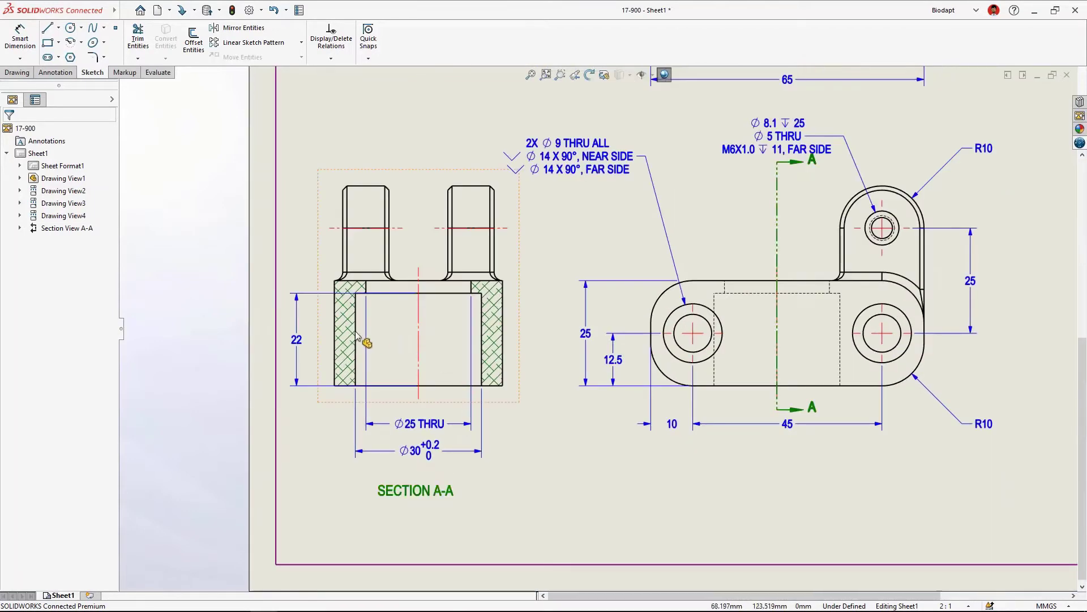
- Dimension the large bore's center 20 mm from the block's upper edge in the top view
mouse_move(543, 344)
middle_down()
mouse_move(435, 467)
mouse_move(485, 444)
middle_up()
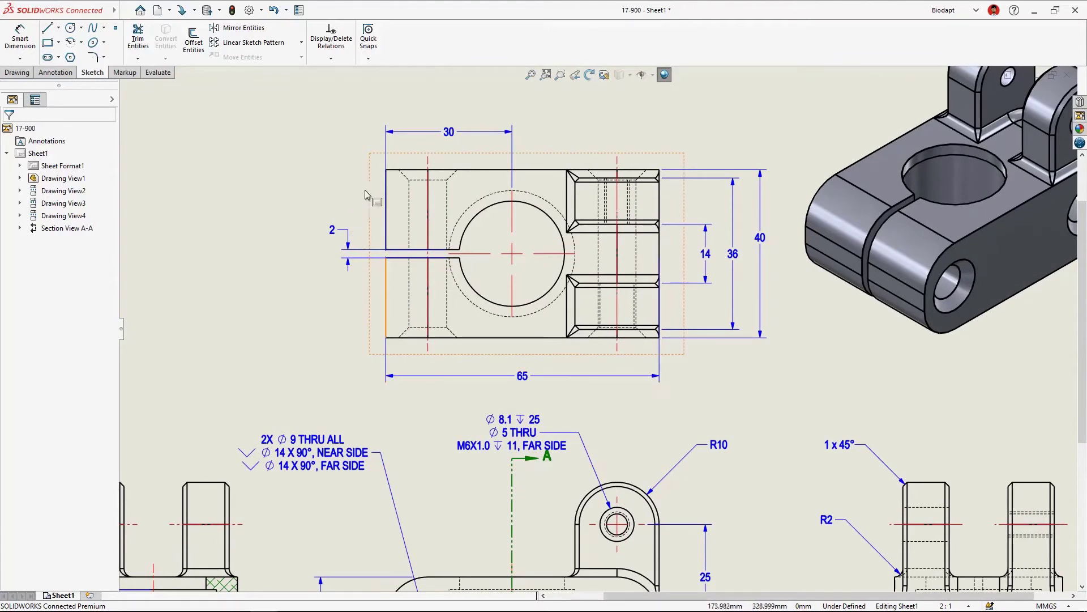
right_drag(311, 198, 377, 167)
click(465, 169)
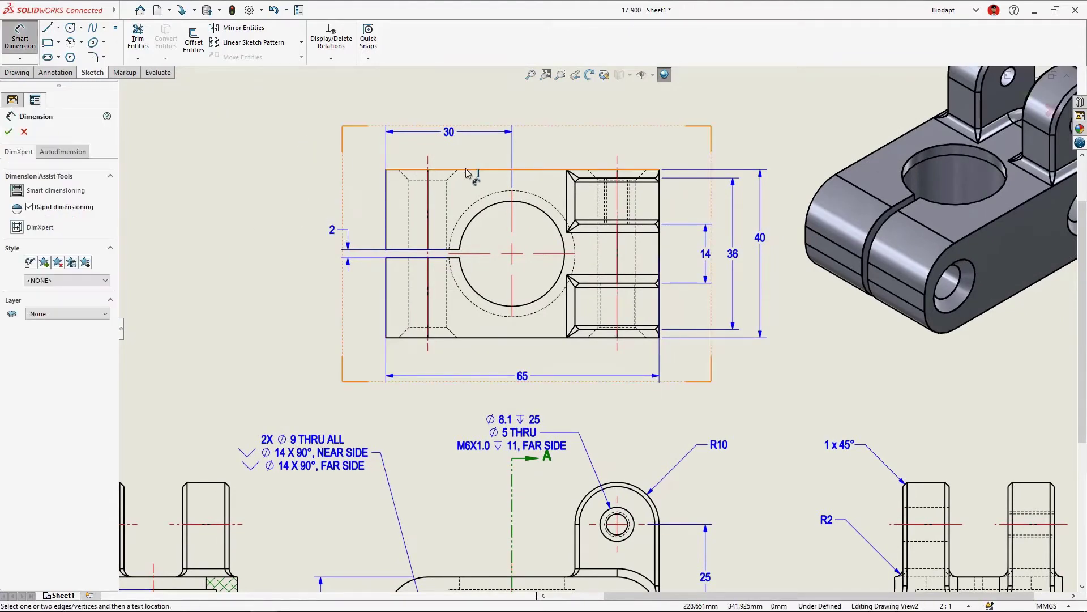
click(476, 220)
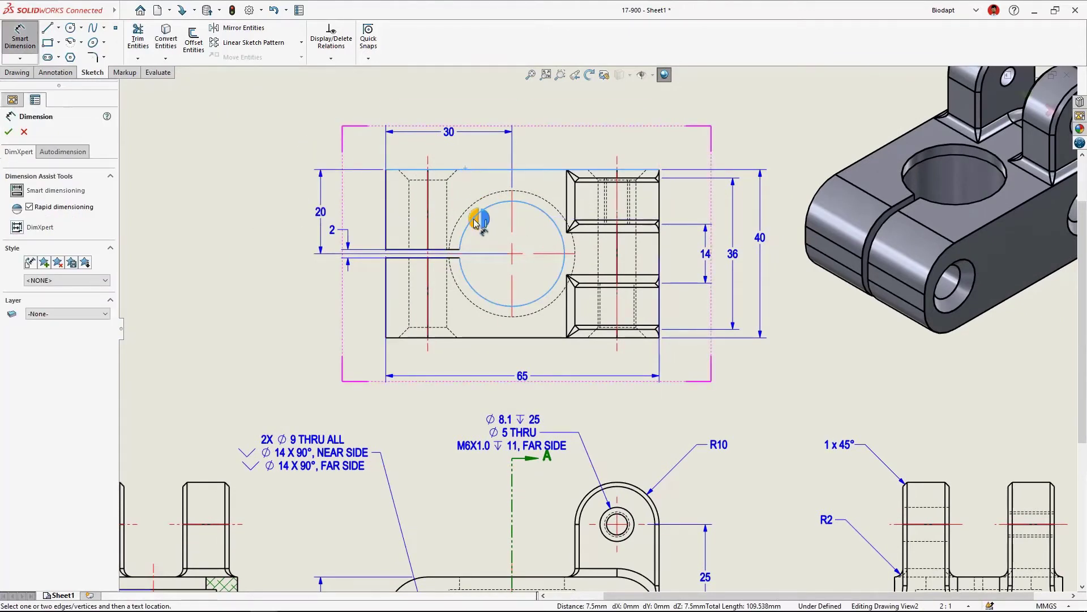
key(Escape)
key(Escape)
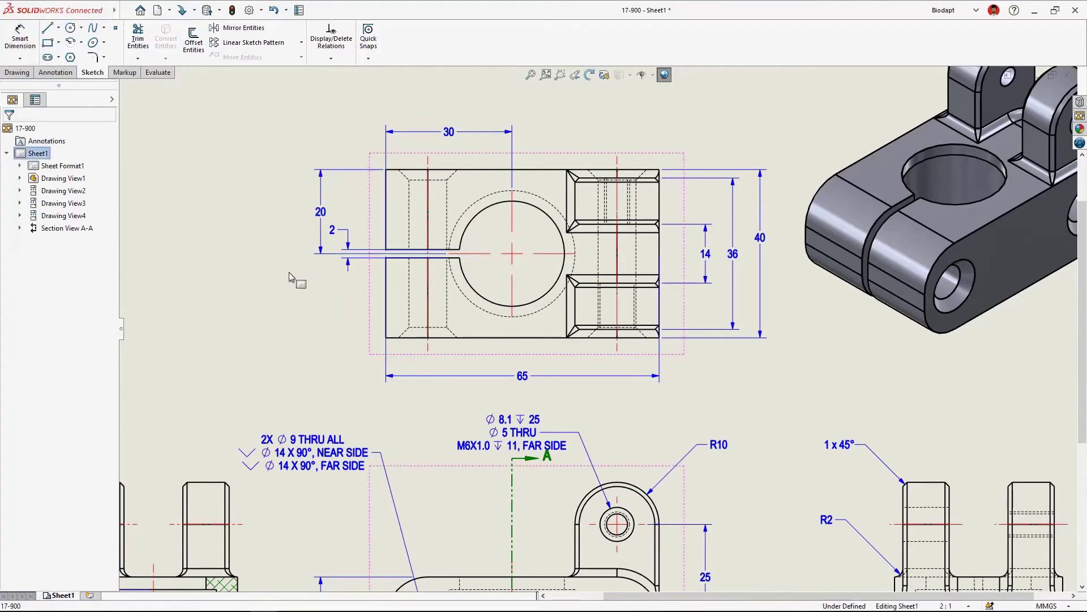
mouse_move(749, 463)
middle_down()
mouse_move(585, 296)
mouse_move(595, 293)
middle_up()
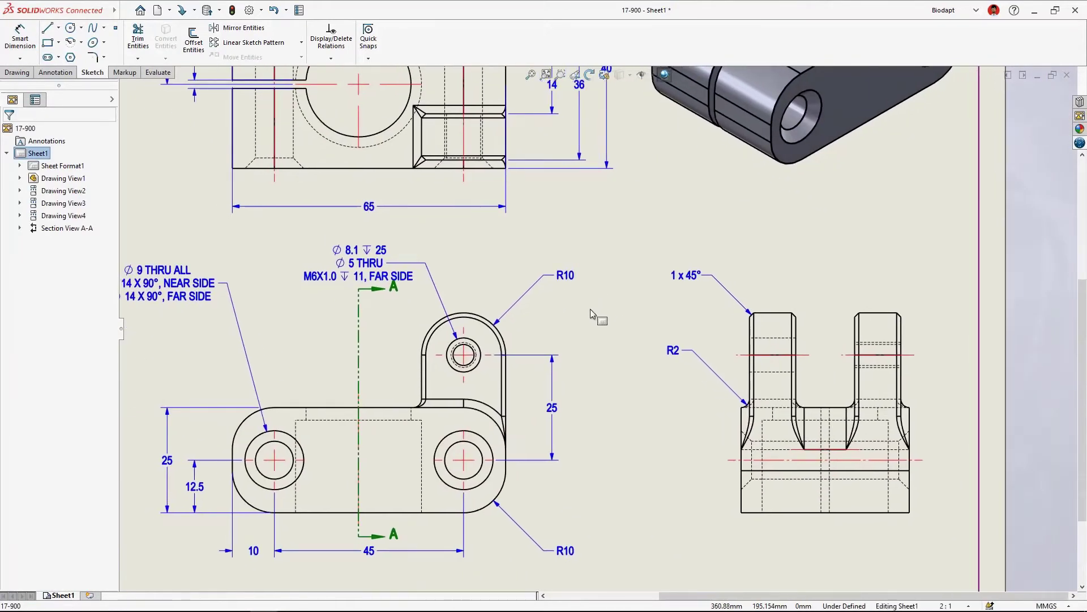
key(f)
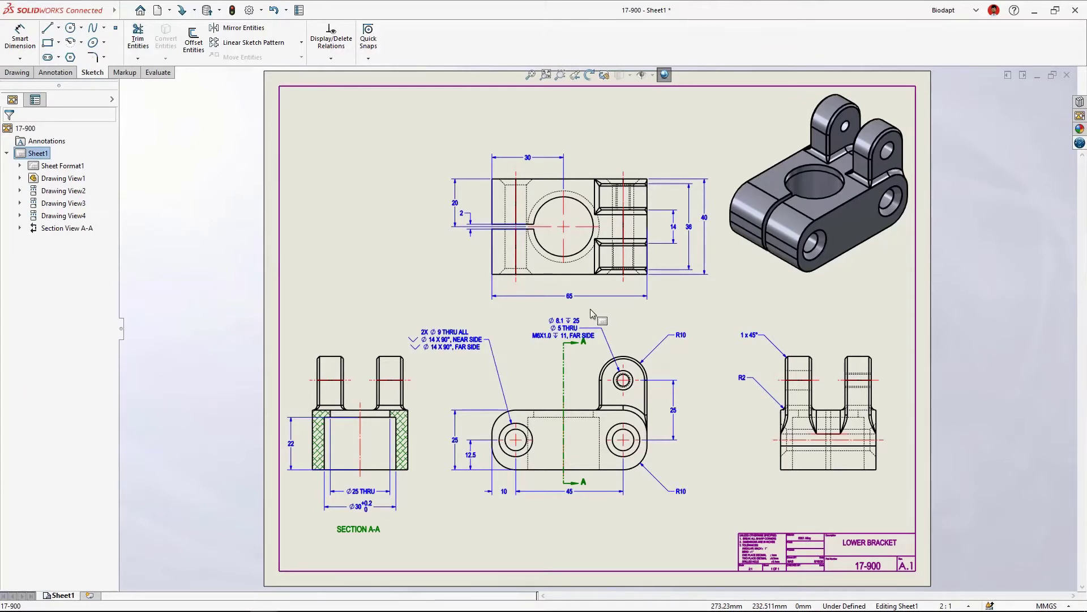
- Save the drawing together with its part to 3DEXPERIENCE from MySession, keeping the document name 17-900
click(1080, 142)
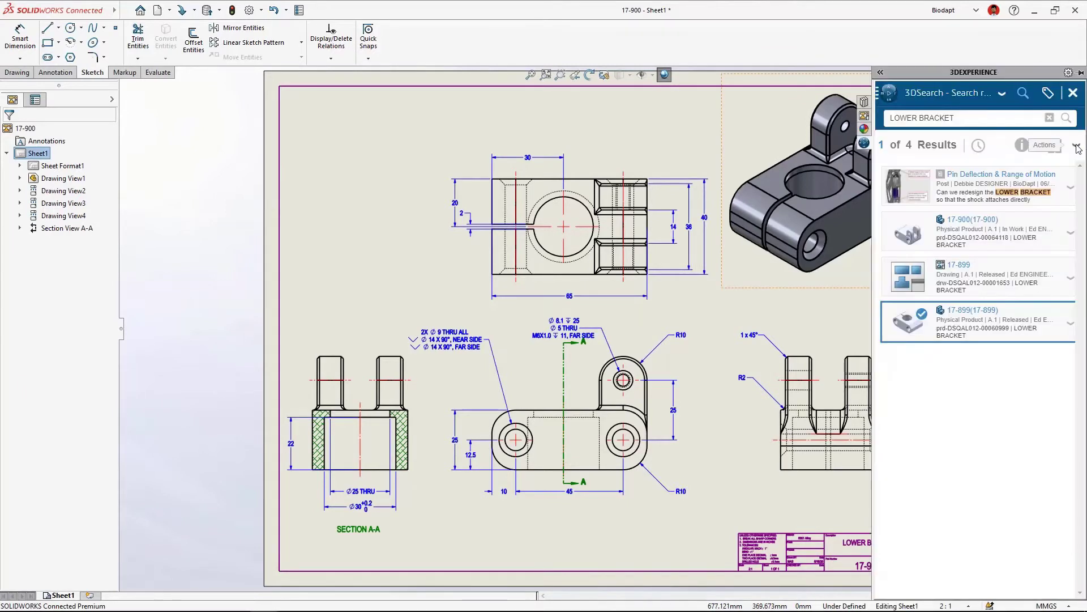
click(1073, 92)
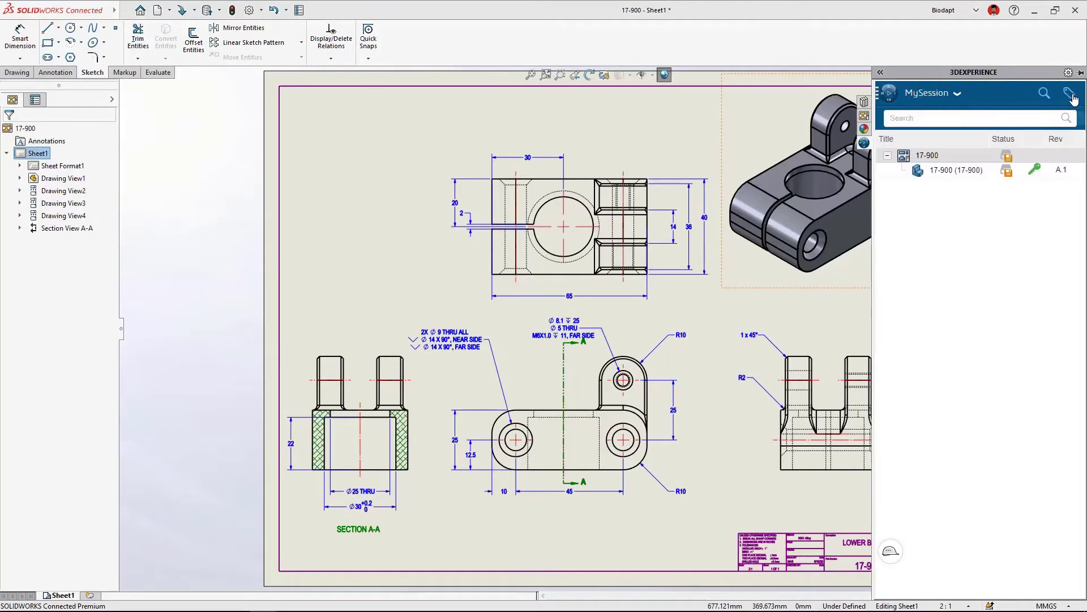
mouse_move(1007, 162)
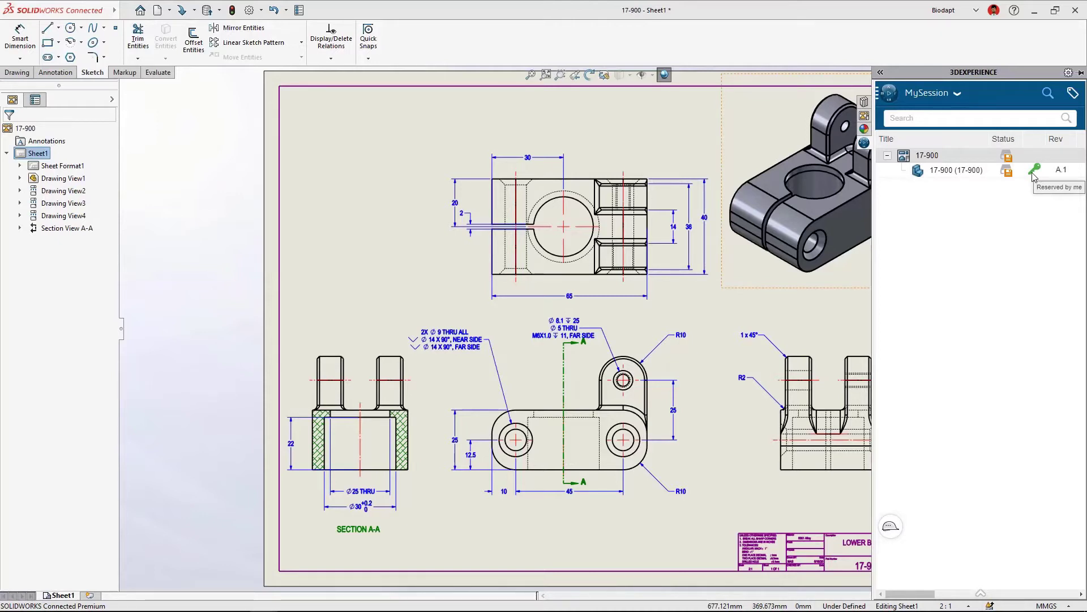
right_click(944, 156)
click(985, 207)
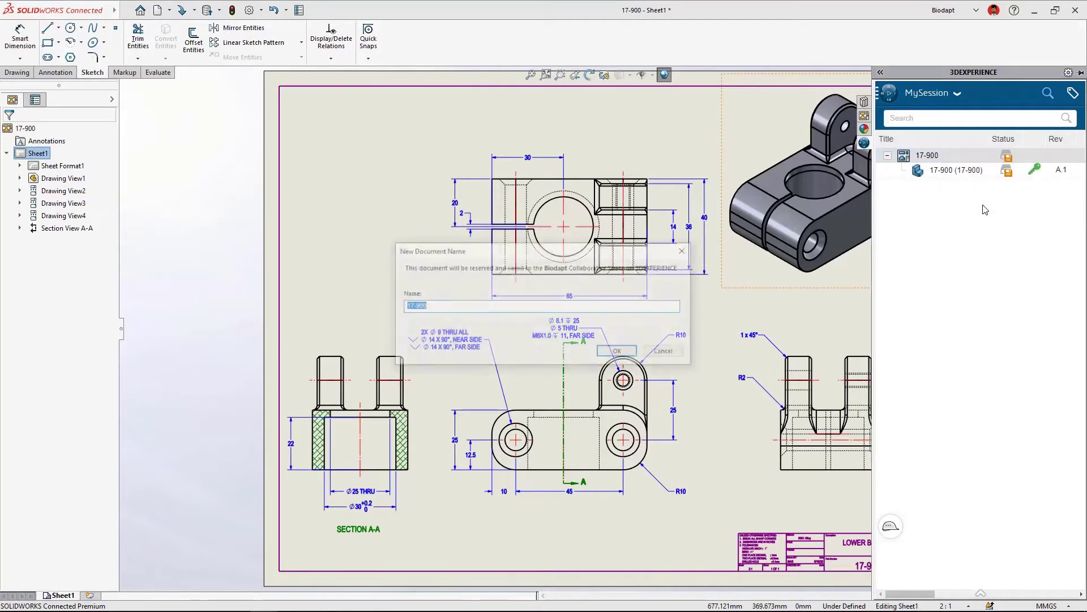
key(Return)
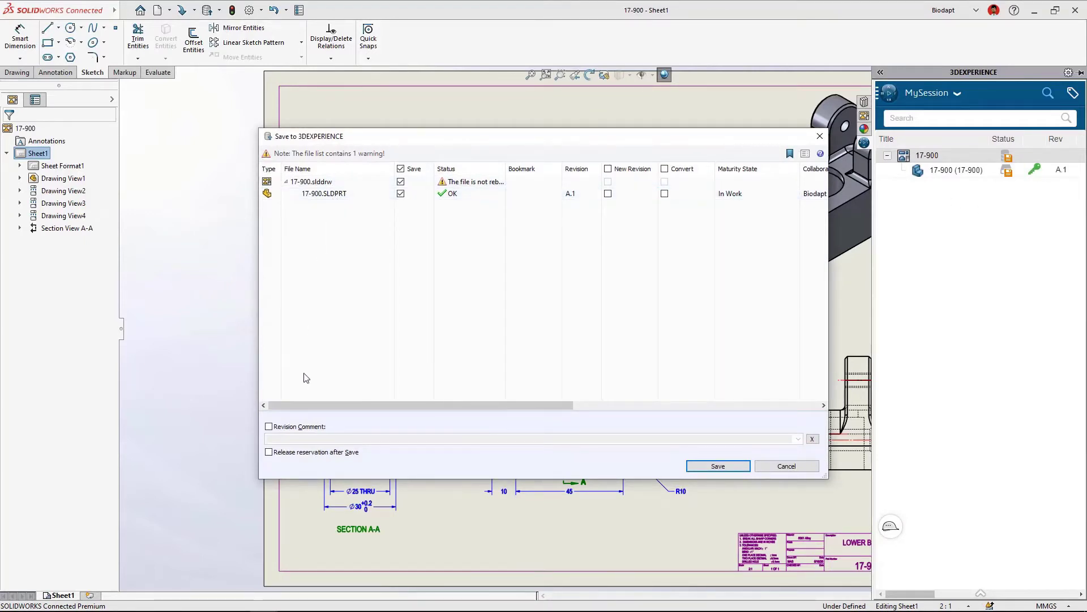
click(696, 466)
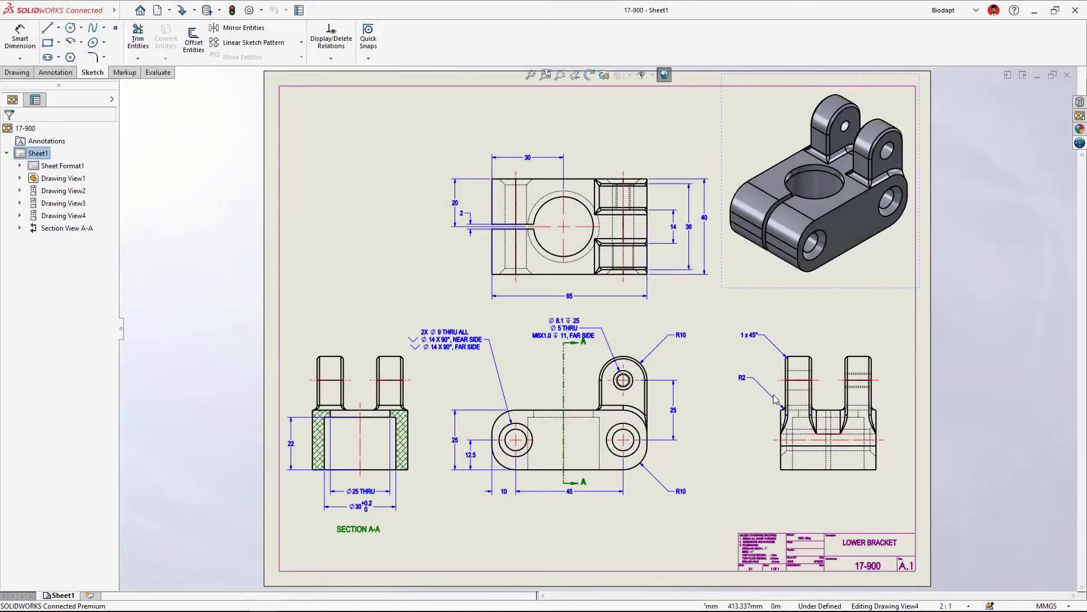
- Close the drawing and show the 17-900 part window beside the MOTO KNEE assembly
click(1067, 76)
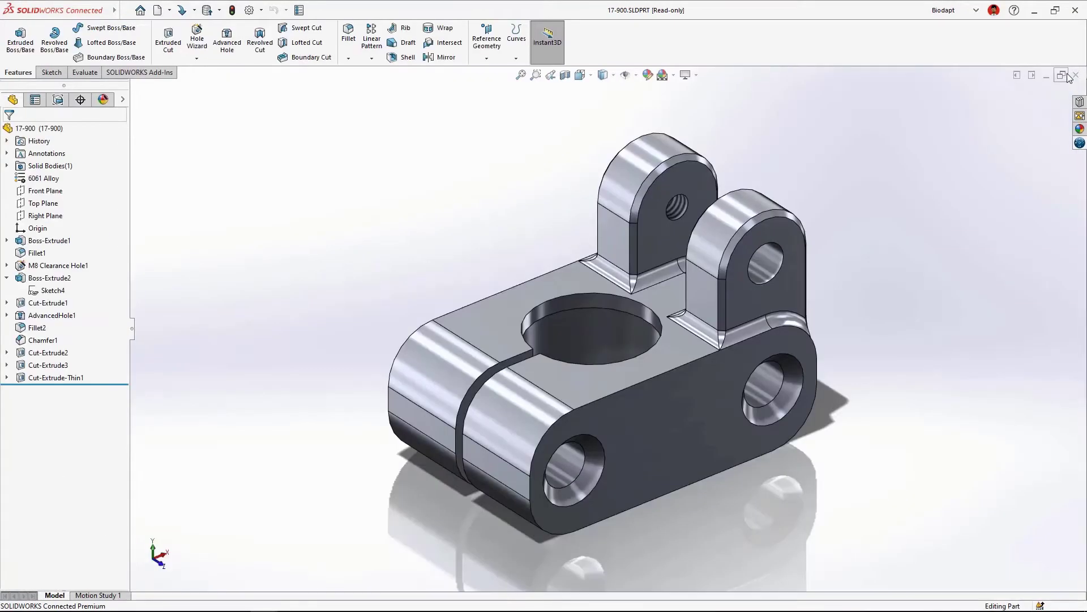
click(1062, 76)
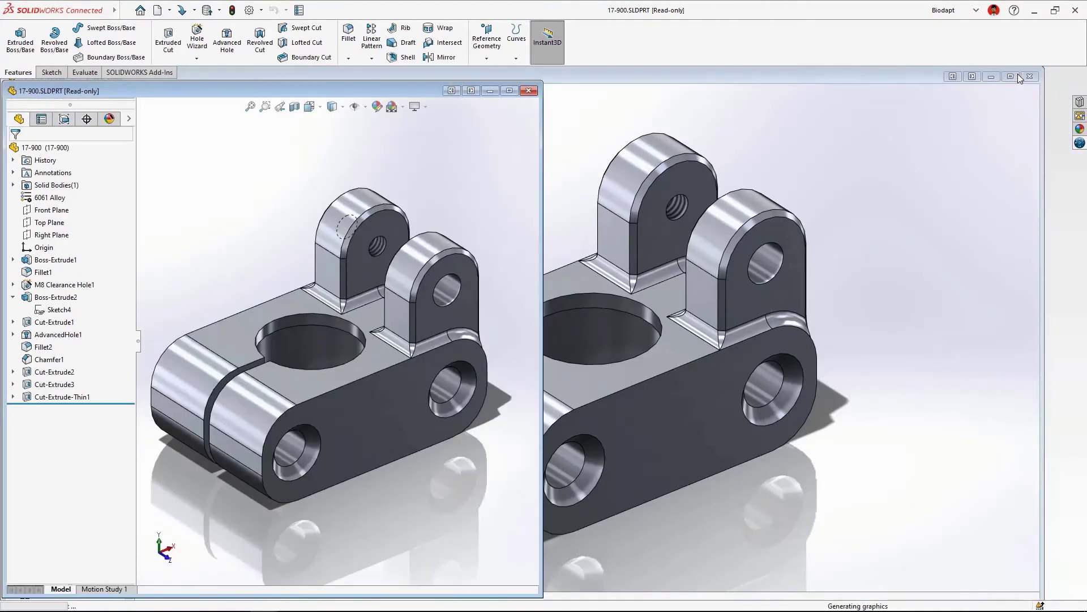
click(979, 79)
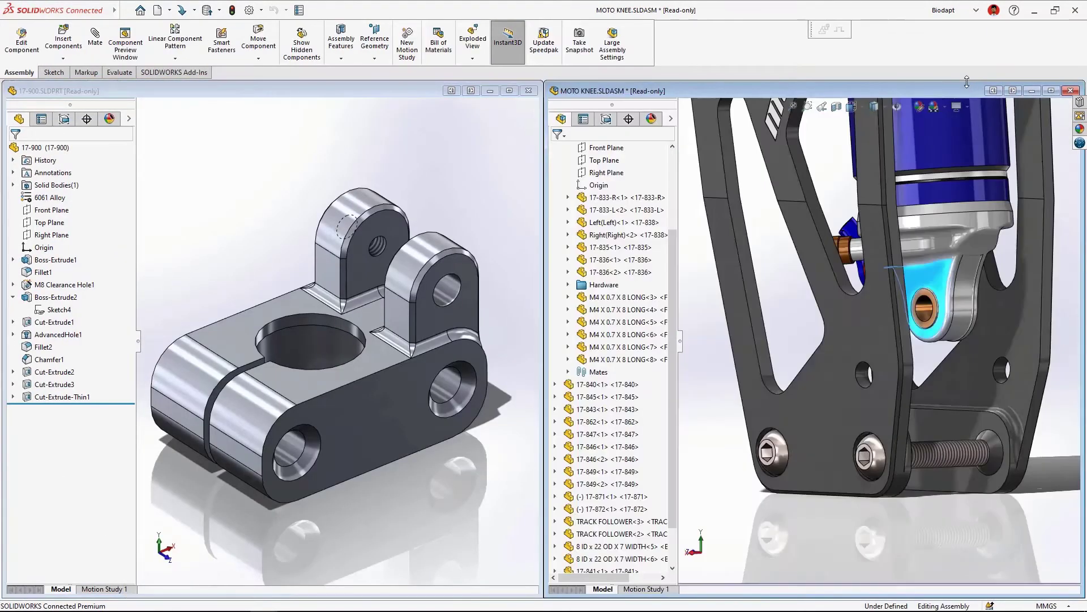
- Insert 17-900 into the MOTO KNEE assembly, mating its lug-side countersunk hole edge to the side plate's screw hole, and swing it into view
middle_drag(453, 383, 367, 407)
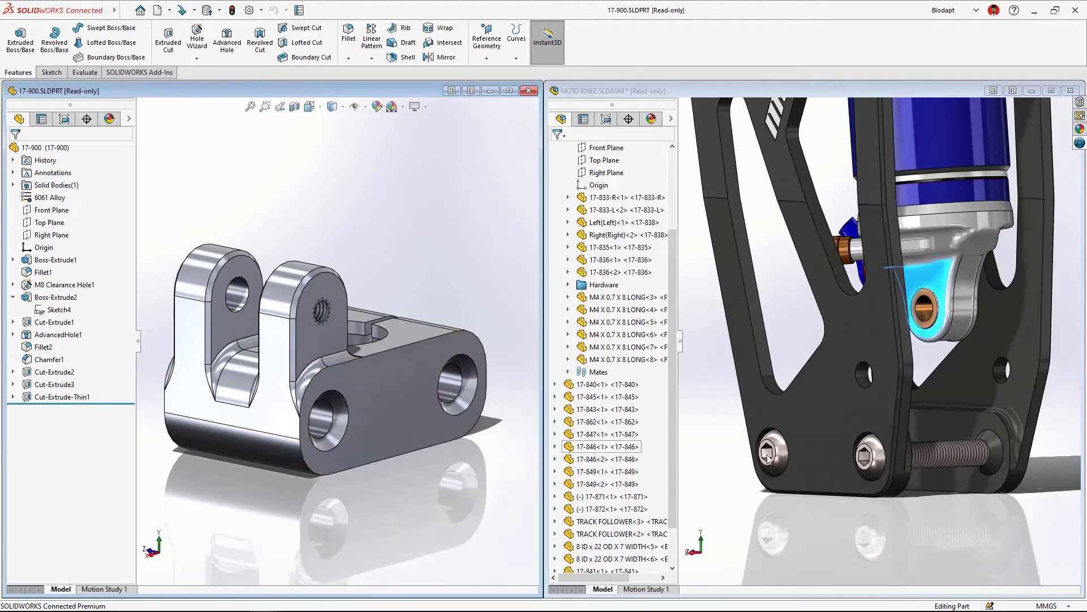
drag(982, 474, 890, 424)
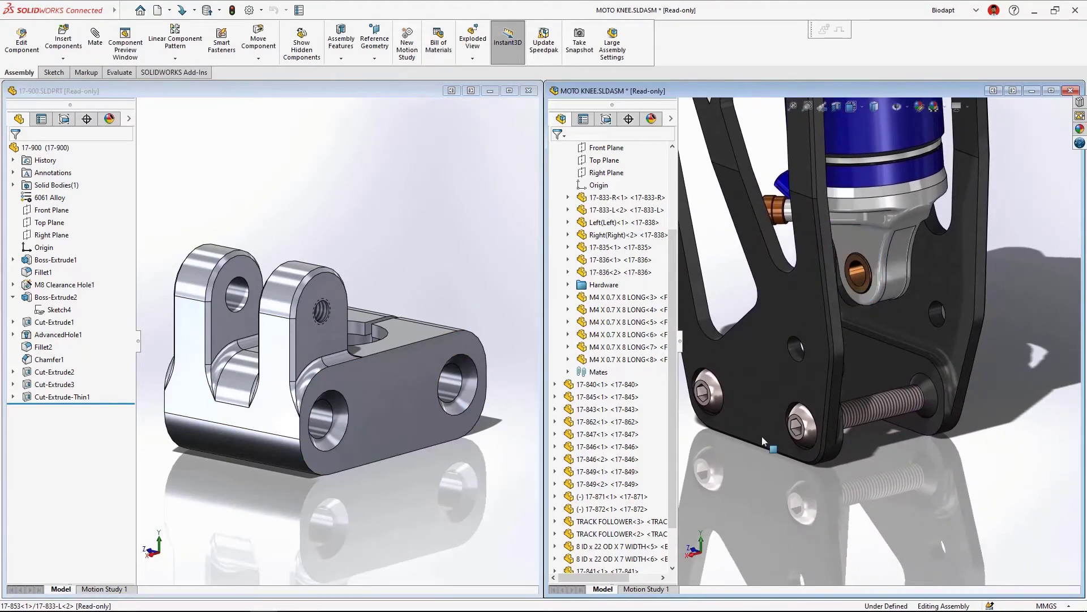
drag(338, 451, 942, 423)
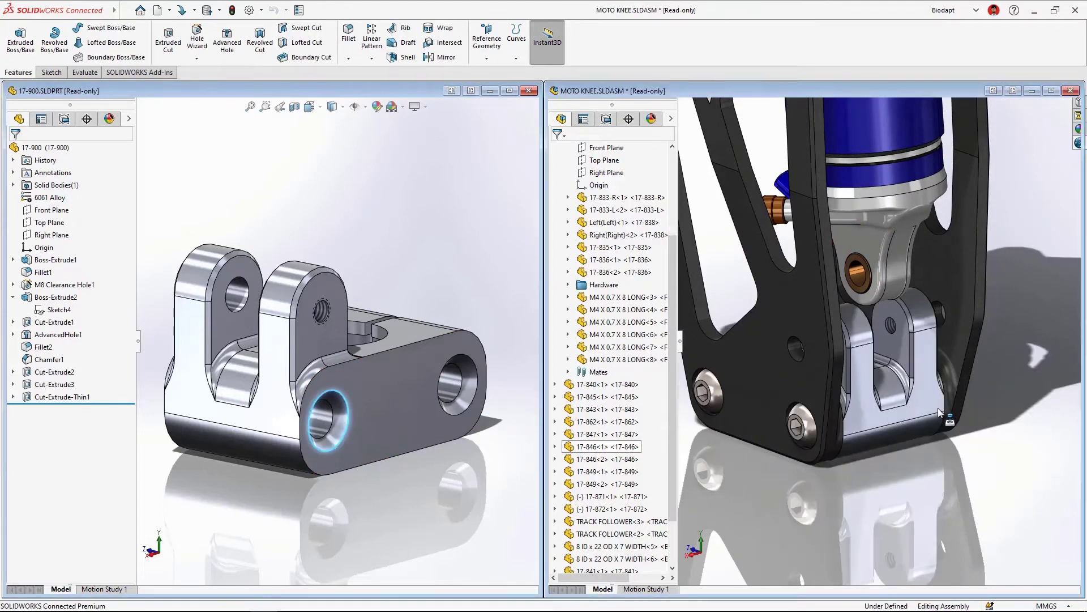
click(877, 375)
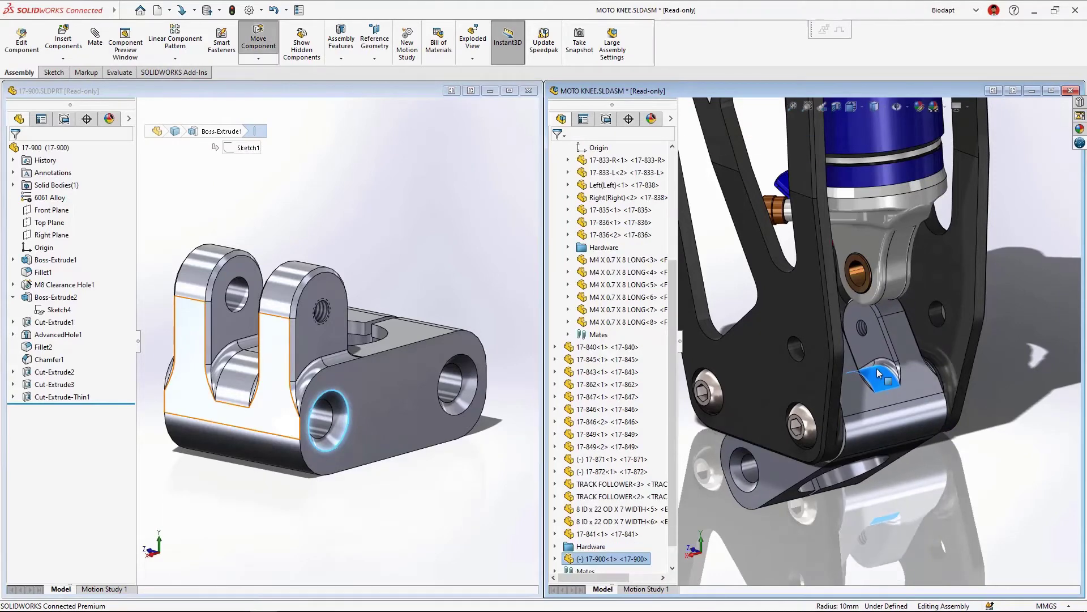
drag(877, 375, 874, 382)
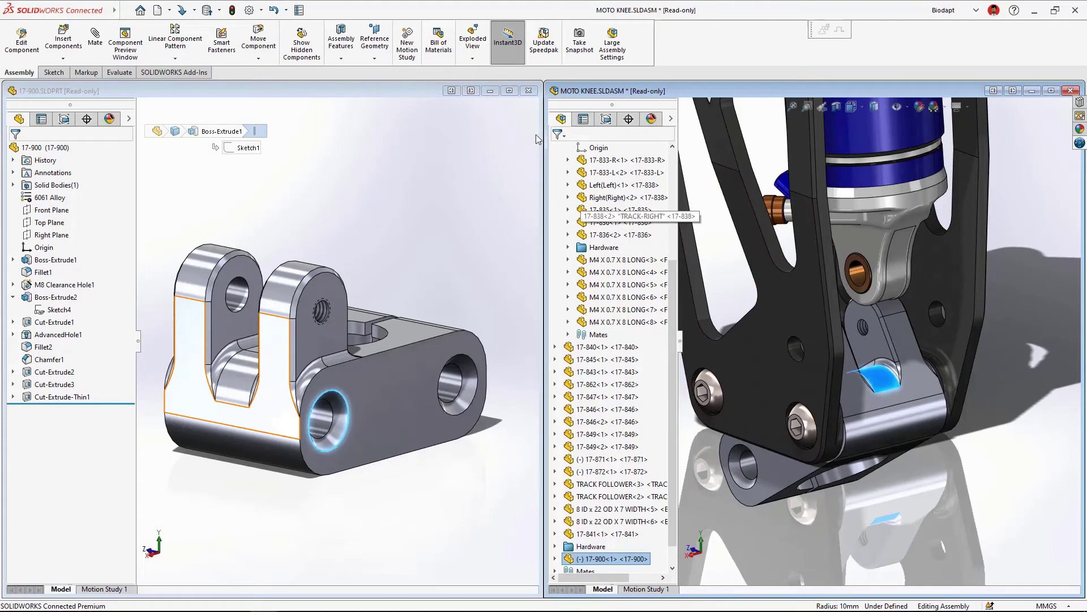
- Close the 17-900 part and, in the maximized MOTO KNEE assembly, mate the bracket's free 9 mm hole concentric to the exposed screw
click(529, 91)
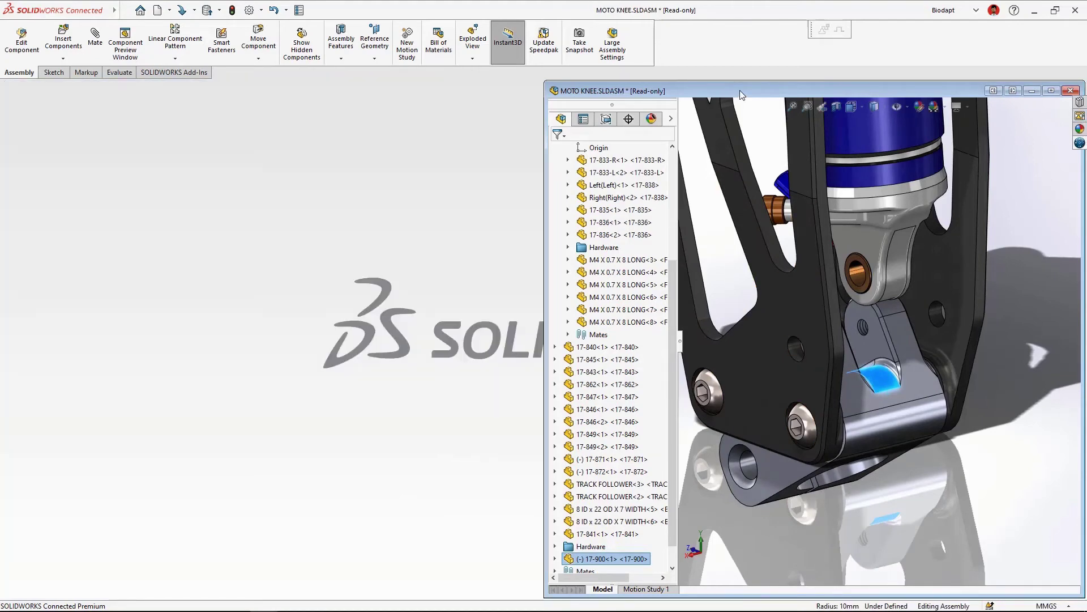
double_click(739, 90)
middle_drag(515, 343, 707, 295)
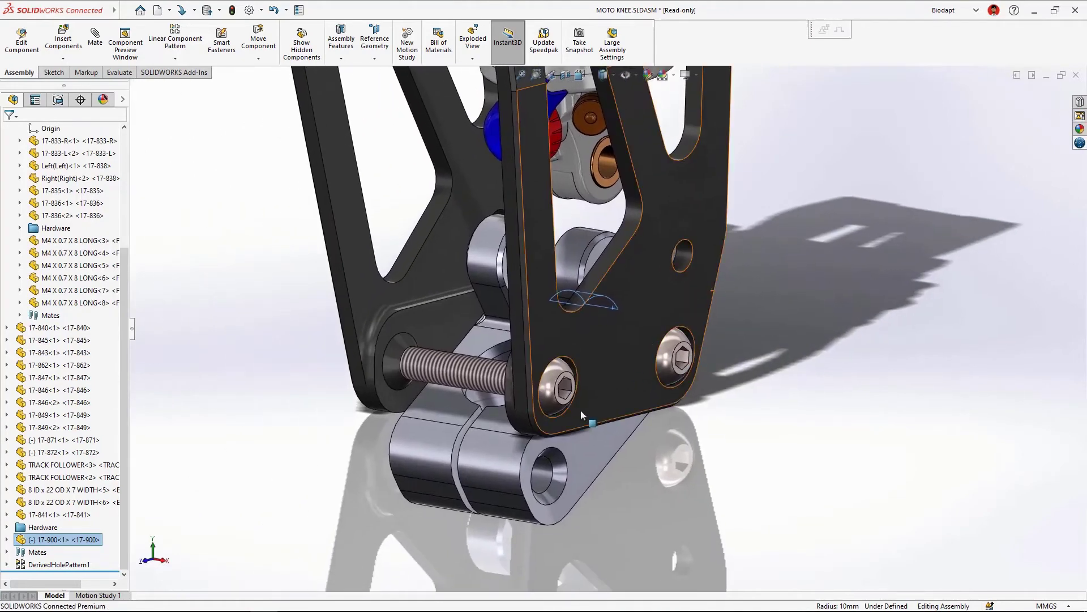
click(525, 459)
alt+drag(525, 458, 476, 388)
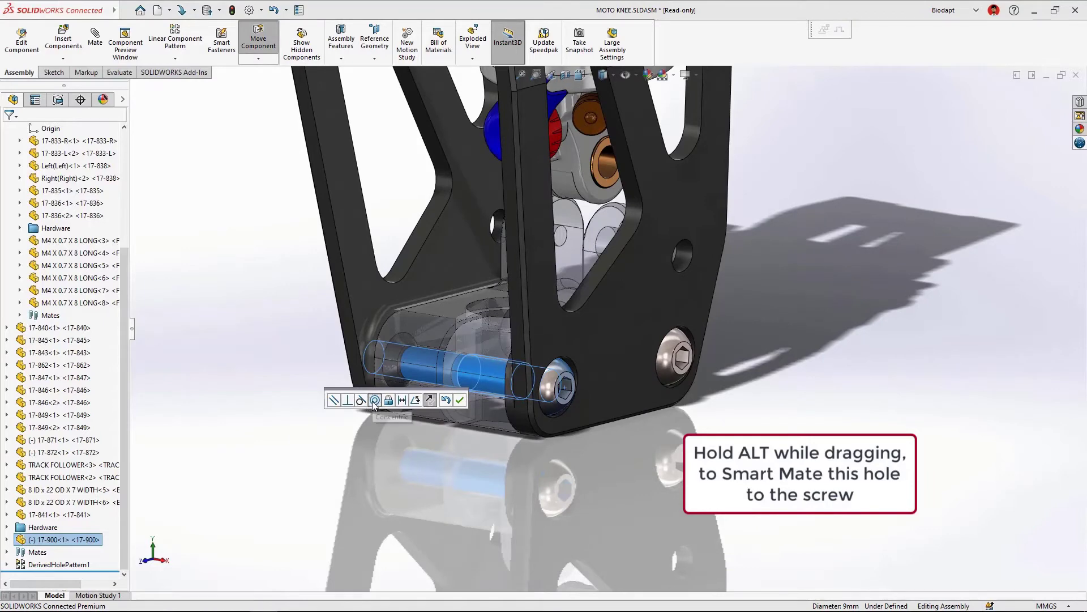
click(460, 400)
- Measure the normal distance from one lug's outer face to the other lug's inner face on the 17-900 bracket, magnifying the read-out
middle_drag(651, 298, 496, 320)
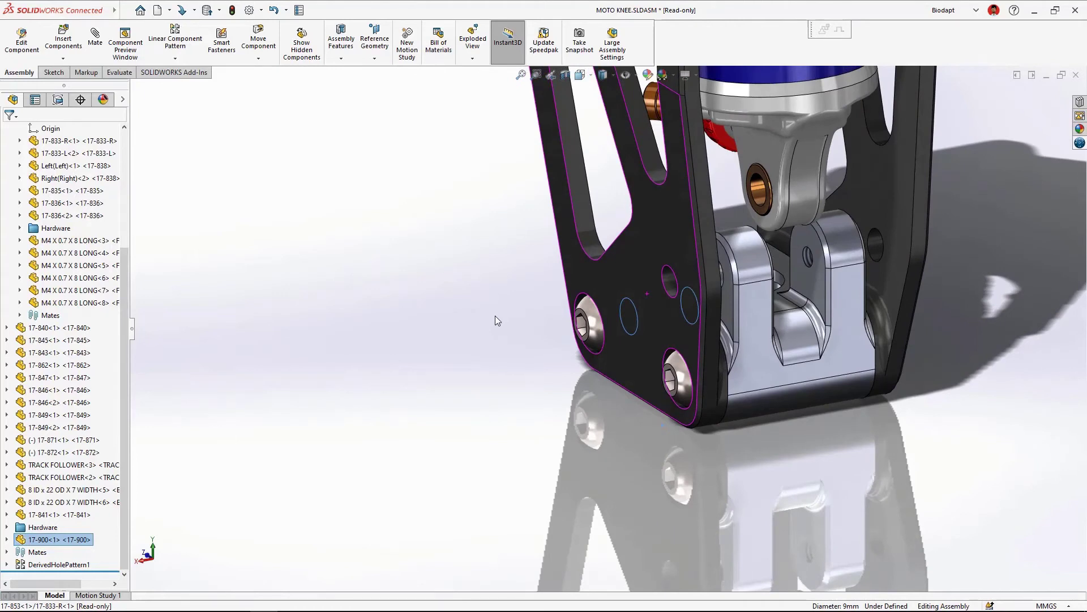
click(727, 307)
key(super+plus)
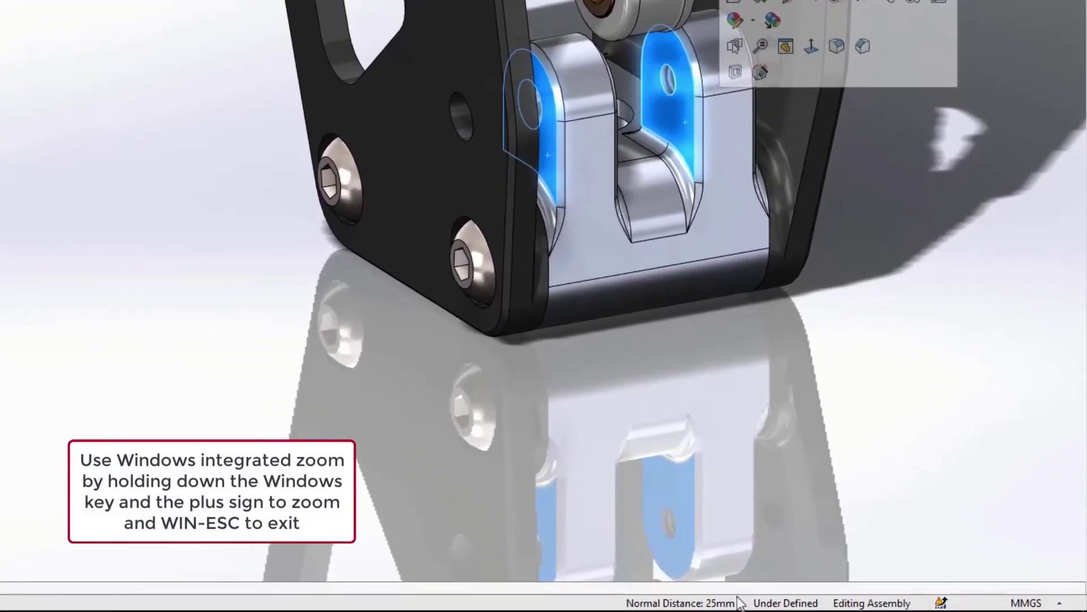
key(super+Escape)
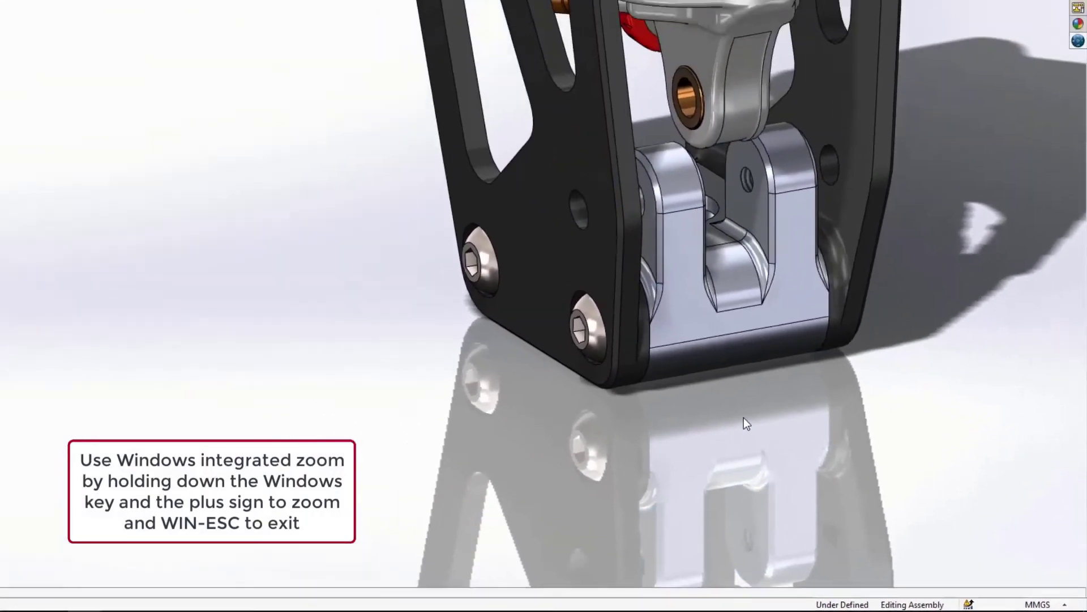
- Search the 3DEXPERIENCE content for "SHOULDER" and narrow the search to "SHOULDER M6 25"
scroll(670, 430, down, 3)
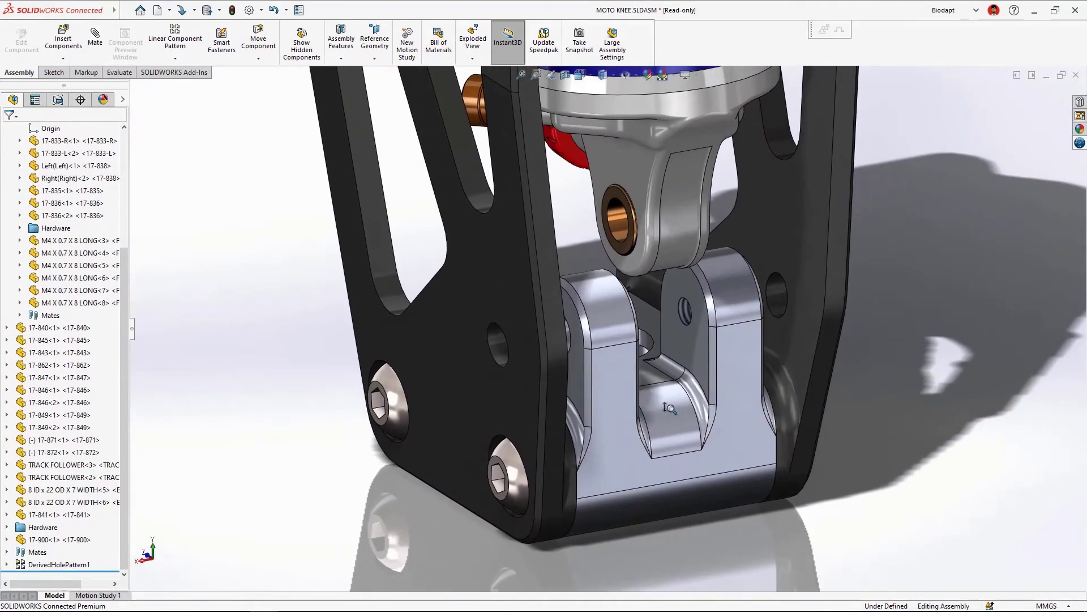
click(1078, 144)
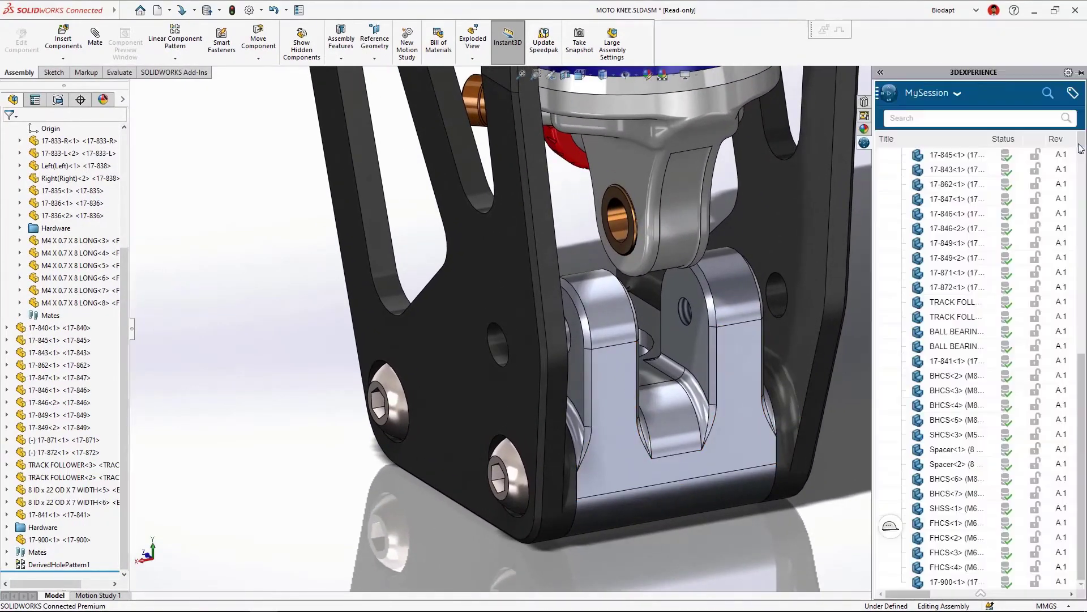
click(961, 118)
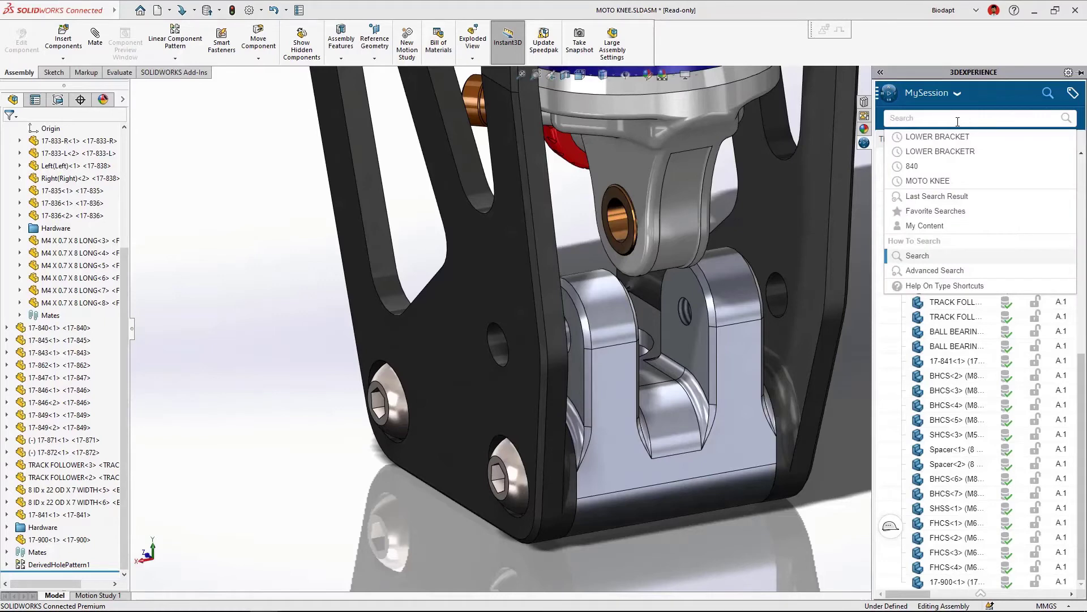
text(SHOULDER)
key(Return)
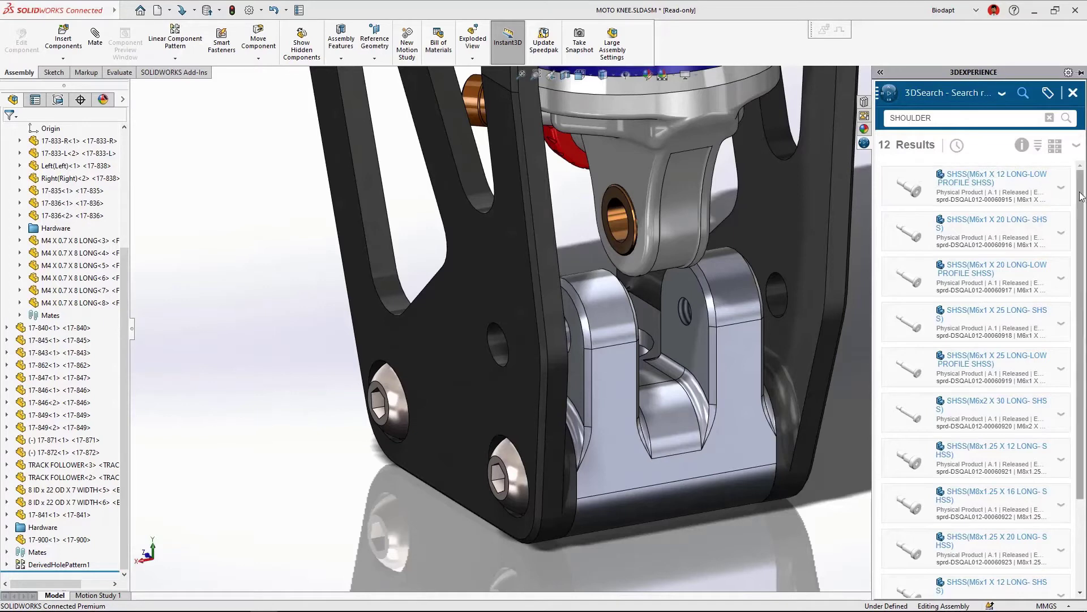
scroll(1082, 267, down, 2)
scroll(1053, 226, up, 2)
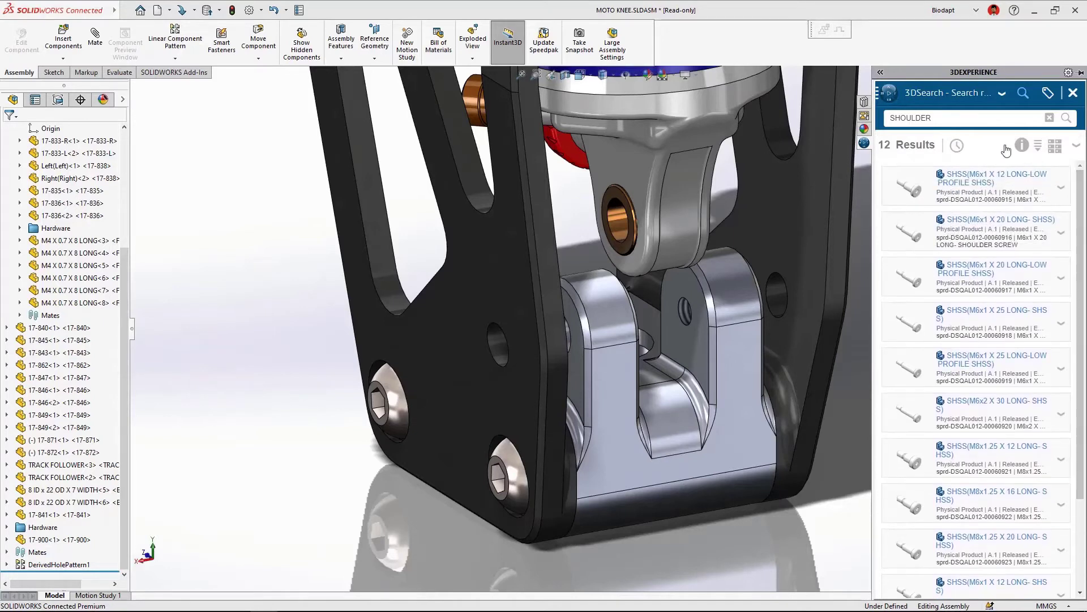
click(948, 119)
text(25)
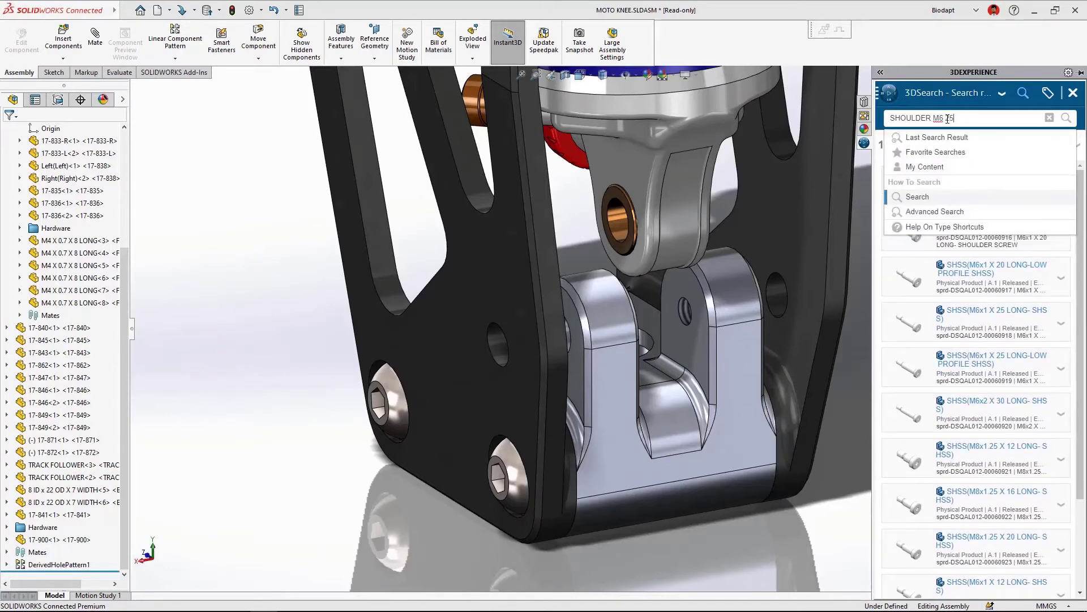
key(Return)
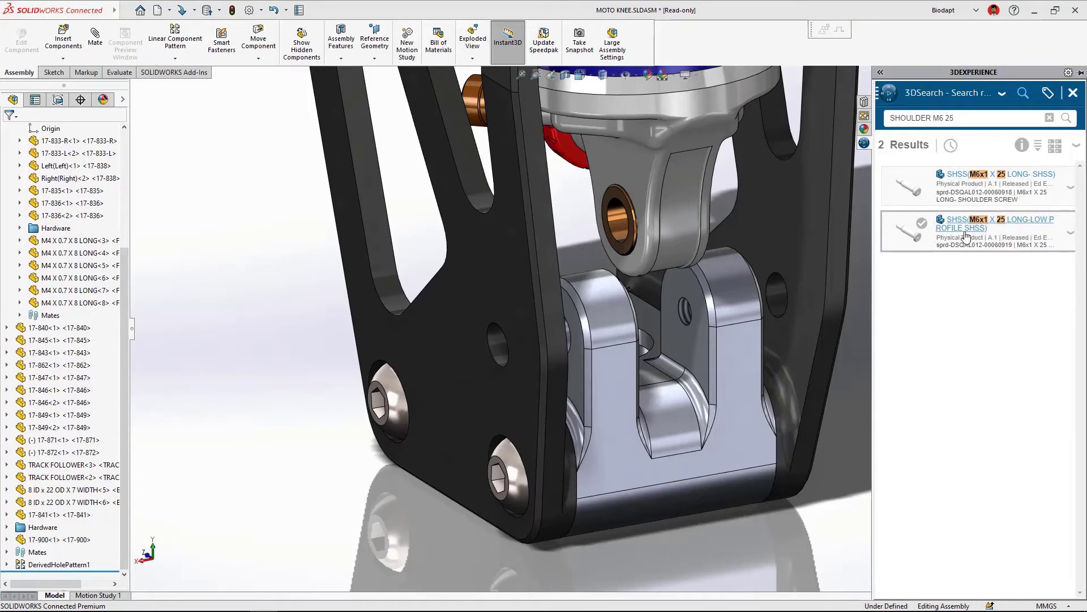
- Insert the M6x1 X 25 LONG shoulder screw (SHSS) into the assembly beside the lower bracket
click(965, 192)
drag(965, 192, 863, 446)
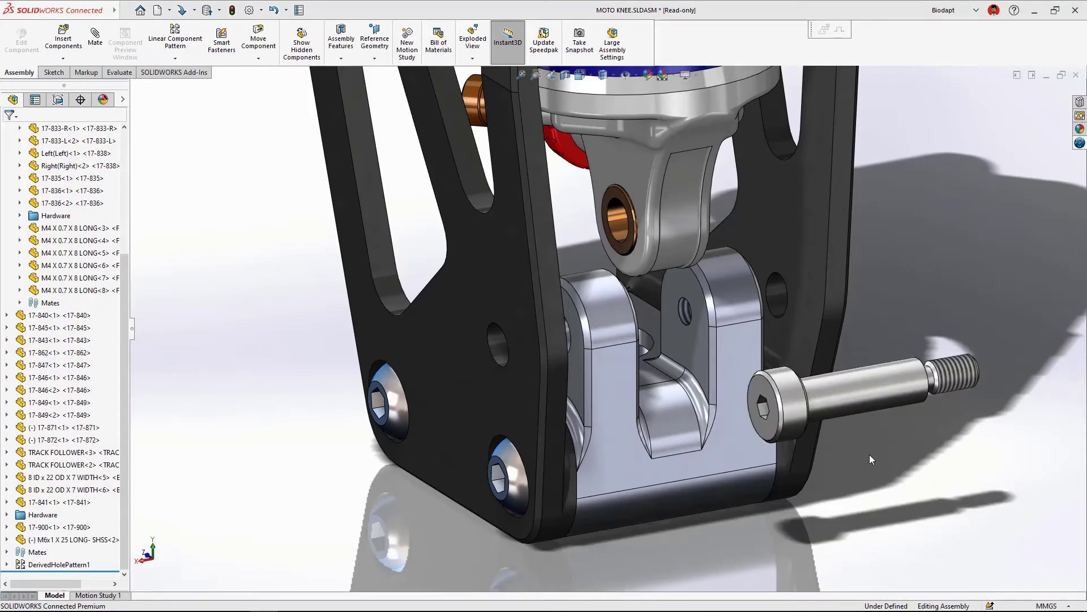
drag(837, 382, 856, 389)
click(885, 345)
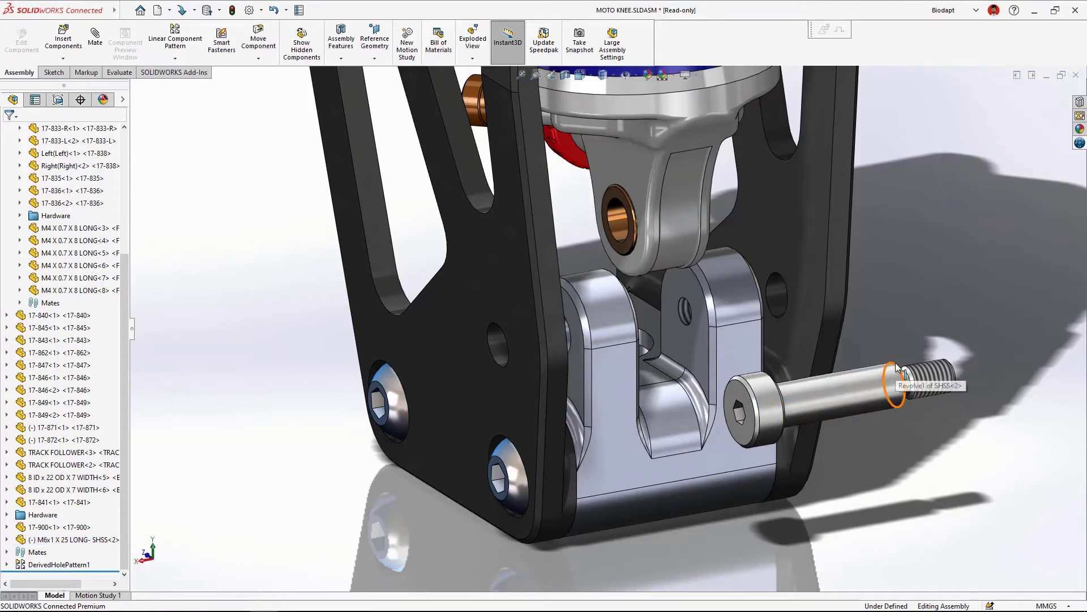
- Mate the shoulder screw into the bracket's threaded lug hole and the shock's lower eye concentric to the screw's shoulder
alt+drag(895, 362, 692, 316)
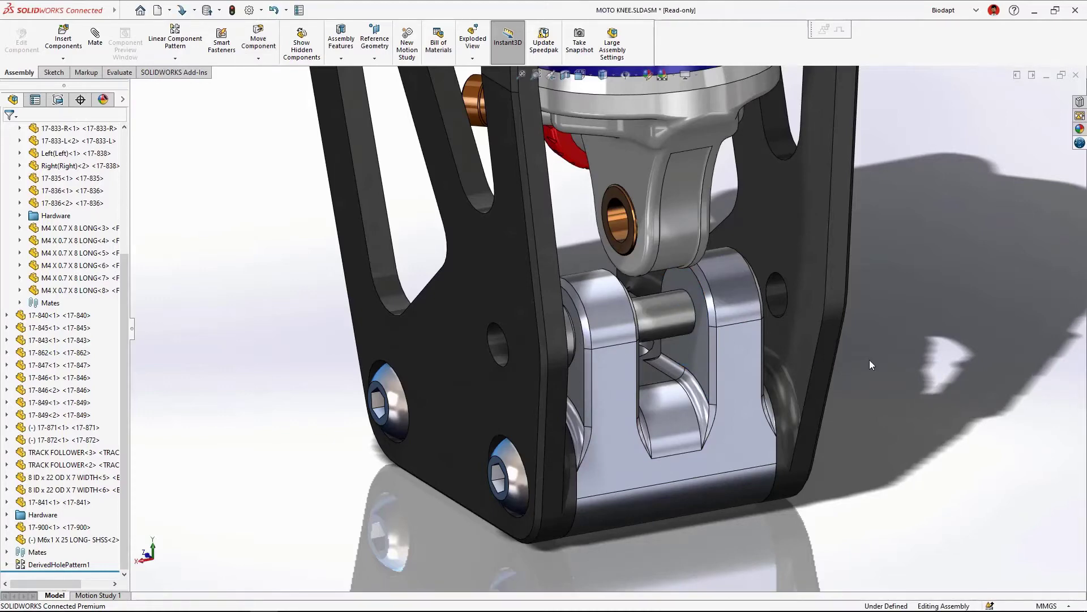
alt+drag(627, 224, 647, 303)
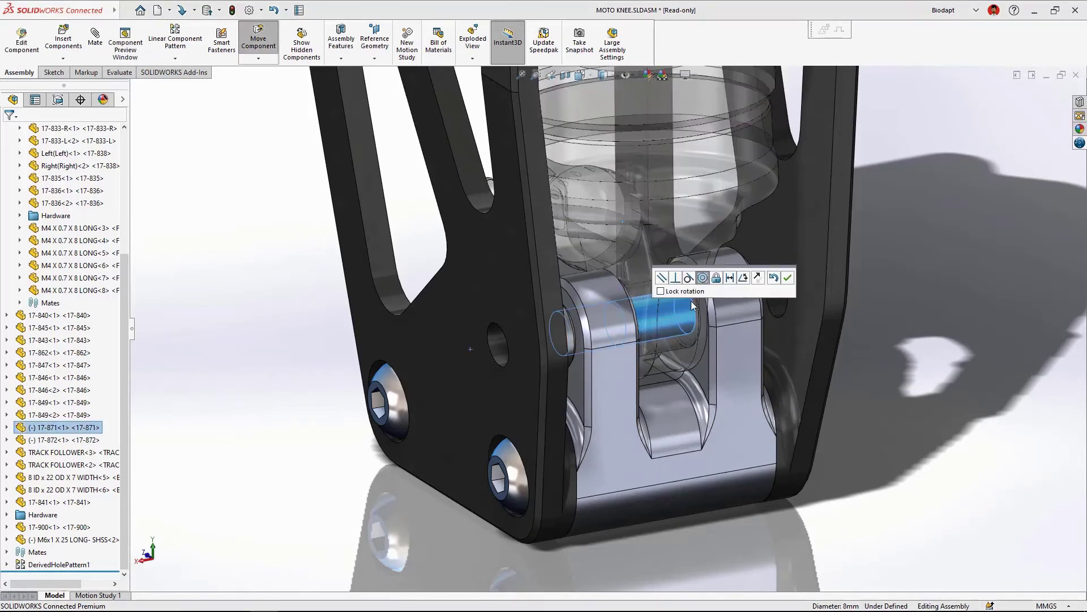
click(787, 279)
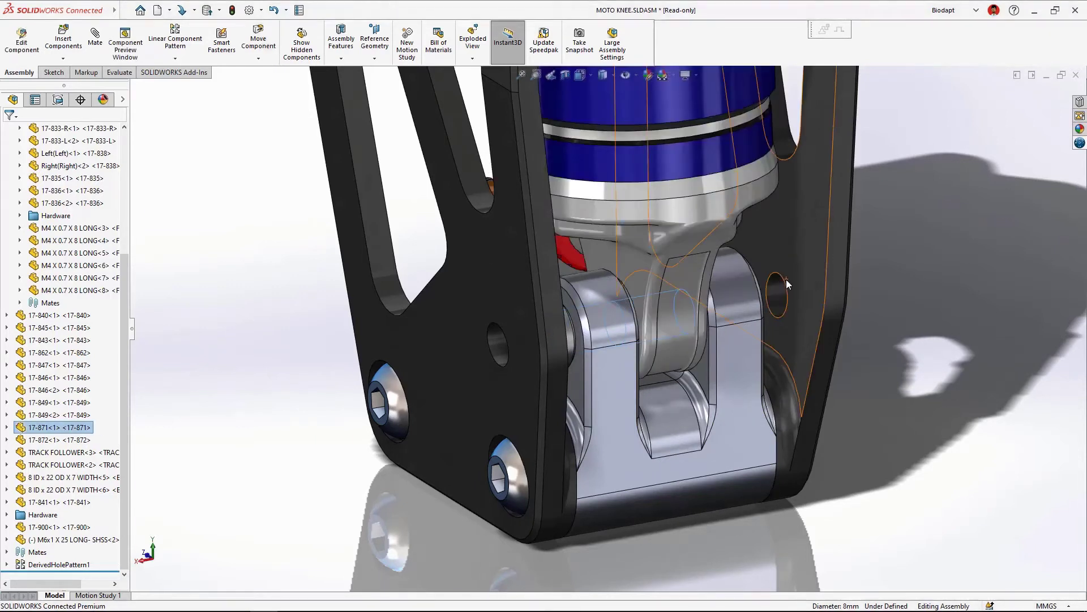
- Set the diameter of the 8 mm hole in side plate 17-833-R to 16 mm for access to the shoulder screw's head
middle_drag(607, 328, 562, 356)
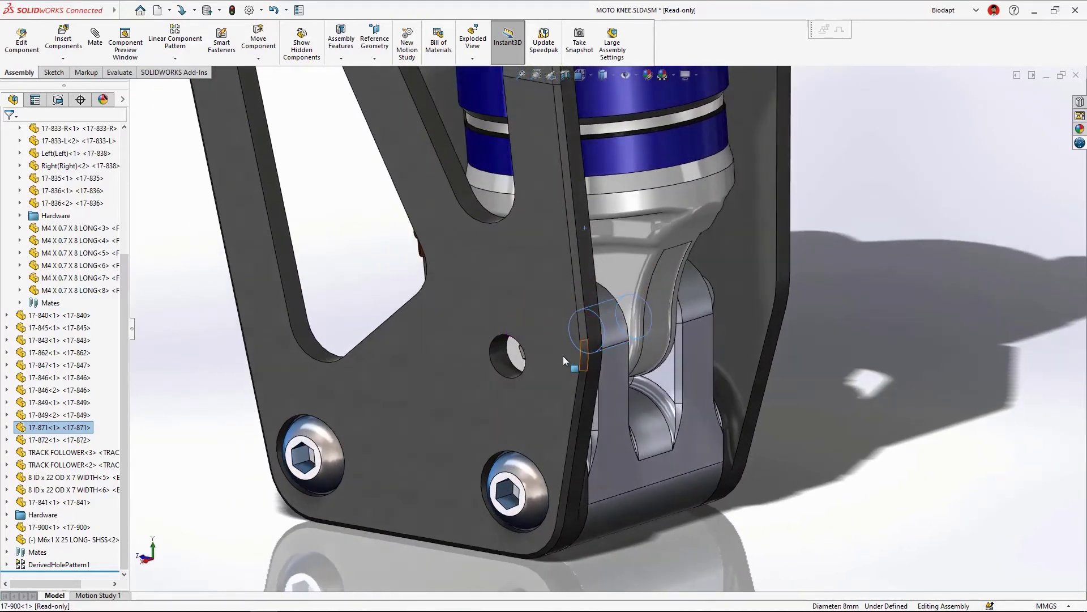
click(502, 367)
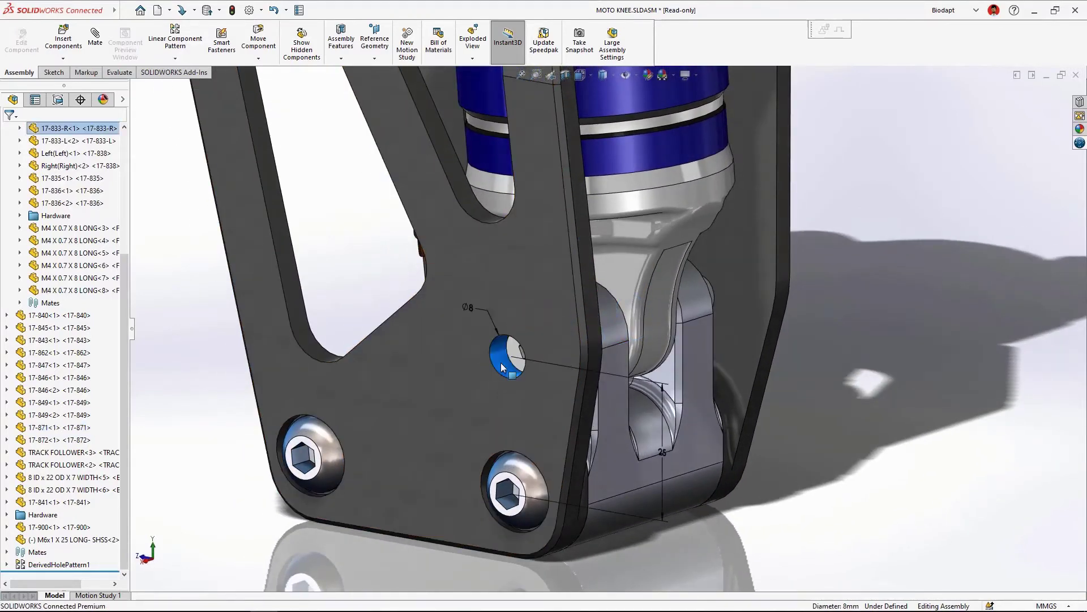
double_click(470, 307)
text(16)
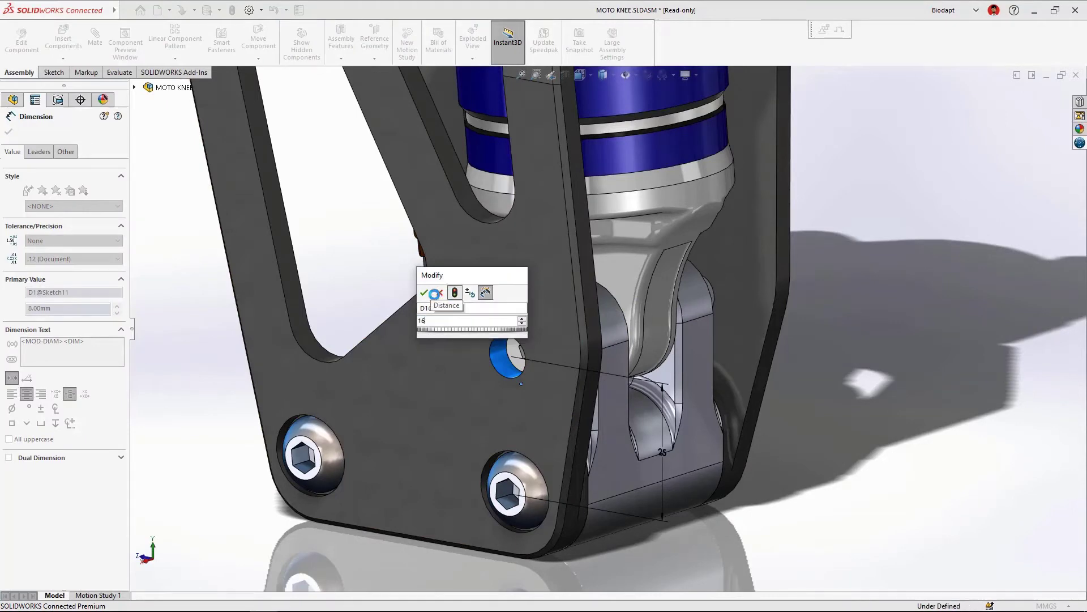
click(425, 295)
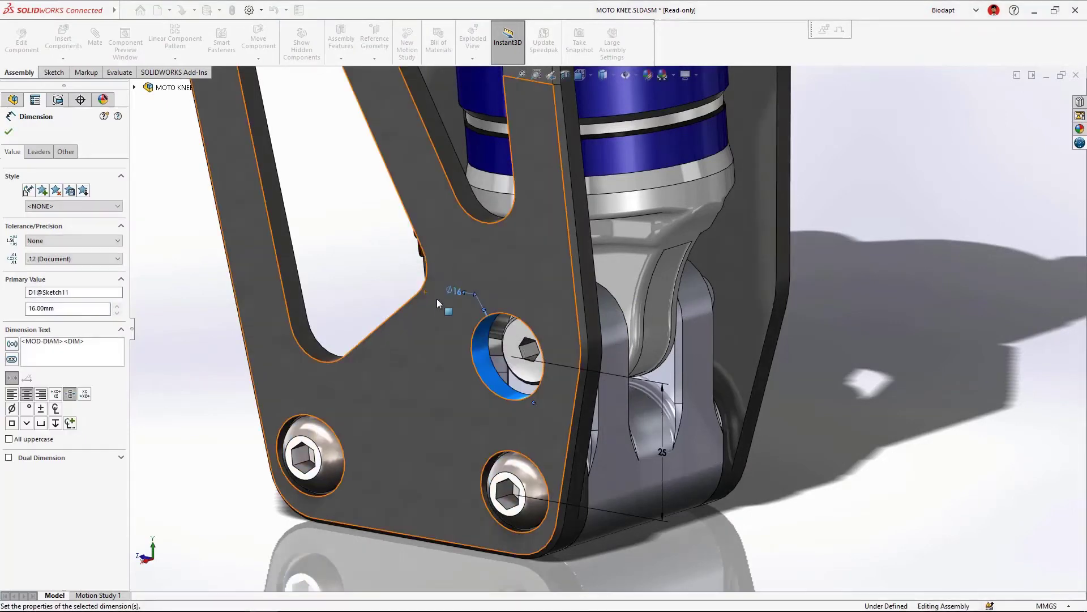
middle_drag(439, 297, 529, 307)
key(Escape)
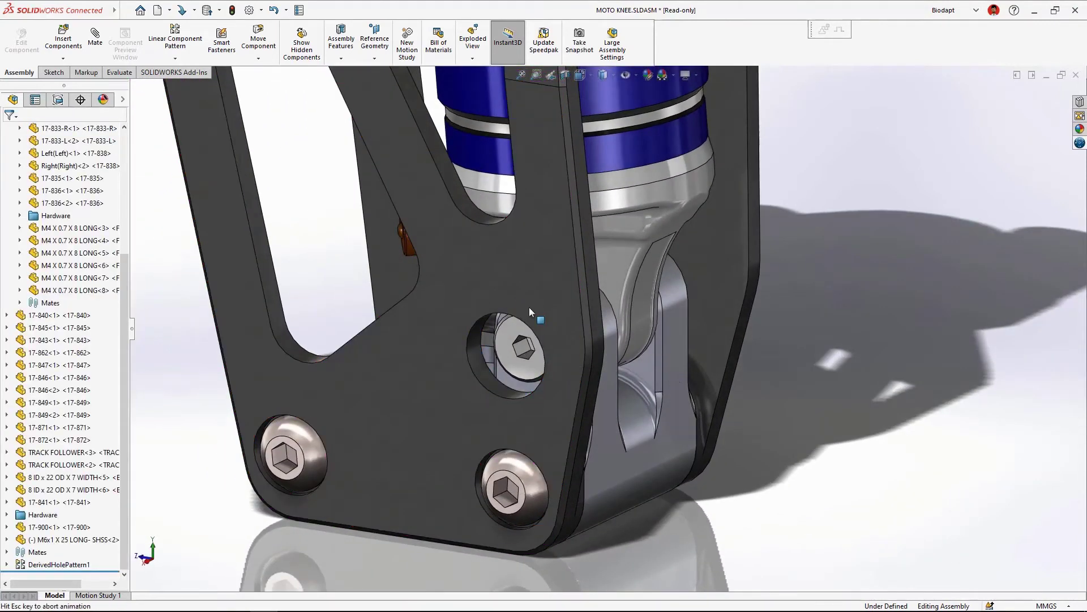
- Edit the concentric mate between the M6x2 X 30 shoulder screw and upper bracket 17-840, moving the screw to the bracket's other upper hole
key(f)
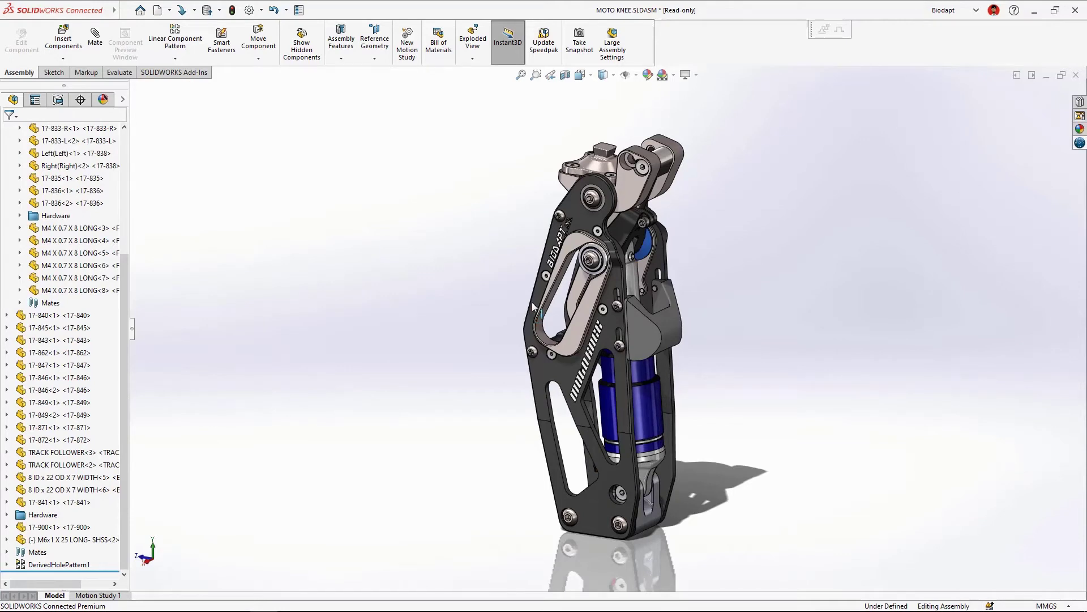
mouse_move(627, 192)
mouse_down()
mouse_move(610, 245)
mouse_move(636, 189)
mouse_move(630, 224)
mouse_move(607, 248)
mouse_move(629, 184)
mouse_move(621, 241)
mouse_move(630, 181)
mouse_move(628, 198)
mouse_up()
scroll(629, 198, down, 6)
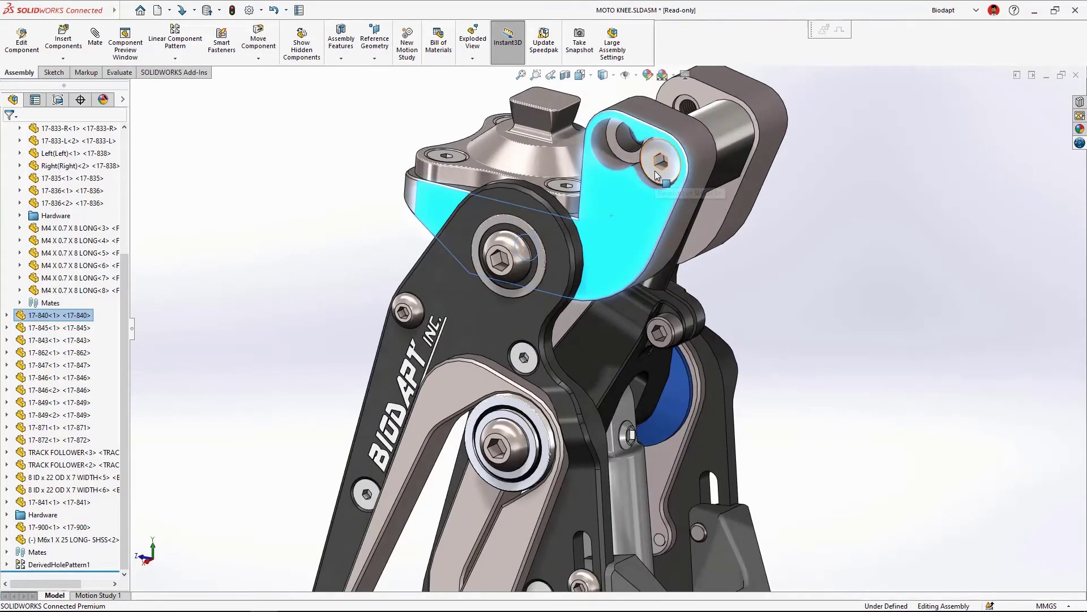
click(655, 173)
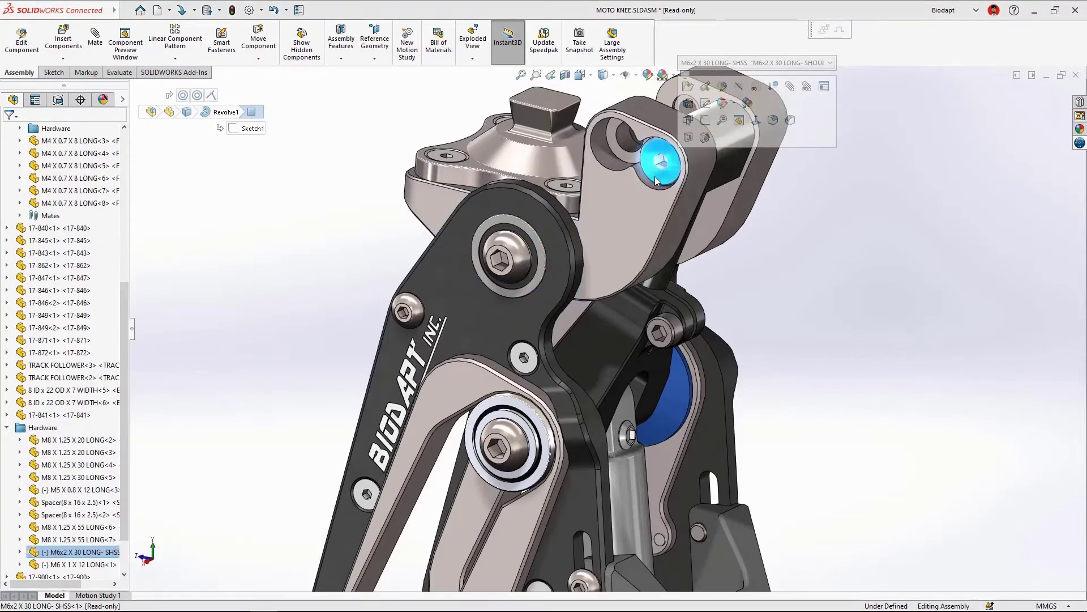
key(d)
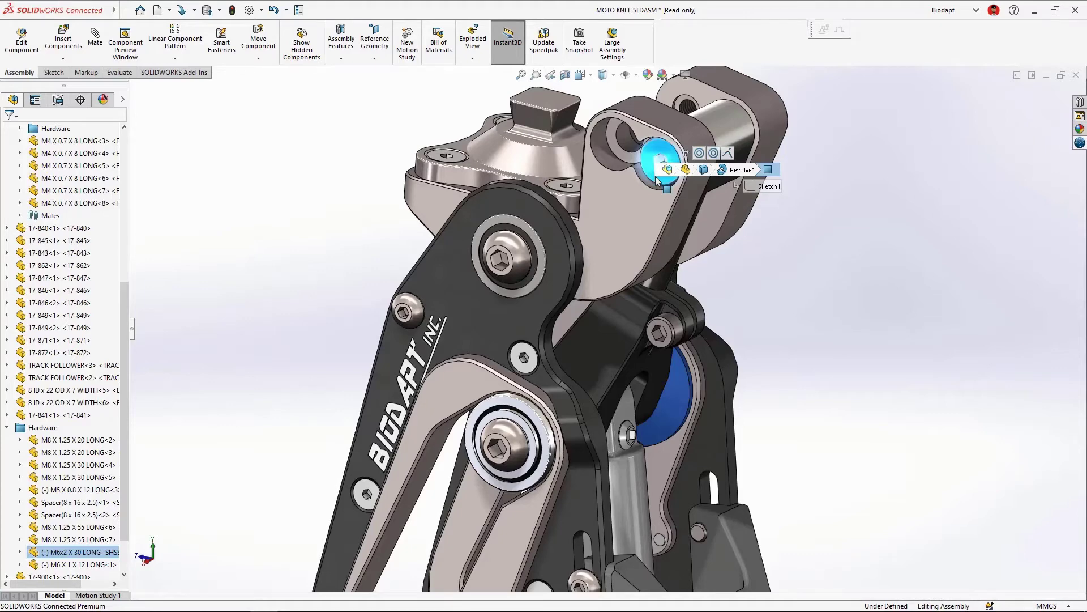
click(732, 169)
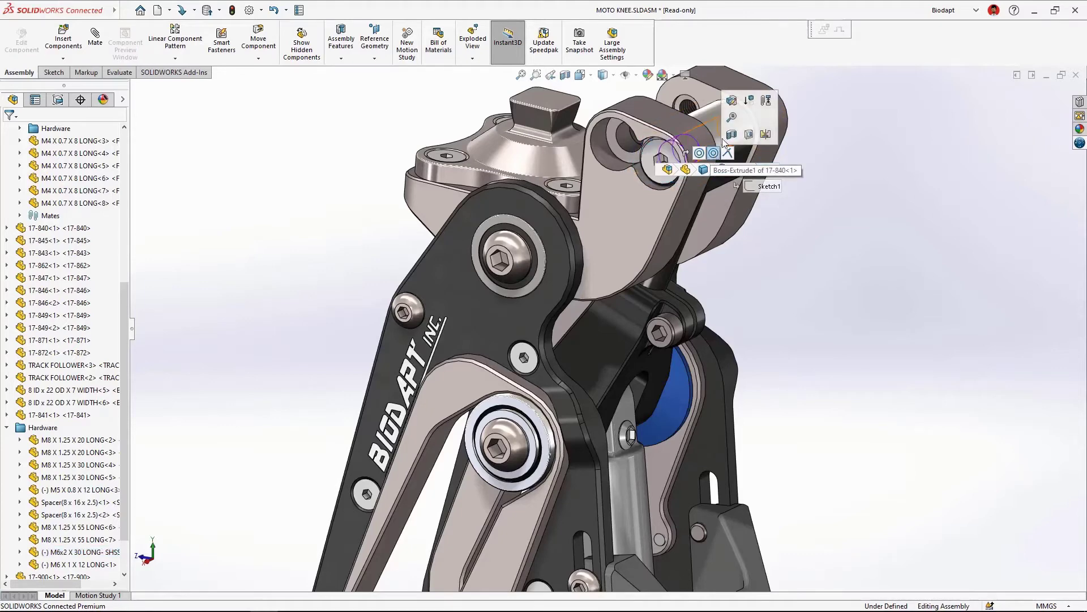
click(730, 102)
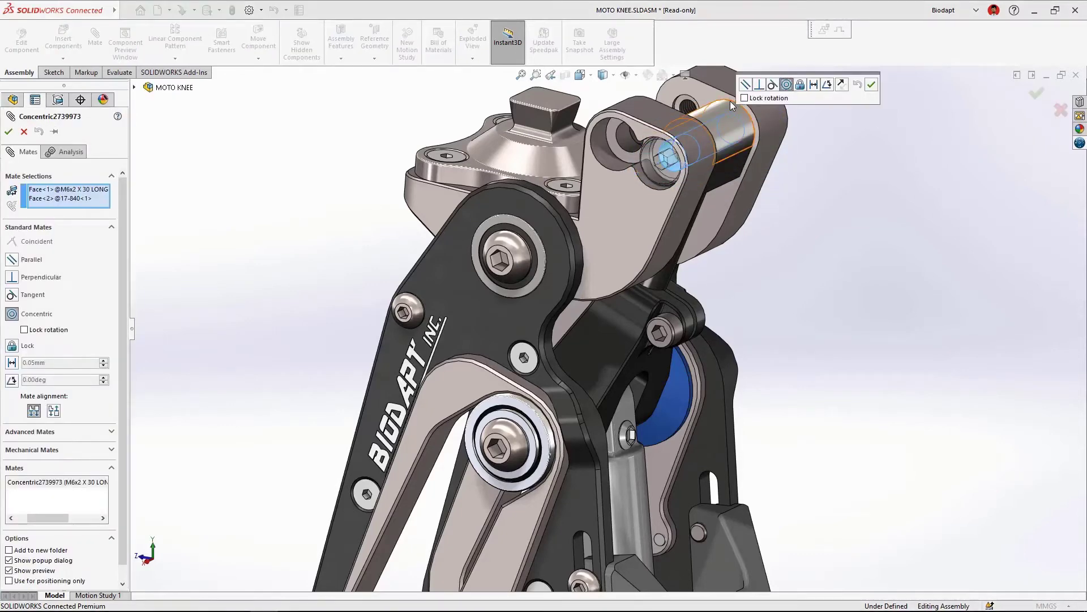
click(663, 151)
click(626, 141)
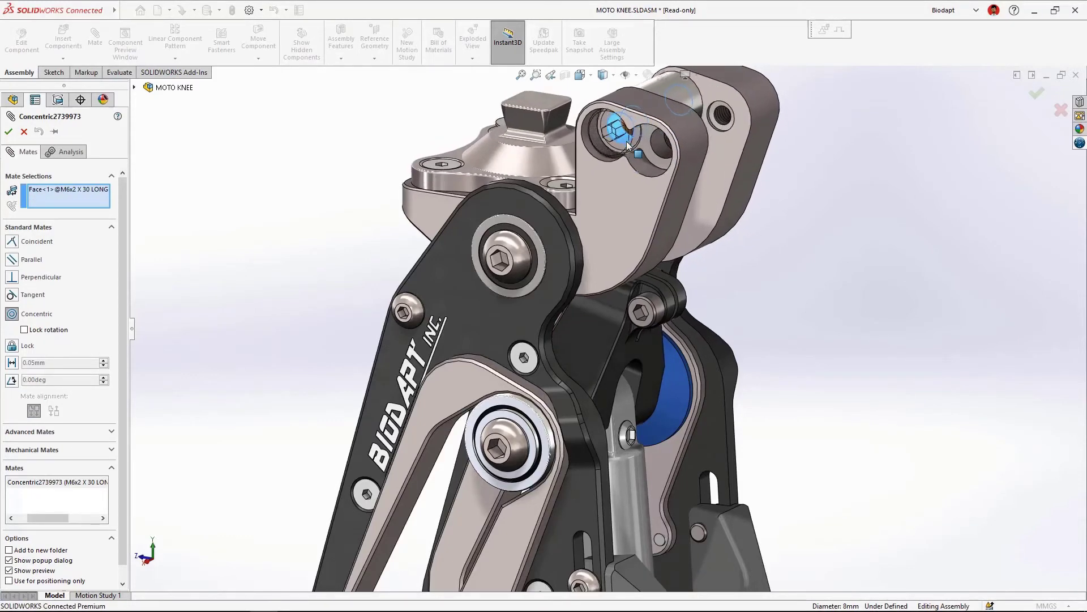
key(Return)
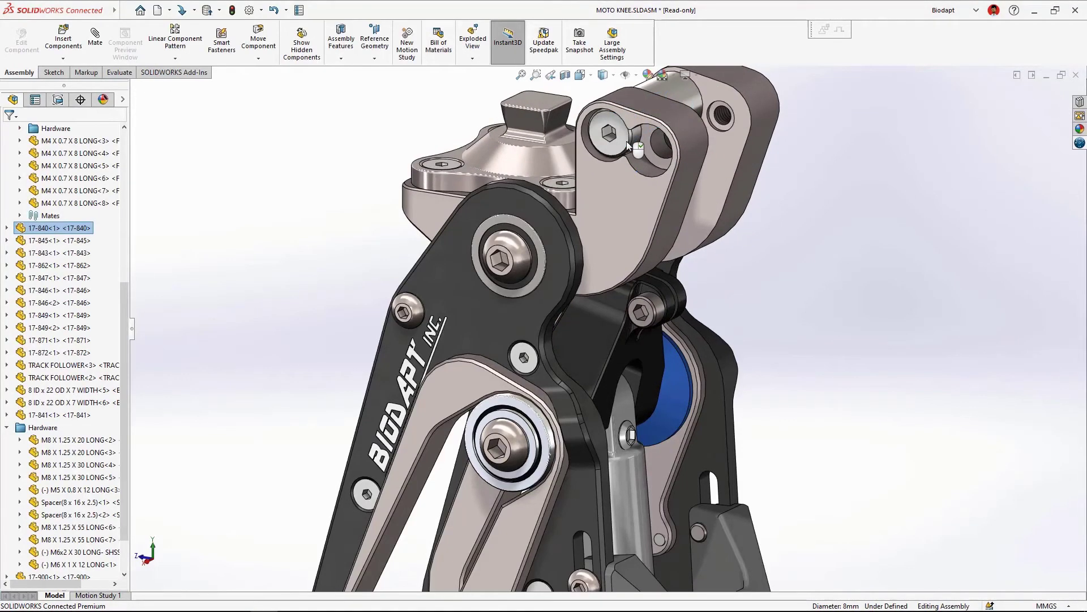
- Calculate Interference Detection on bracket 17-840 with Create fasteners folder enabled
click(620, 192)
middle_drag(631, 222, 549, 221)
mouse_move(626, 236)
middle_down()
mouse_move(626, 250)
mouse_move(627, 238)
middle_up()
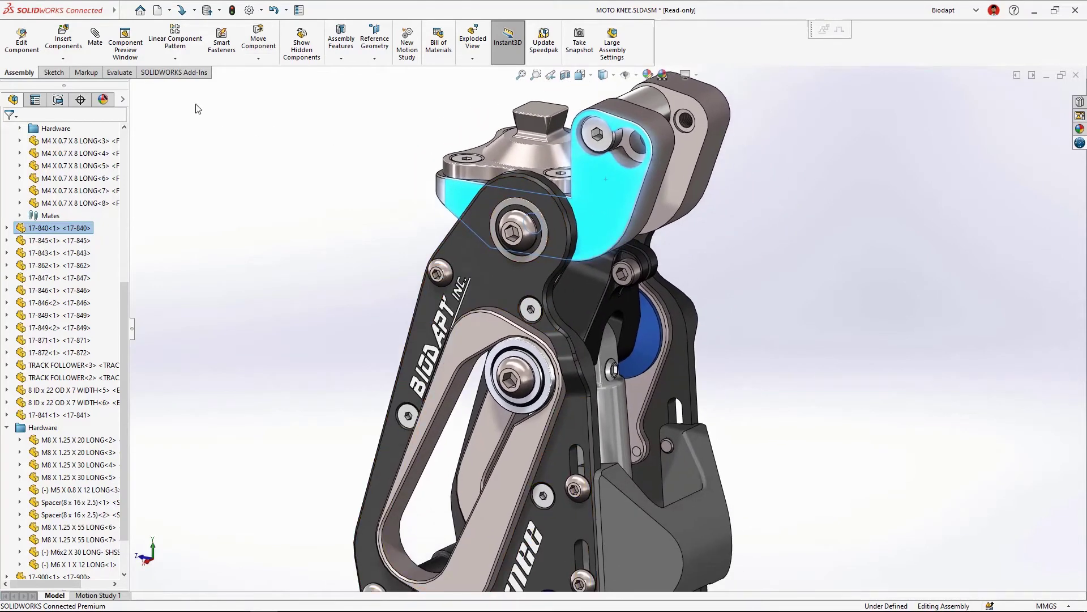
click(120, 73)
click(50, 45)
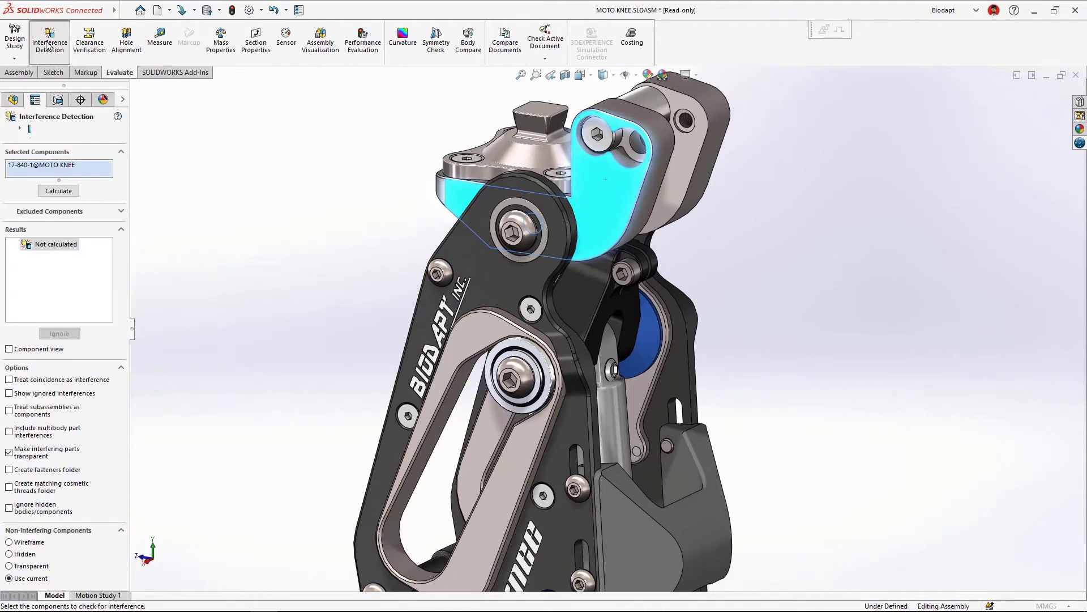
click(47, 470)
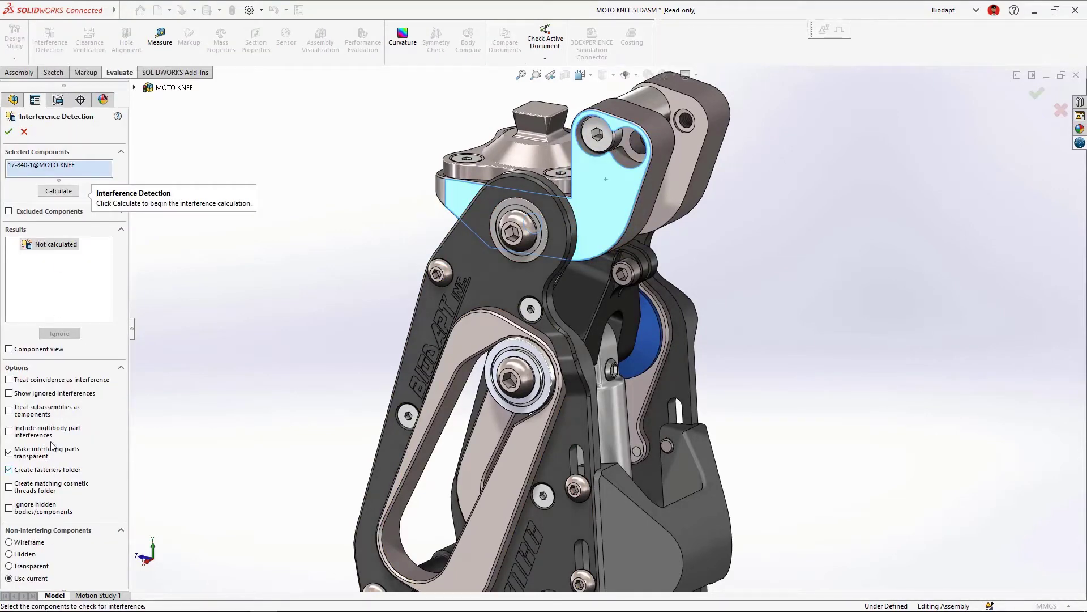
click(59, 191)
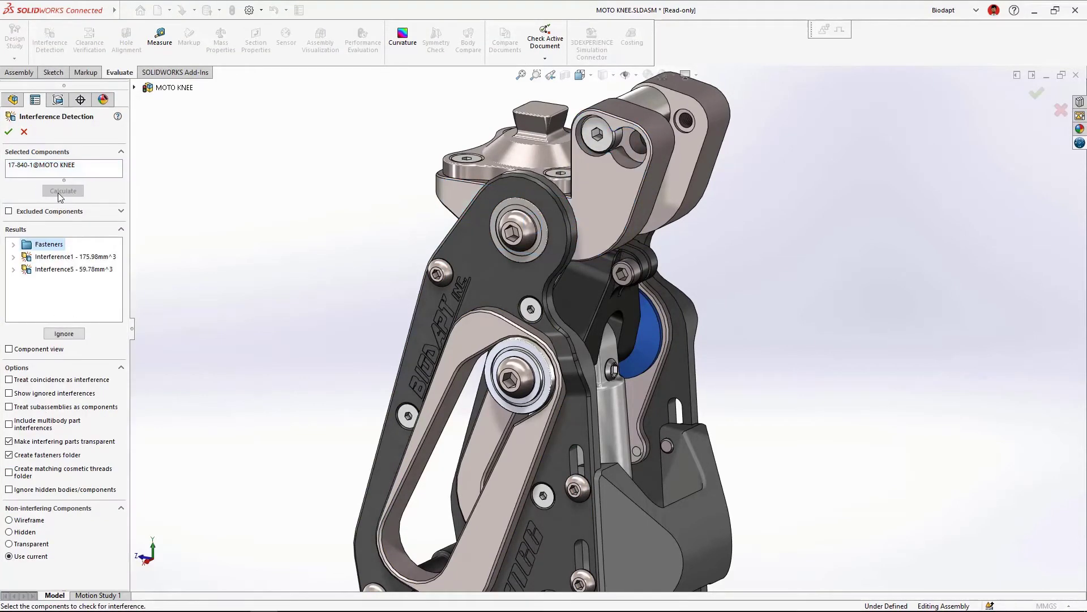
- Examine the two non-fastener interferences with non-interfering components in wireframe, highlighting both parts of the first one
click(63, 256)
click(63, 269)
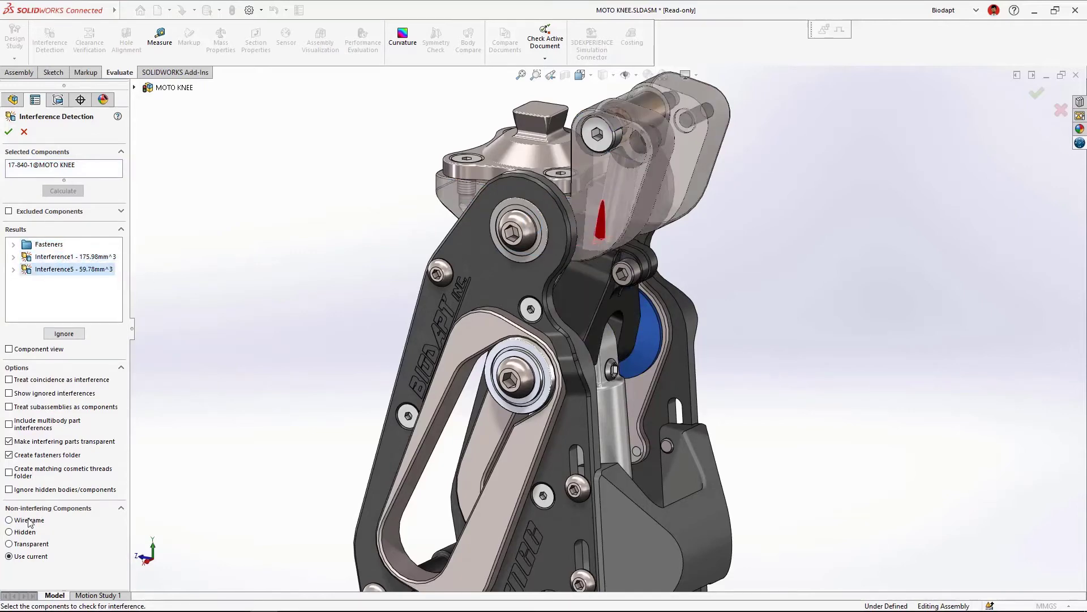
click(10, 520)
click(64, 257)
click(66, 270)
double_click(57, 257)
click(64, 269)
click(63, 282)
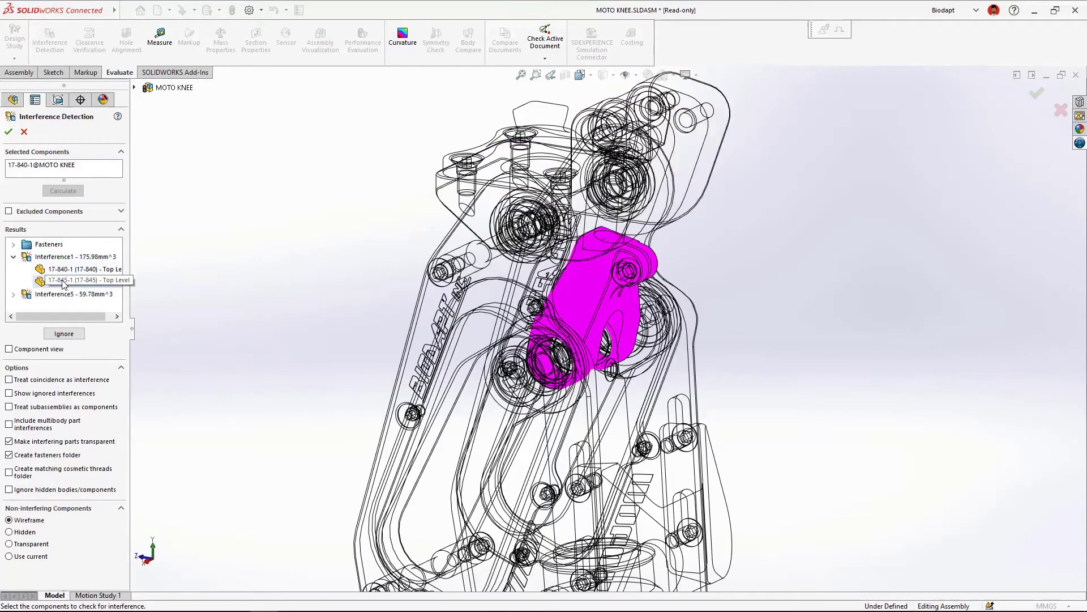
- Highlight both parts involved in the second interference and close Interference Detection
double_click(50, 294)
click(62, 294)
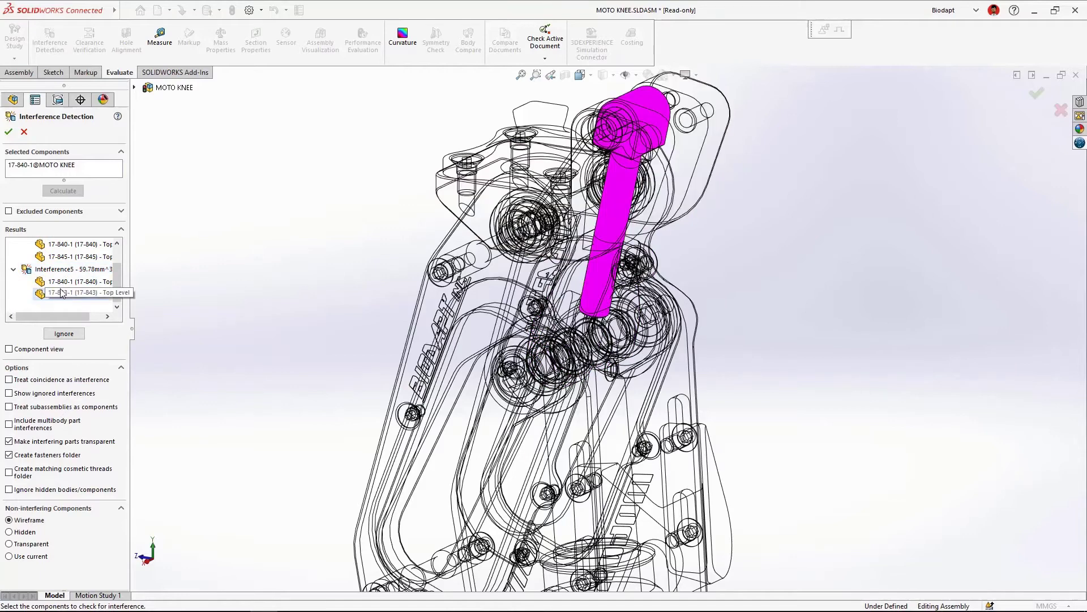
click(63, 282)
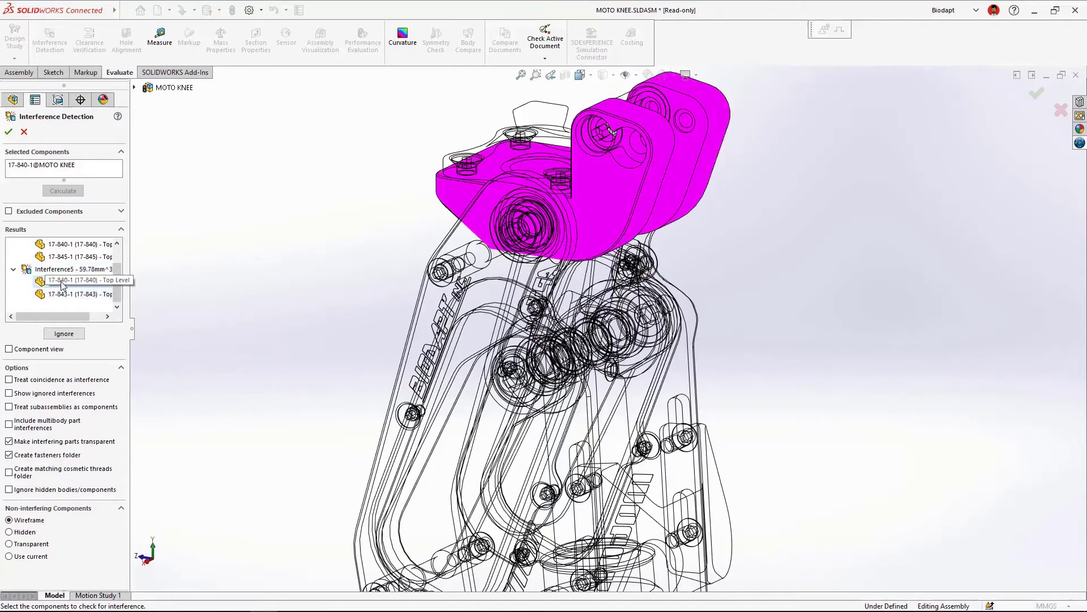
click(9, 131)
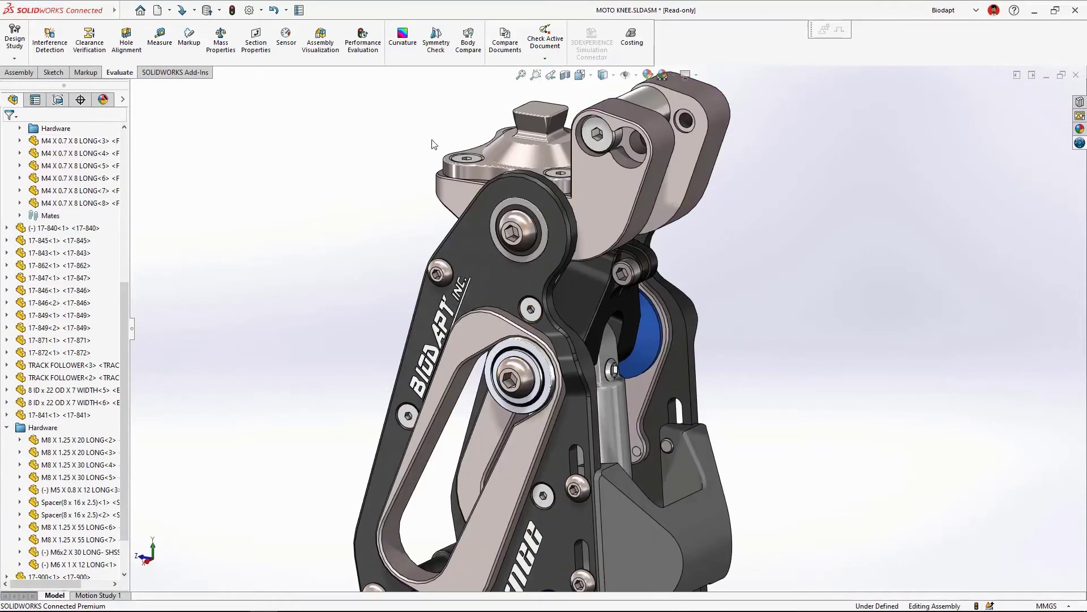
- Open the view orientation choices for the assembly
click(590, 79)
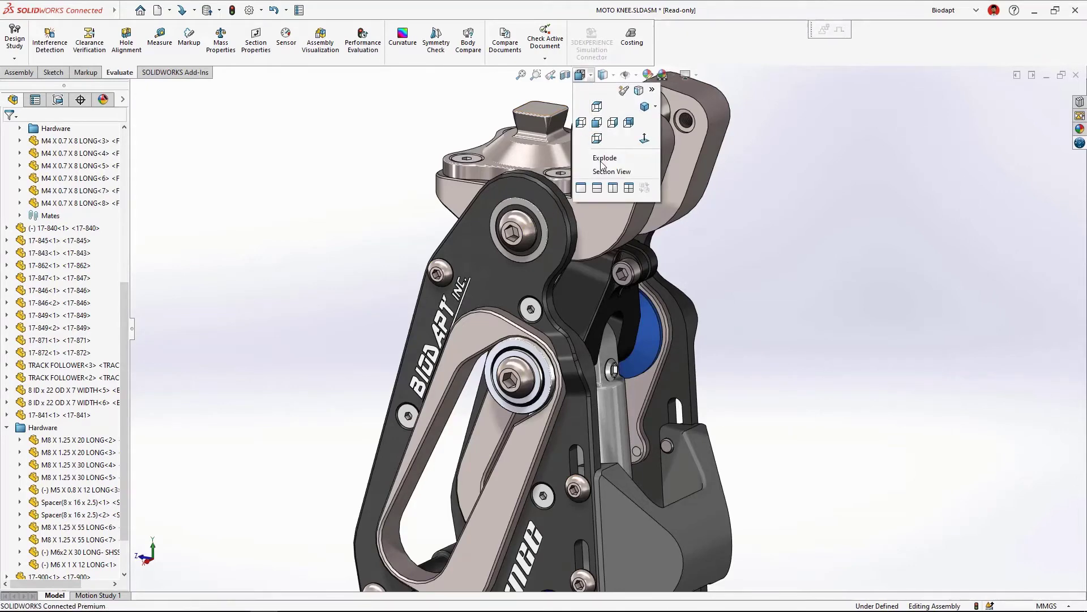
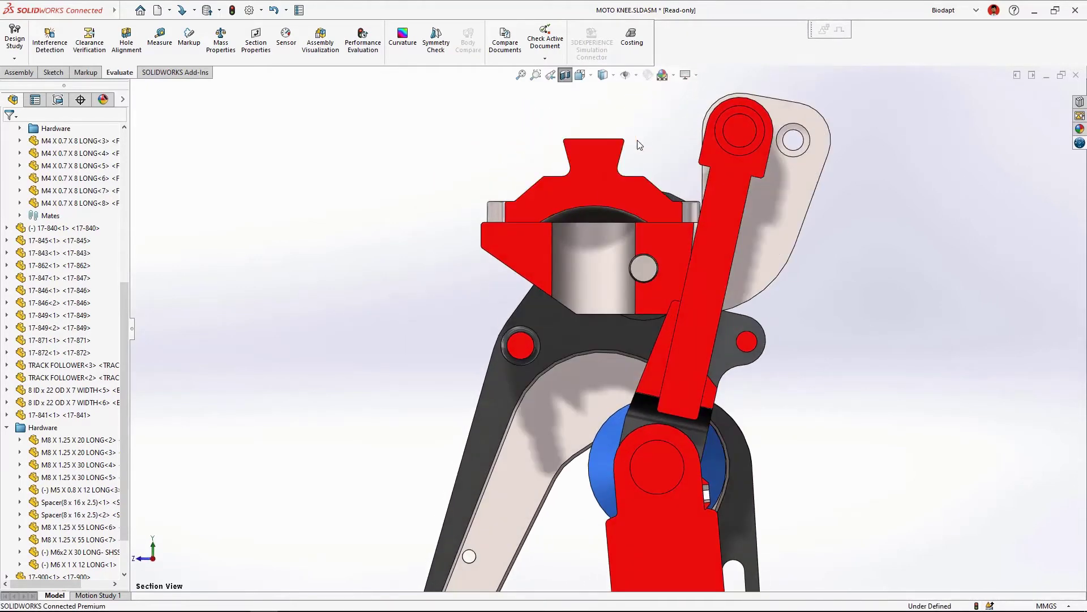
- Swing part 17-840 down in the sectioned knee and set up Move Component with collision detection limited to selected components
drag(749, 206, 702, 266)
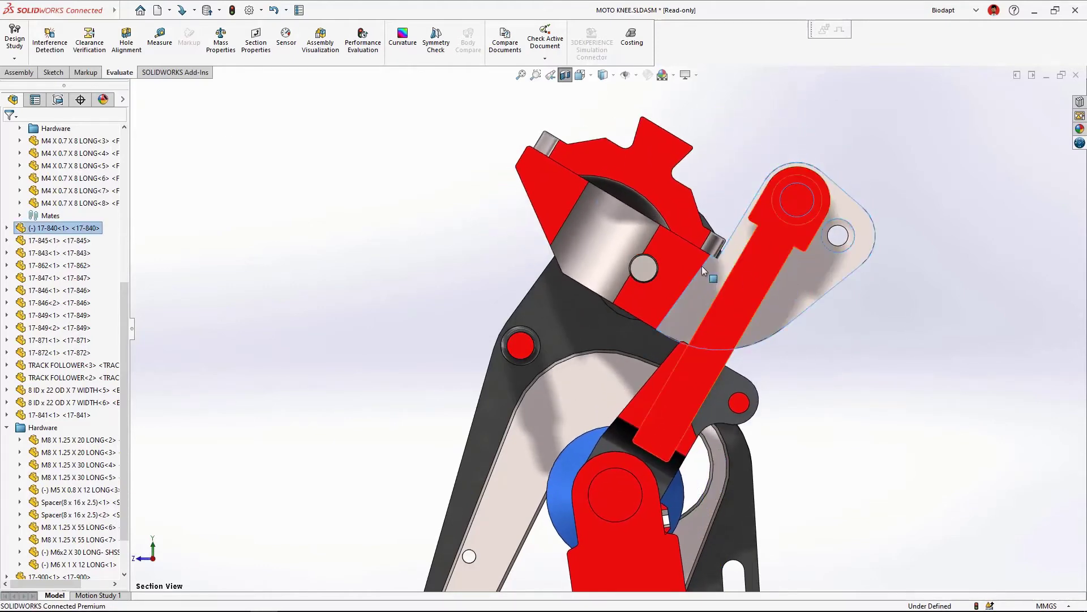
click(397, 198)
click(19, 72)
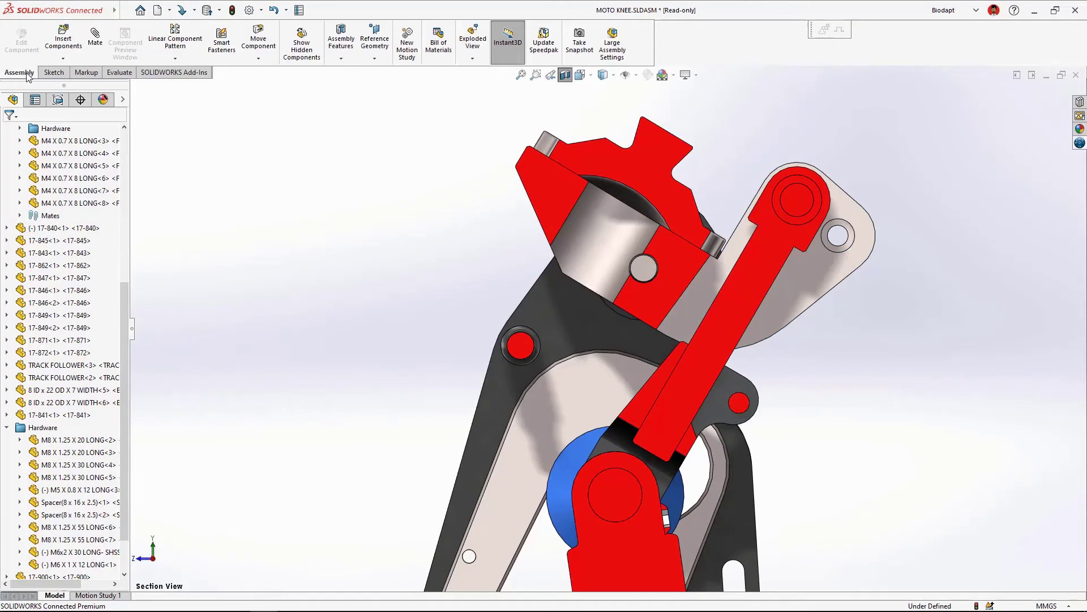
click(258, 41)
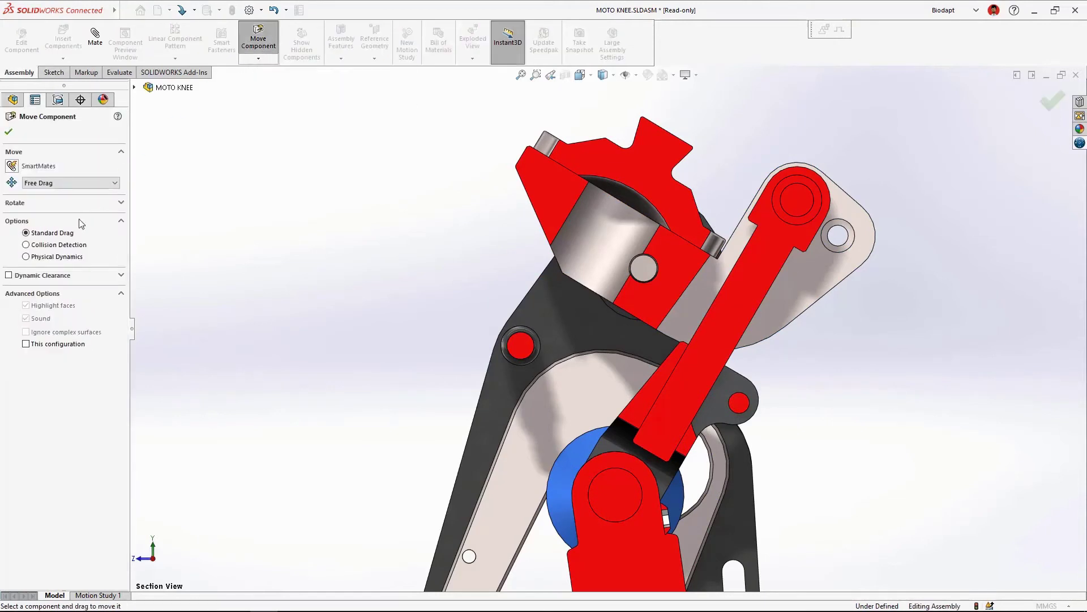
click(26, 245)
click(46, 294)
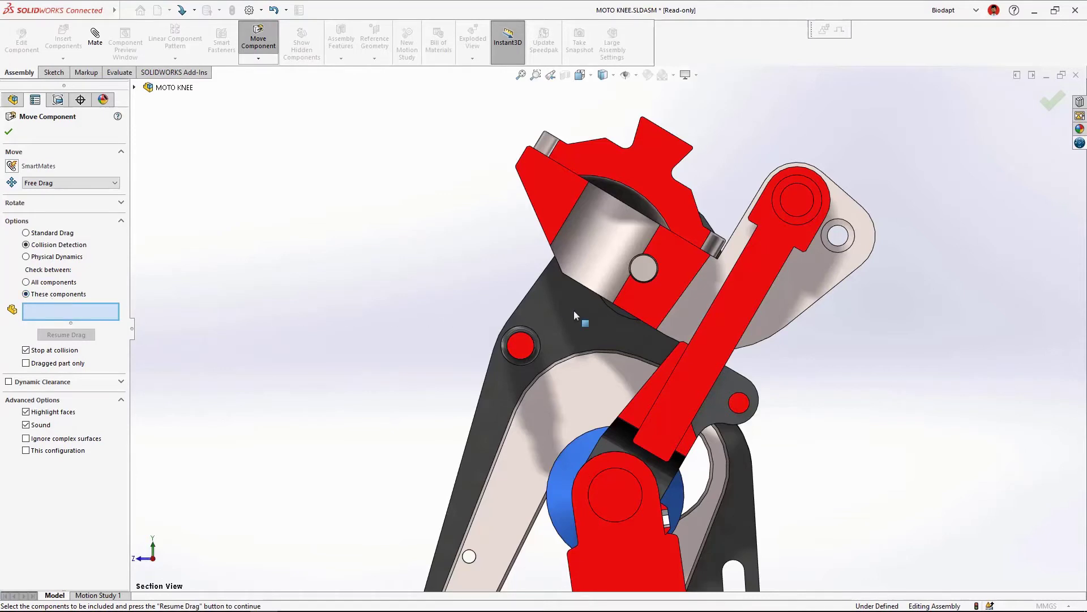
- Include parts 17-840, 17-843 and 17-845 in the collision check and resume dragging
click(682, 308)
click(726, 324)
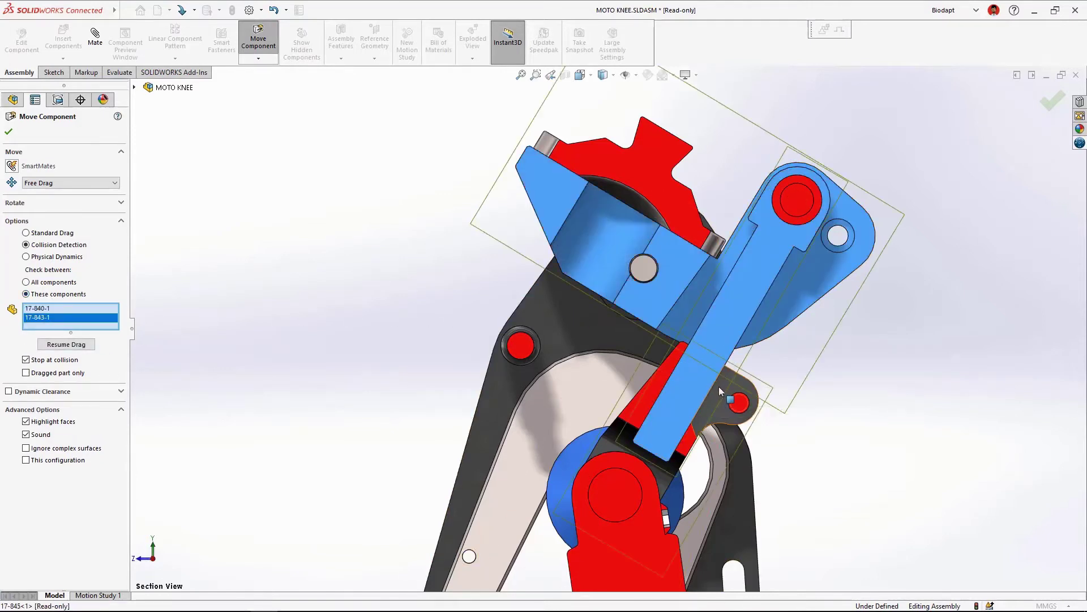
click(718, 386)
right_click(793, 364)
click(817, 413)
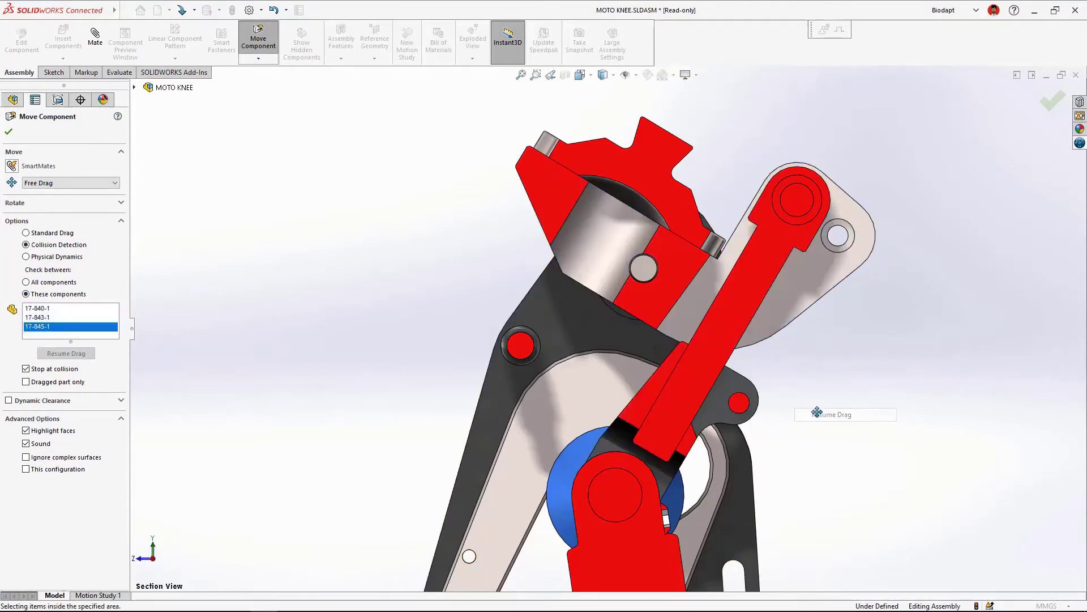
- Swing part 17-840 upward to test for a collision with the selected parts, and exit Move Component
drag(778, 314, 757, 245)
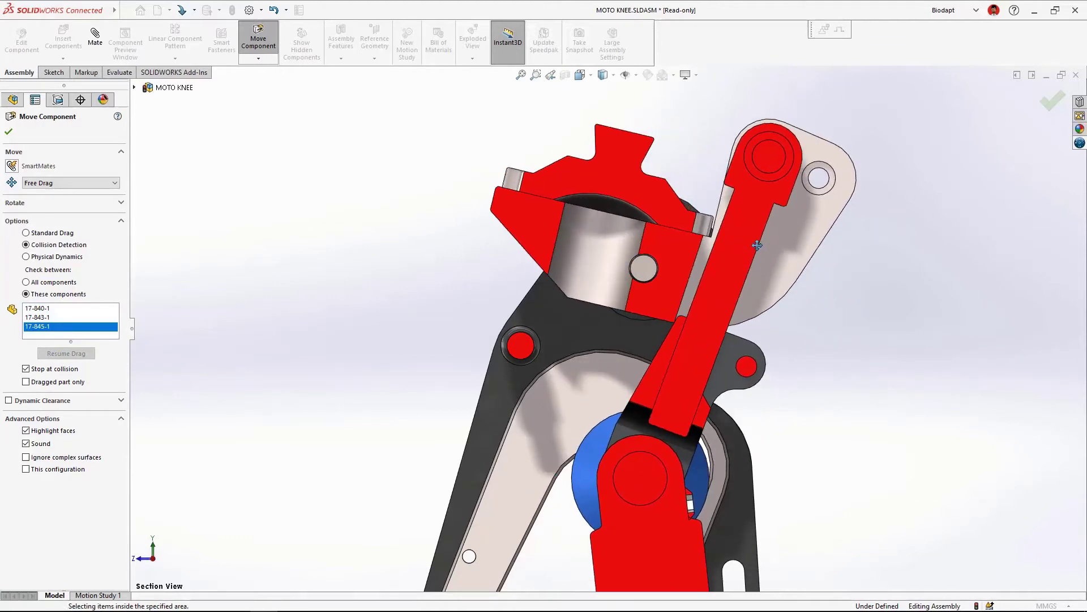
drag(778, 295, 747, 239)
key(Escape)
- Set the pocket angle of part 17-840 to 12 degrees and rebuild the assembly
middle_drag(747, 239, 702, 278)
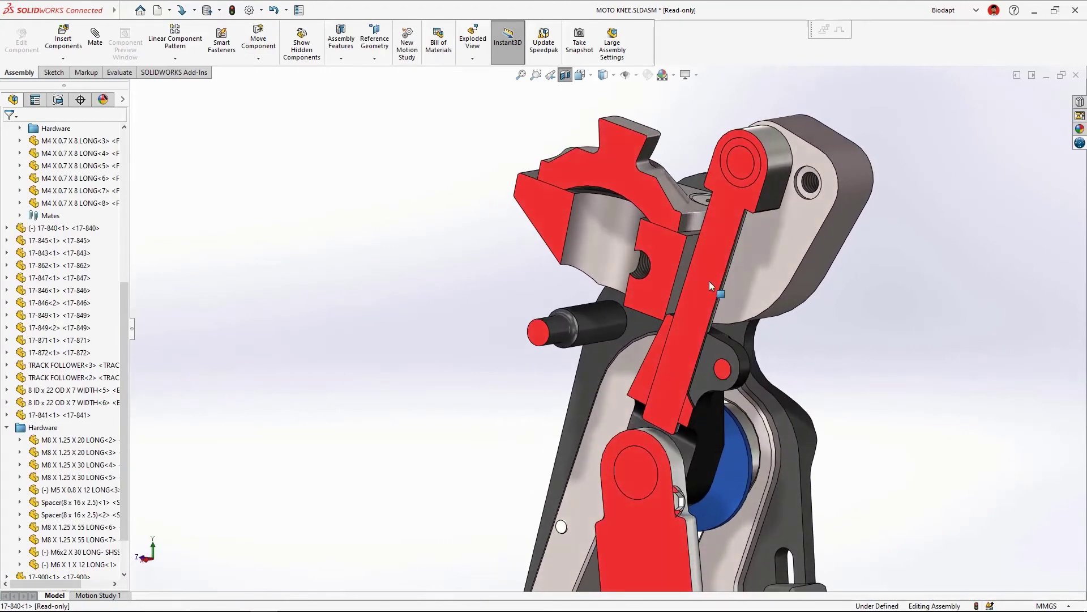
click(684, 267)
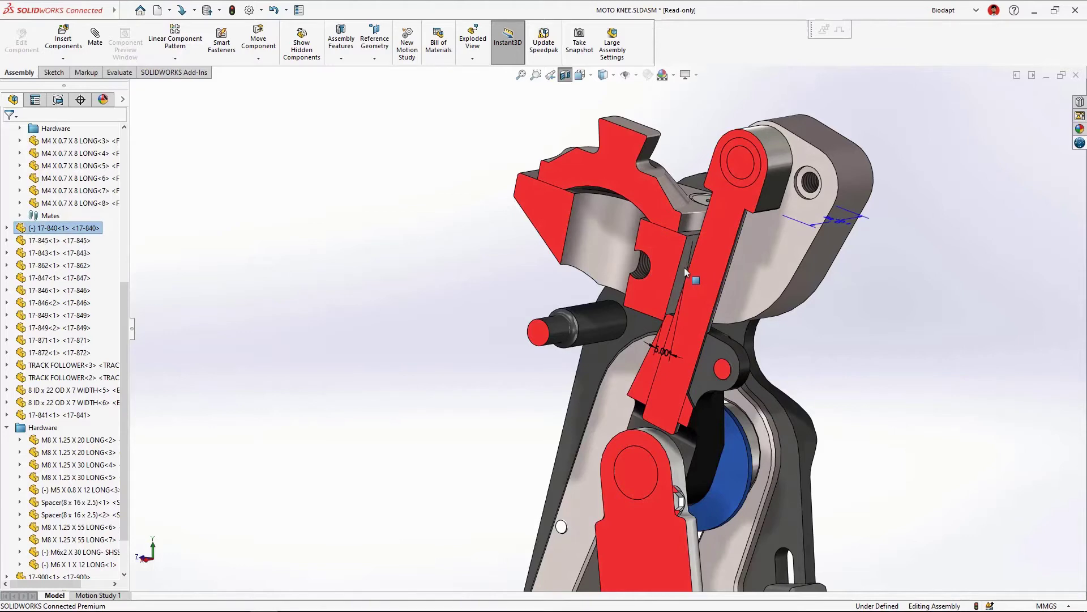
double_click(661, 353)
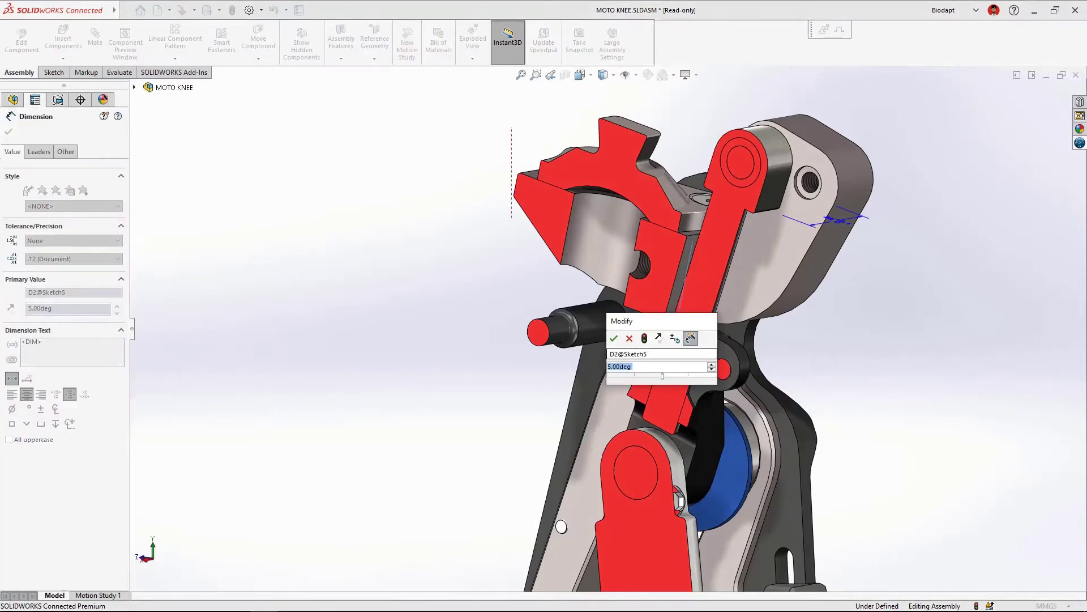
text(12)
click(646, 340)
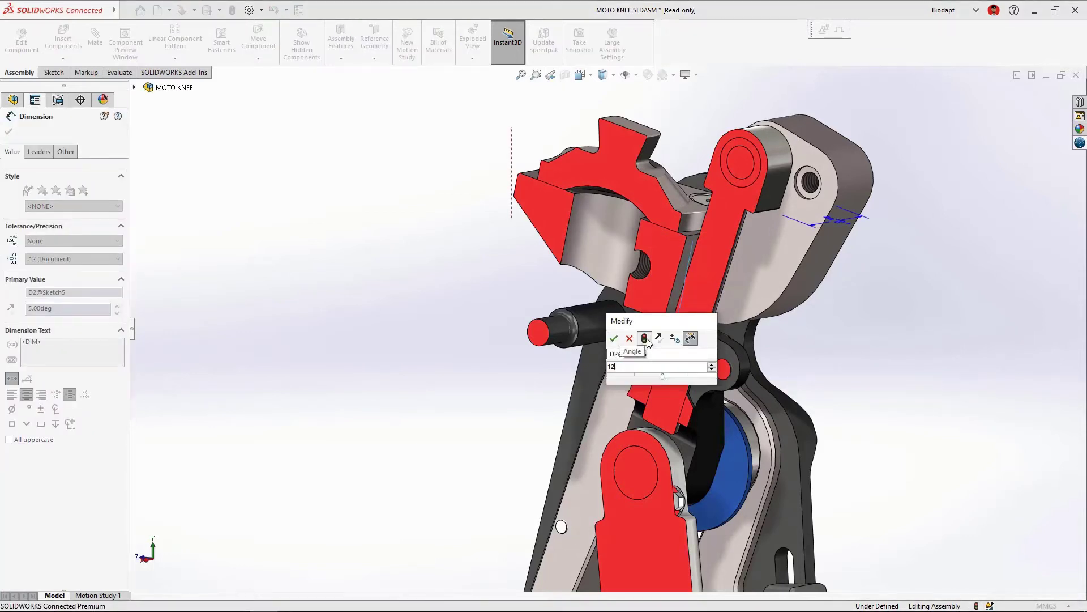
click(615, 338)
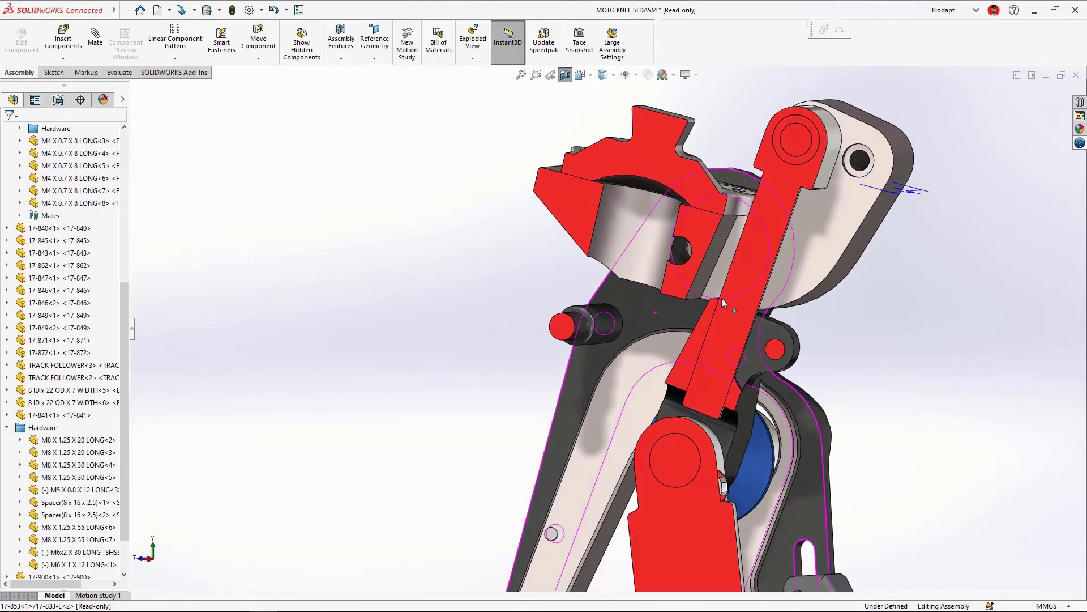
- Swing part 17-840 upward through its travel in the section view to check the pocket clearance
middle_drag(719, 281, 682, 278)
drag(691, 310, 701, 194)
drag(695, 306, 688, 224)
click(738, 273)
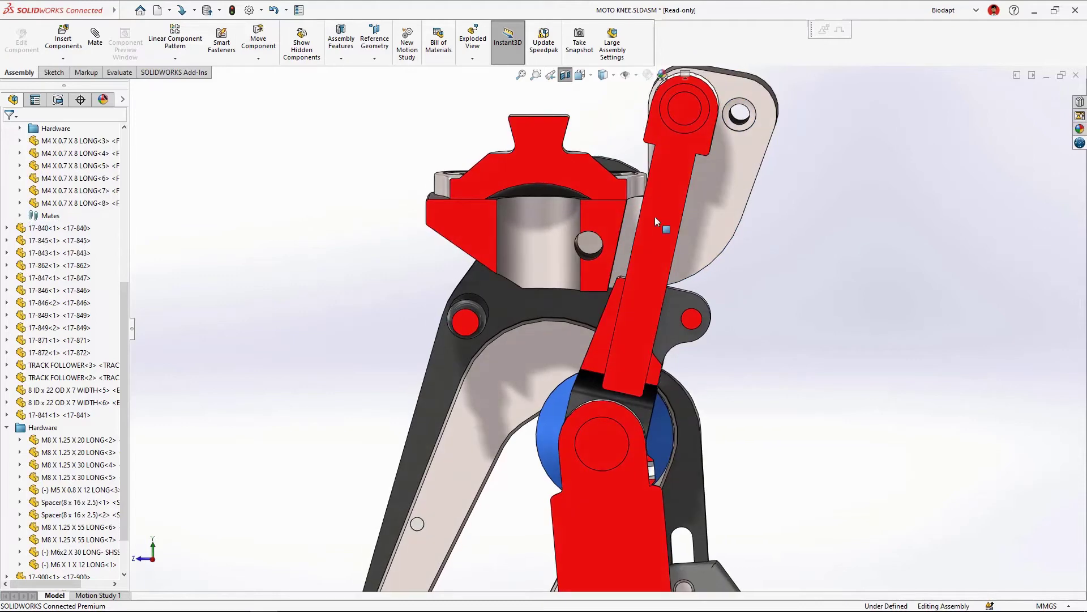
- Turn off the section view and select the side face of part 17-840 on the whole knee
click(565, 78)
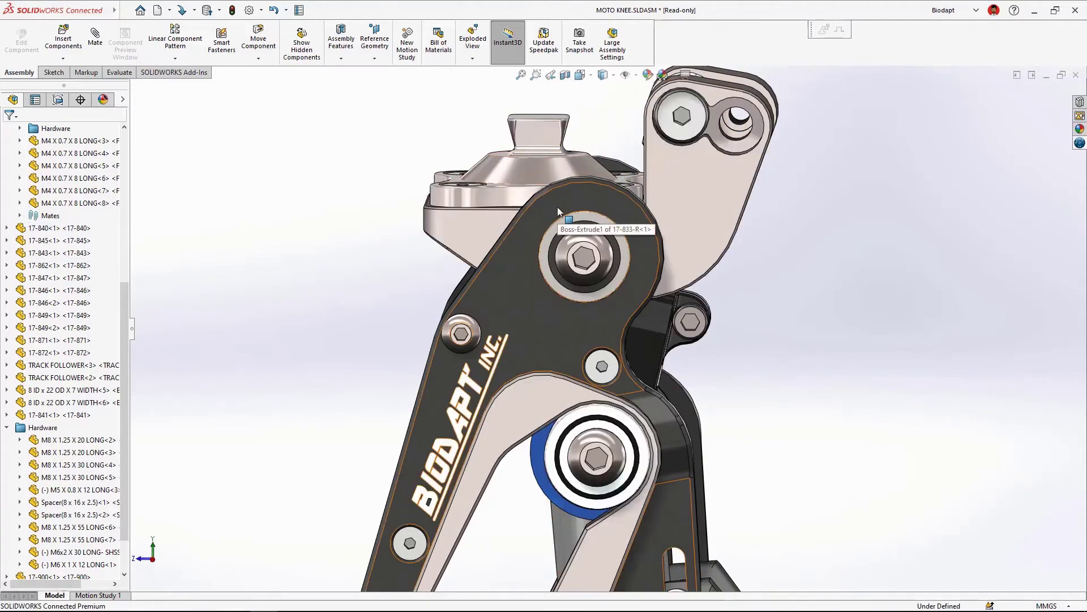
key(f)
middle_drag(589, 225, 664, 149)
click(664, 148)
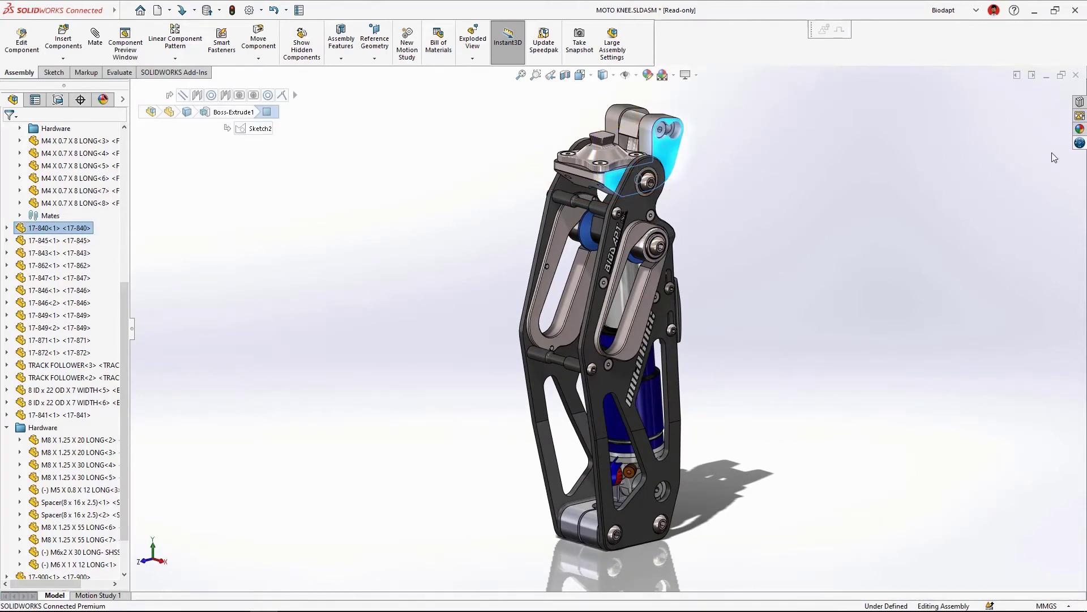
- Search 3DEXPERIENCE for 840 and open the 17-840 TOP PIVOT MOUNT drawing
click(1080, 144)
click(898, 118)
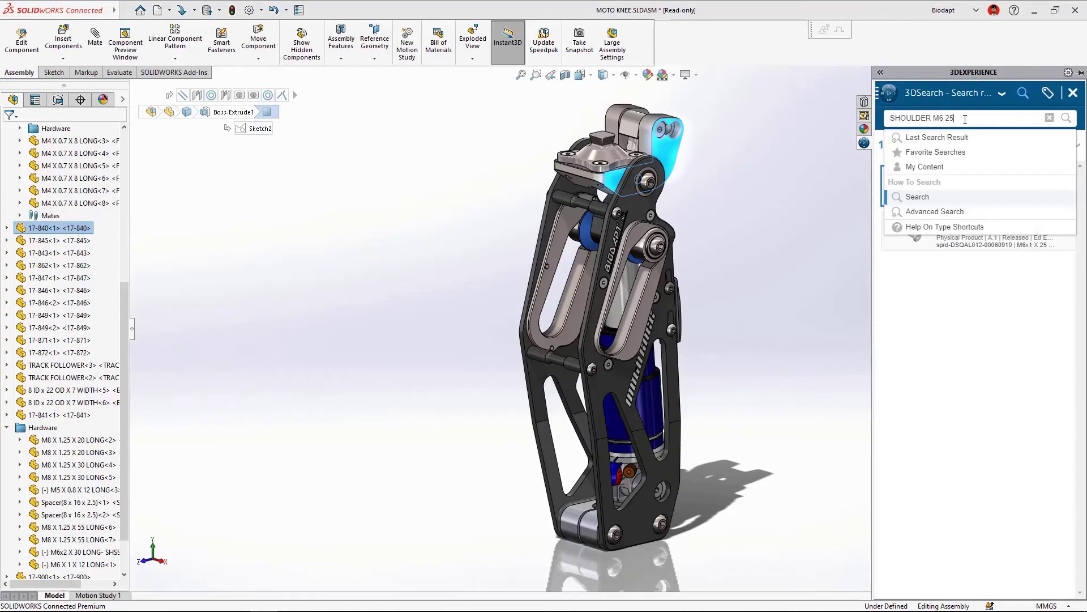
text(840)
key(Return)
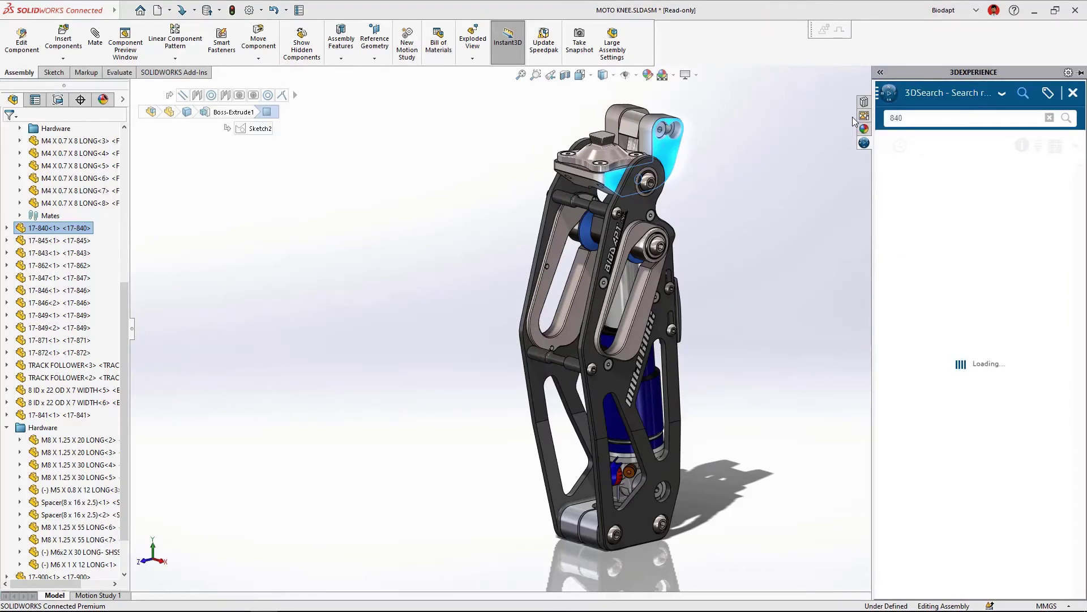
click(974, 277)
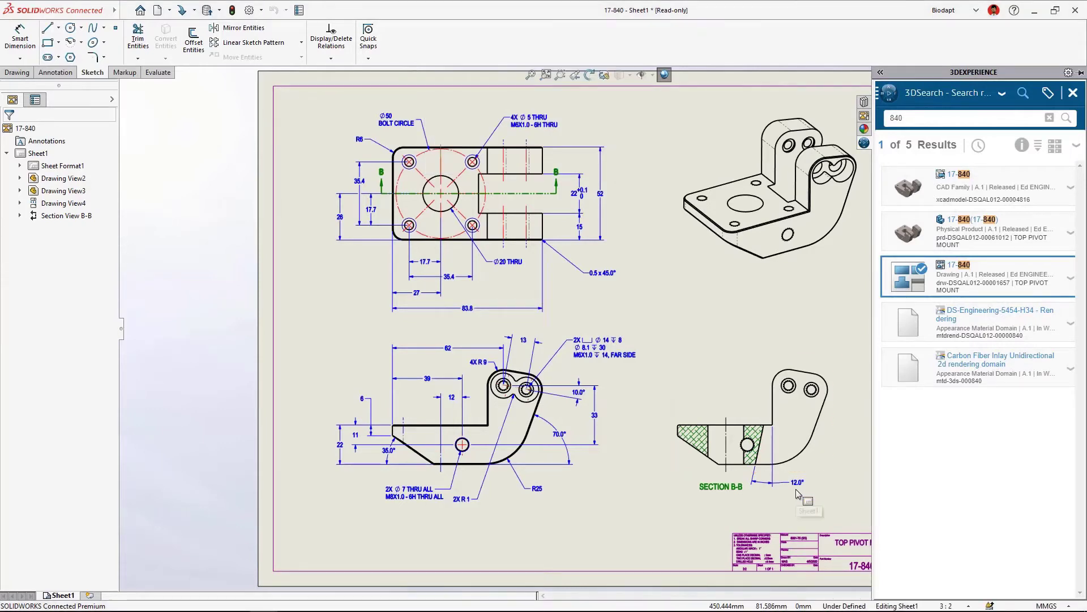
- Close the search results and widen the MySession list to show the revision and maturity state of 17-840
click(796, 489)
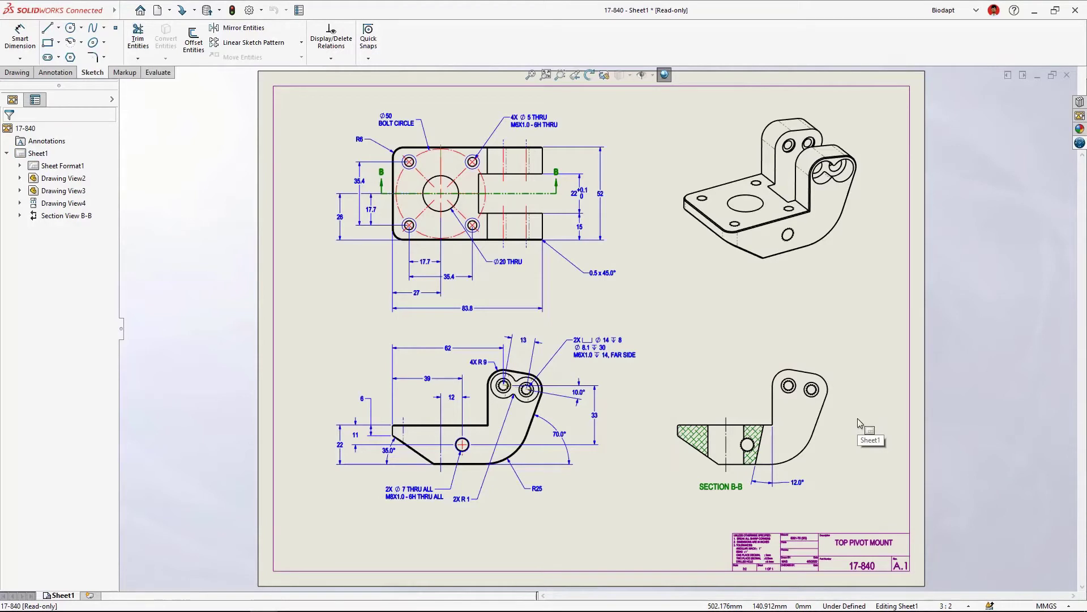
click(1080, 143)
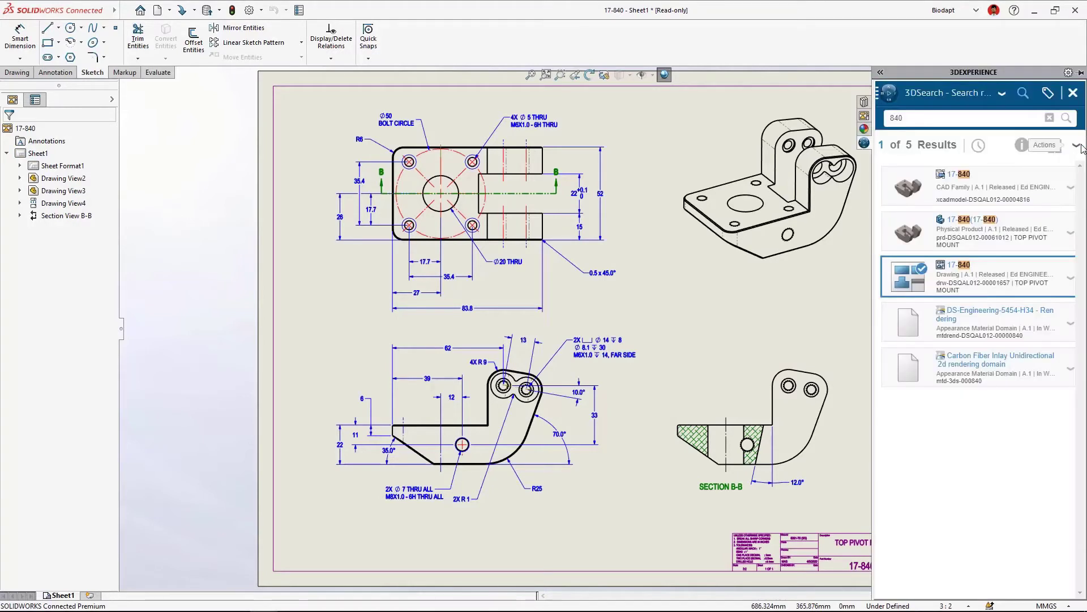
click(1073, 92)
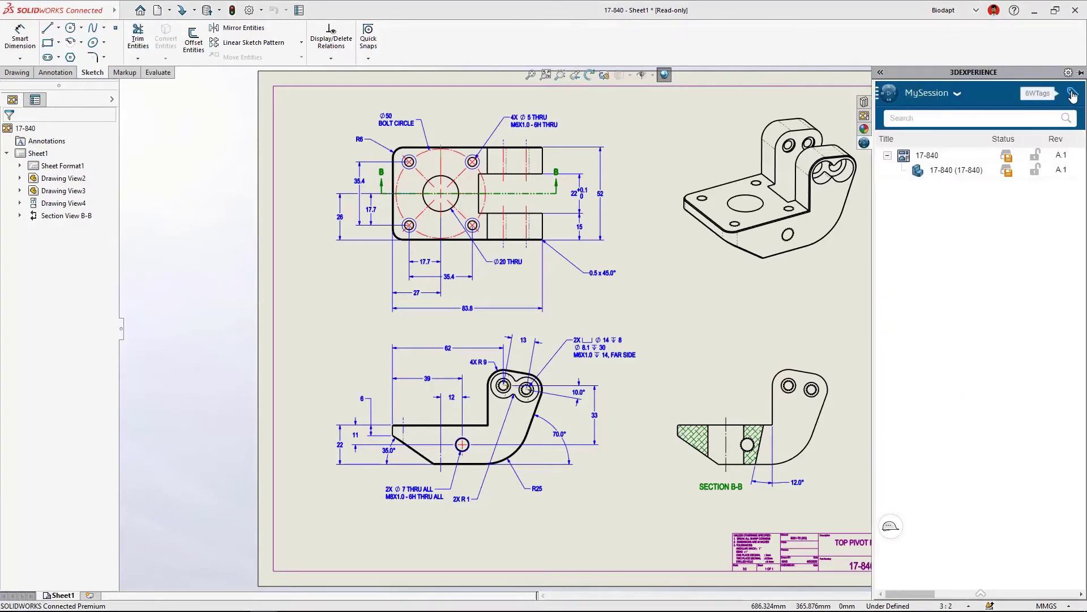
mouse_move(1007, 162)
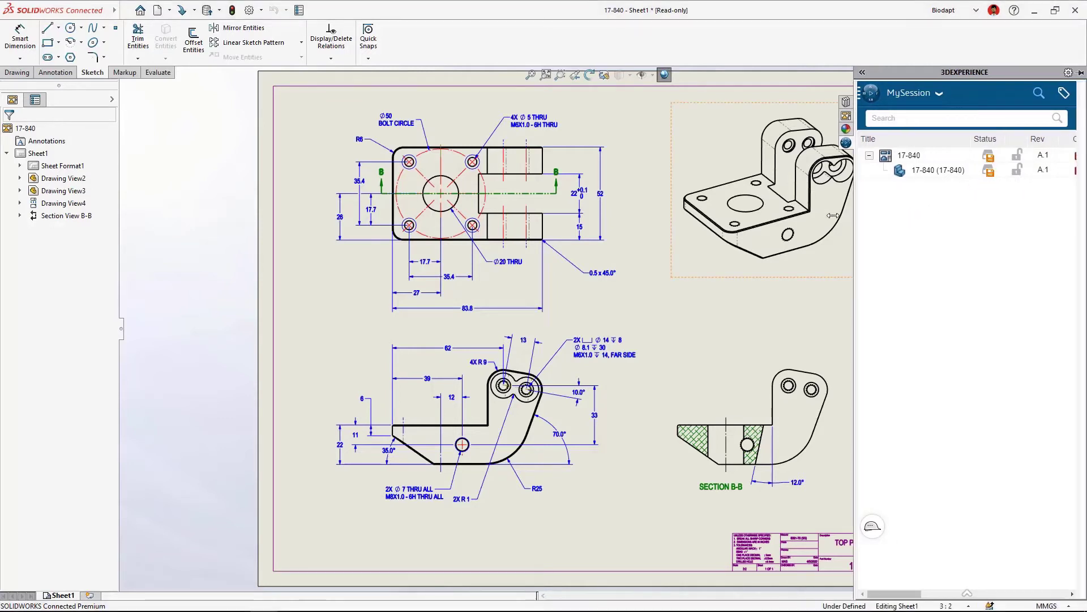
drag(874, 213, 800, 219)
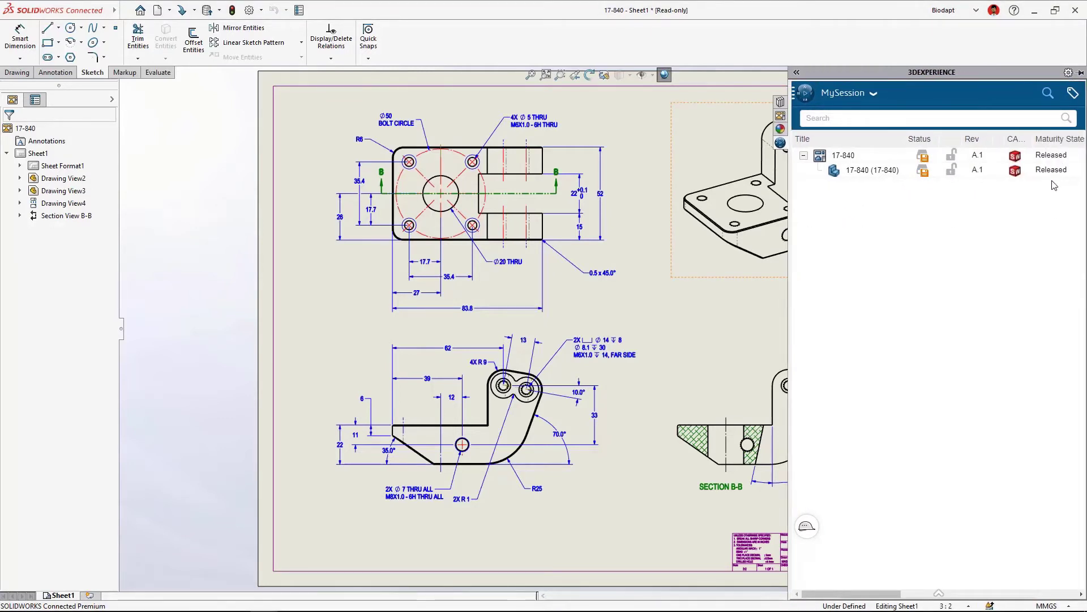
- Start saving the 17-840 drawing to 3DEXPERIENCE with a new revision for both the drawing and its part
right_click(868, 156)
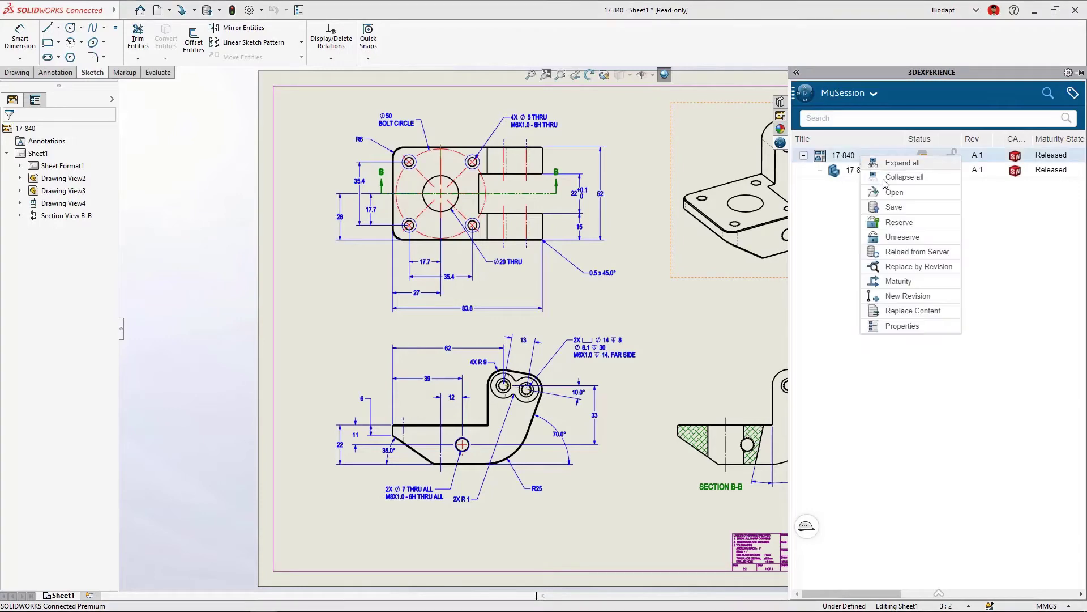
click(895, 208)
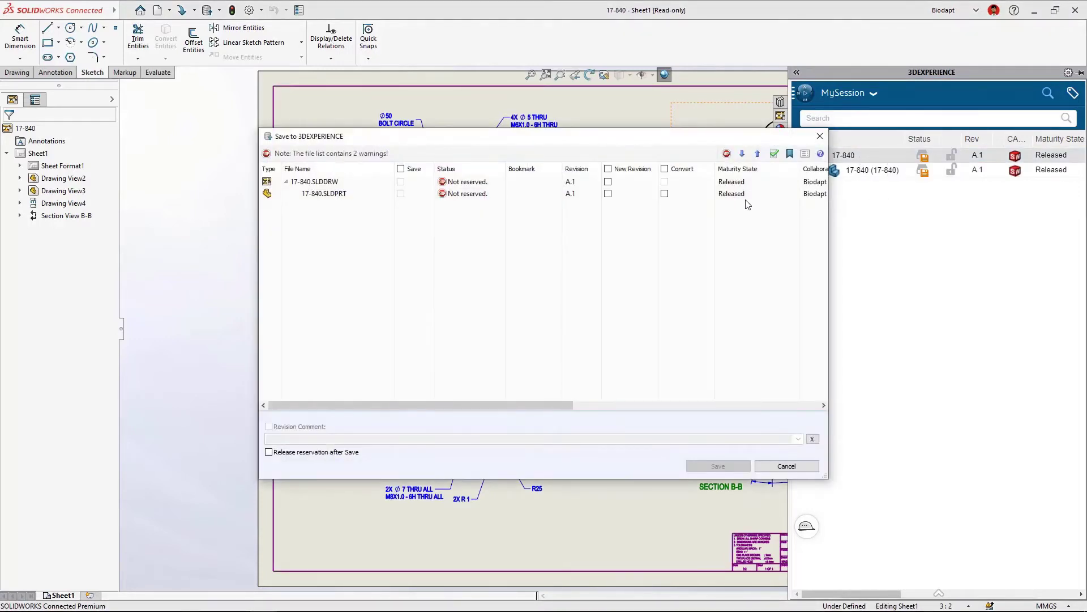
click(608, 169)
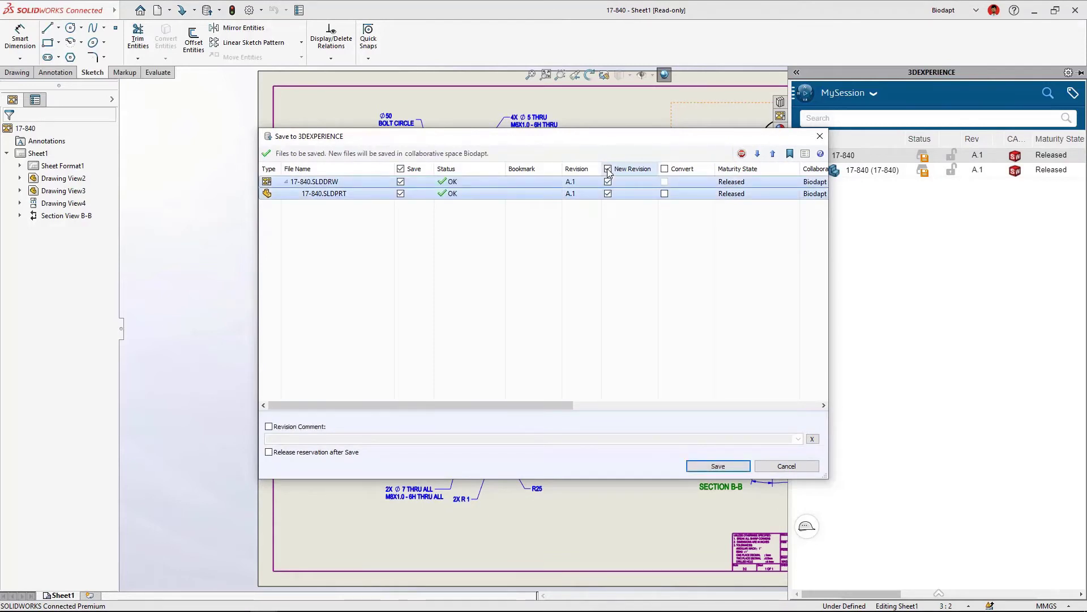
- Add the revision comment "CHANGED POCKET ANGLE" and save the new revisions
click(269, 427)
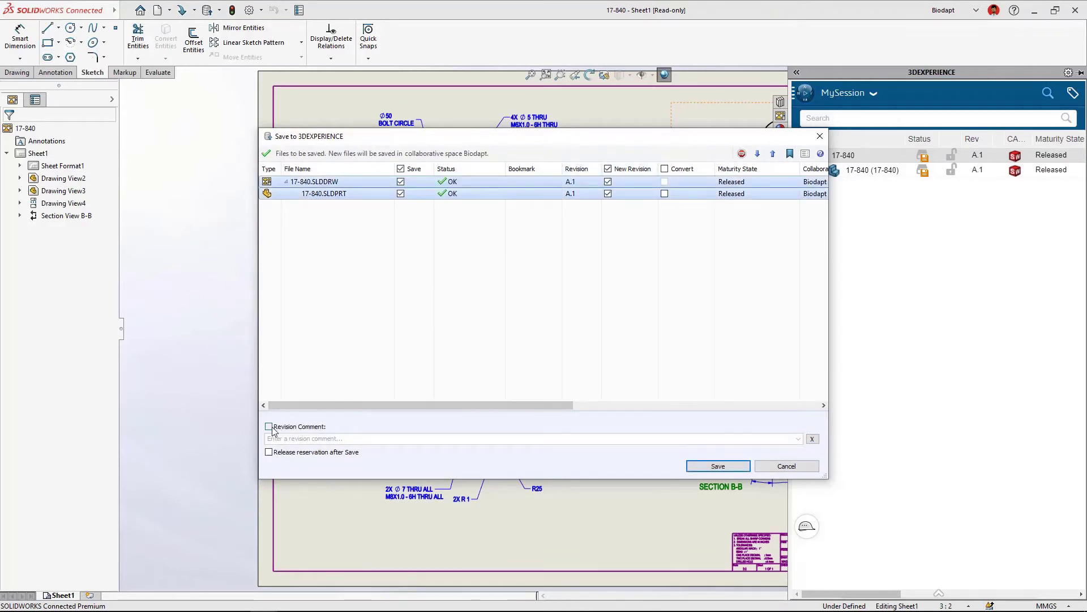
click(280, 437)
text(CHANG)
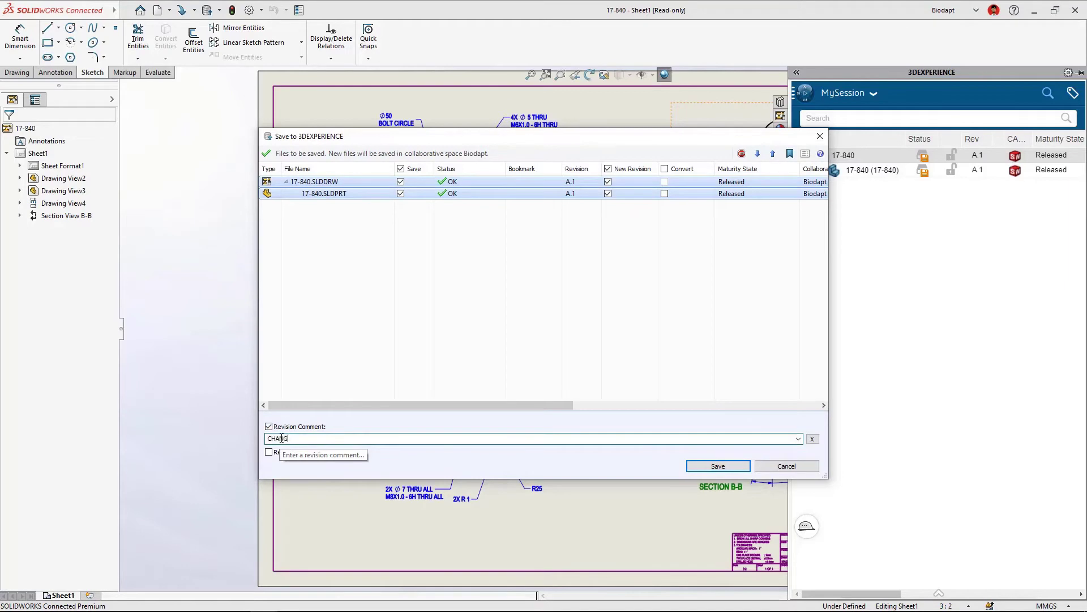
text(ED POCKET ANGLE)
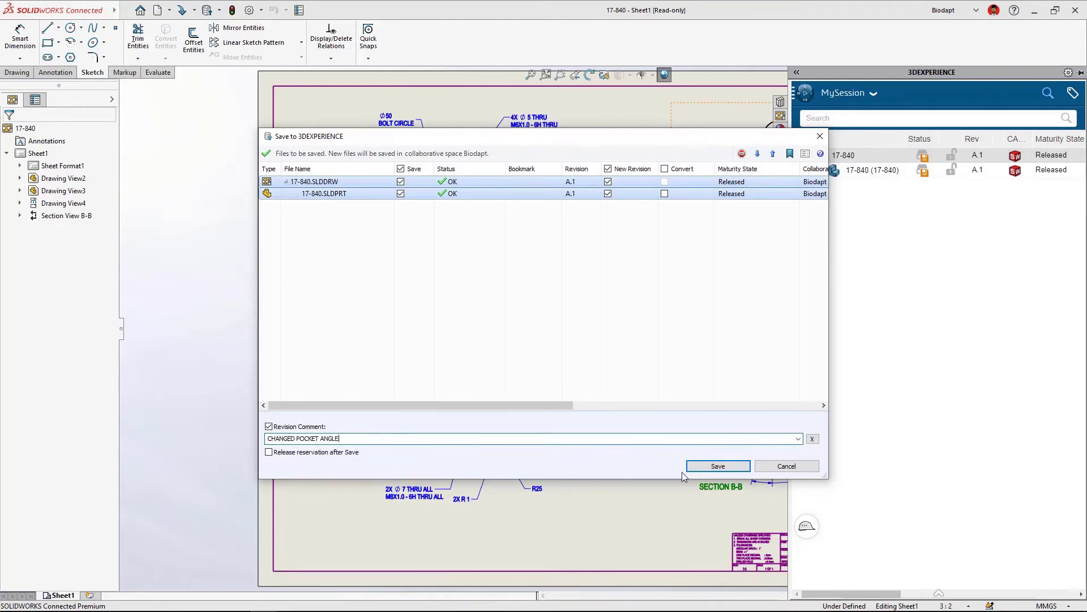
click(705, 467)
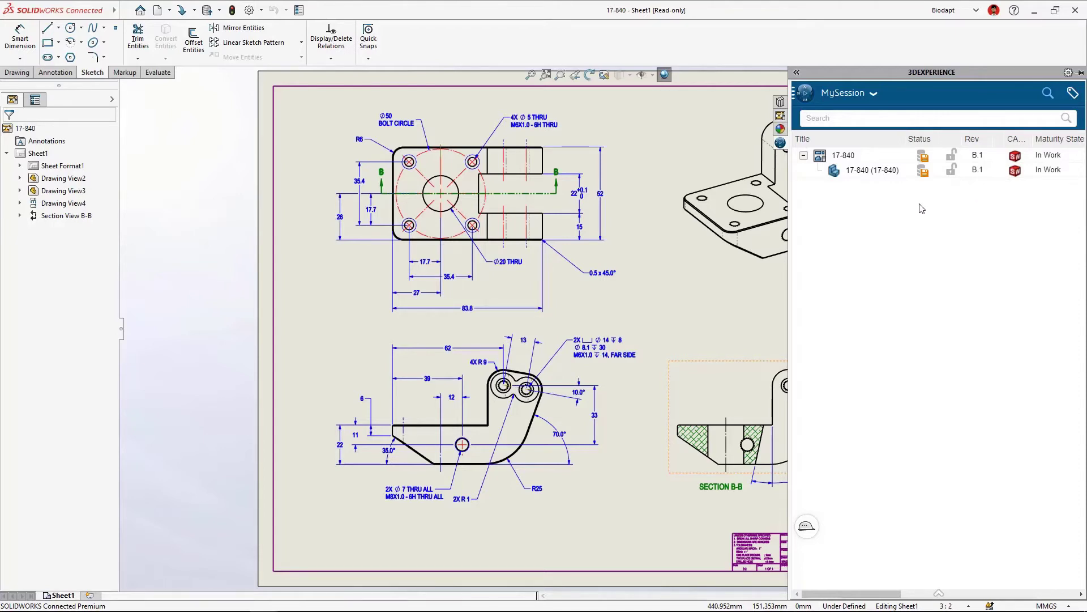
- Close the 17-840 drawing, discarding unsaved changes, and clear the face selection in the MOTO KNEE assembly
click(731, 282)
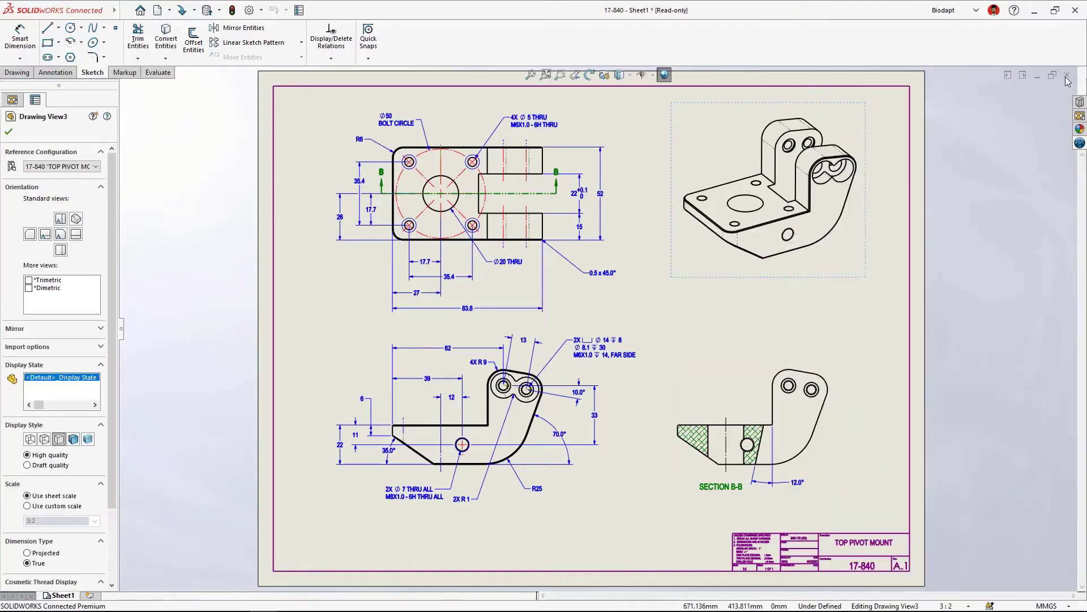
click(1066, 77)
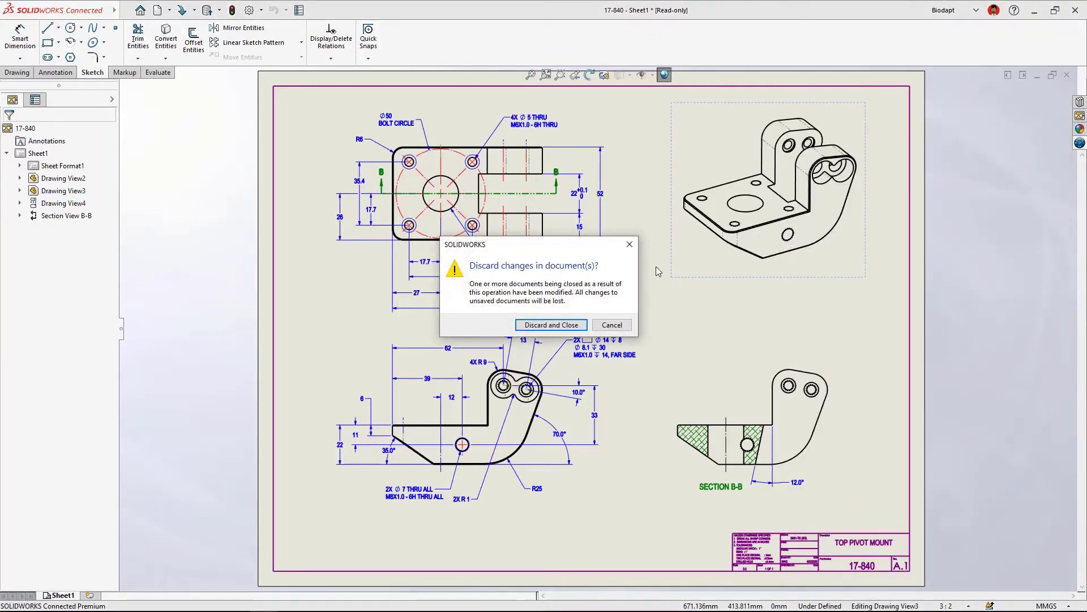
click(551, 325)
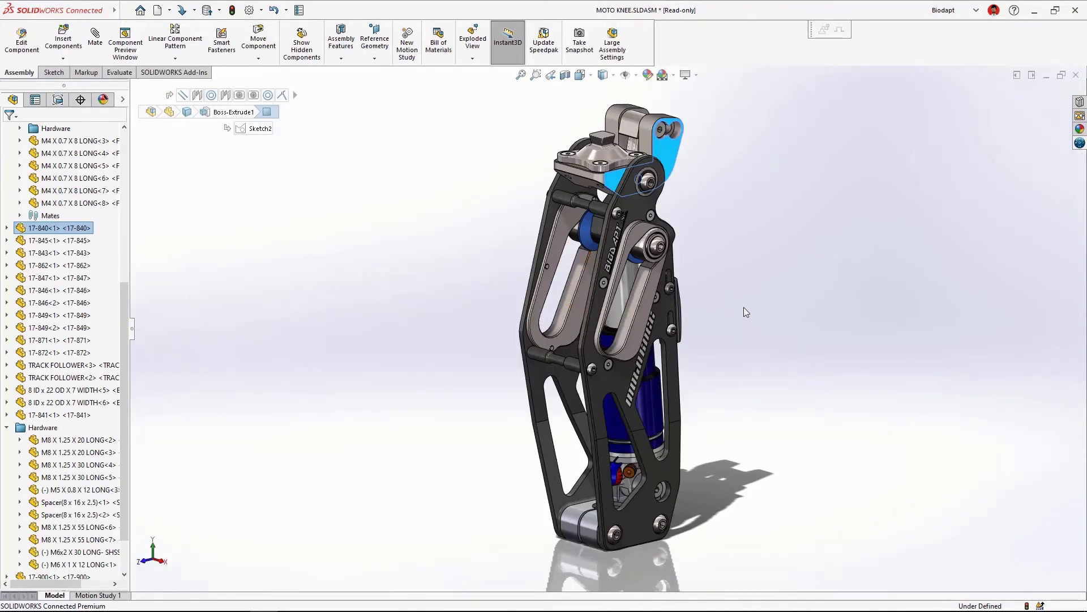
click(743, 308)
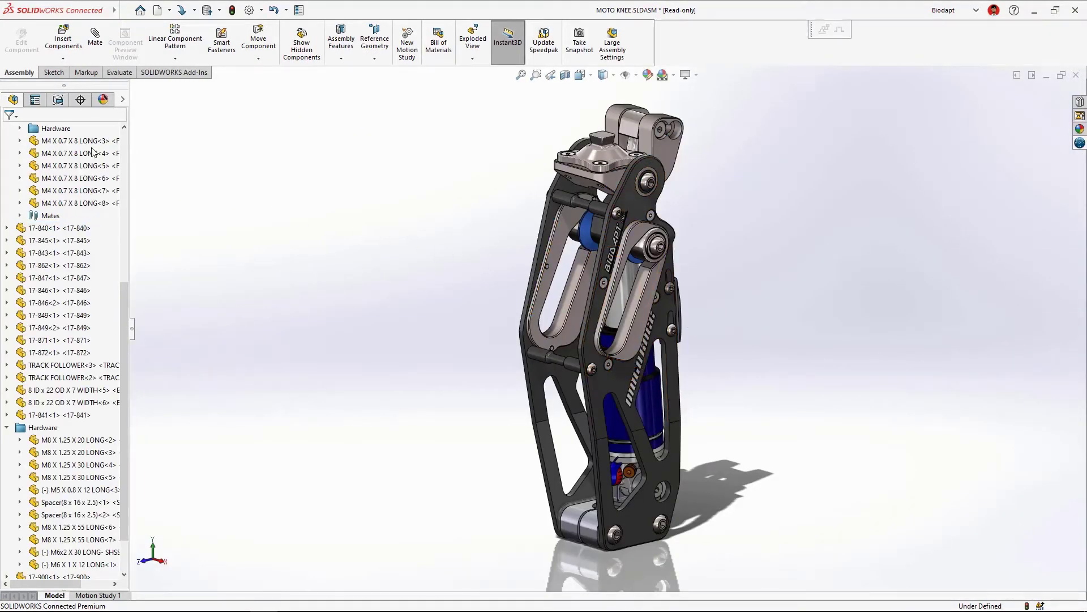
- Explode the MOTO KNEE assembly using its existing Exploded View1 and close the animation controls
click(58, 100)
click(18, 167)
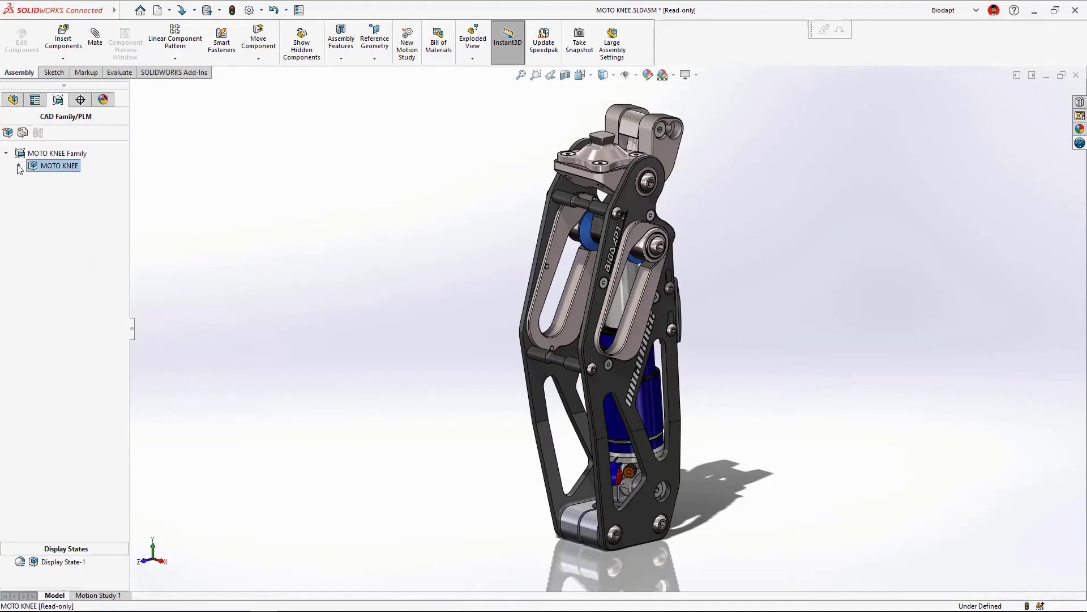
right_click(45, 179)
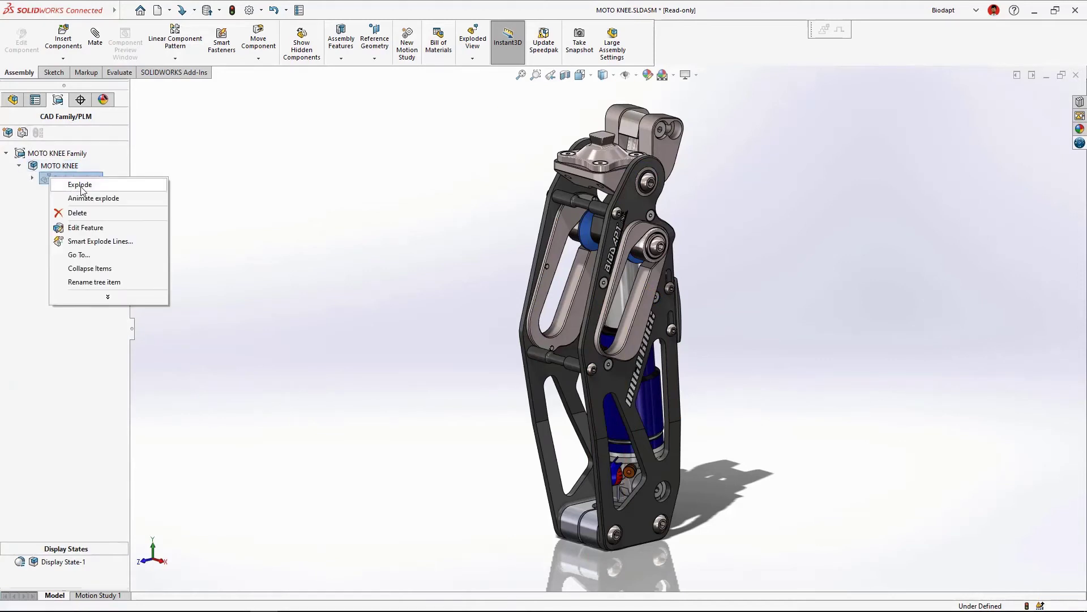
click(79, 187)
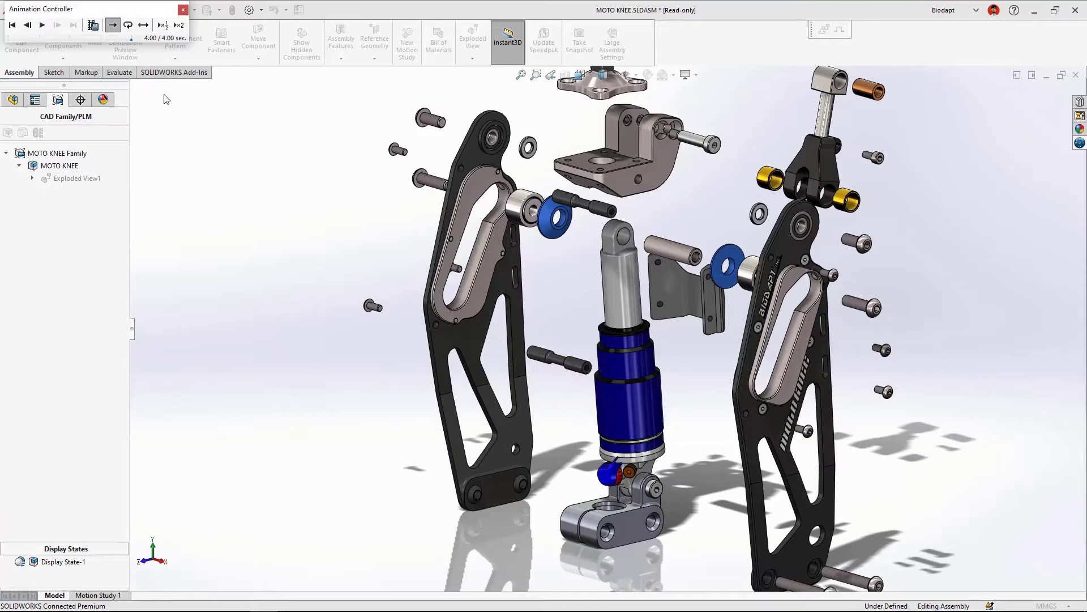
click(183, 11)
- Edit Exploded View1 and add an explode step moving the M6 shoulder screw about 64 mm outward along X
right_click(68, 181)
click(105, 231)
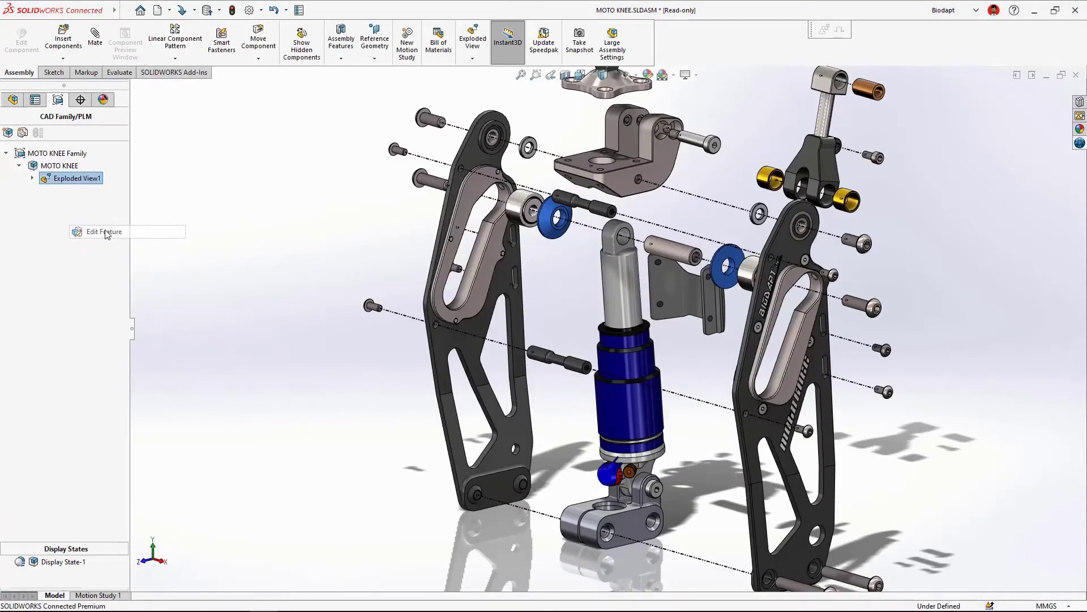
click(663, 490)
drag(682, 500, 740, 524)
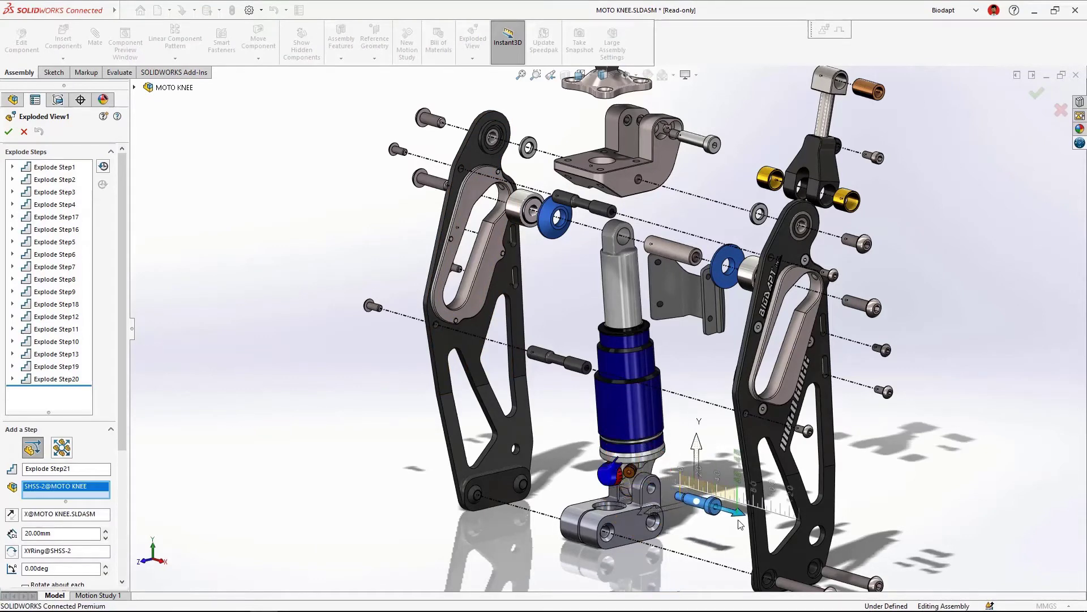
- Add an explode step moving the 17-900 lower bracket about 58 mm down along Y and finish editing the exploded view
click(646, 524)
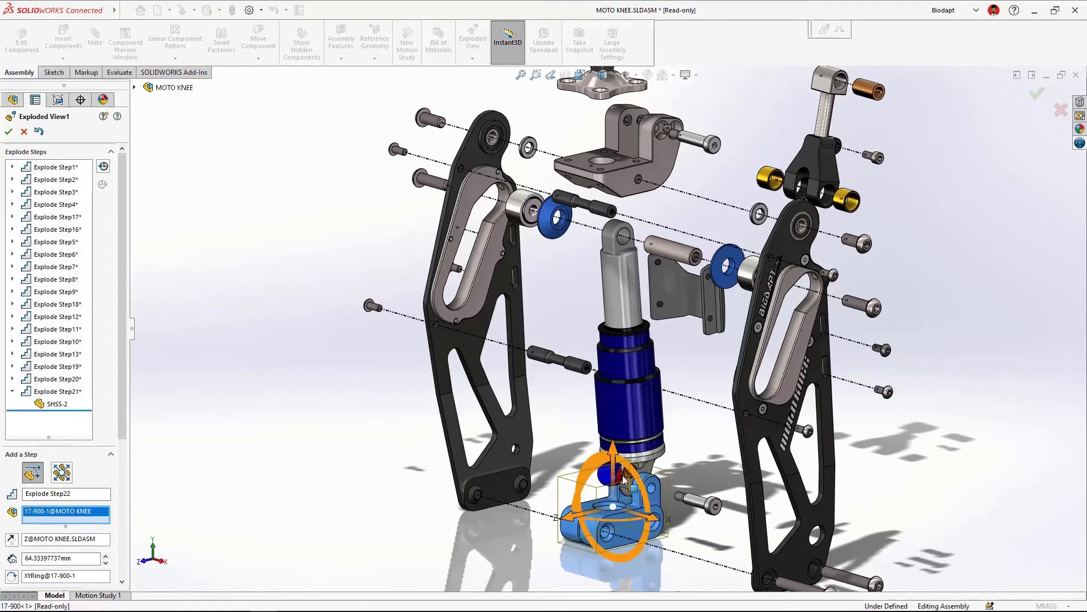
drag(613, 451, 618, 534)
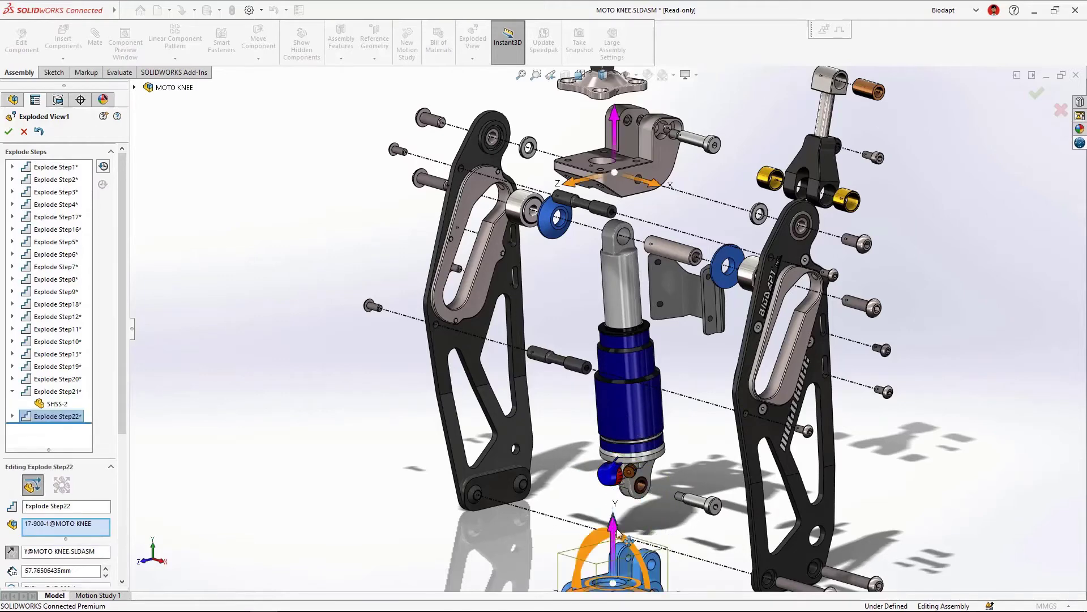
scroll(651, 470, down, 4)
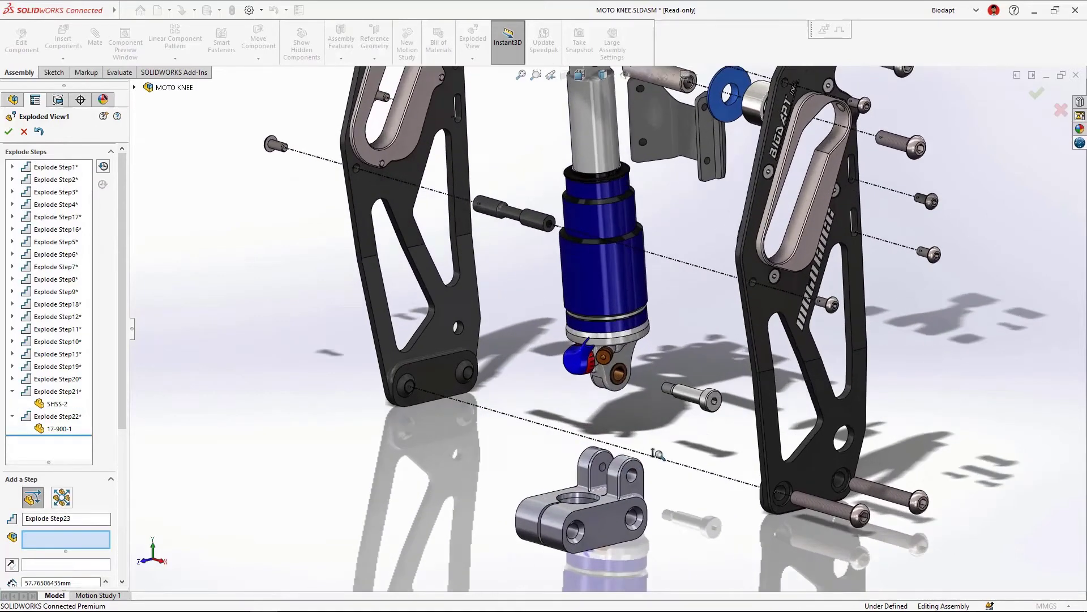
scroll(656, 453, down, 5)
key(Return)
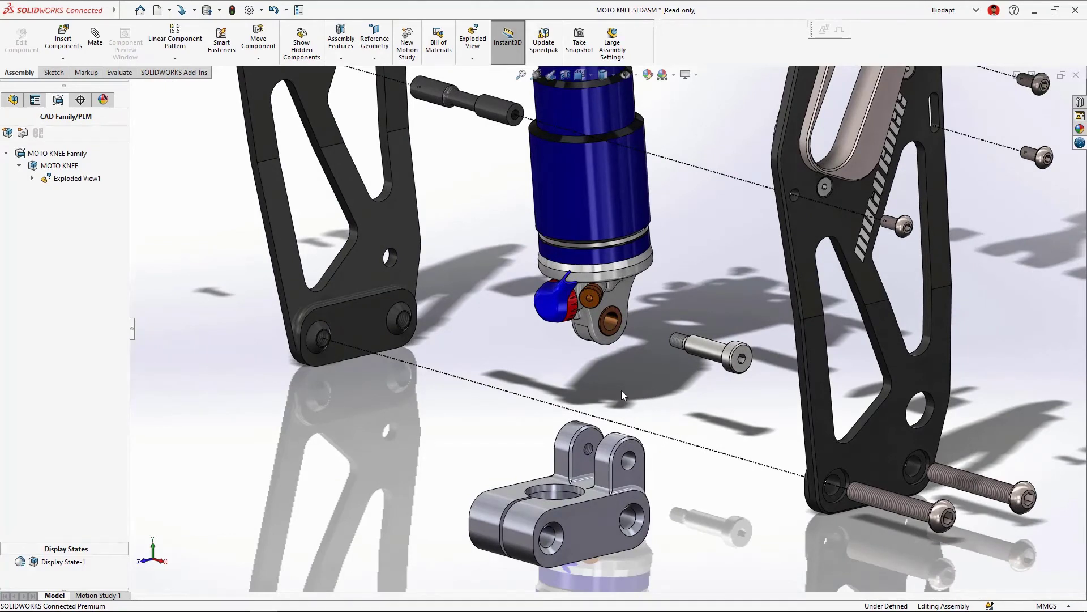
- Add an explode line routed from the shoulder screw through the lower bracket's upper lug hole to the shock's lower eye
click(473, 58)
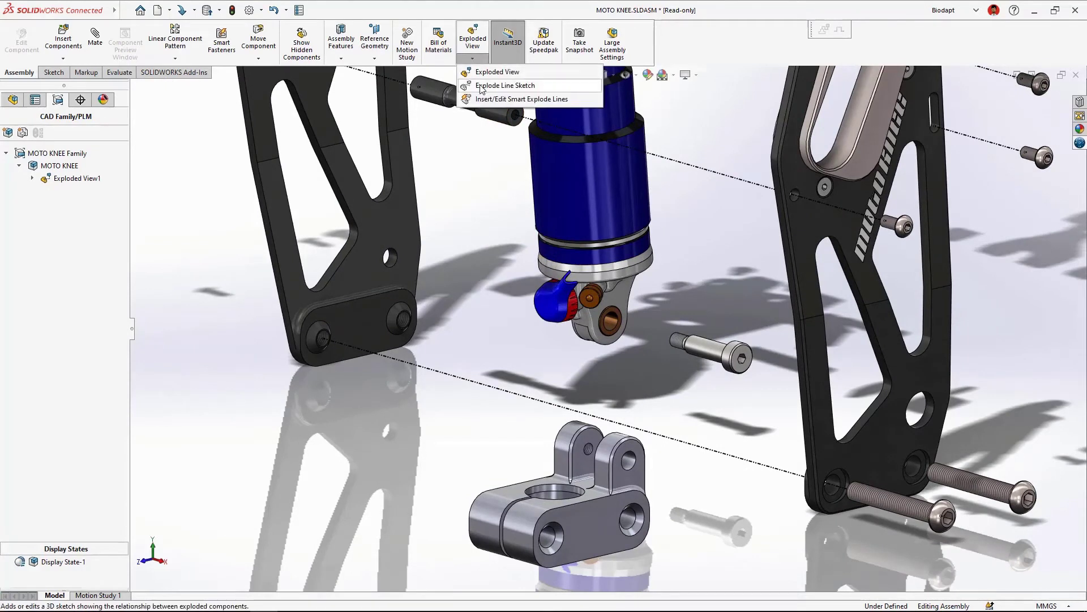
click(487, 85)
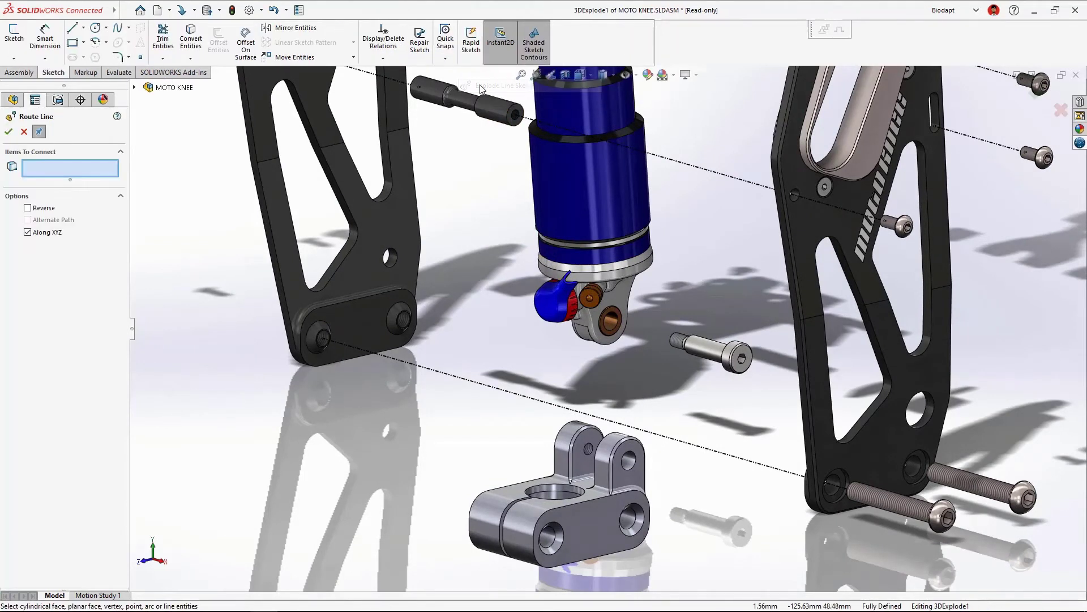
click(677, 341)
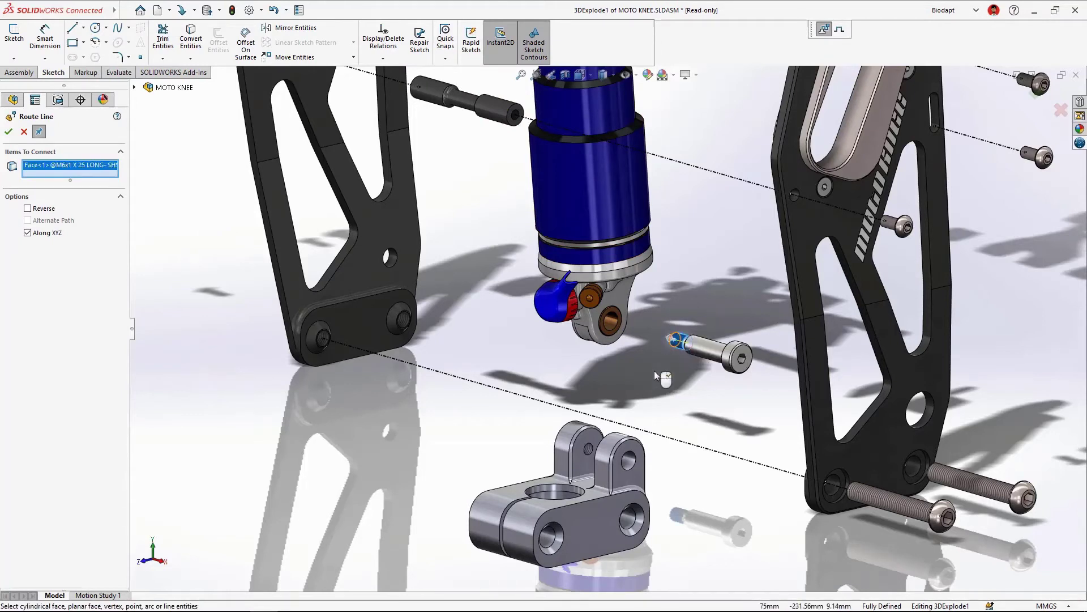
click(627, 460)
click(610, 326)
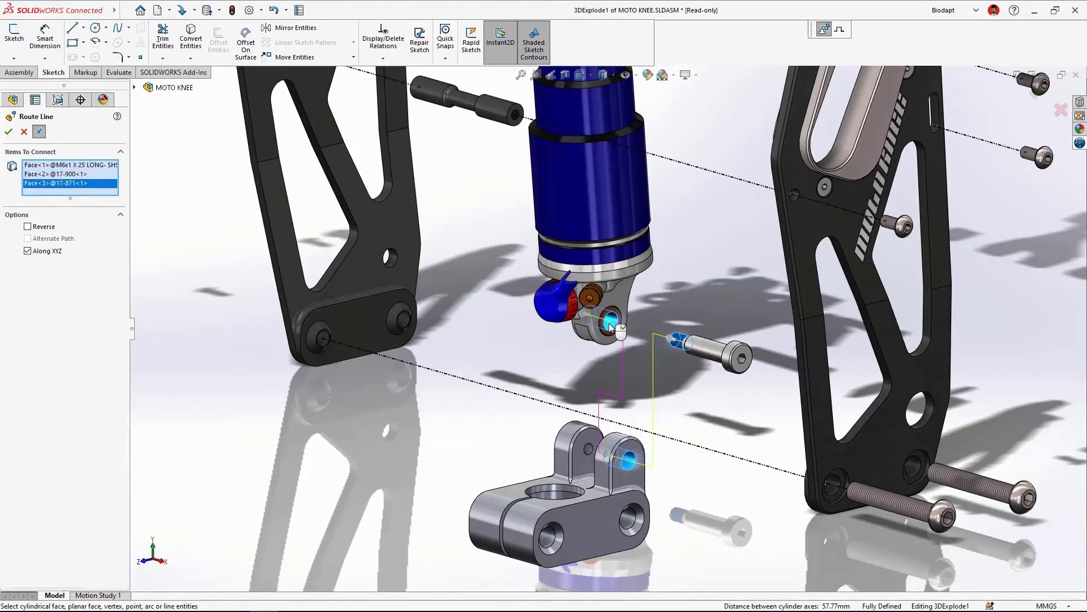
key(Return)
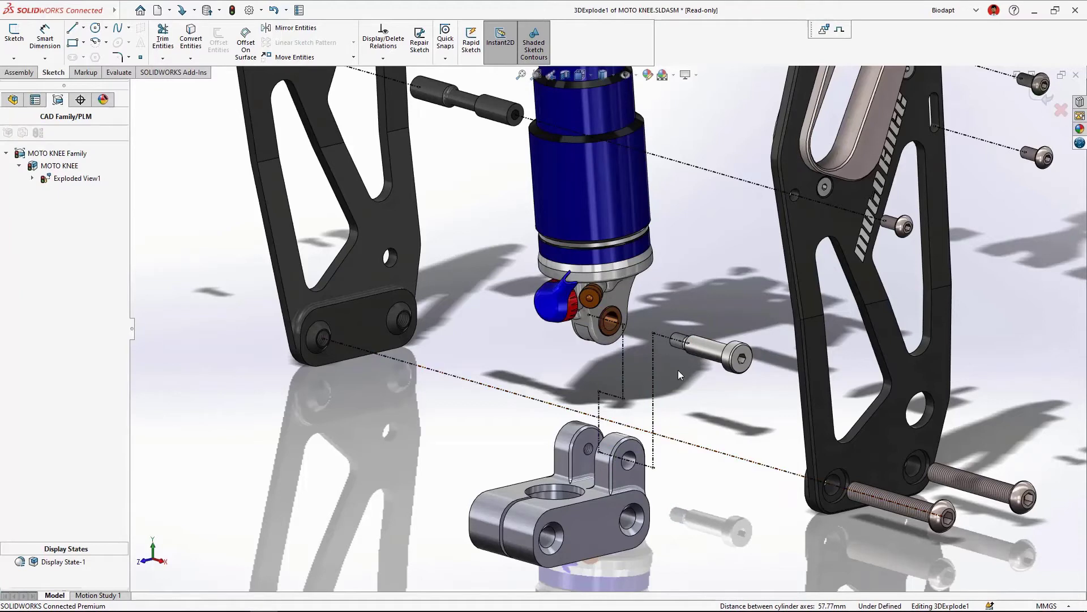
- Jog the explode line between the side plates down to the lower bracket and make it concentric with the bracket's front hole
click(839, 29)
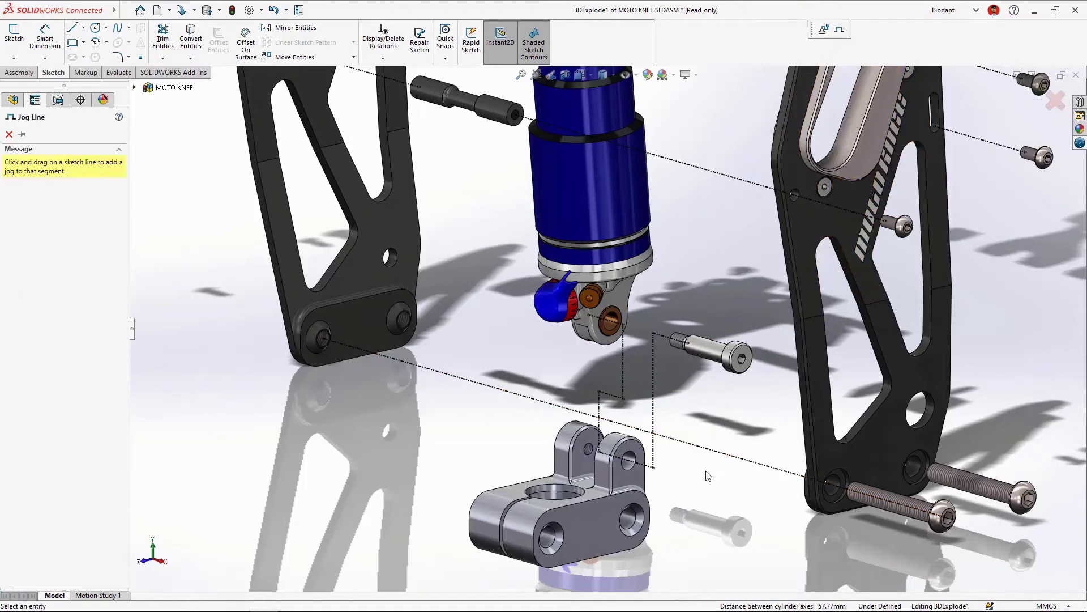
drag(712, 453, 433, 487)
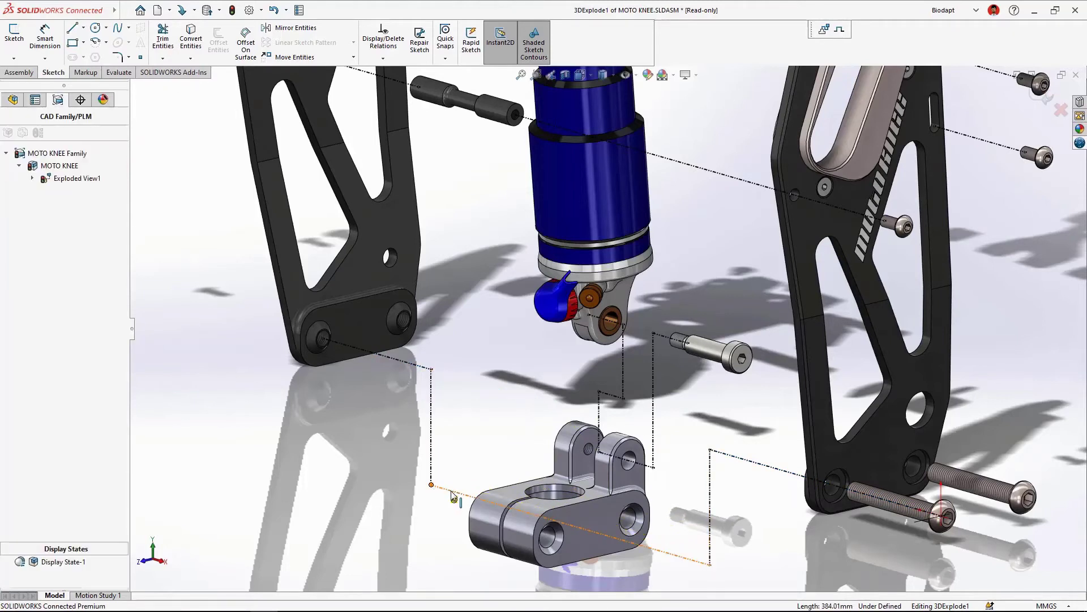
click(447, 488)
ctrl+click(547, 537)
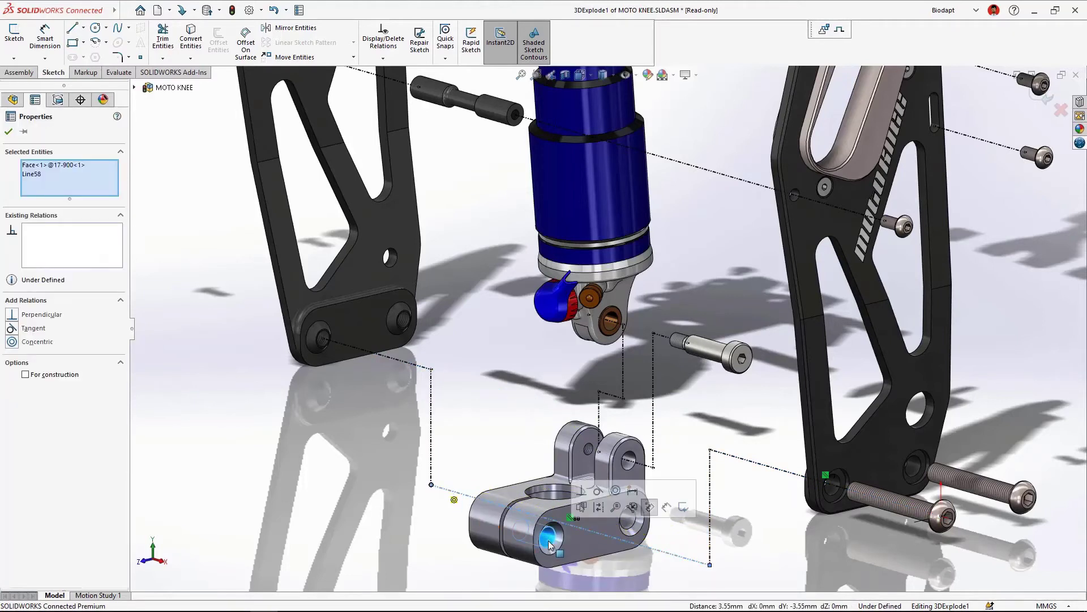
click(616, 491)
ctrl+middle_drag(509, 430, 502, 371)
right_drag(470, 329, 444, 301)
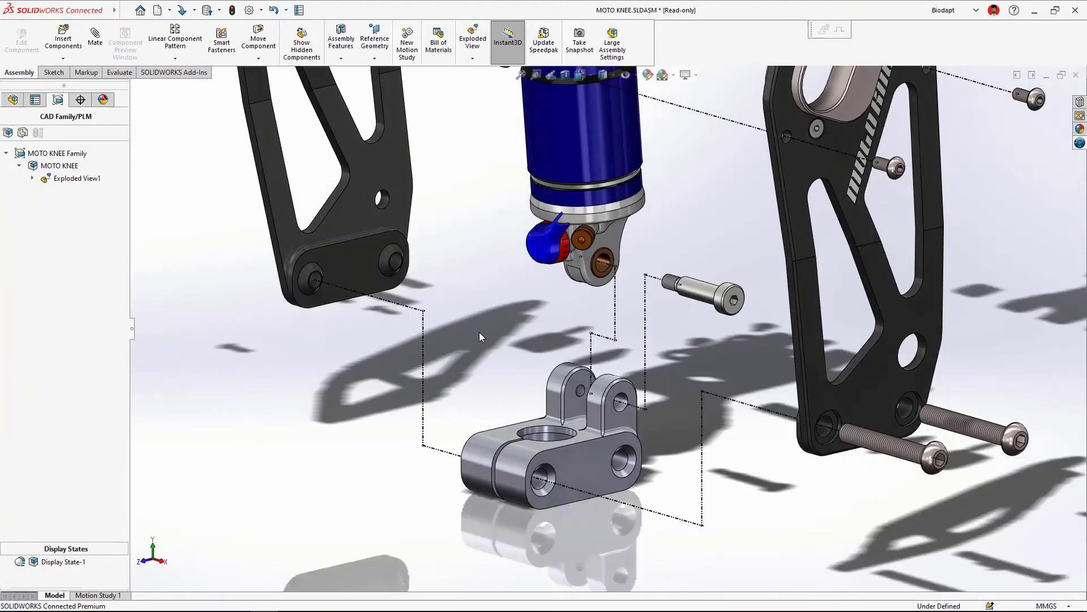
- Fit the whole exploded assembly in view and collapse it
key(f)
right_click(368, 321)
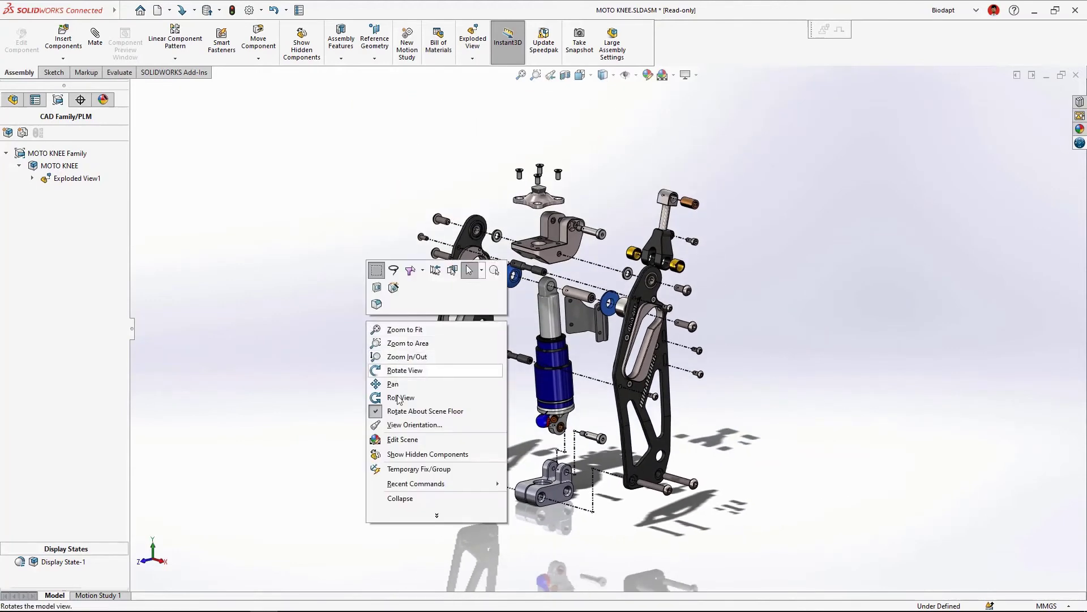
click(401, 498)
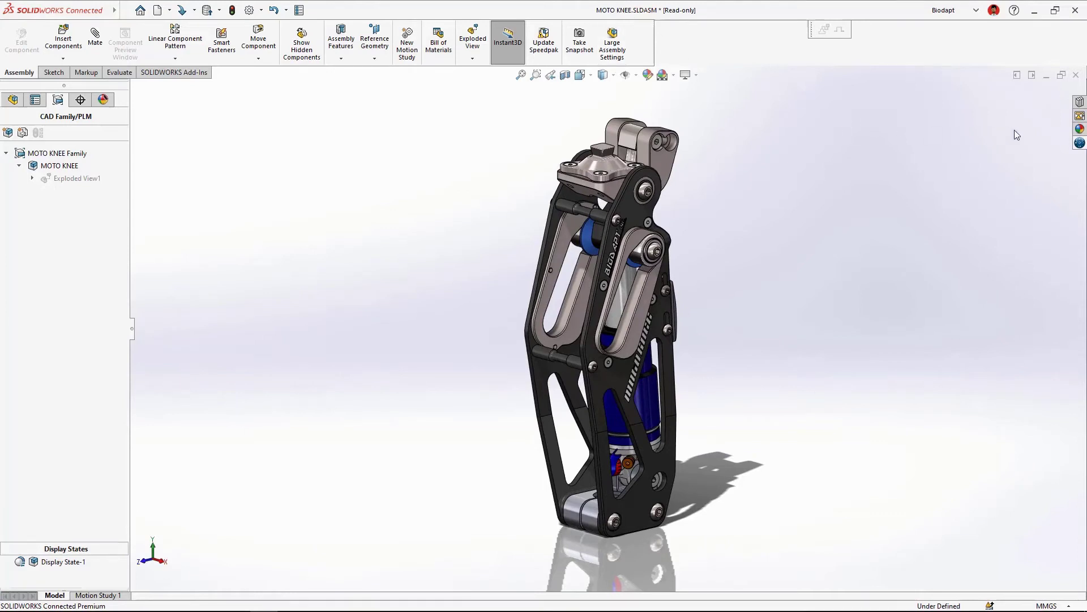
- Search 3DEXPERIENCE for MOTO KNEE and open the MOTO KNEE drawing from the results
click(1079, 143)
click(873, 118)
text(MOTO KNEE)
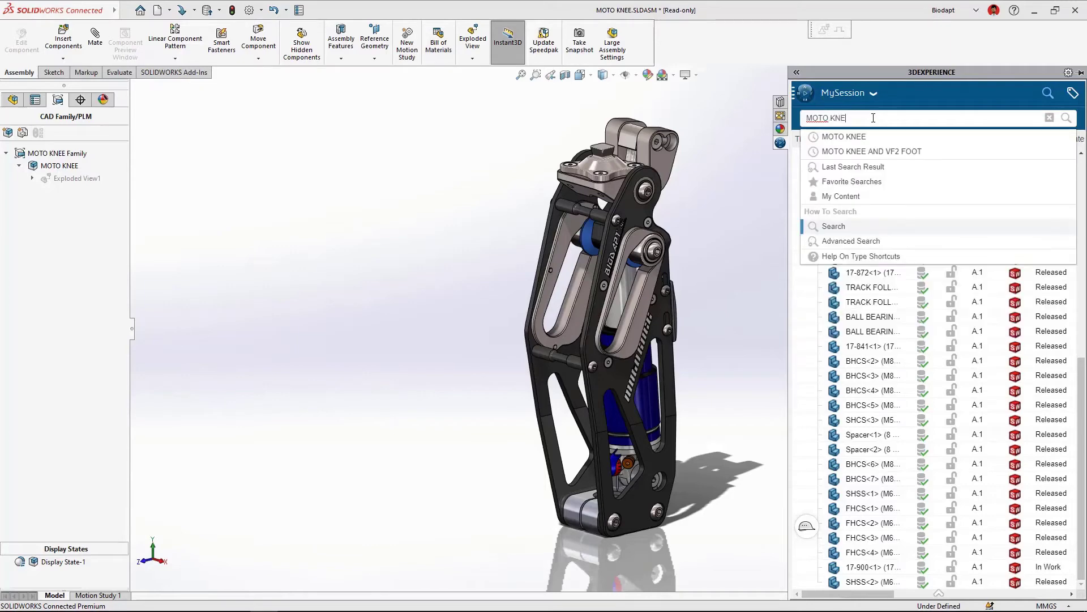
key(Return)
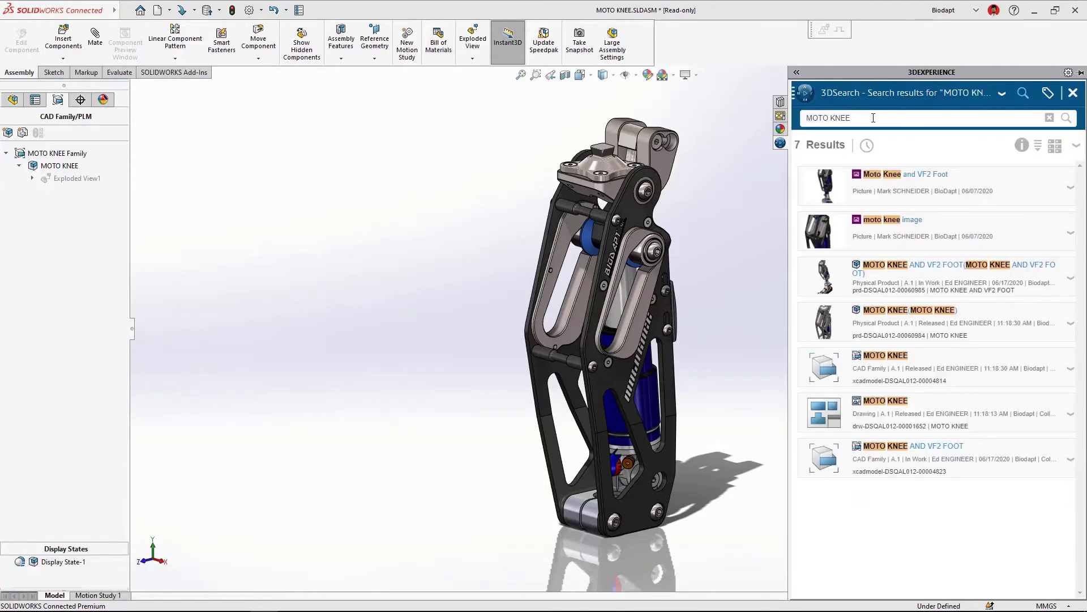
mouse_move(837, 416)
mouse_down()
mouse_move(928, 462)
mouse_move(891, 193)
mouse_move(744, 41)
mouse_up()
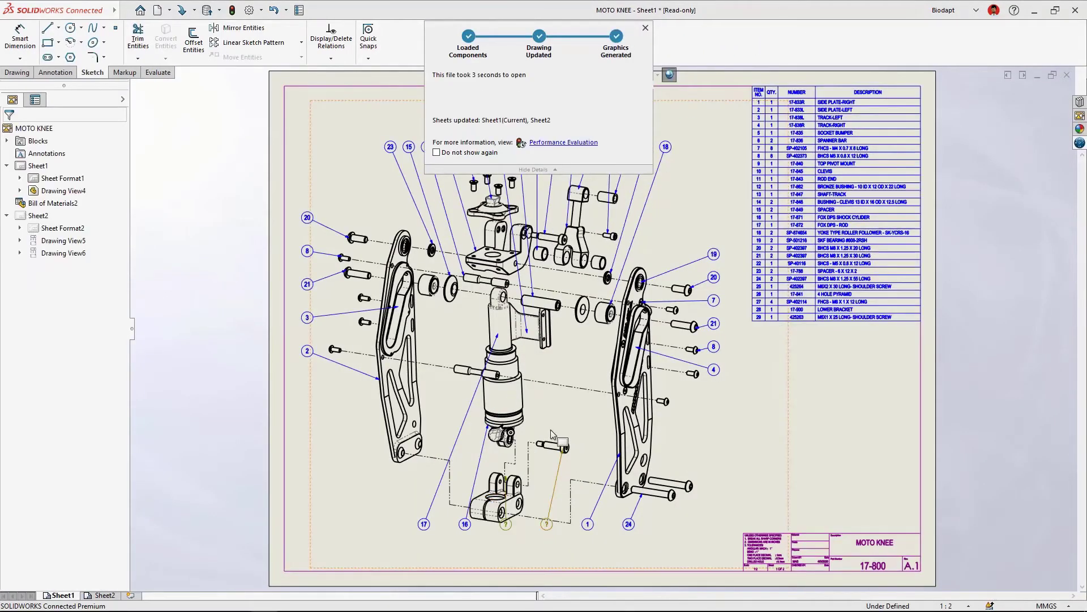
- Move the magnetic line holding the bottom row of balloons on Sheet1 down, further below the lower bracket
click(491, 553)
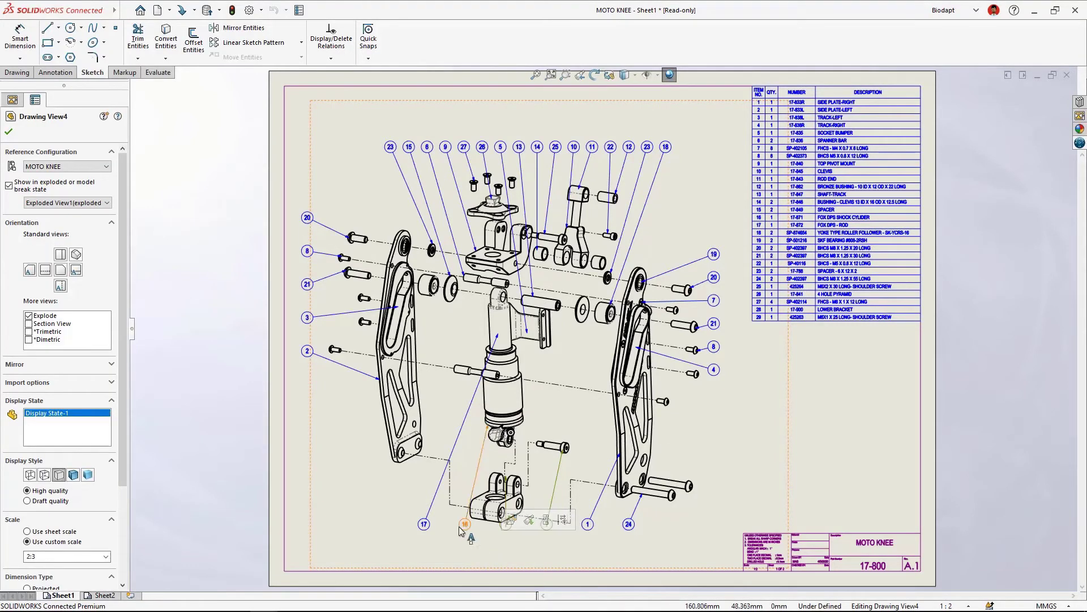
drag(406, 409, 602, 581)
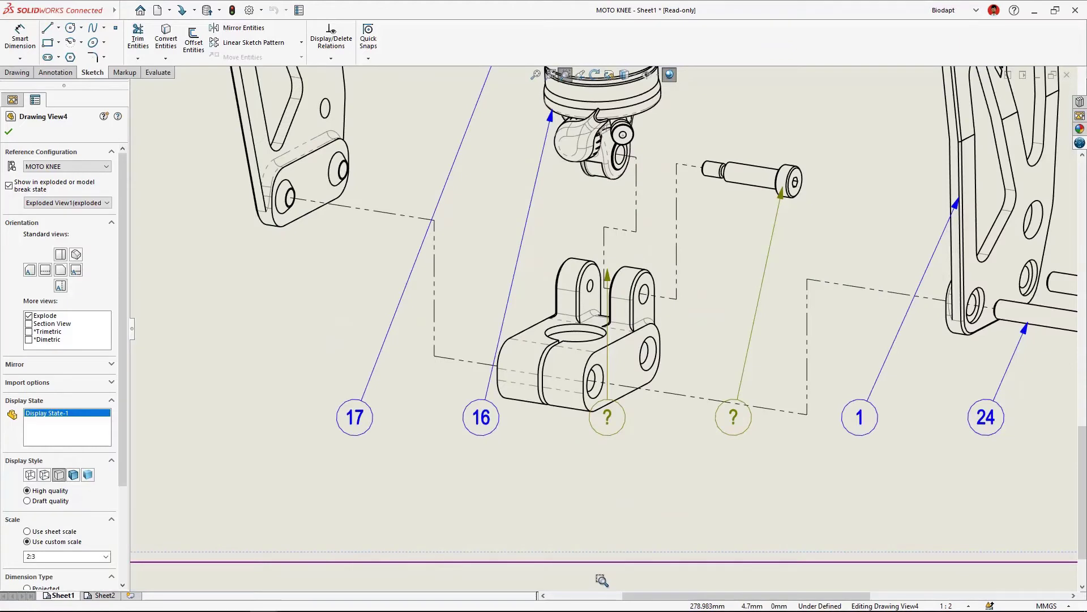
key(Escape)
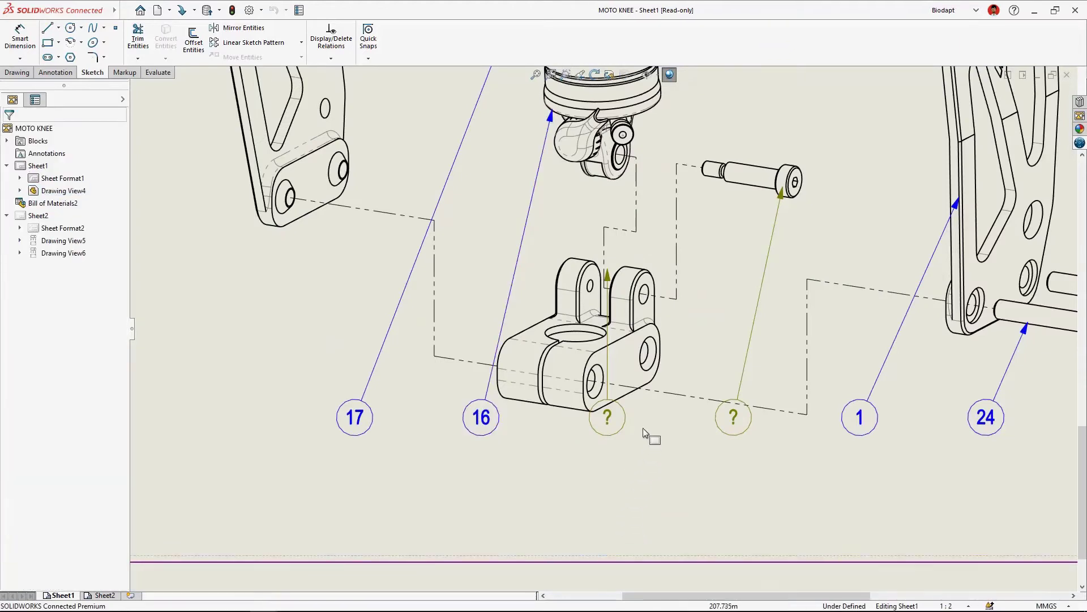
click(616, 421)
drag(659, 419, 659, 487)
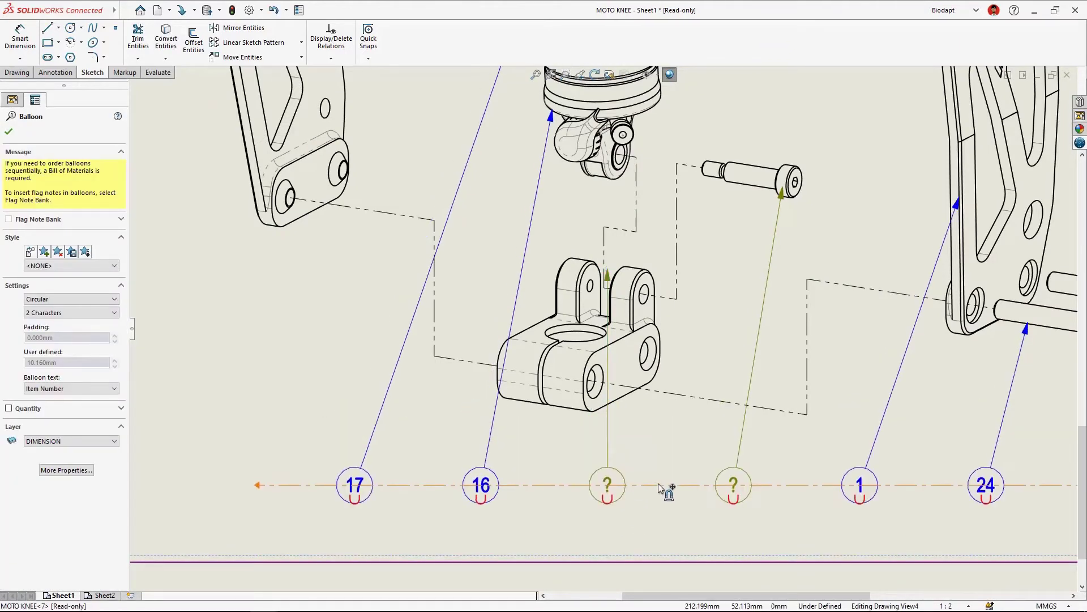
- Reattach the two dangling balloons, one to the lower bracket's front face and the other to the shoulder screw's shank
click(608, 487)
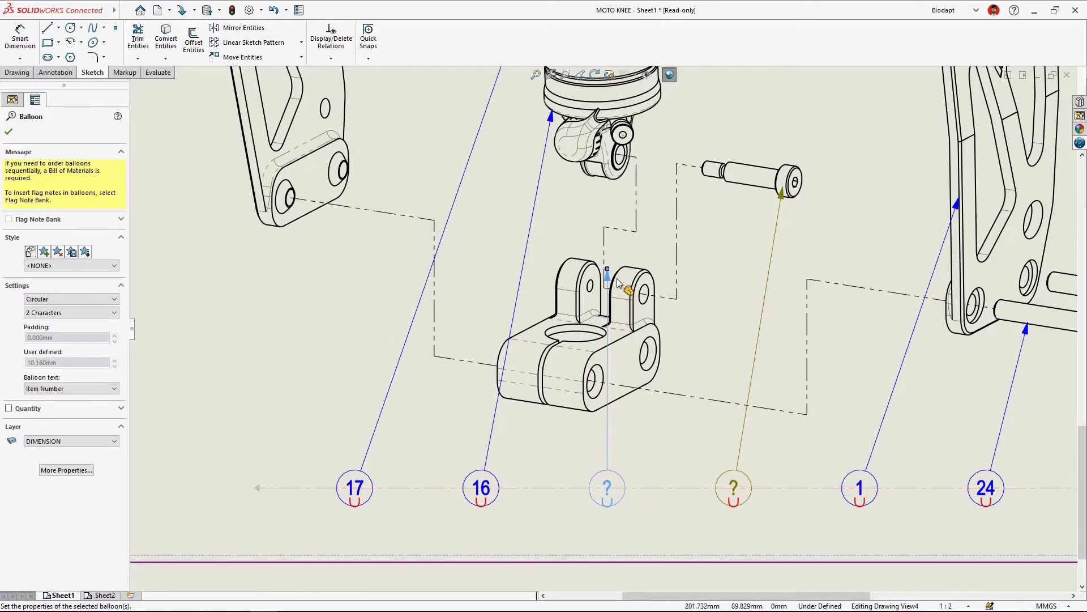
drag(607, 271, 627, 355)
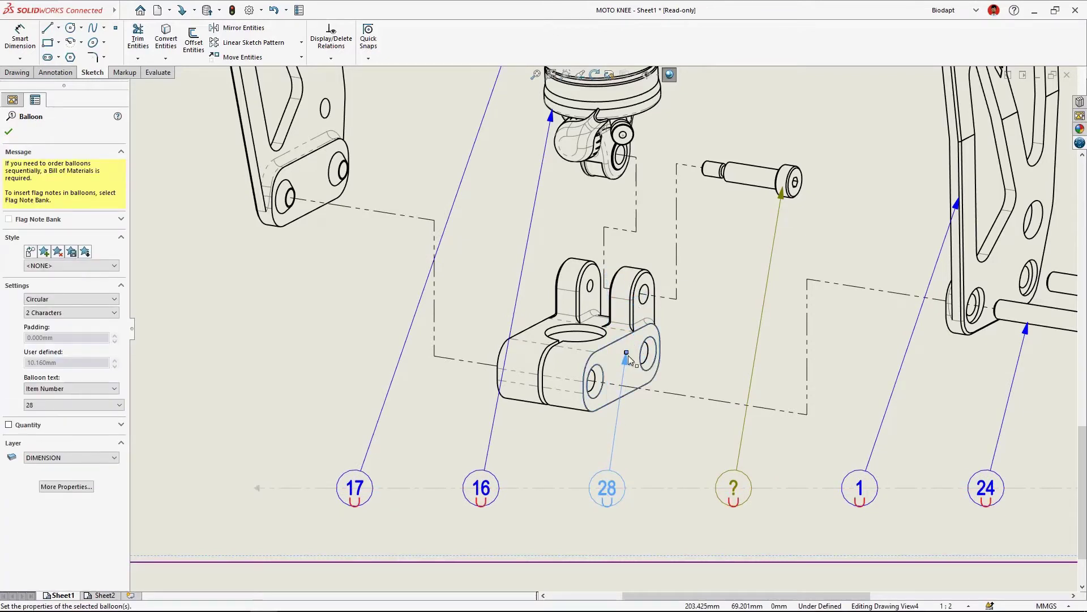
click(754, 365)
drag(781, 194, 757, 186)
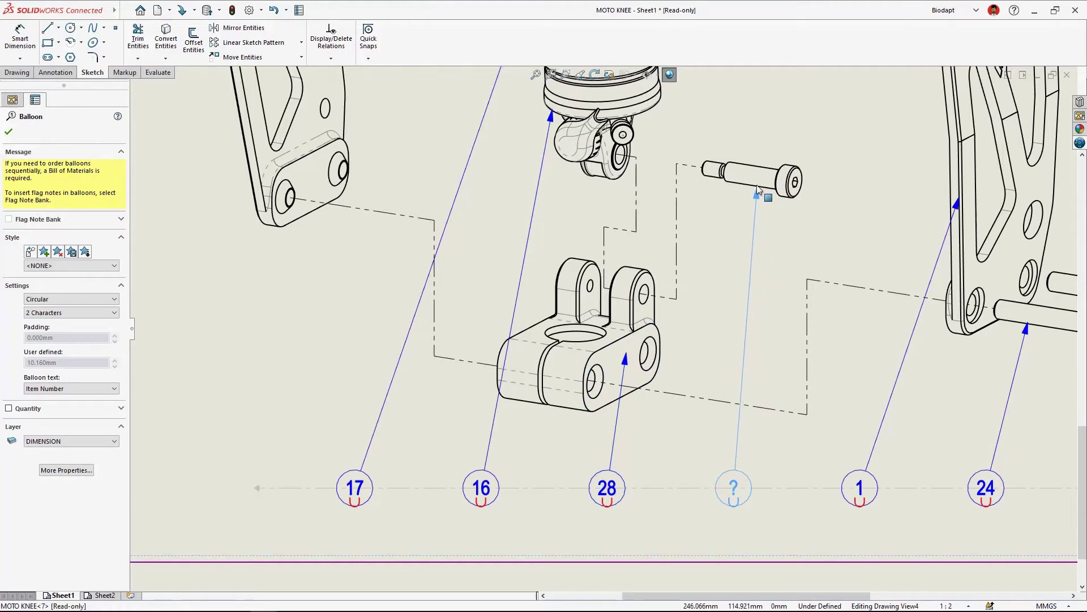
click(716, 242)
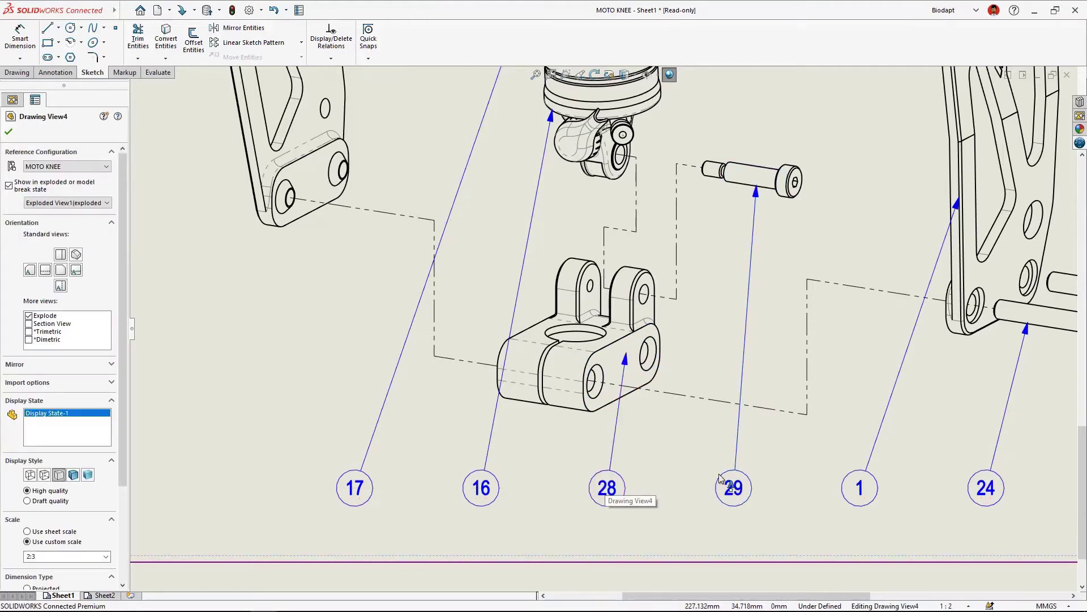
- Check the bill of materials rows for the lower bracket and shoulder screw, then review the views on Sheet2 and return to Sheet1
middle_drag(855, 311, 545, 463)
mouse_move(934, 221)
middle_down()
mouse_move(934, 245)
mouse_move(699, 422)
mouse_move(558, 510)
middle_up()
middle_drag(796, 359, 729, 376)
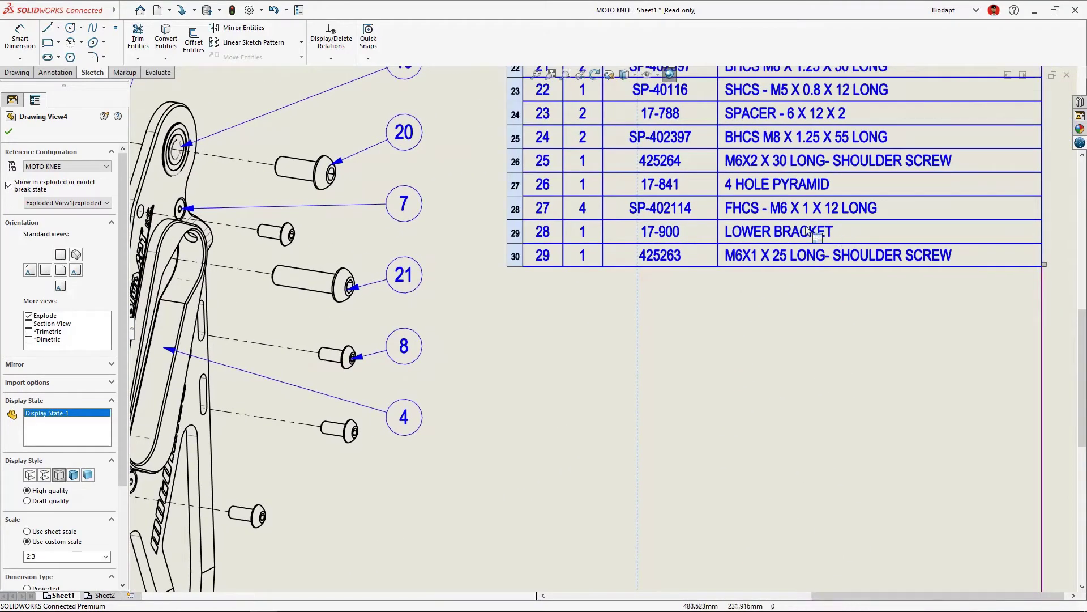
click(538, 74)
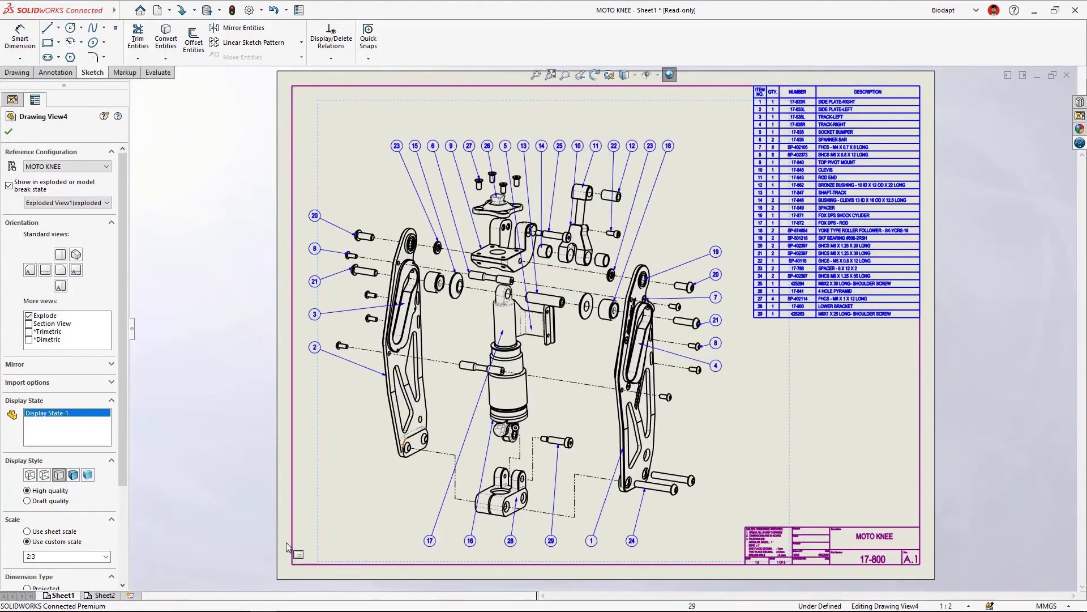
click(111, 596)
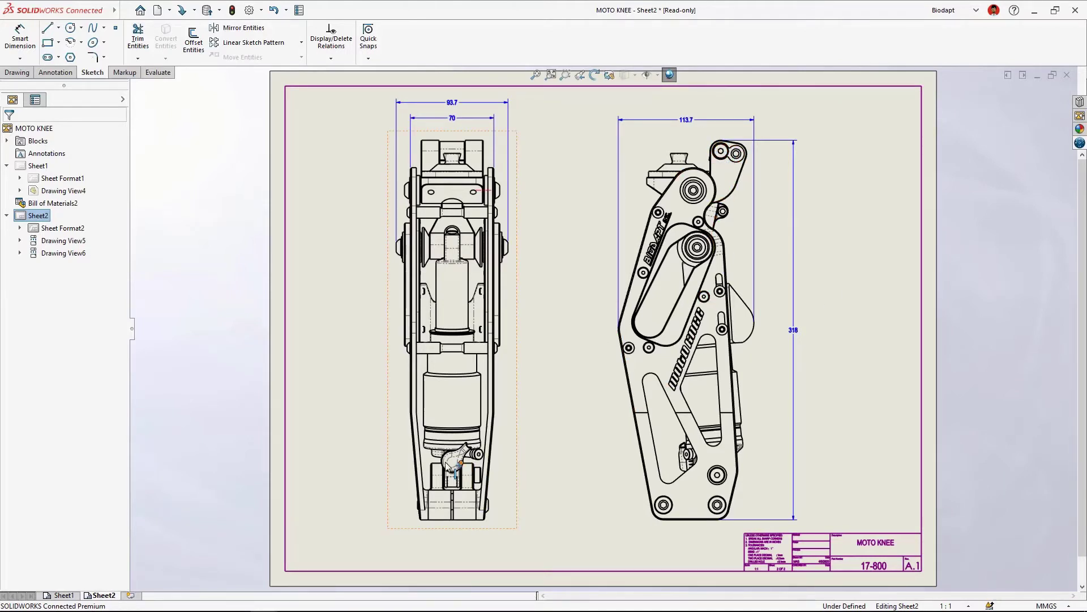
click(62, 595)
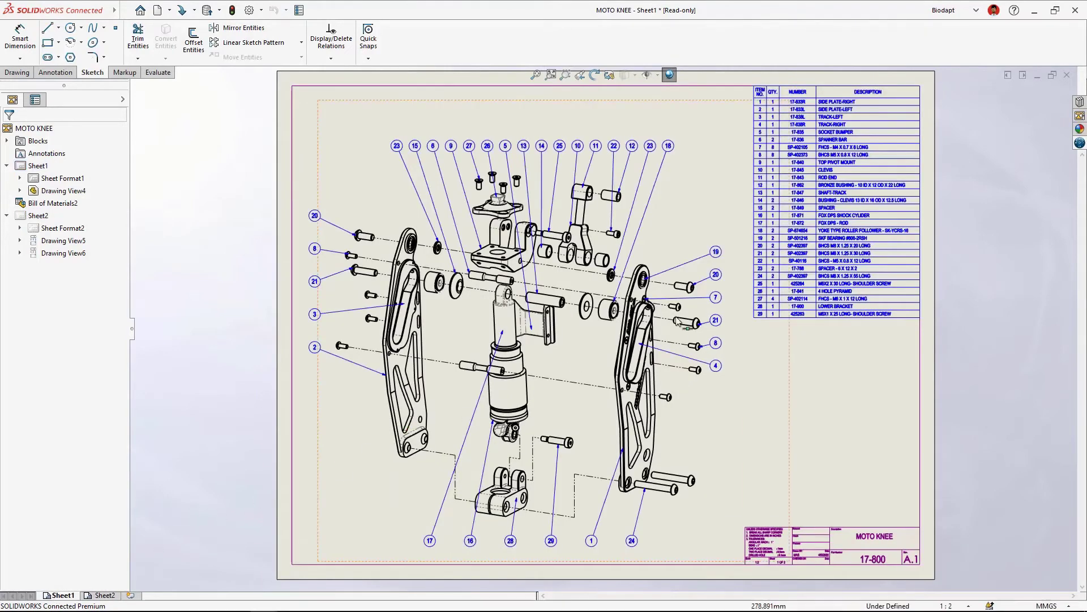
- Start saving the MOTO KNEE drawing from MySession, with new revisions for the drawing, the MOTO KNEE assembly, 17-853.SLDASM and 17-833-R.SLDPRT
click(1079, 143)
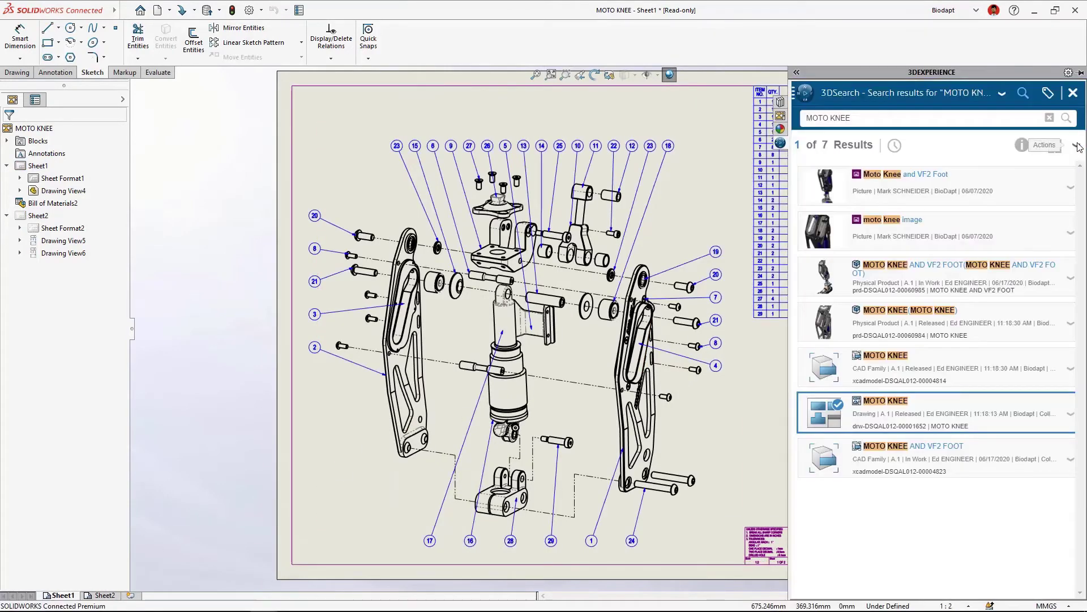
click(1072, 99)
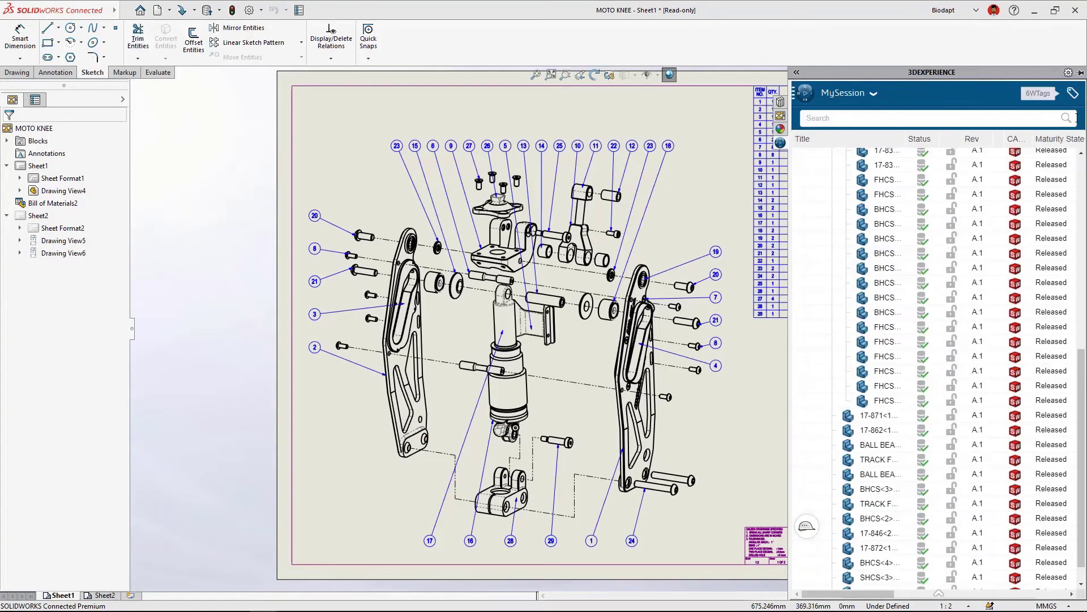
scroll(1082, 170, up, 10)
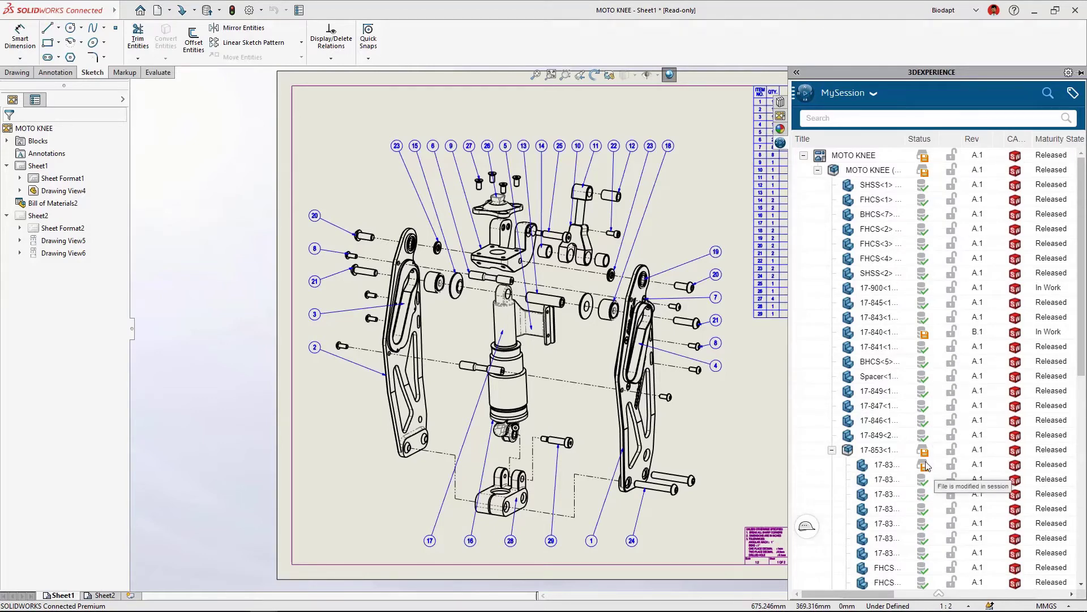
right_click(857, 155)
click(890, 206)
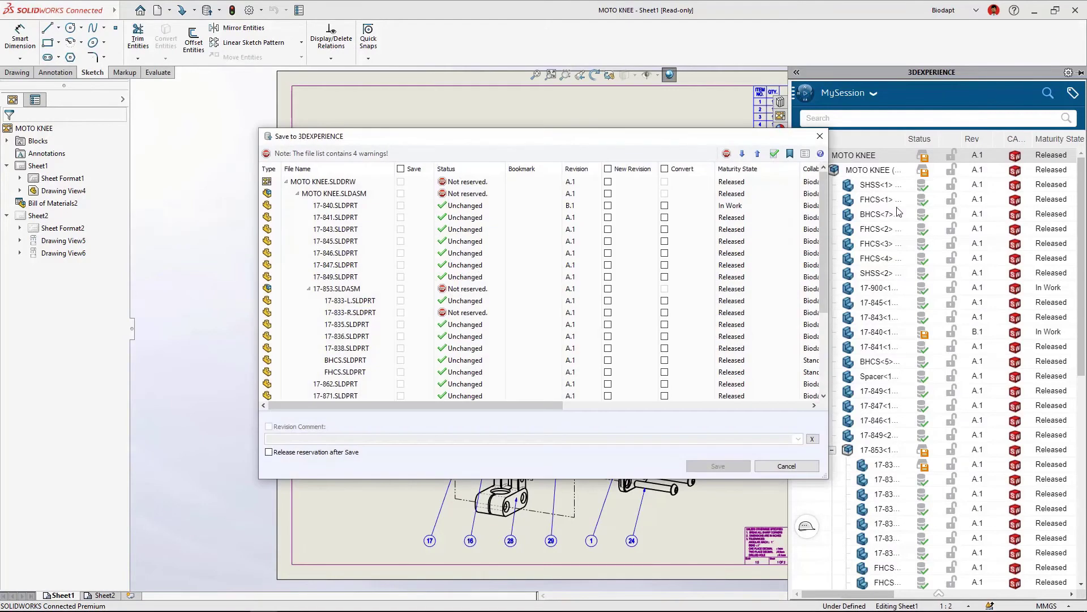
click(608, 181)
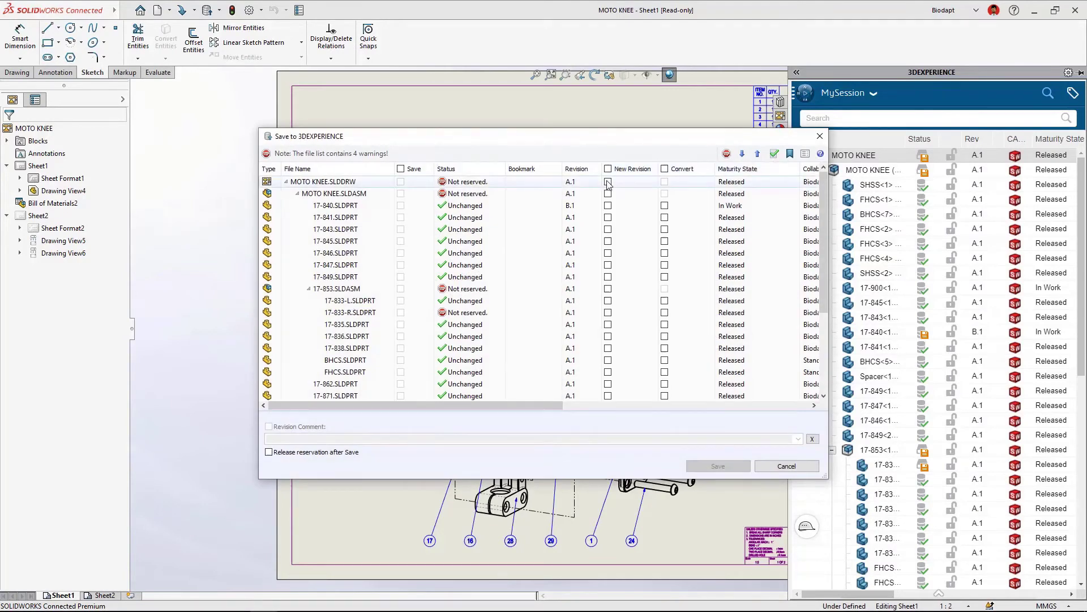
click(607, 194)
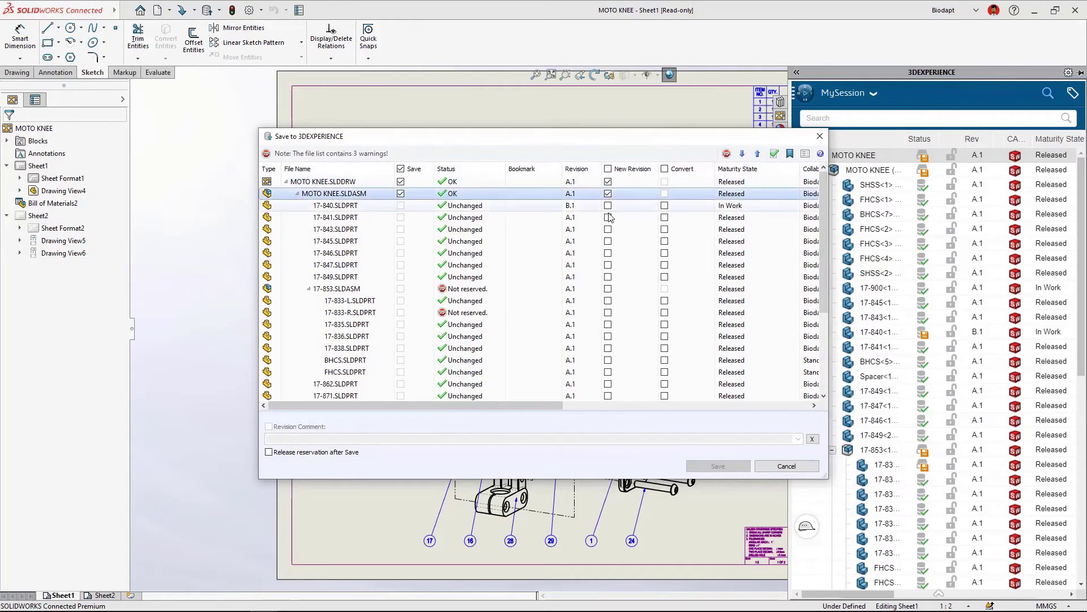
click(607, 289)
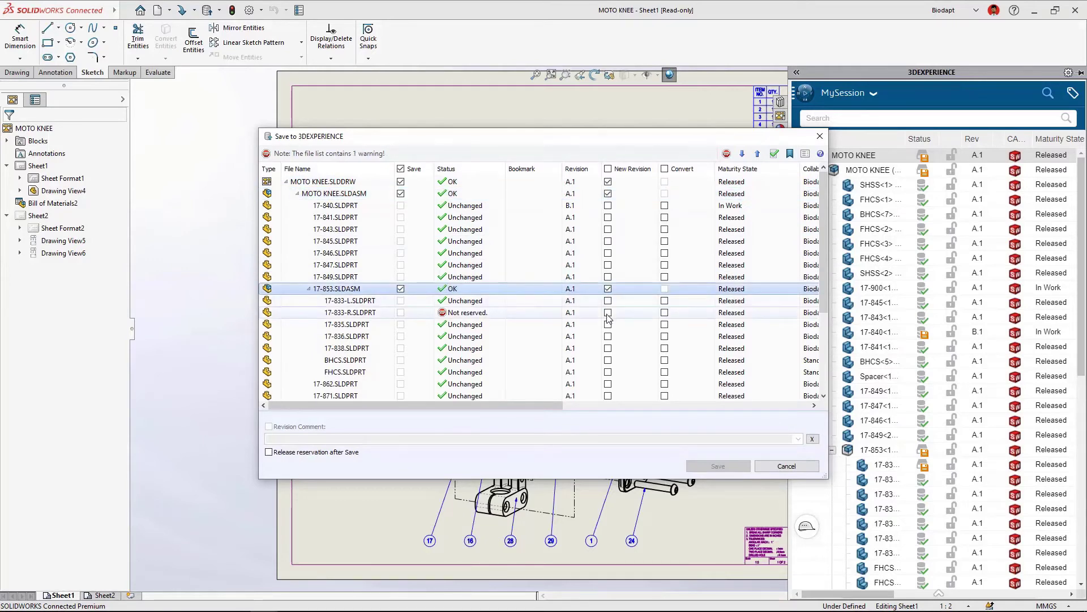
click(608, 312)
- Add the revision comment "NEW LOWER BRACKET AND REMOVED CLASH" and save the files to 3DEXPERIENCE
click(314, 426)
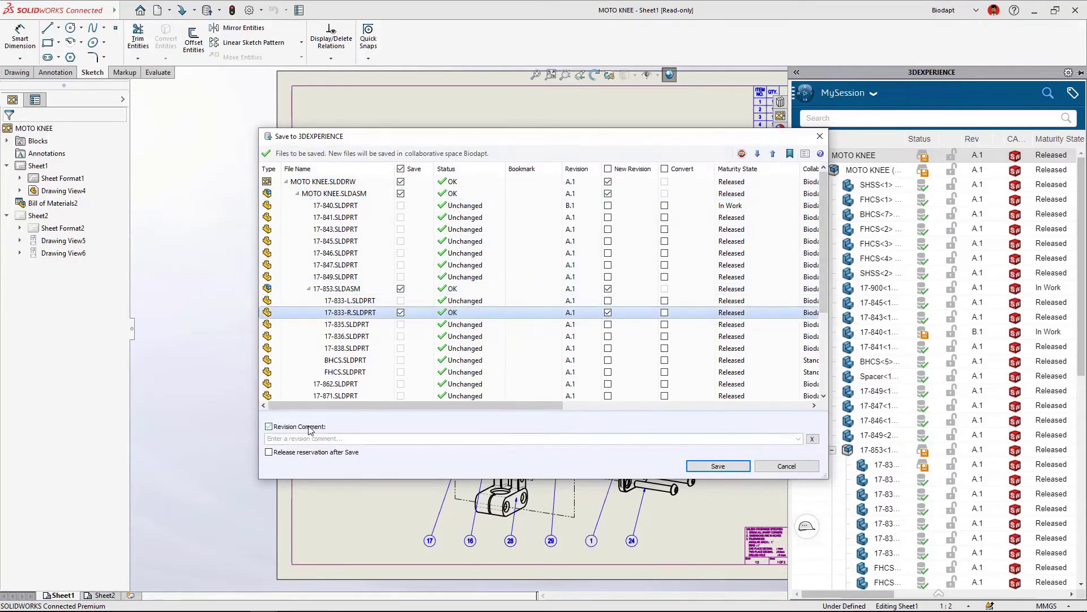
text(NEW LOWER BRACKET AND REMOVED CLASH)
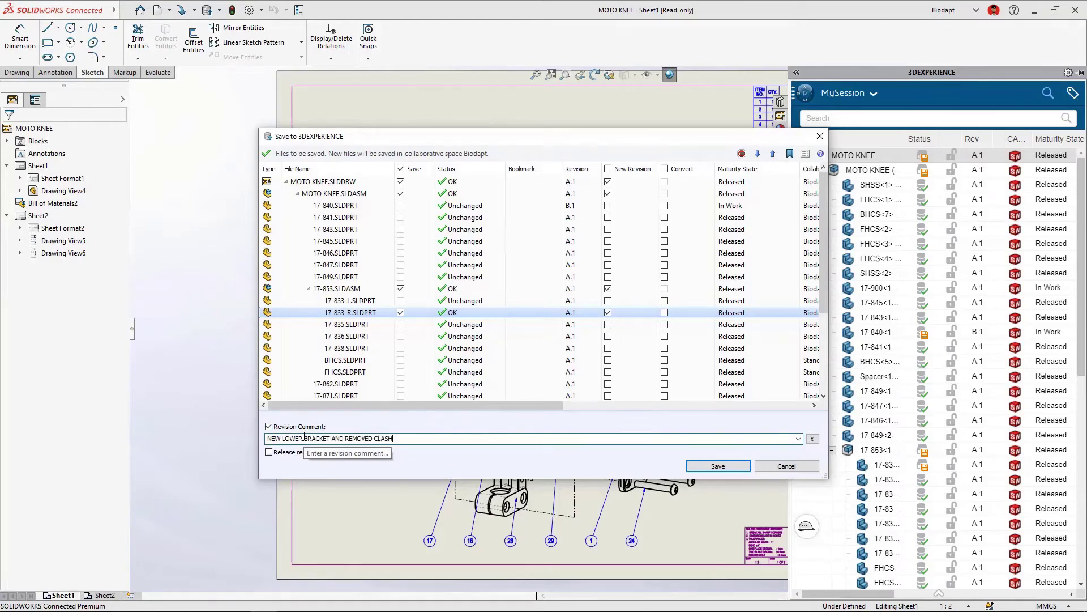
click(716, 466)
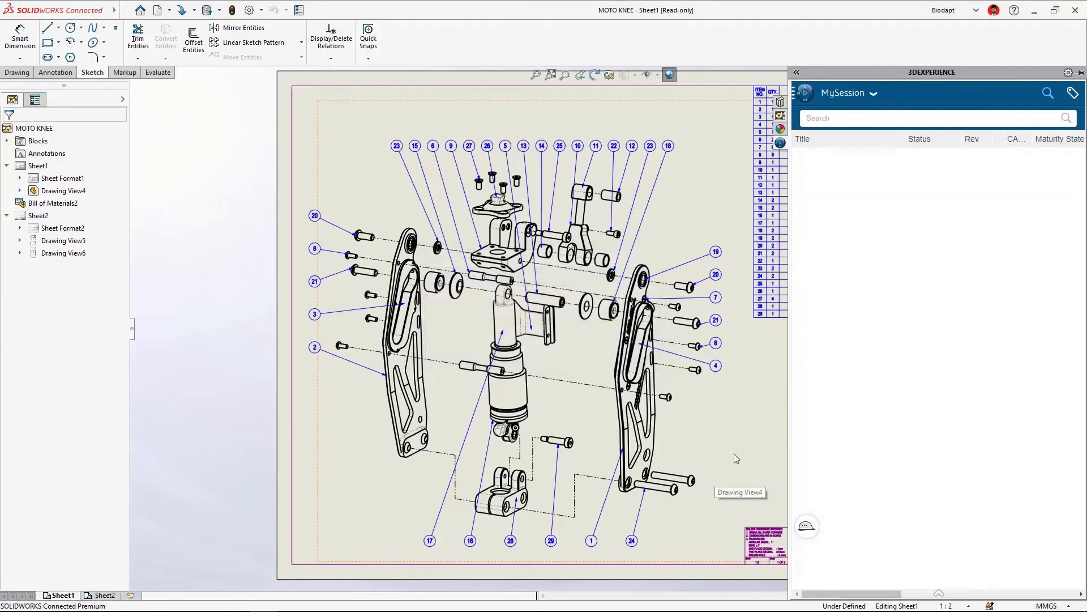
- Close the MOTO KNEE drawing and the MOTO KNEE assembly
click(759, 432)
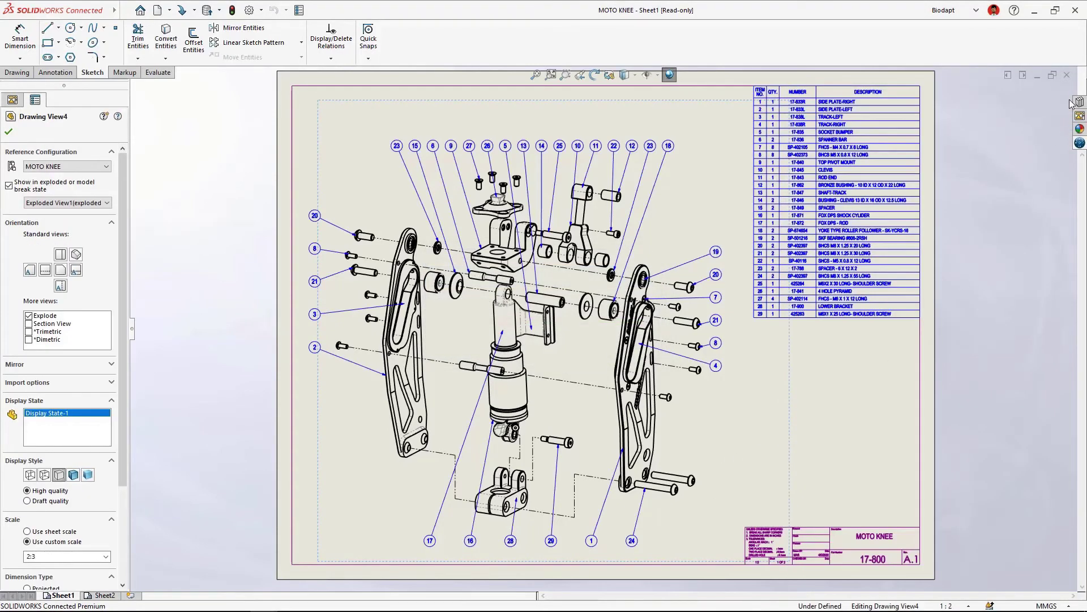
click(1071, 79)
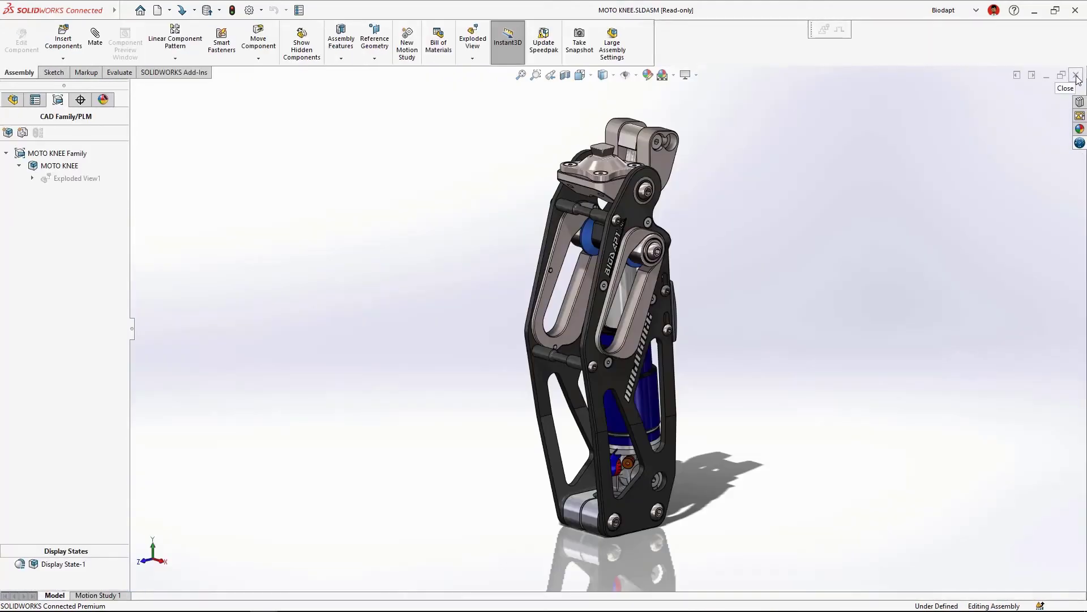
click(1074, 76)
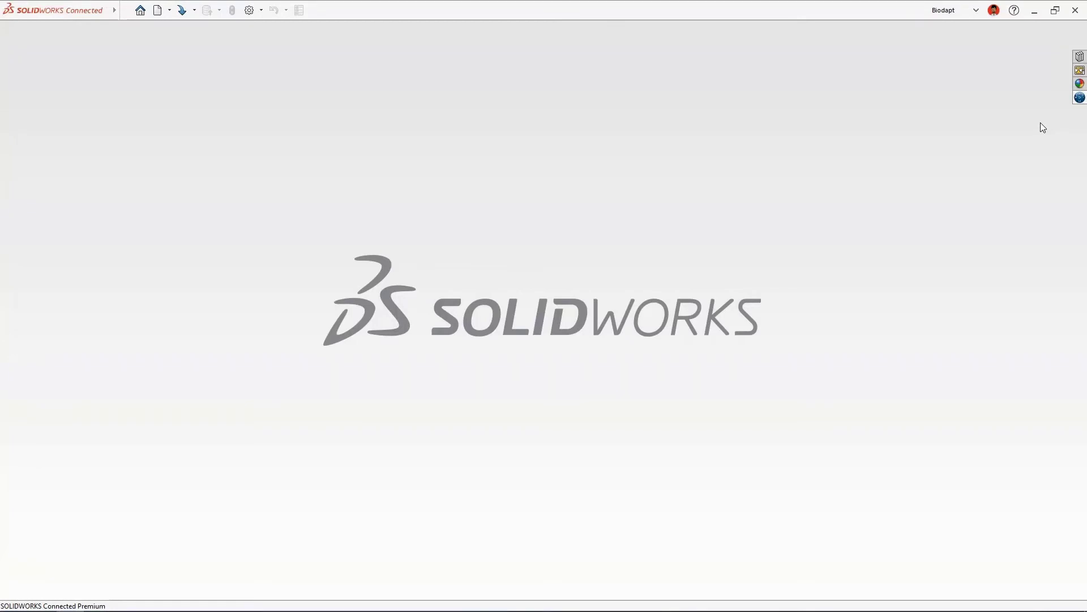
- Open Collaborative Tasks in an expanded 3DEXPERIENCE view and change the Finish 4 Bar Linkage task from To Do to In Work
click(1080, 97)
click(826, 50)
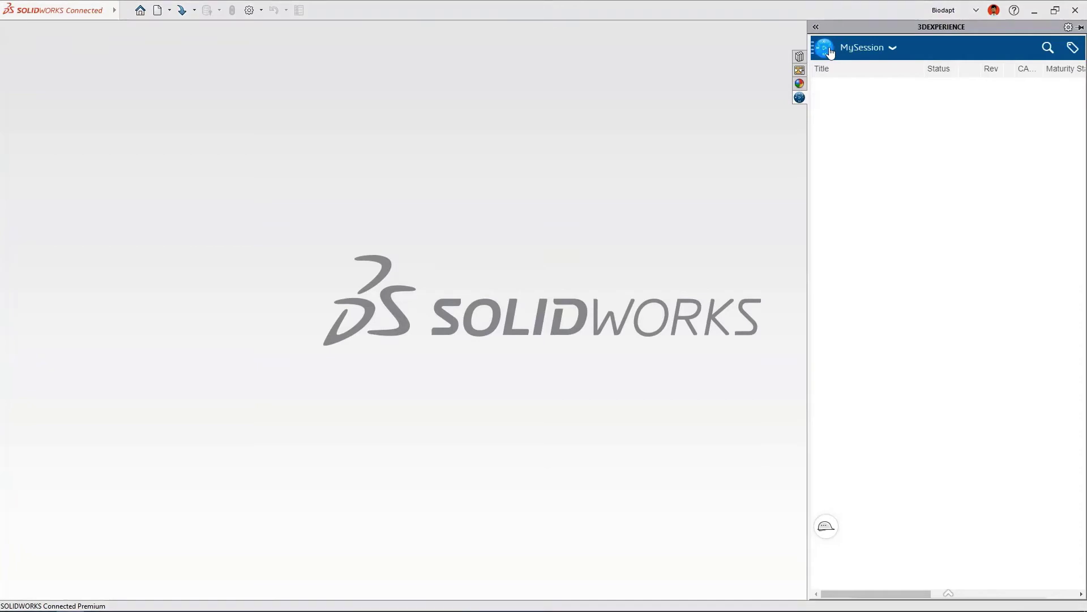
click(851, 262)
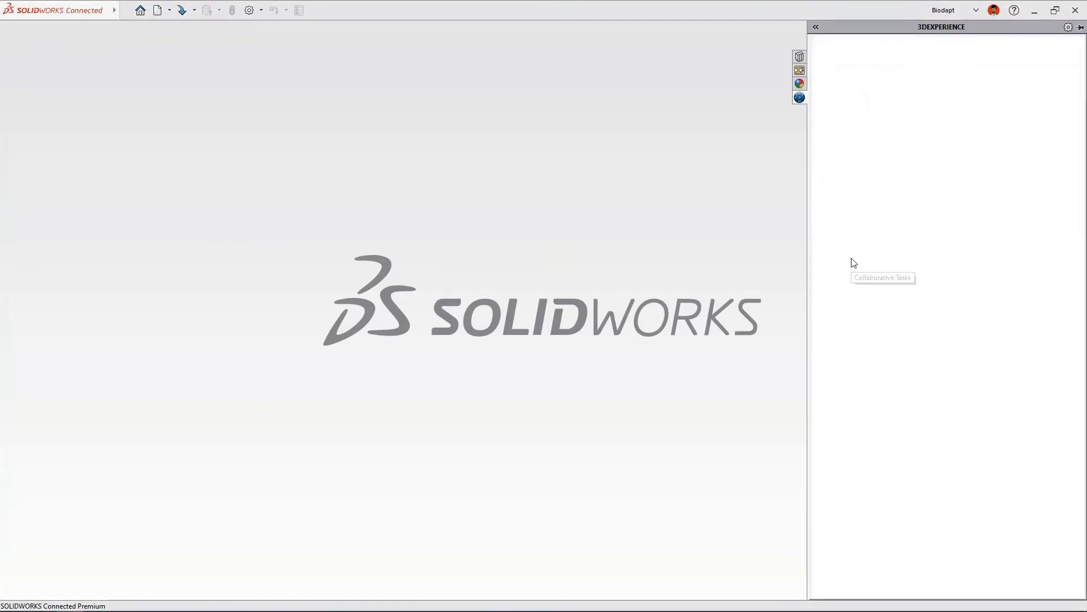
click(815, 27)
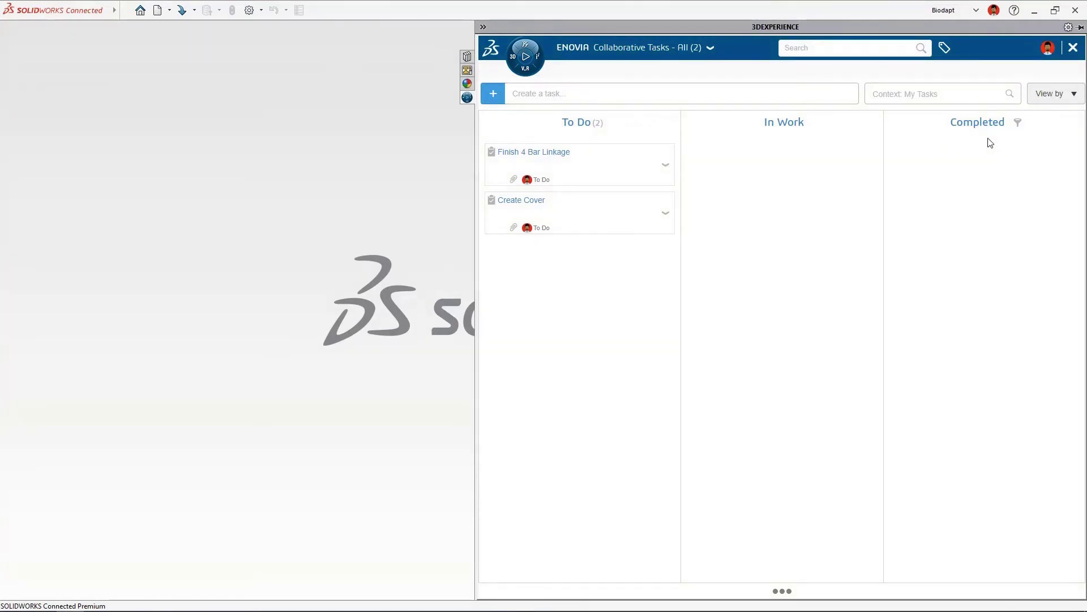
drag(556, 168, 774, 171)
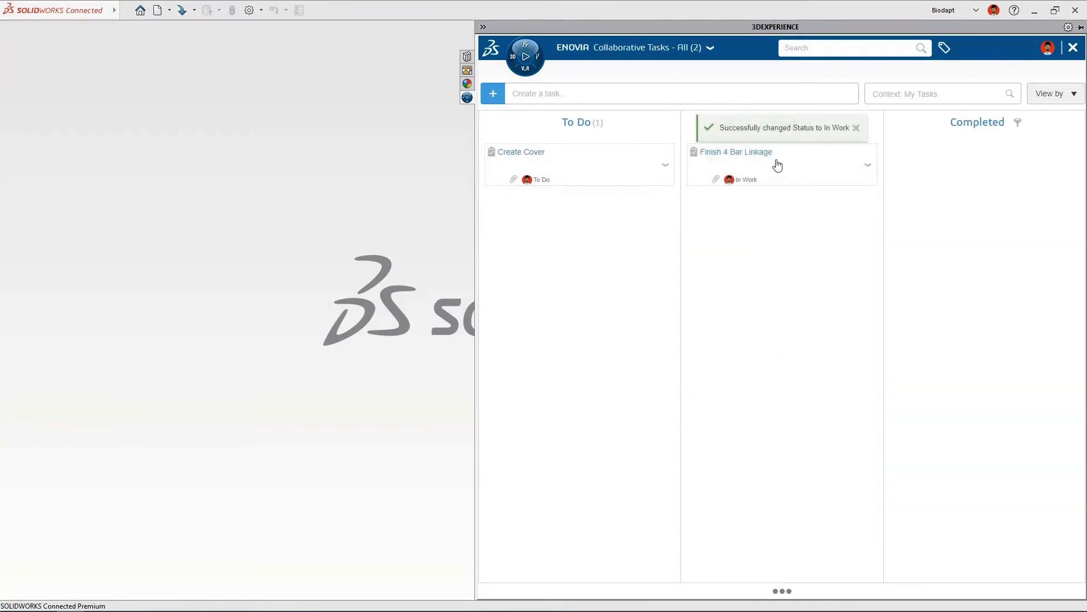
- Read the full description of the Finish 4 Bar Linkage task and open its attached VF2 Foot assembly
click(777, 164)
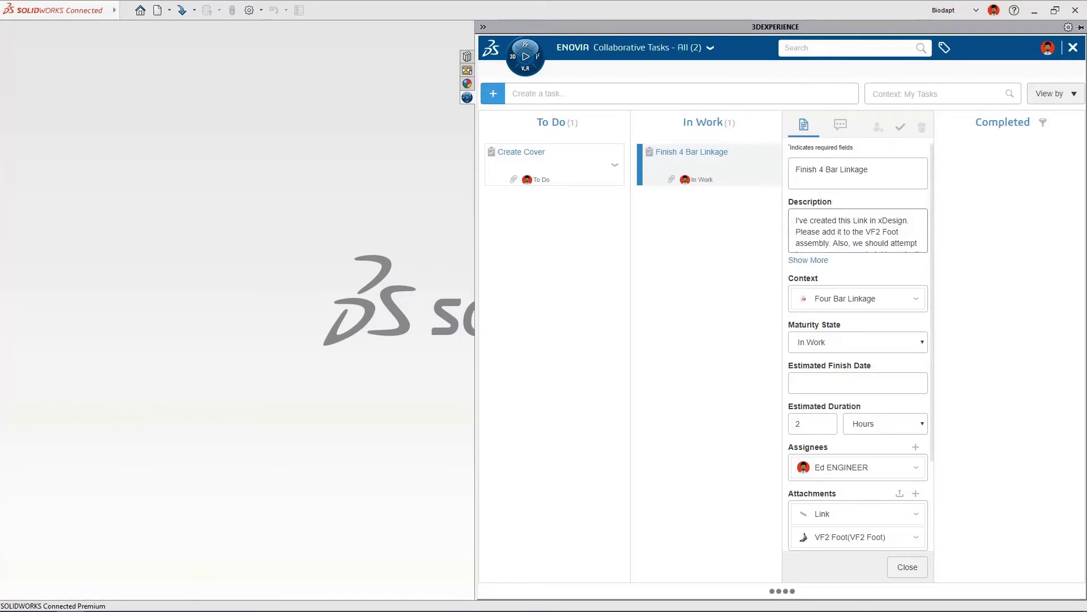
click(821, 260)
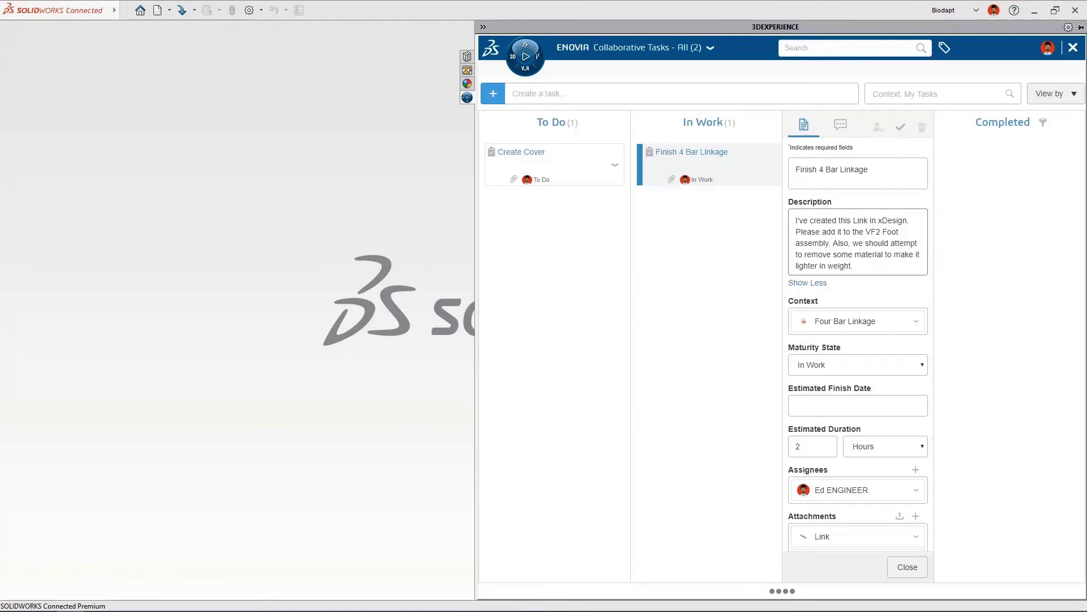
scroll(833, 205, down, 1)
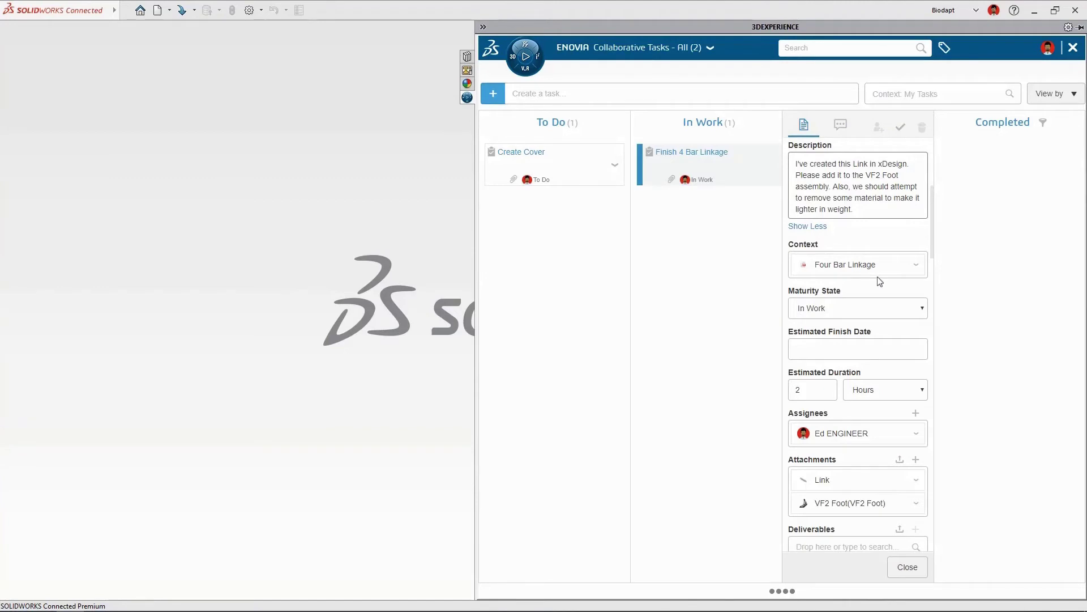
scroll(878, 279, down, 1)
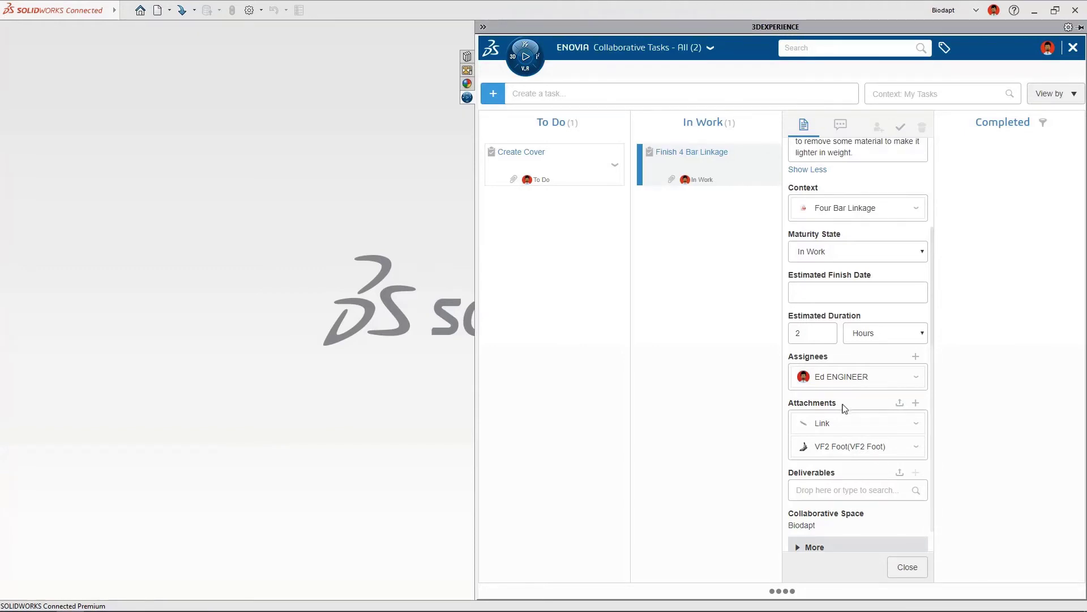
click(915, 447)
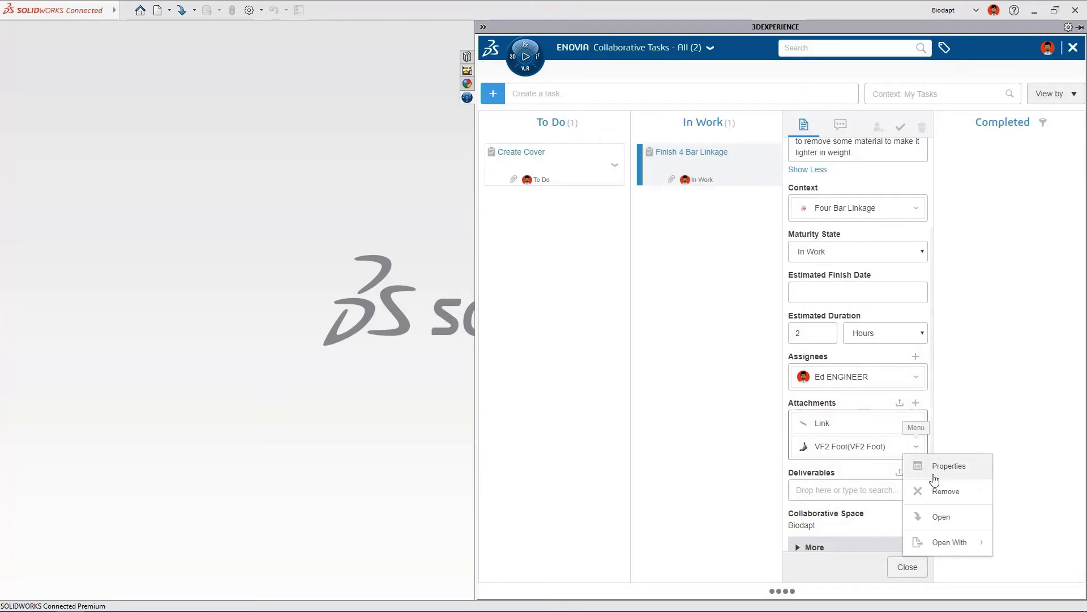
click(942, 517)
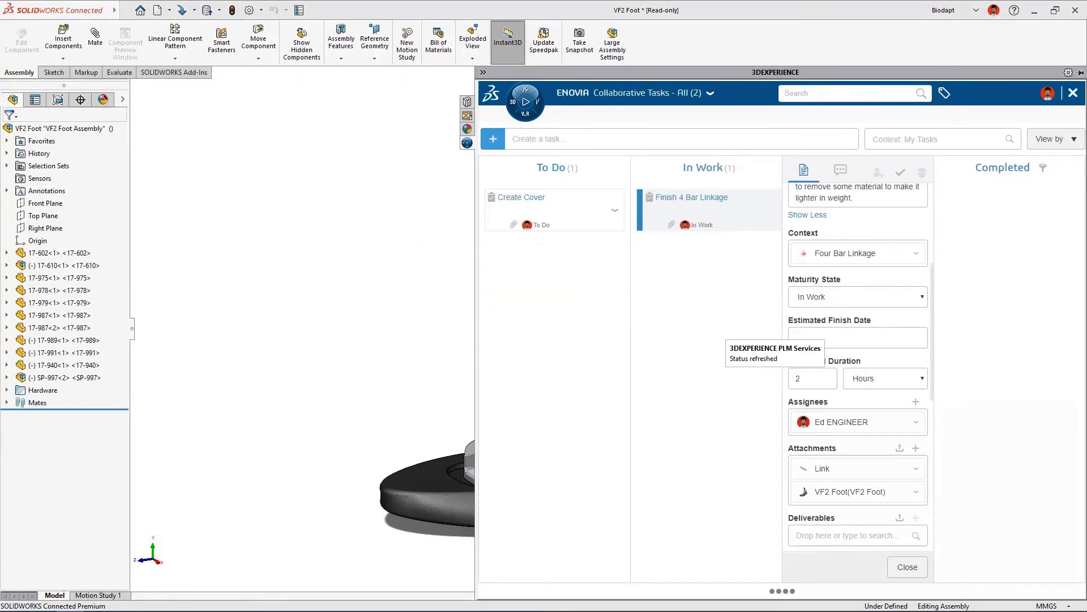
- Shrink the expanded task view and open the Link part attached to the same task
click(483, 72)
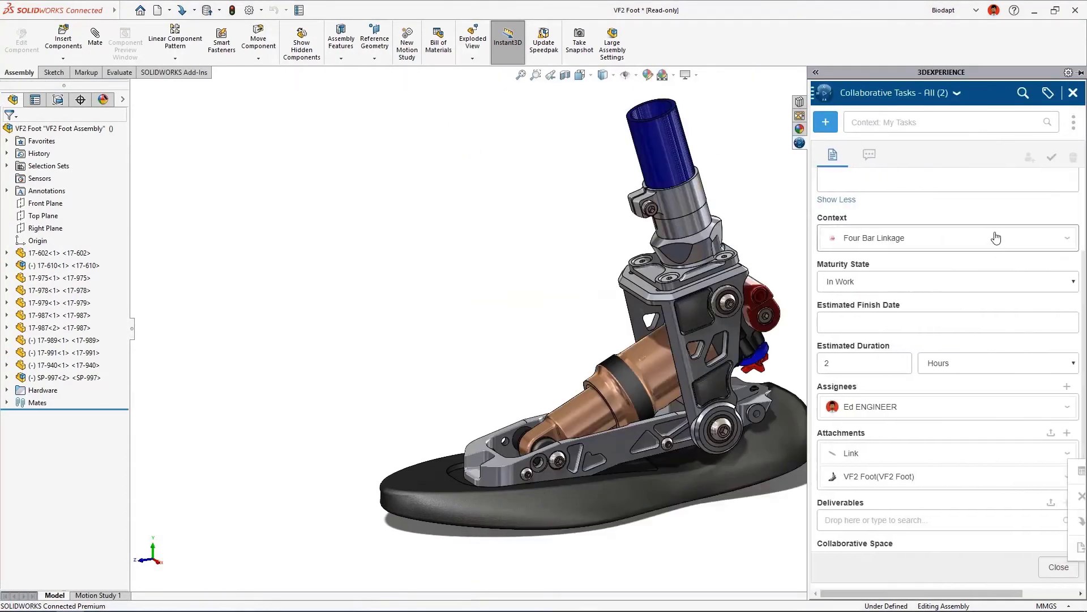
click(1068, 476)
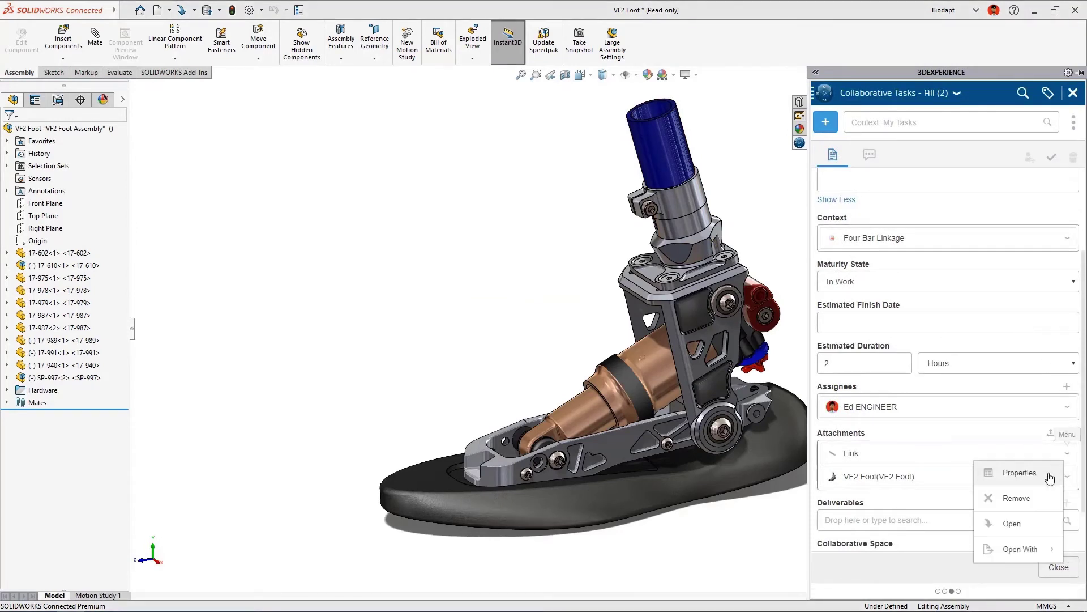
click(1030, 525)
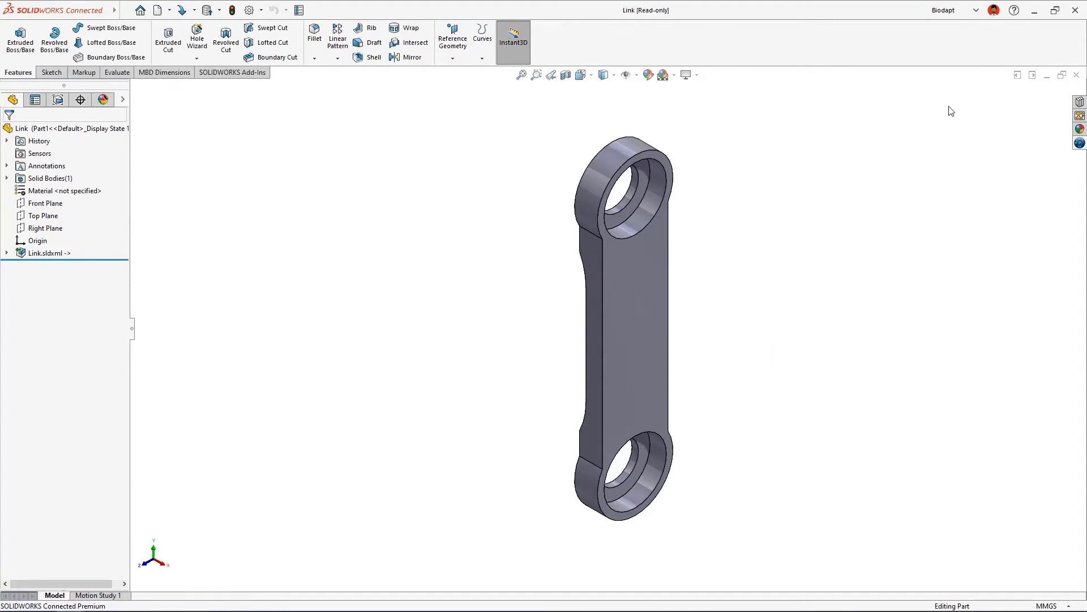
- Set the Link part beside the VF2 Foot assembly and insert it by its upper hole edge onto the red rear pivot, flipping its orientation
click(1018, 76)
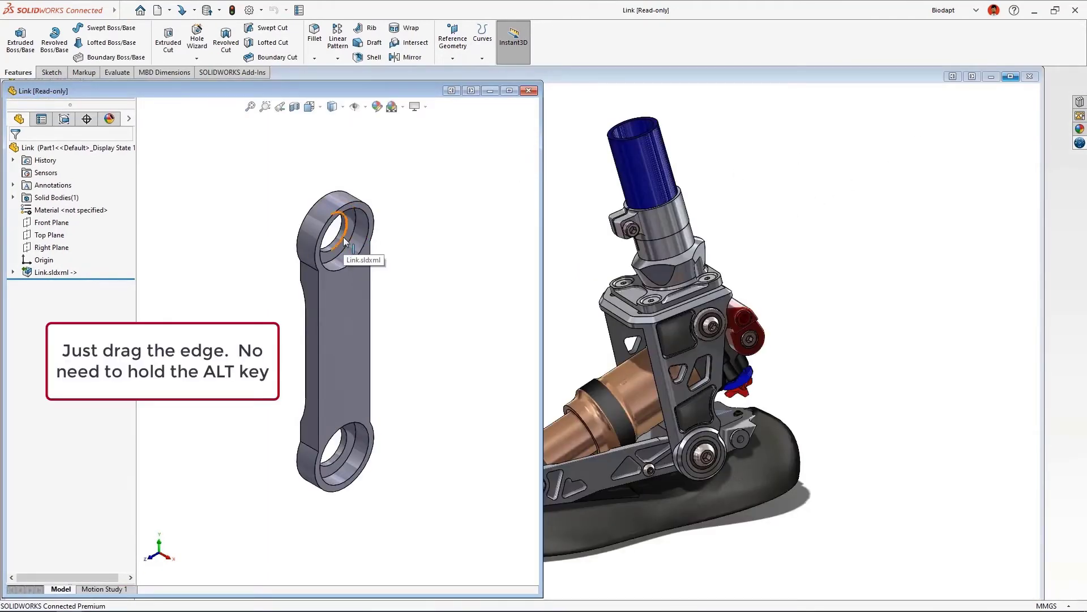
drag(344, 237, 745, 323)
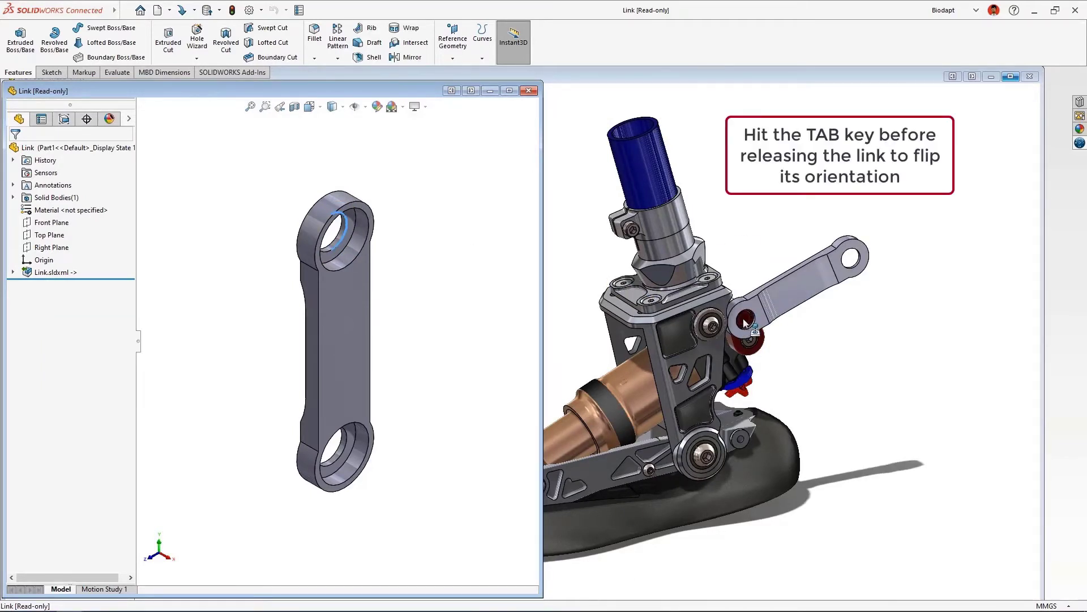
key(Tab)
drag(744, 323, 745, 322)
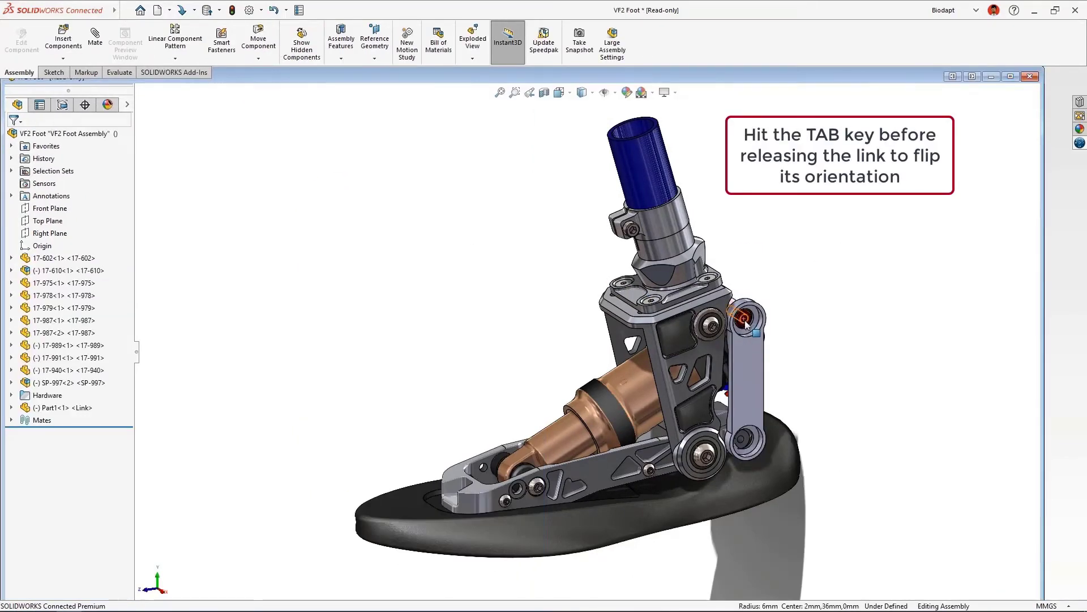
- Maximize the VF2 Foot assembly window and rebuild the assembly to restore its shadow
scroll(745, 458, down, 2)
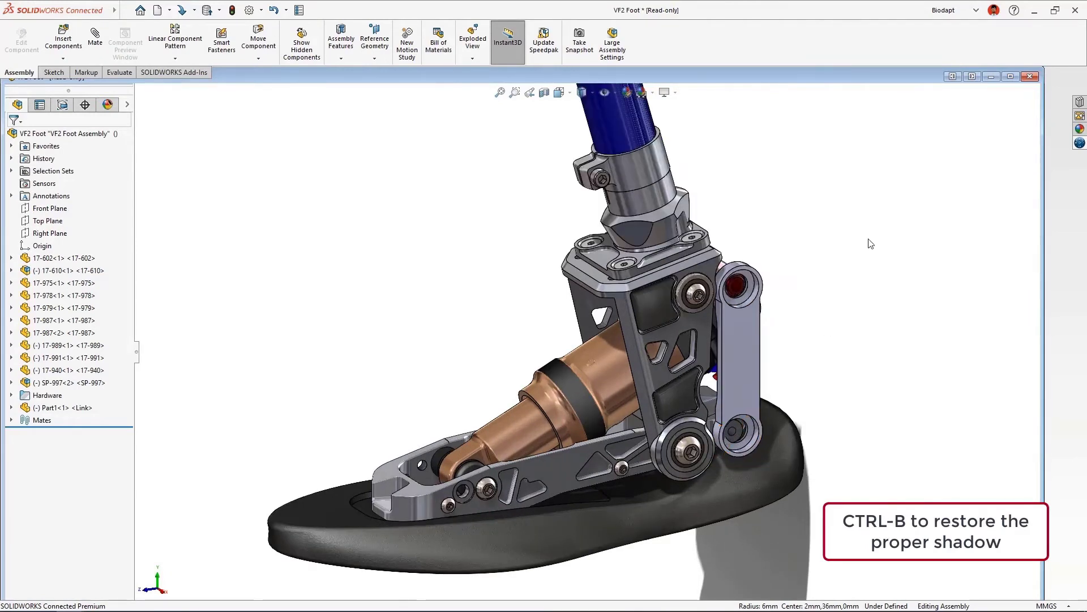
double_click(843, 79)
key(ctrl+b)
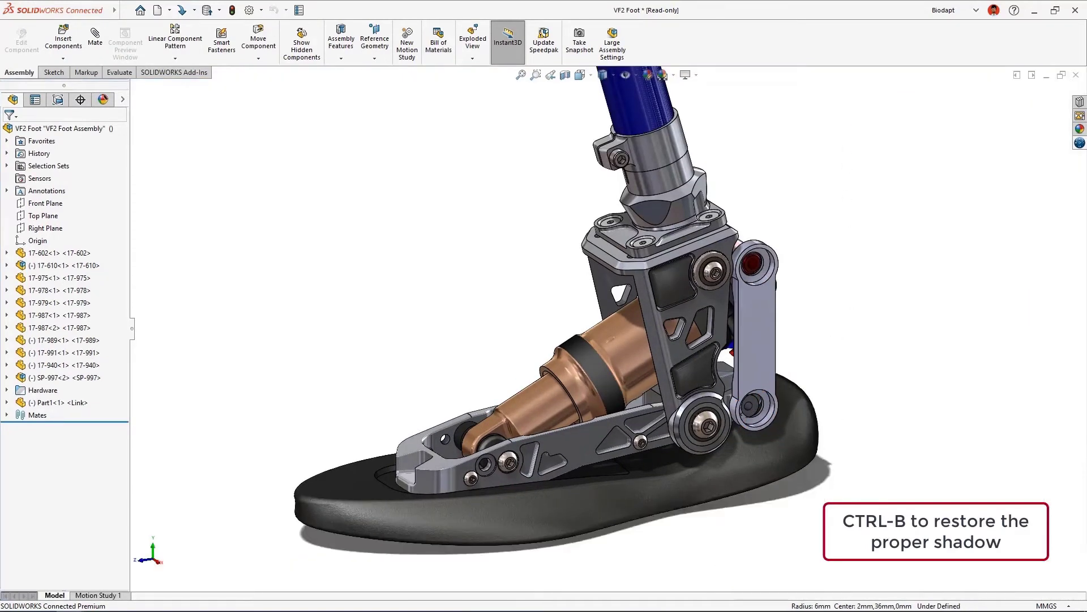
- Smart Mate the Link's lower hole concentric with the hole behind it at the heel end of the foot
scroll(756, 407, down, 3)
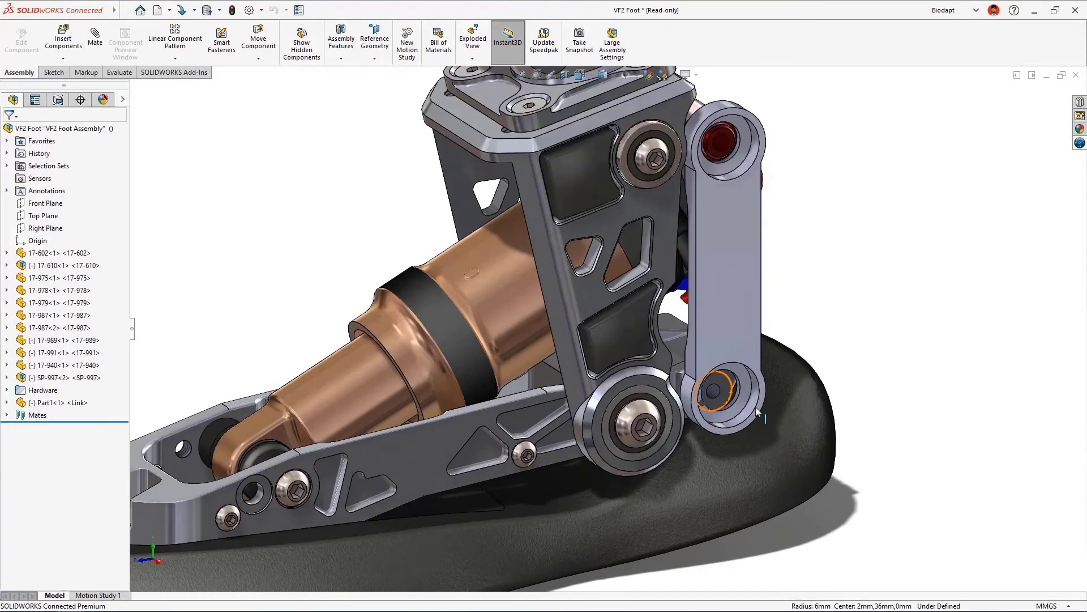
alt+drag(750, 403, 718, 392)
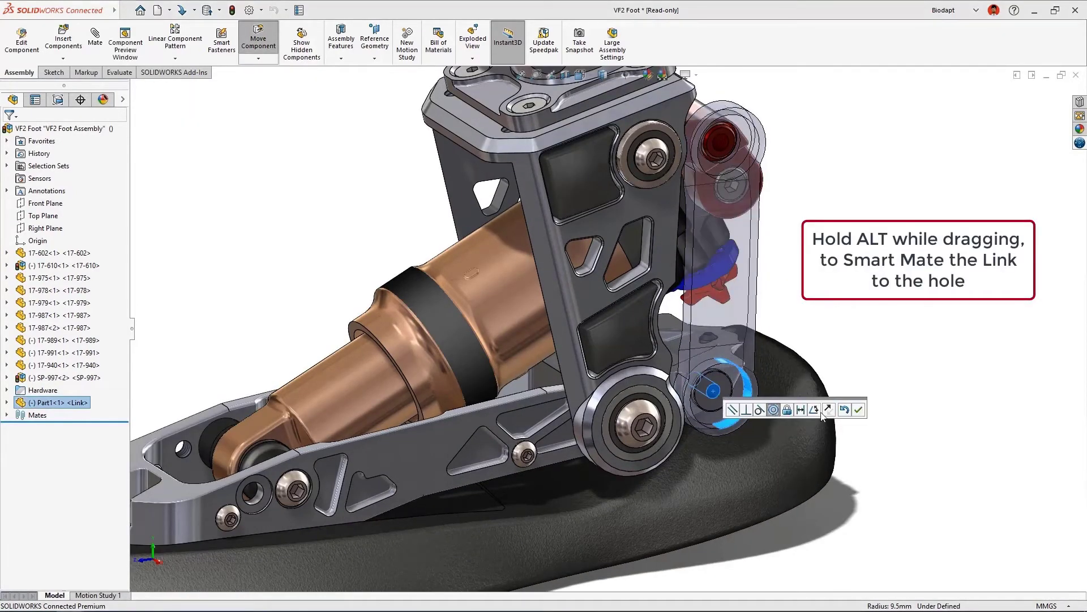
click(859, 408)
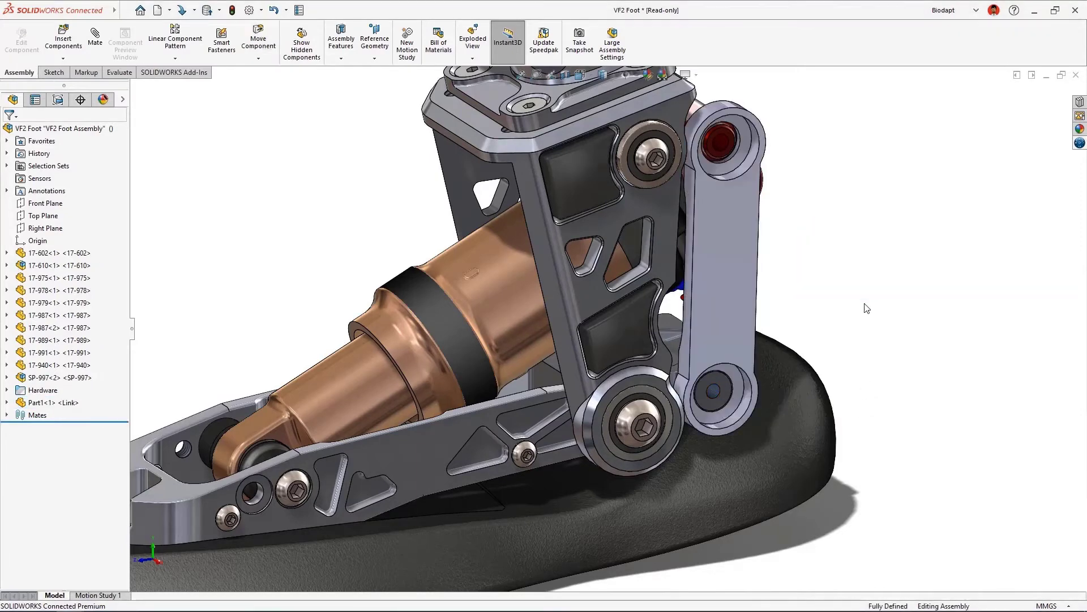
key(z)
key(z)
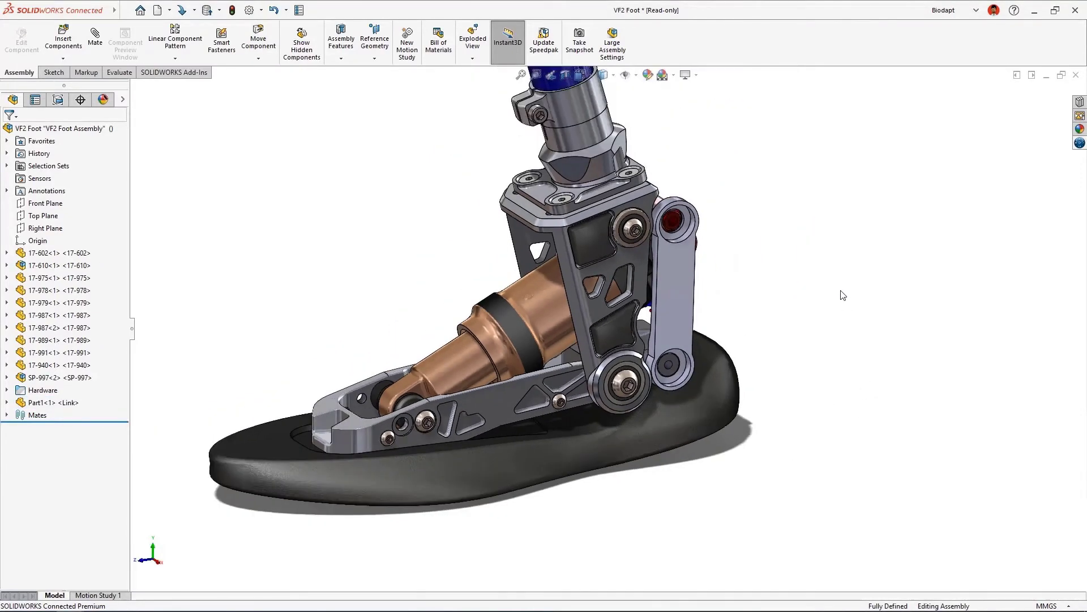
- Mirror the Link component about the assembly's Right Plane to place a second Link on the other side of the foot
middle_drag(774, 289, 501, 355)
click(51, 402)
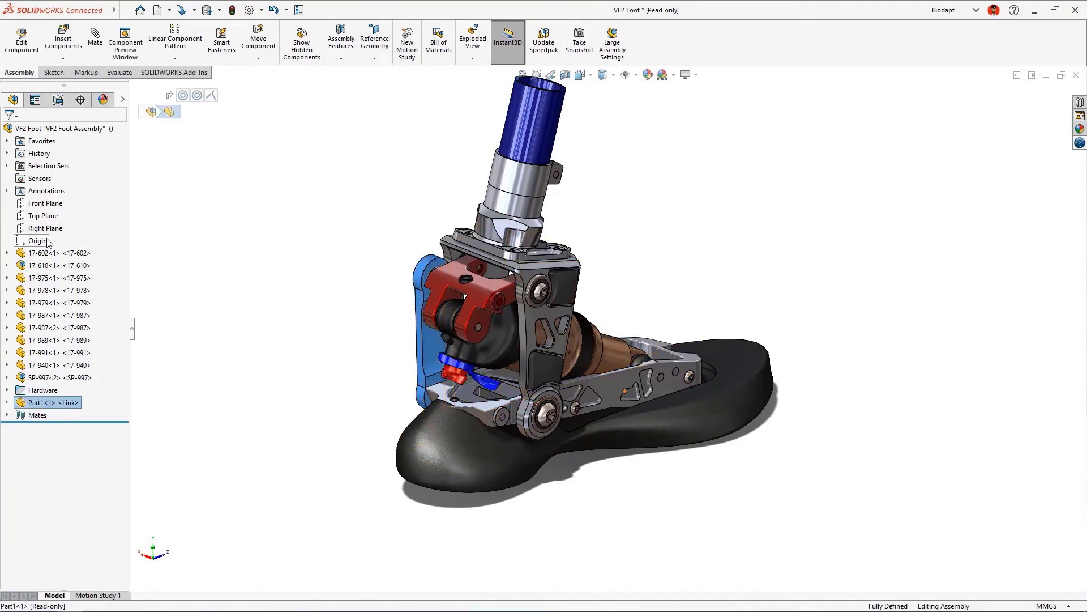
ctrl+click(47, 228)
click(175, 57)
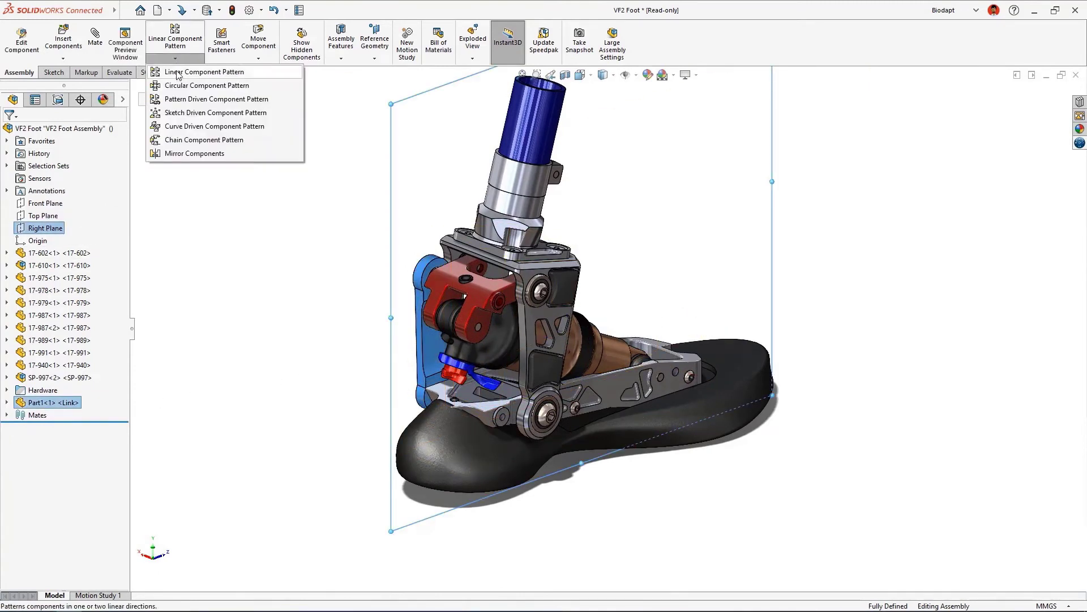
click(186, 156)
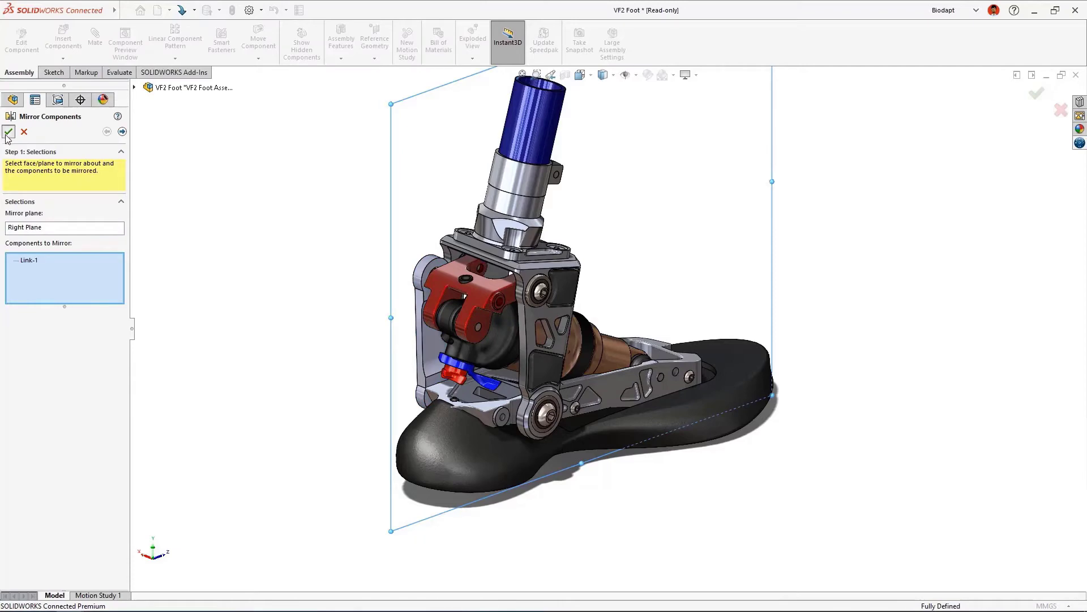
click(8, 131)
middle_drag(252, 244, 495, 272)
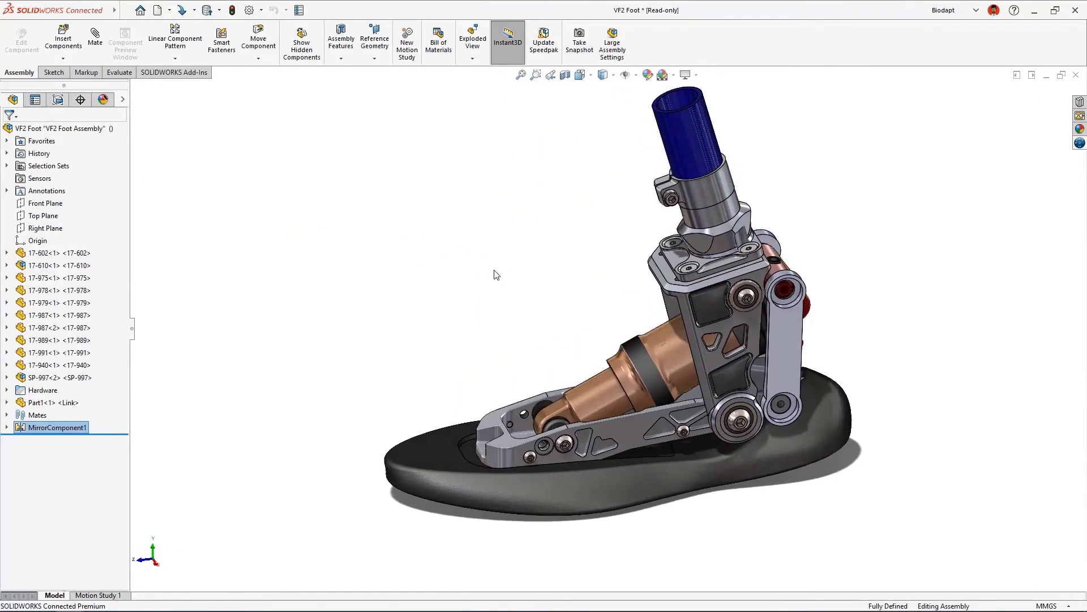
- Show all hidden components in the Hardware folder
right_click(42, 391)
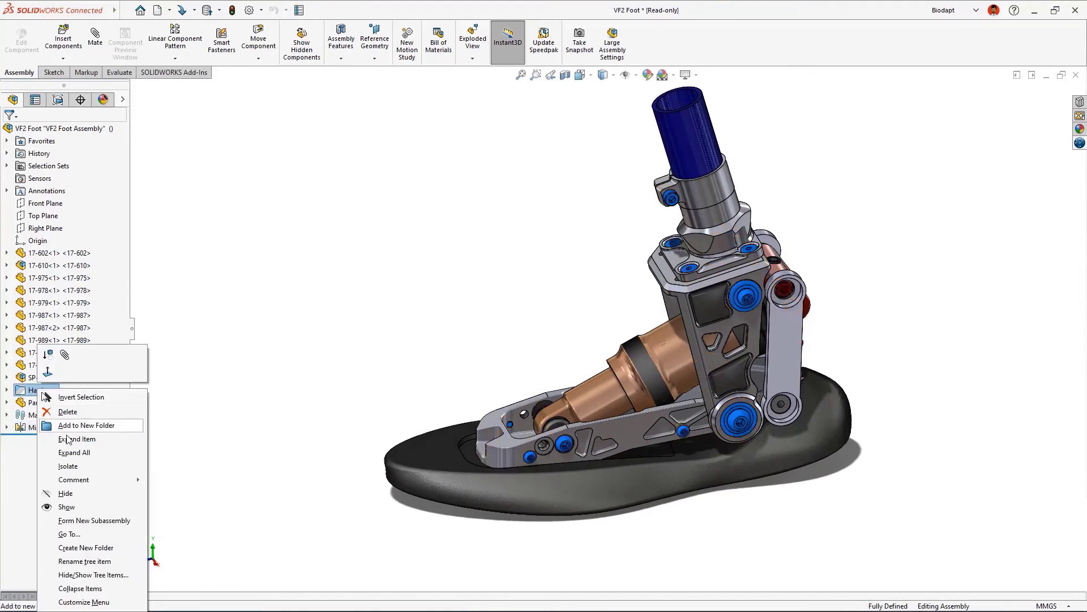
click(76, 498)
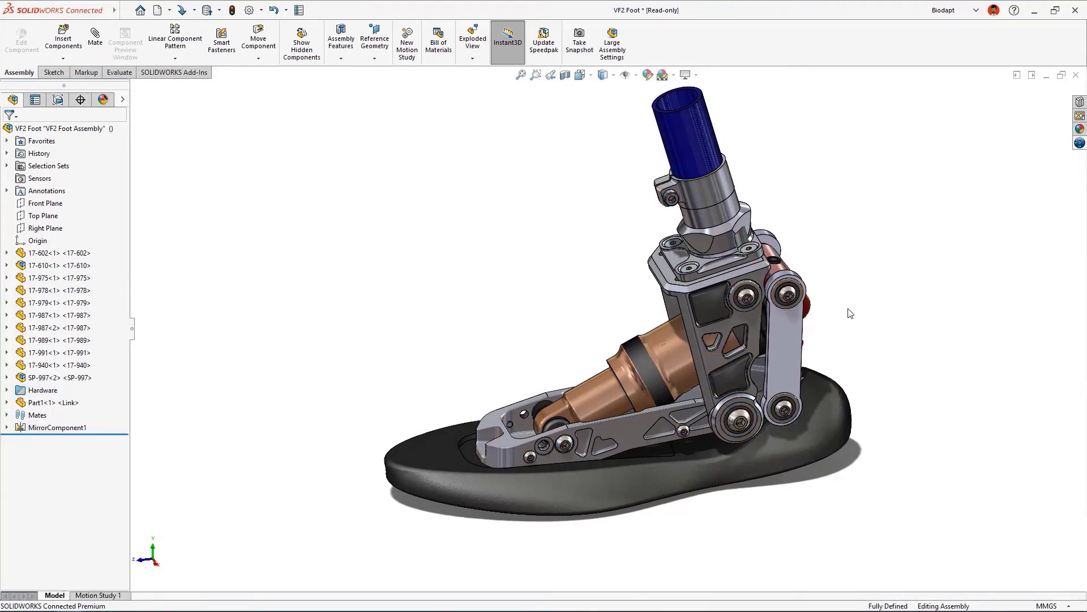
mouse_move(865, 305)
middle_down()
mouse_move(864, 291)
mouse_move(866, 303)
middle_up()
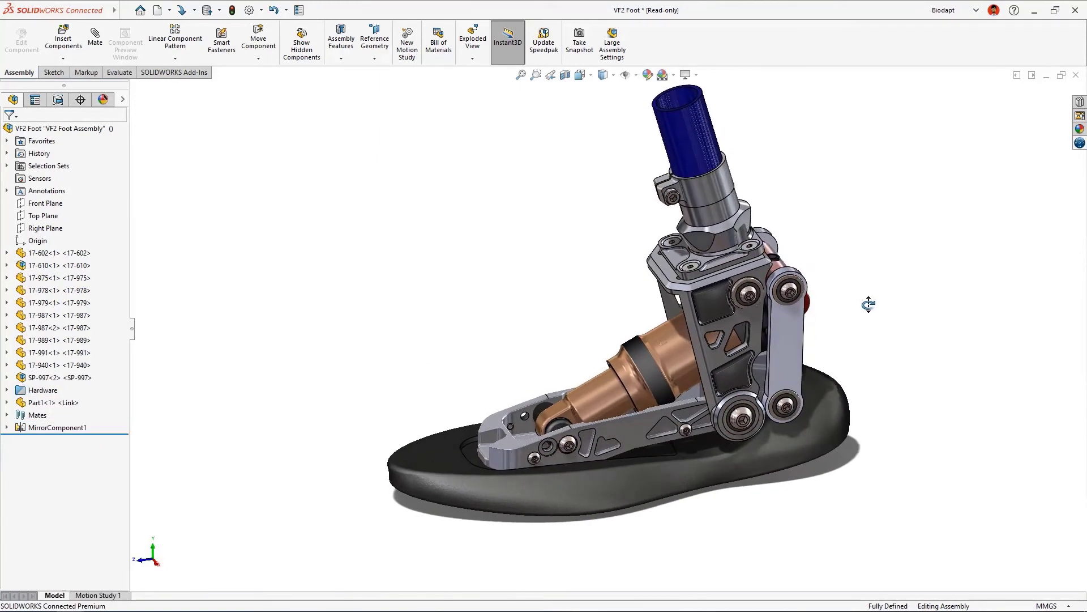
- Temporarily make the SP-997 shock subassembly flexible and move the upper bracket to test the linkage's motion
right_click(68, 378)
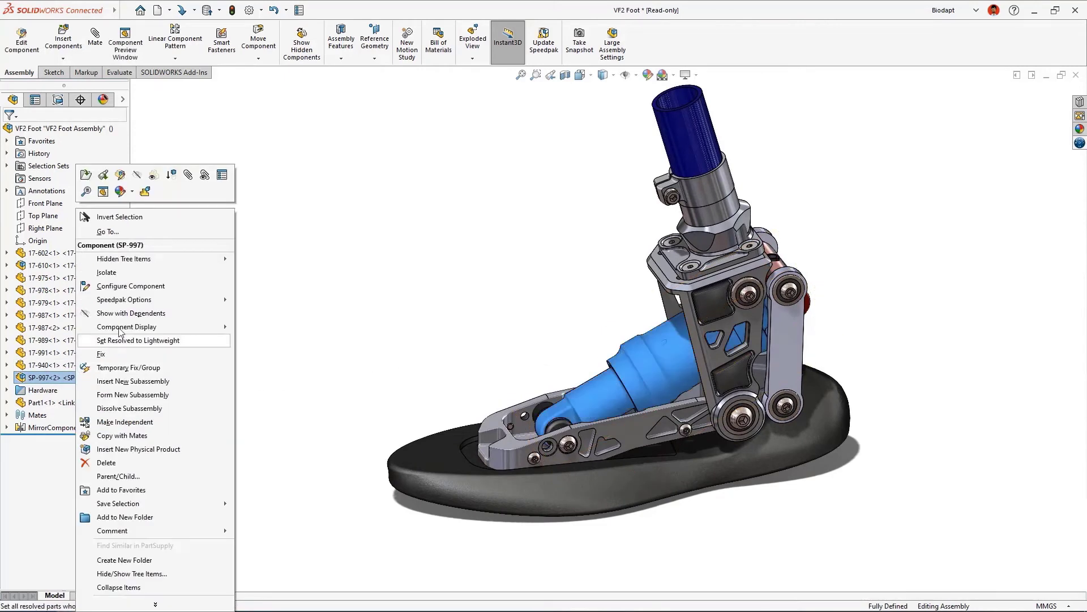
click(145, 191)
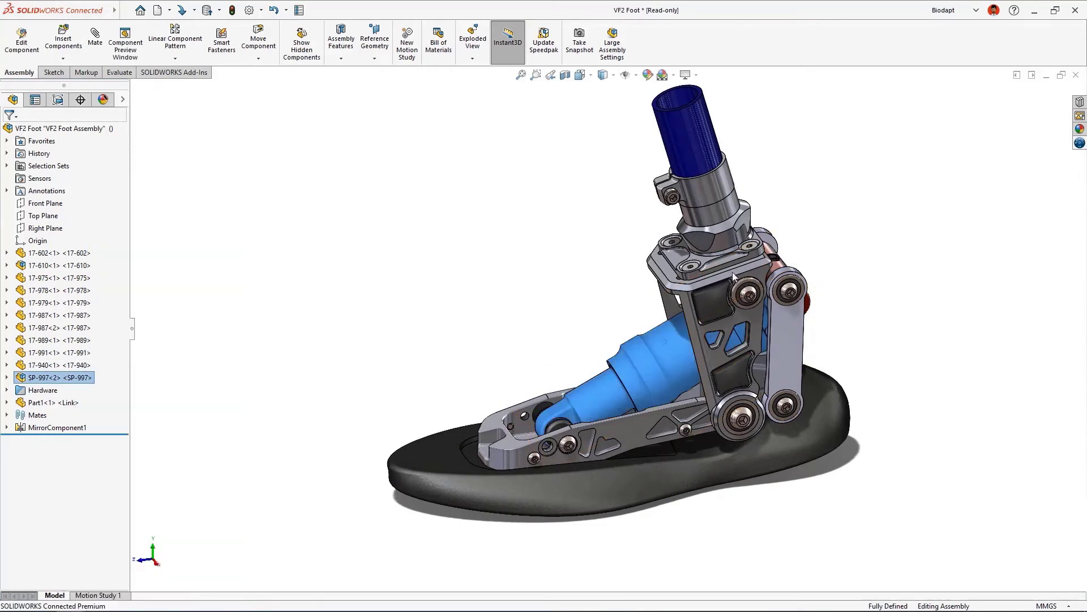
mouse_move(734, 269)
mouse_down()
mouse_move(767, 260)
mouse_move(748, 262)
mouse_up()
right_click(103, 378)
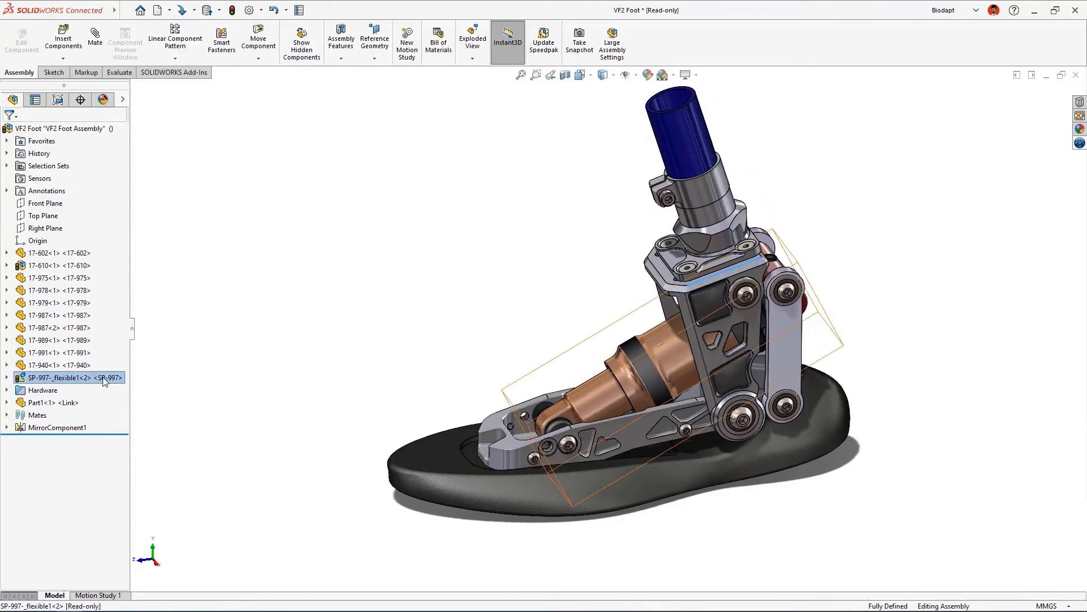
key(Escape)
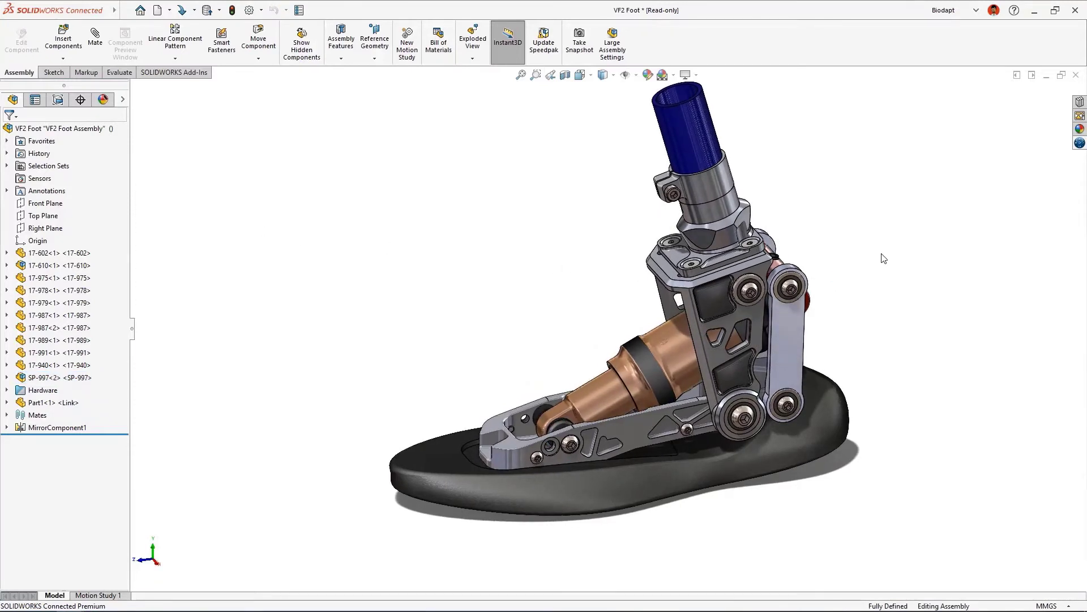
- Save the VF2 Foot assembly to 3DEXPERIENCE, reserving the modified data first
key(ctrl+s)
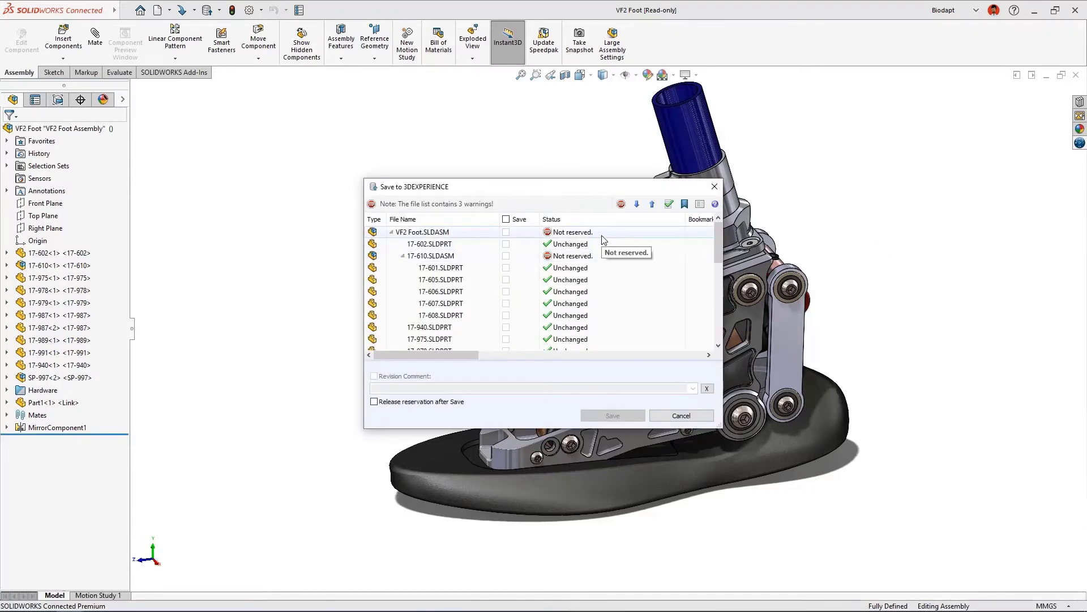
click(669, 205)
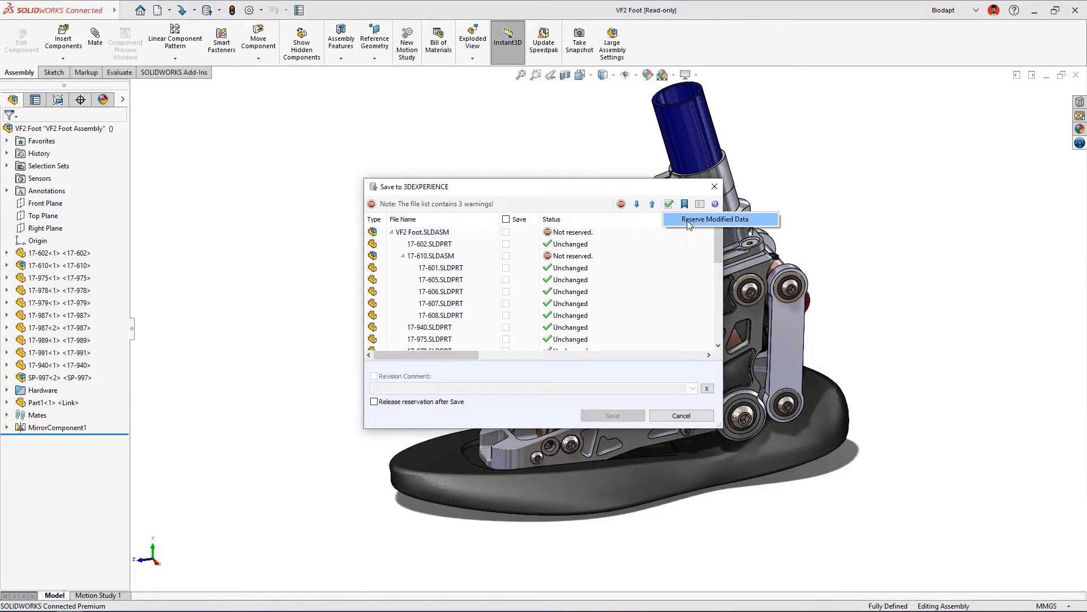
click(689, 223)
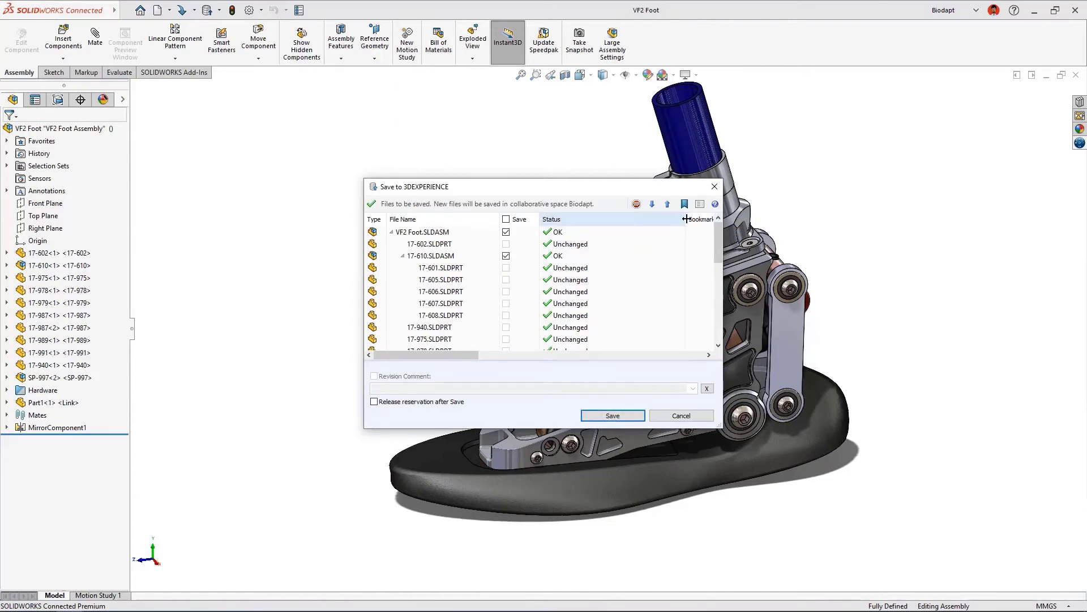
click(626, 415)
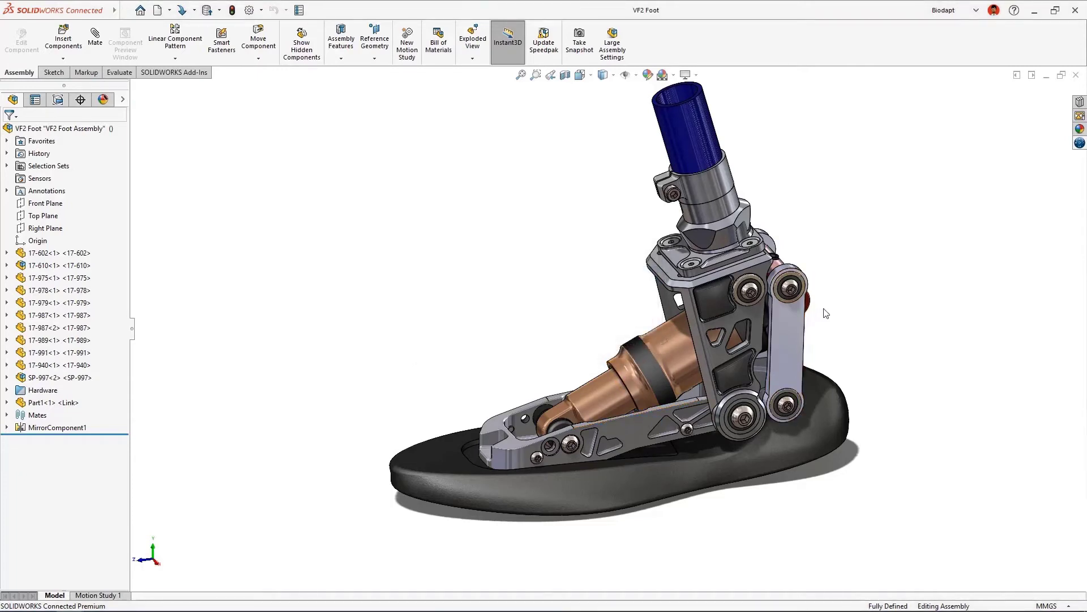
- Reread the description of the Finish 4 Bar Linkage task and return to the session contents
click(1079, 144)
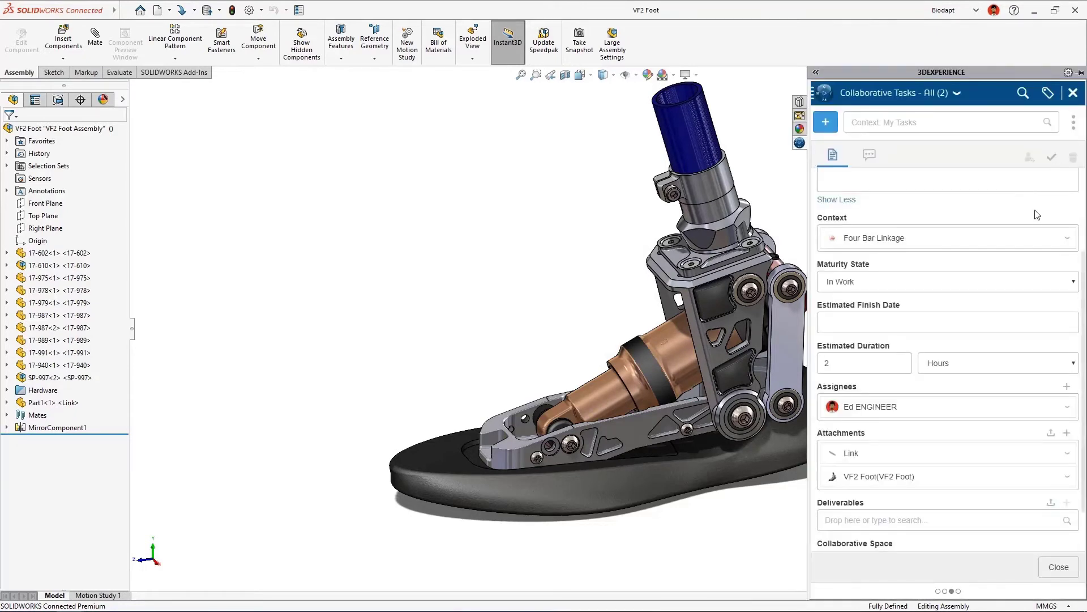
scroll(1037, 215, up, 3)
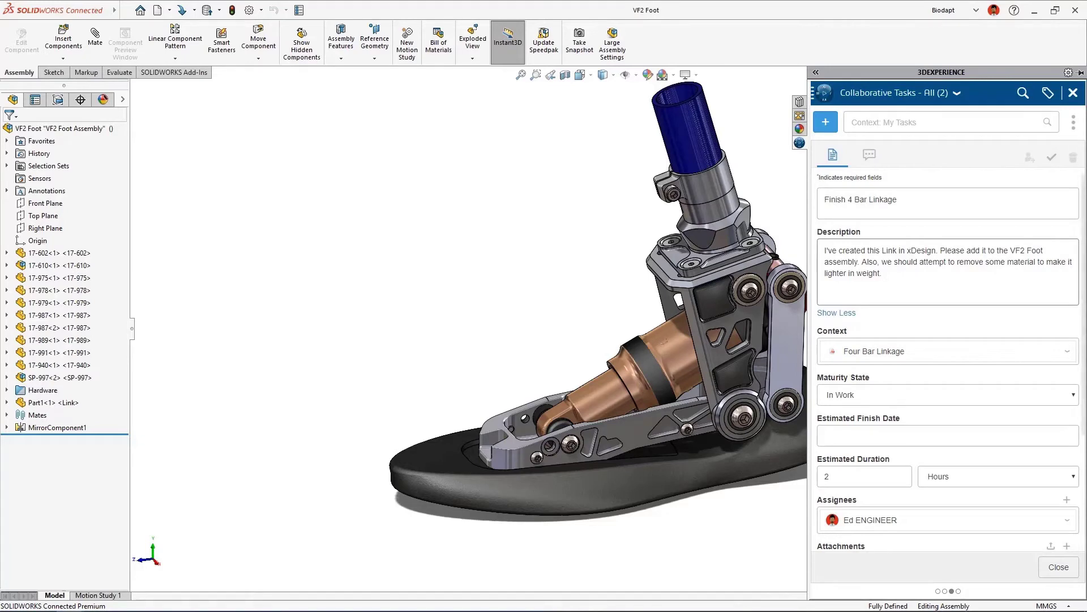
click(1073, 93)
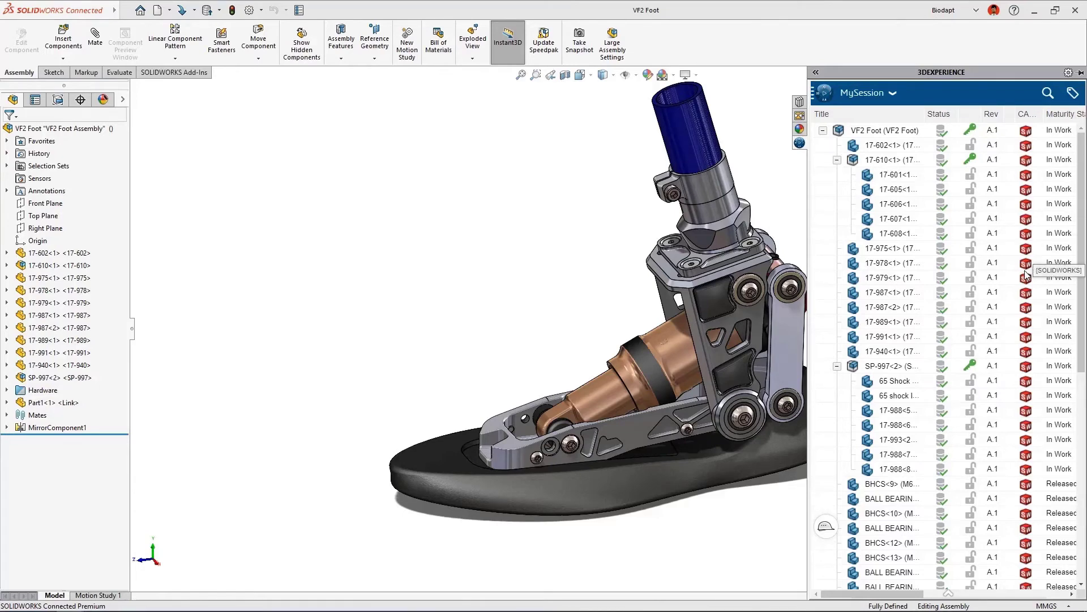
- Place SOLIDWORKS beside the browser dashboard and open the Link from the end of the MySession tree in xDesign on the Design page
scroll(1025, 279, down, 4)
scroll(1027, 280, down, 5)
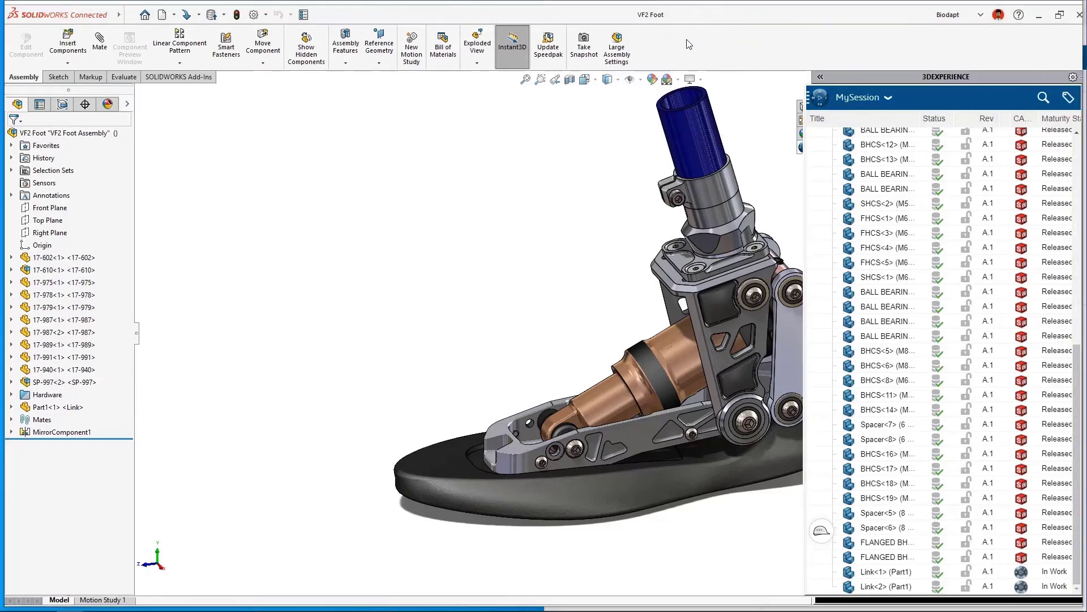
drag(759, 10, 1, 127)
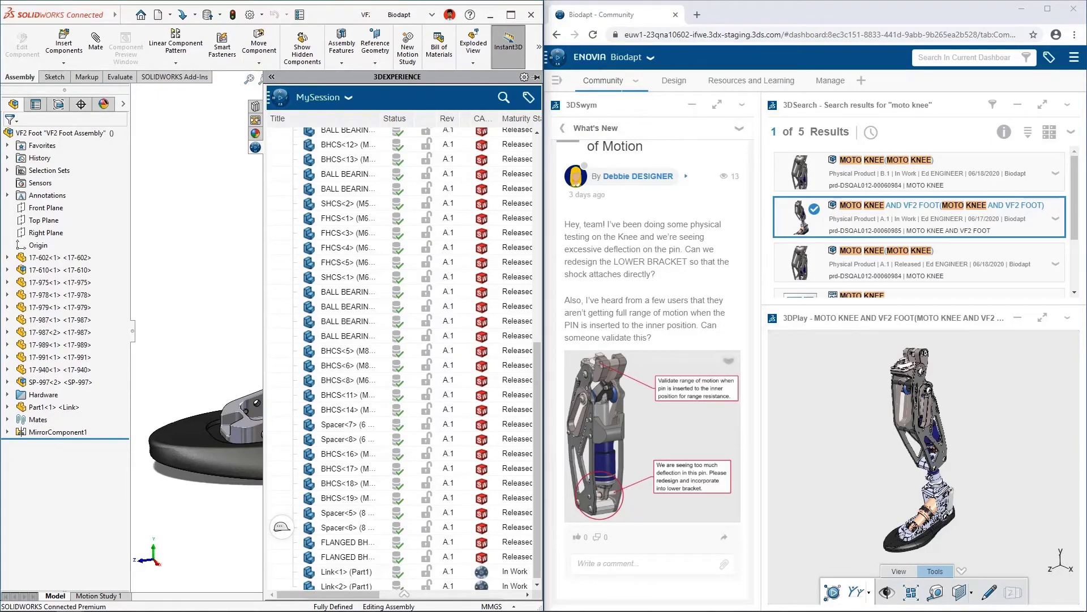
click(673, 83)
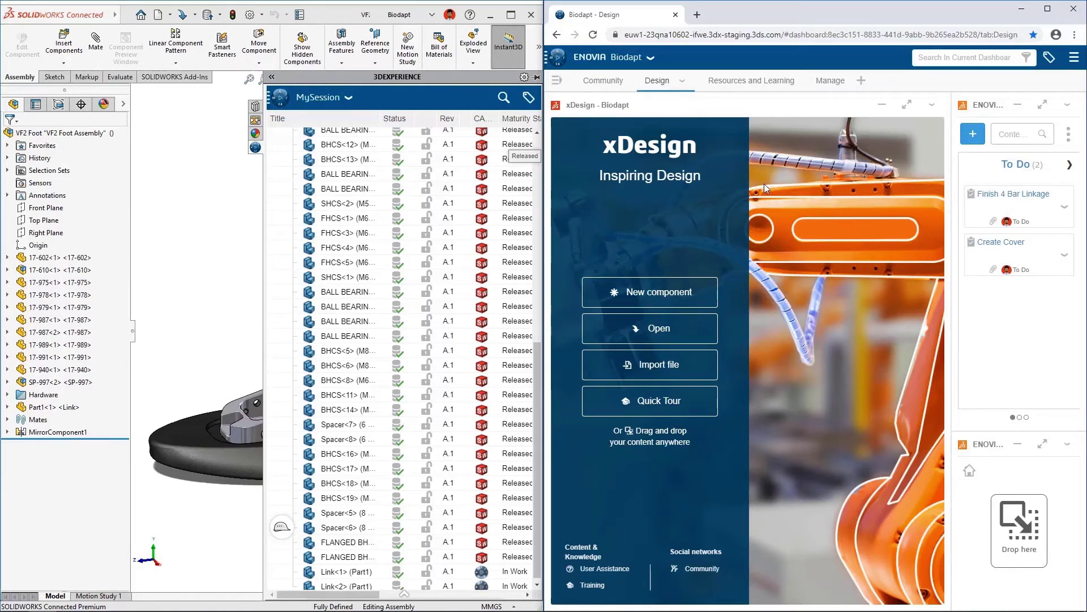
drag(346, 571, 760, 319)
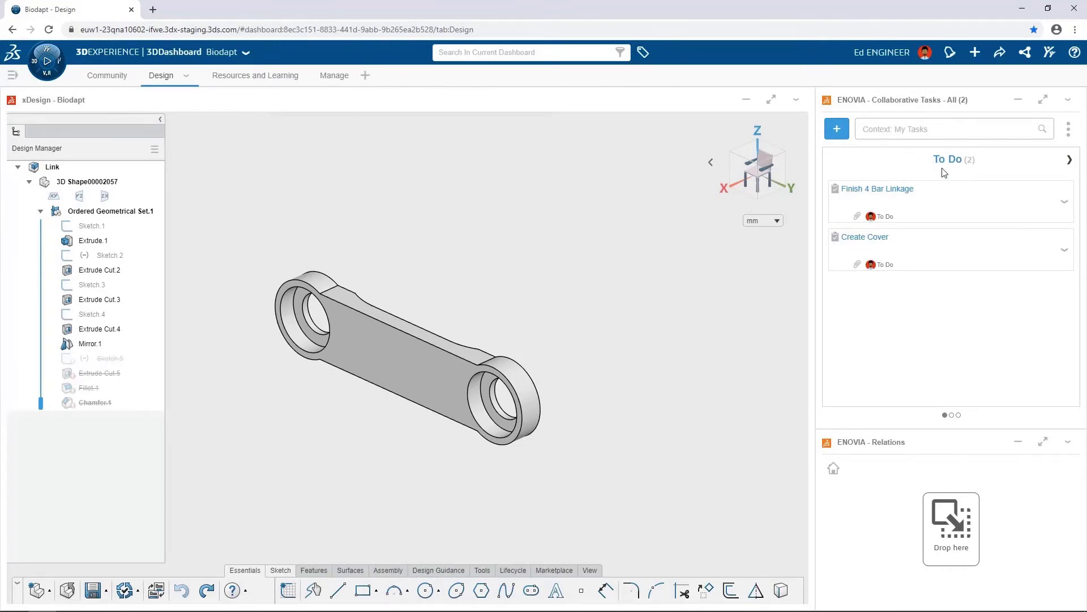
- Refresh the collaborative tasks and open the in-work Finish 4 Bar Linkage task
click(1068, 99)
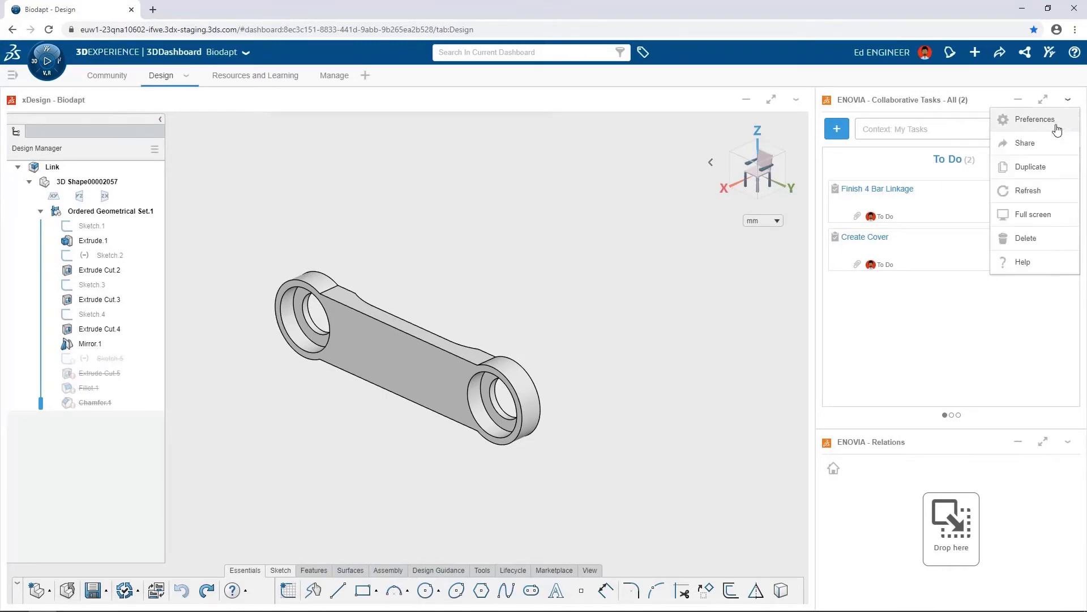
click(1030, 198)
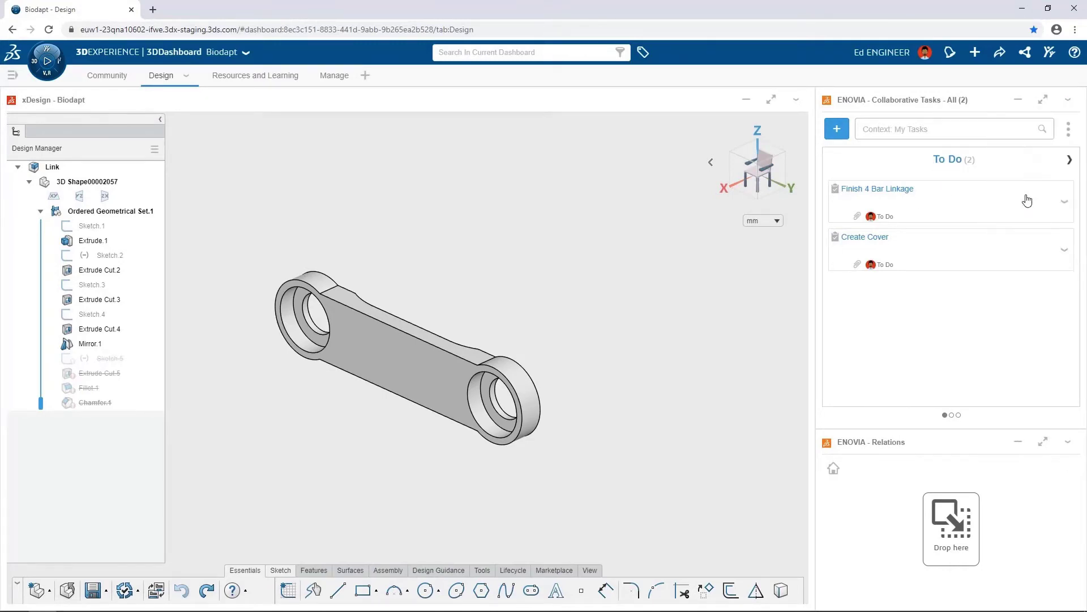
click(1069, 161)
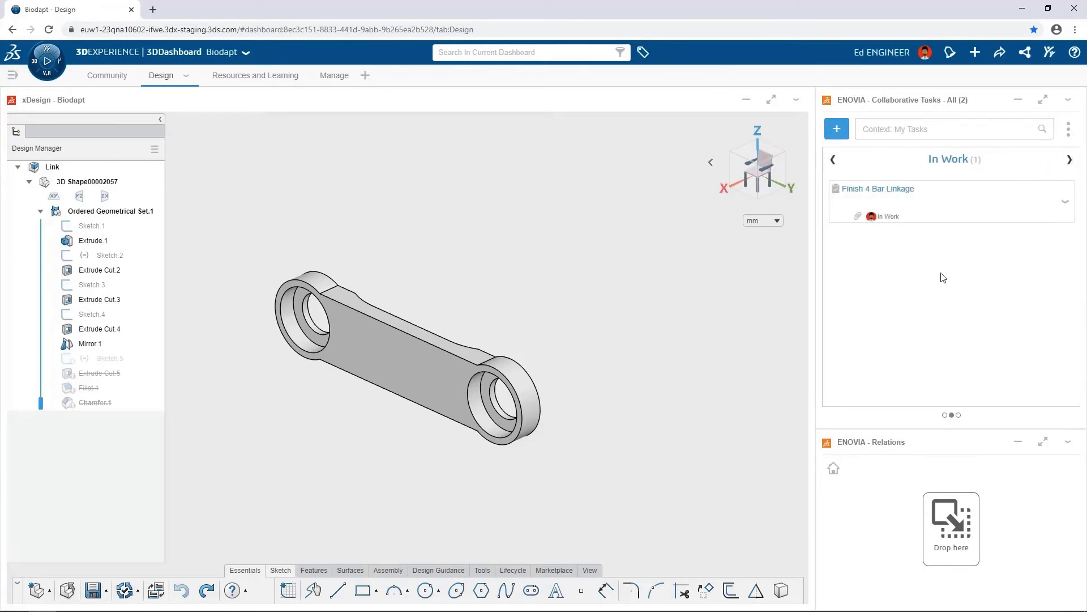
click(953, 196)
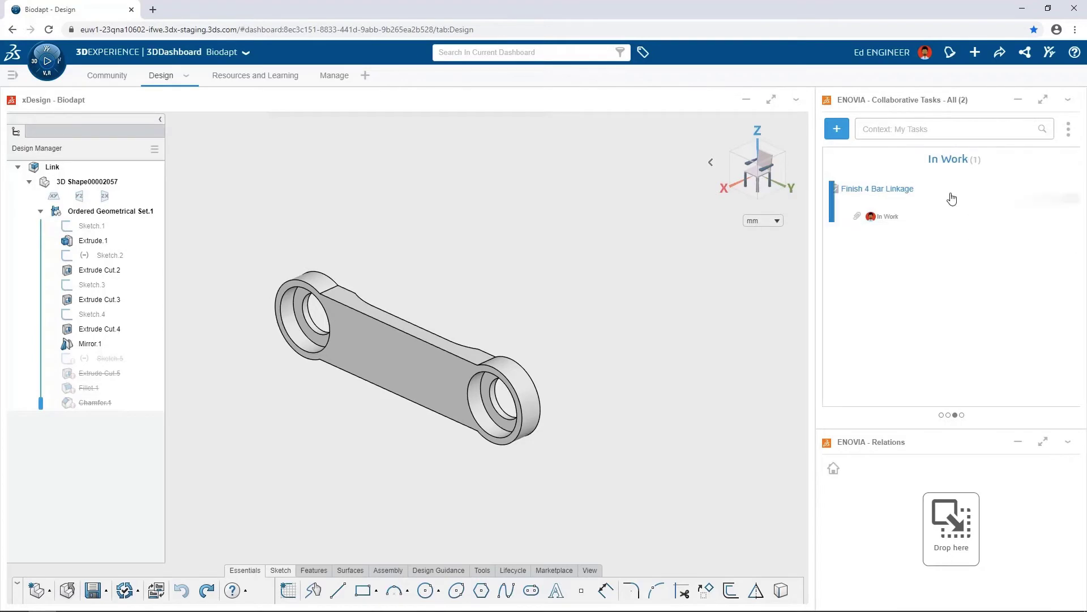
- Load the task's attached Link into Relations, dismiss the Component dialog, and examine the Link's parent and child relations in an enlarged view
scroll(953, 204, down, 3)
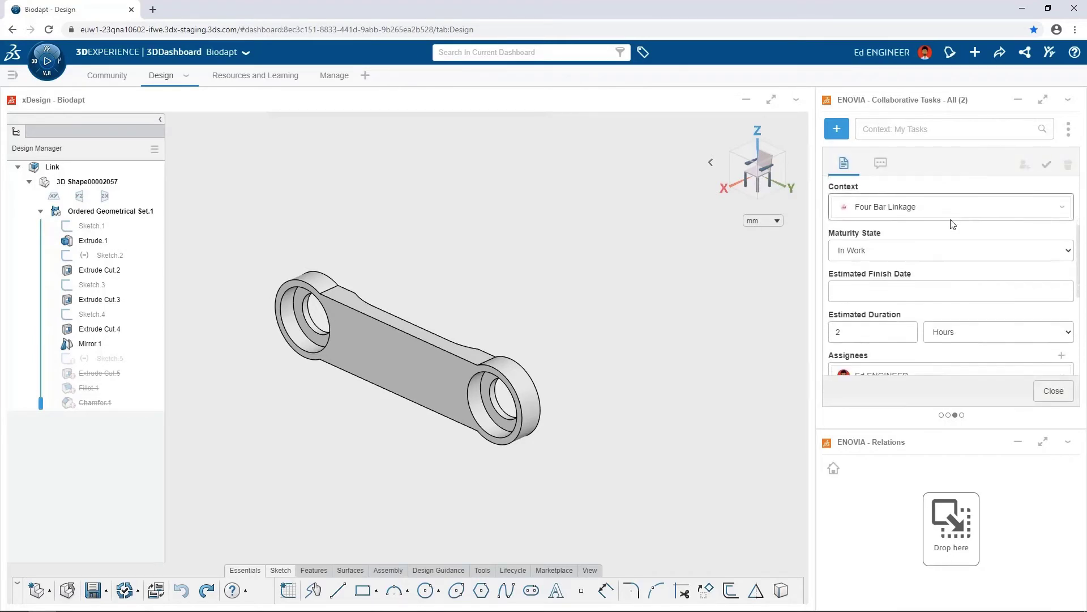
scroll(951, 223, down, 3)
scroll(951, 279, up, 1)
drag(868, 285, 935, 518)
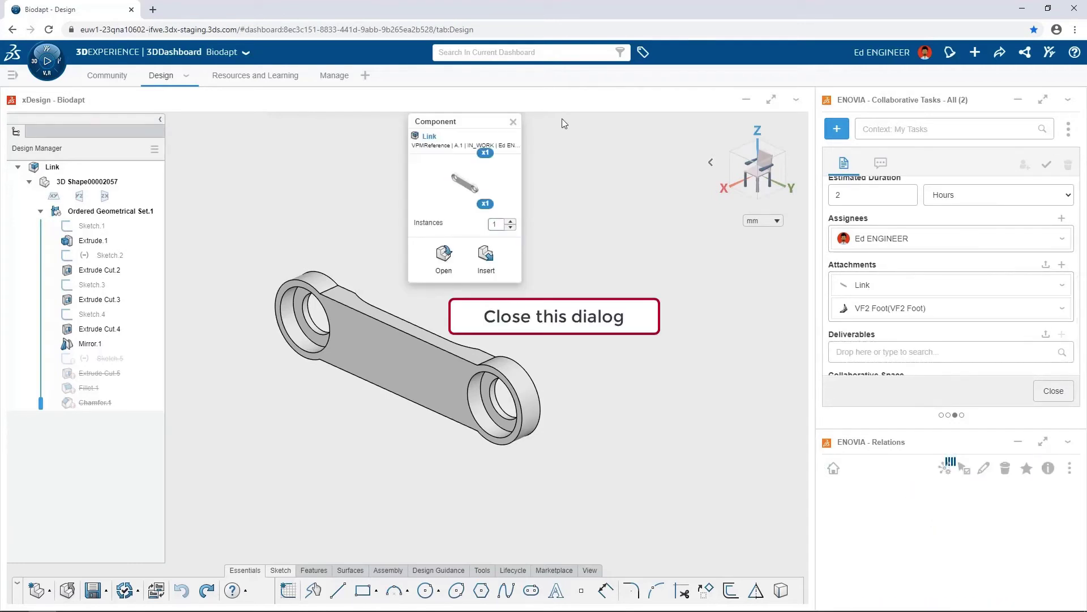
click(513, 122)
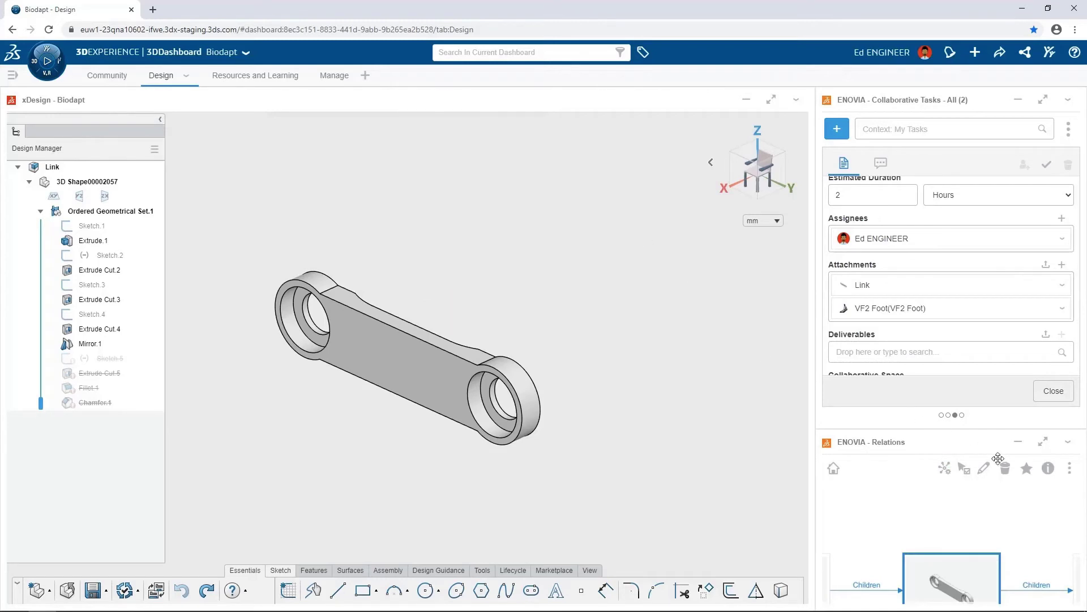
click(1042, 441)
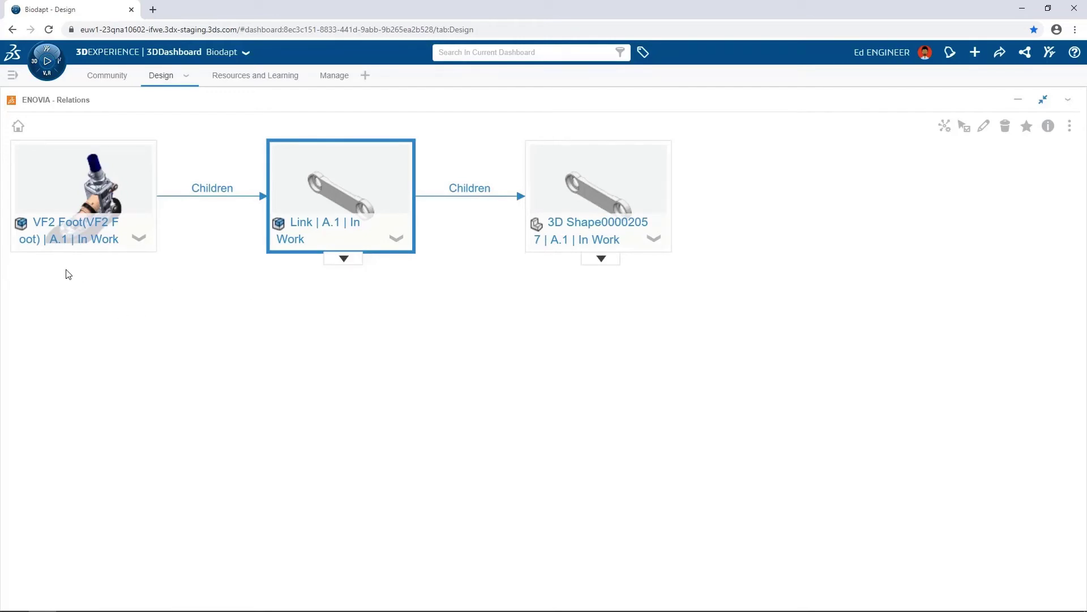
click(1043, 100)
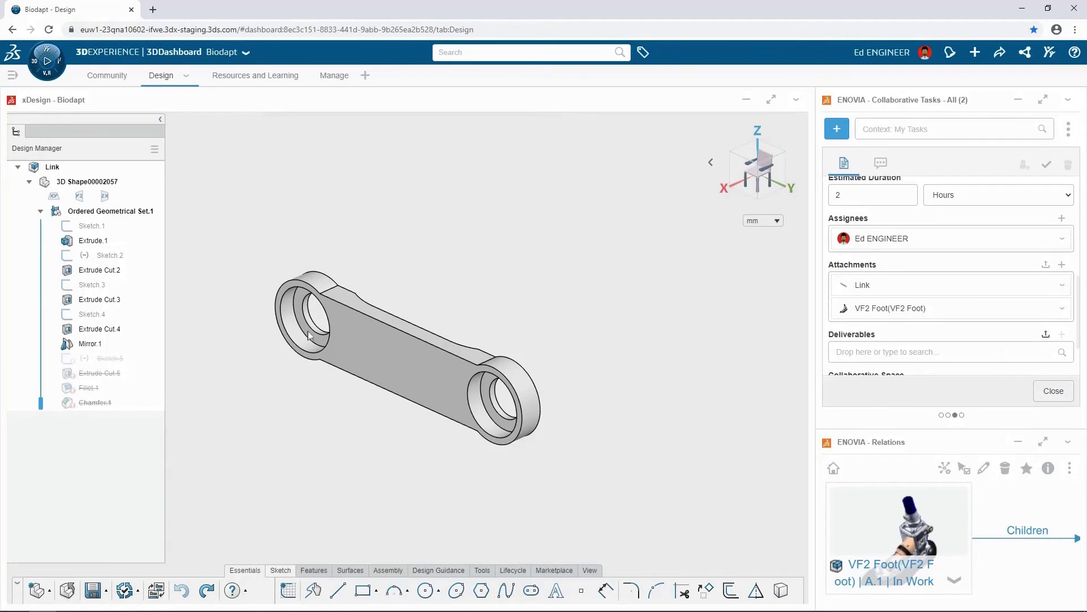
- Unsuppress Chamfer.1 with its parent features to preview a lightened Link, and suppress Sketch.5 through Chamfer.1 again
click(86, 403)
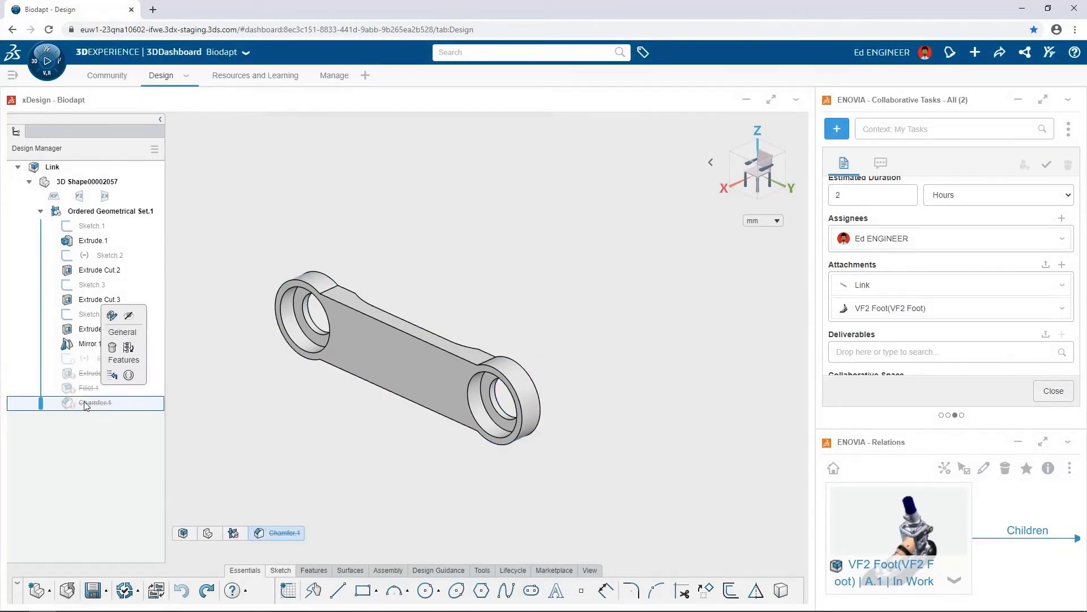
click(129, 375)
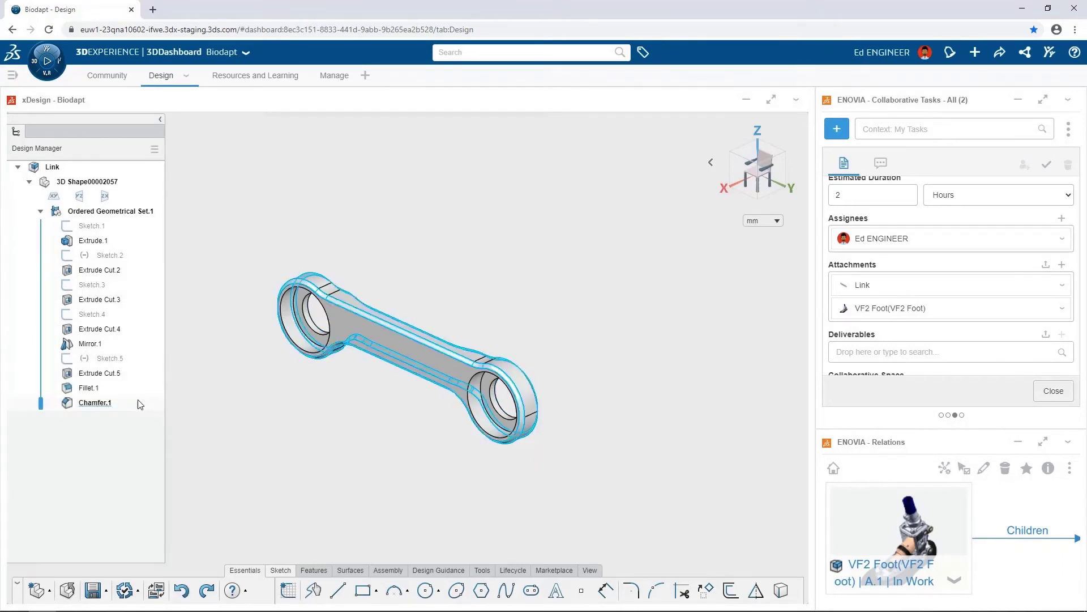
click(126, 402)
shift+click(122, 360)
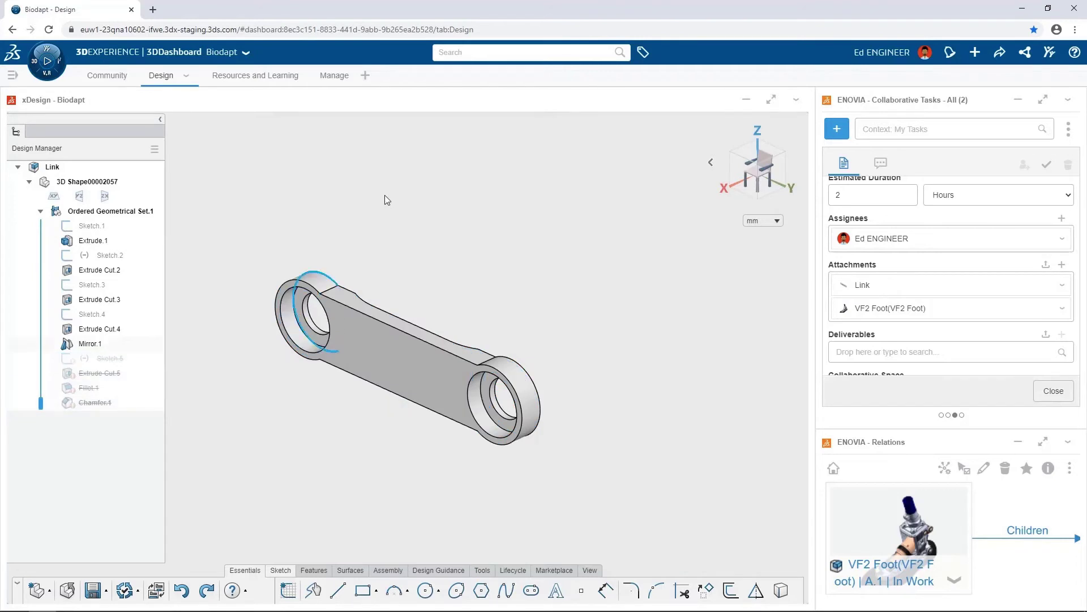
- Maximize the xDesign view of the Link
double_click(398, 101)
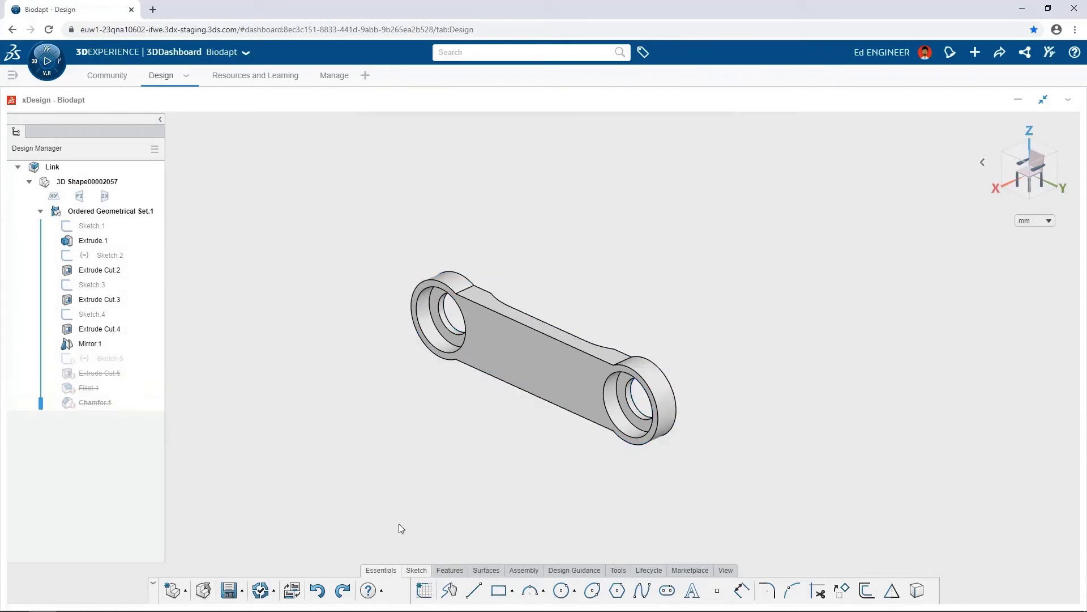
click(451, 572)
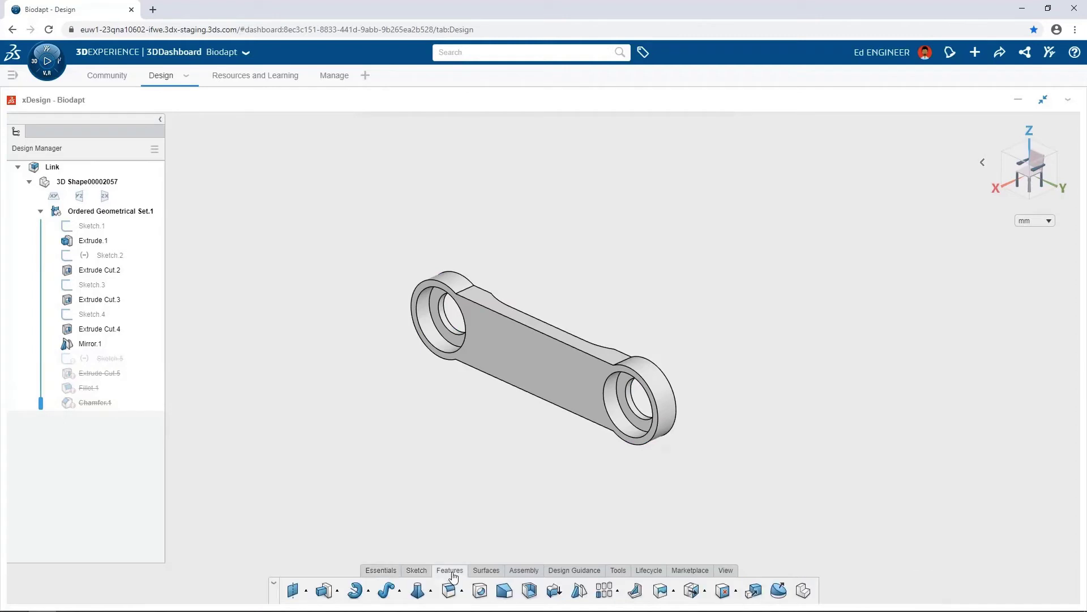
click(487, 572)
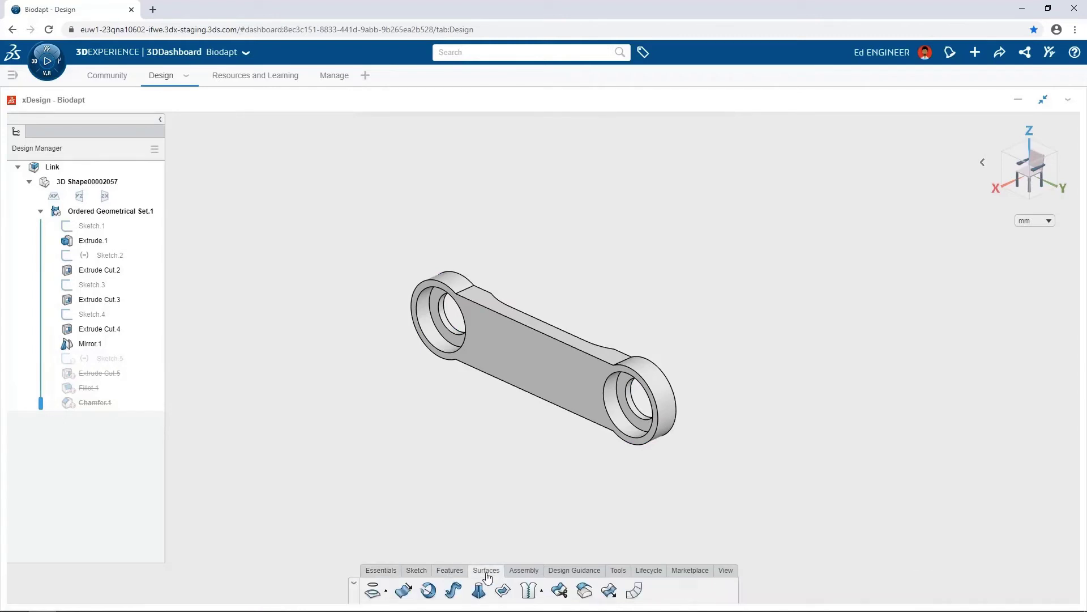
click(531, 573)
click(424, 573)
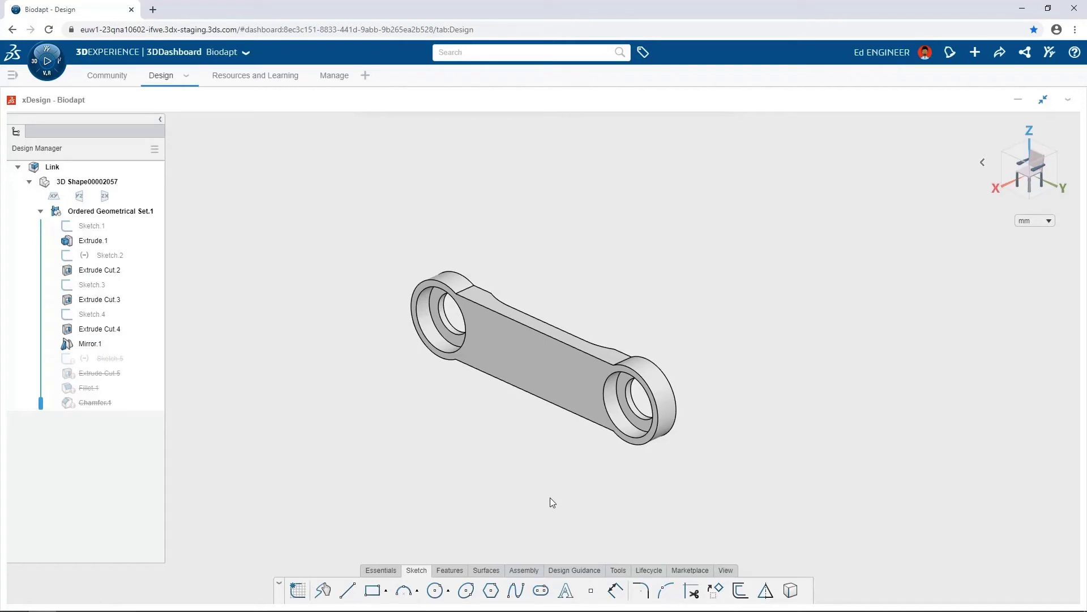
- Create a sketch on the Link's flat front face and convert the left end's outer arc, extending its lower end inward
click(555, 375)
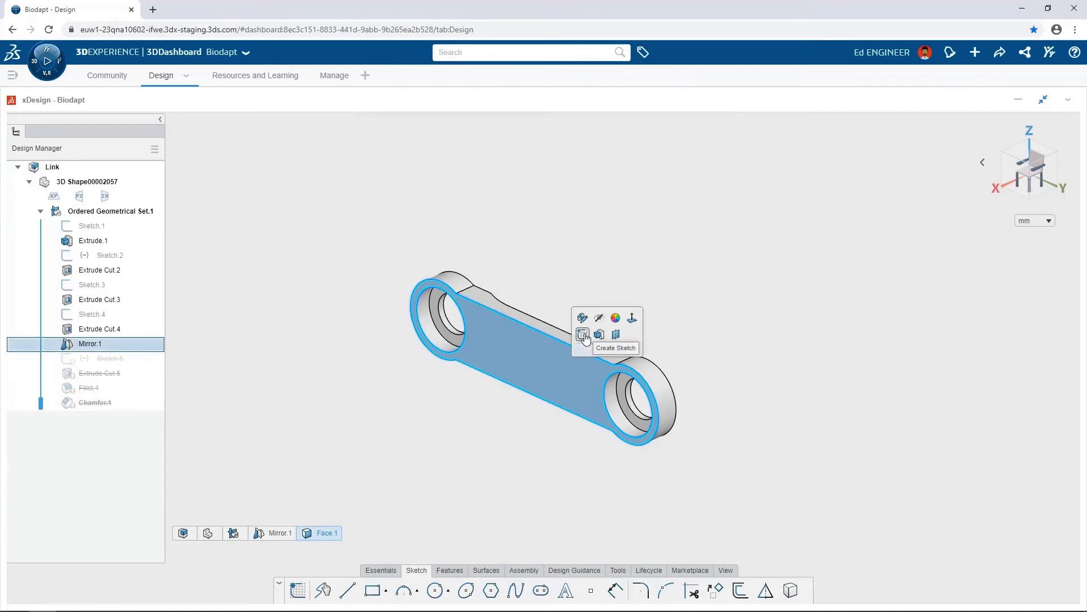
click(584, 335)
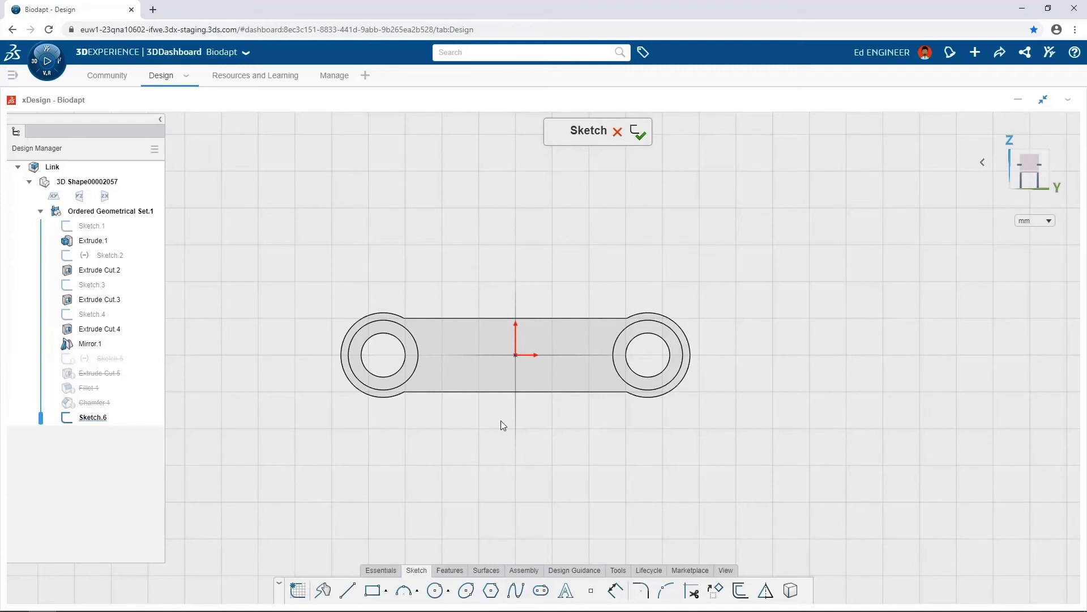
click(394, 399)
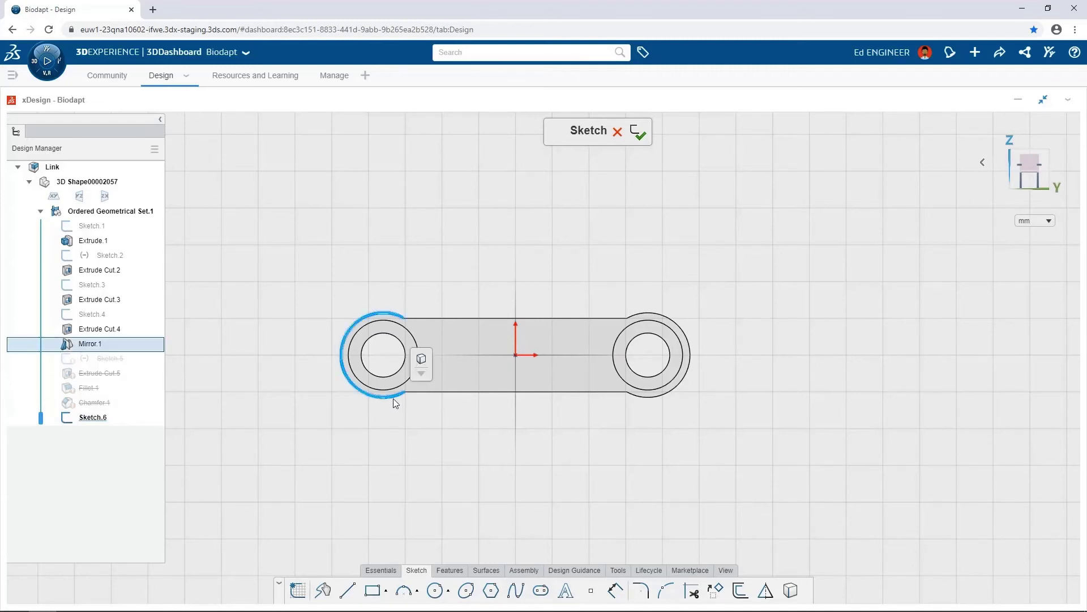
click(422, 359)
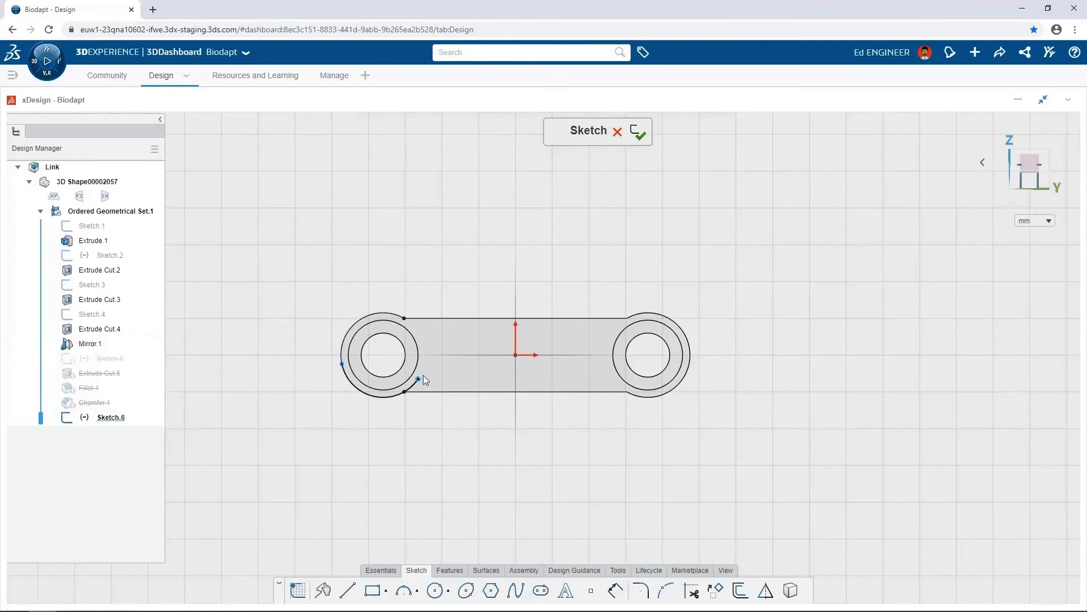
- Sketch a horizontal line from the arc's inner end to the vertical centre axis, continued by a vertical line about 16 mm downward
click(470, 424)
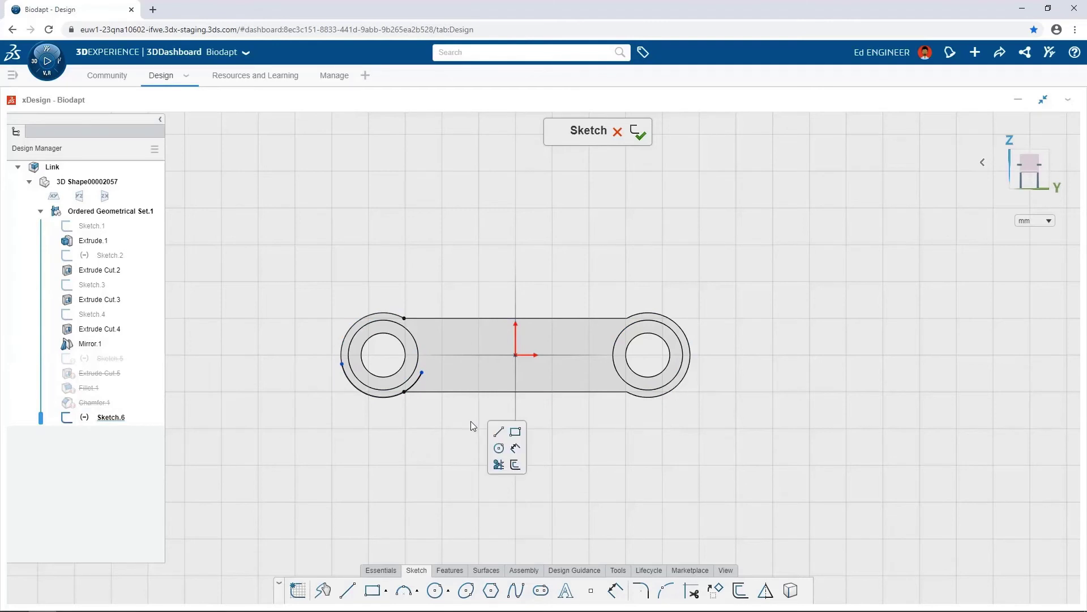
click(499, 434)
click(422, 372)
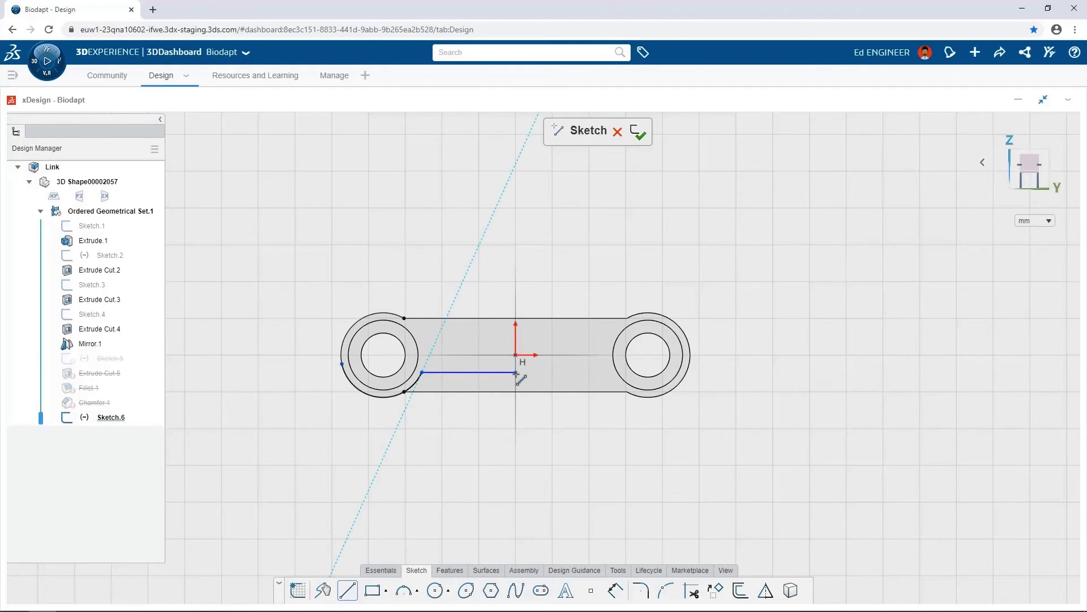
click(516, 372)
click(515, 432)
key(Escape)
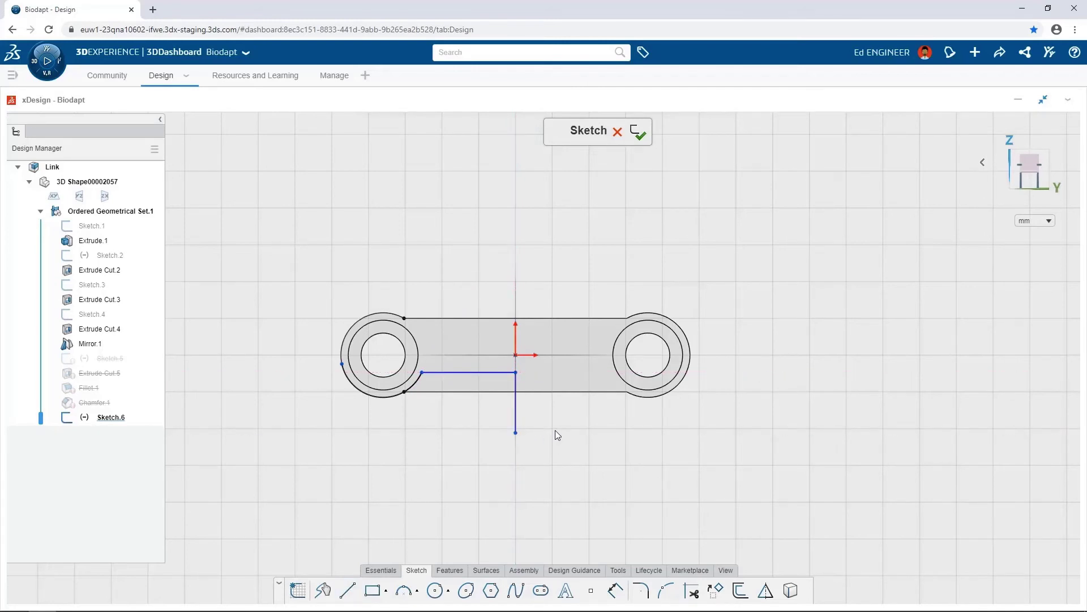
- Convert the vertical line to construction geometry and mirror the arc and the horizontal line about it
click(515, 421)
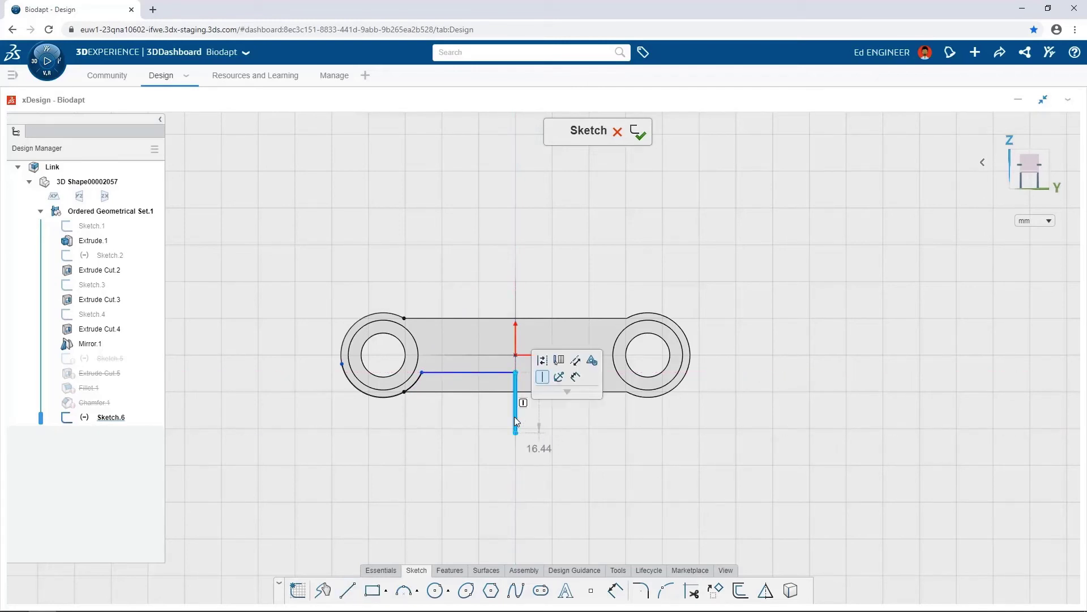
click(542, 361)
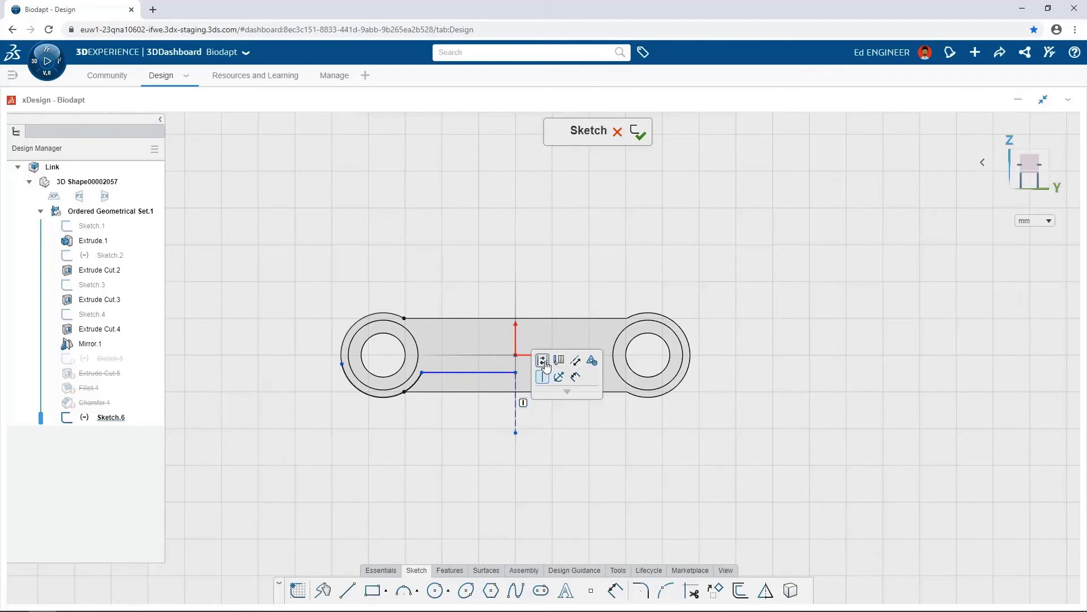
click(466, 433)
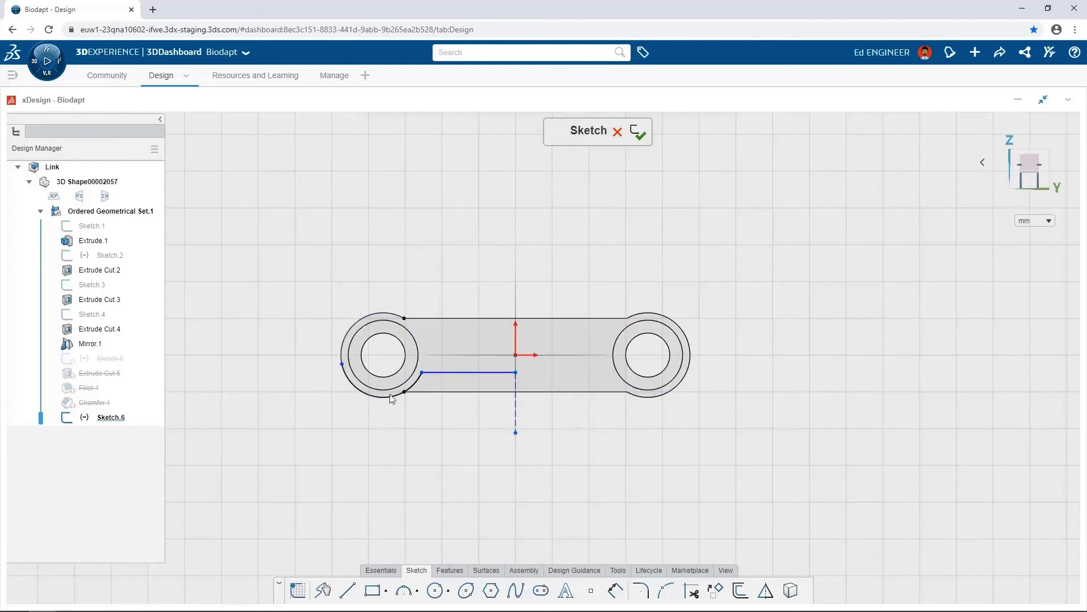
drag(305, 340, 560, 457)
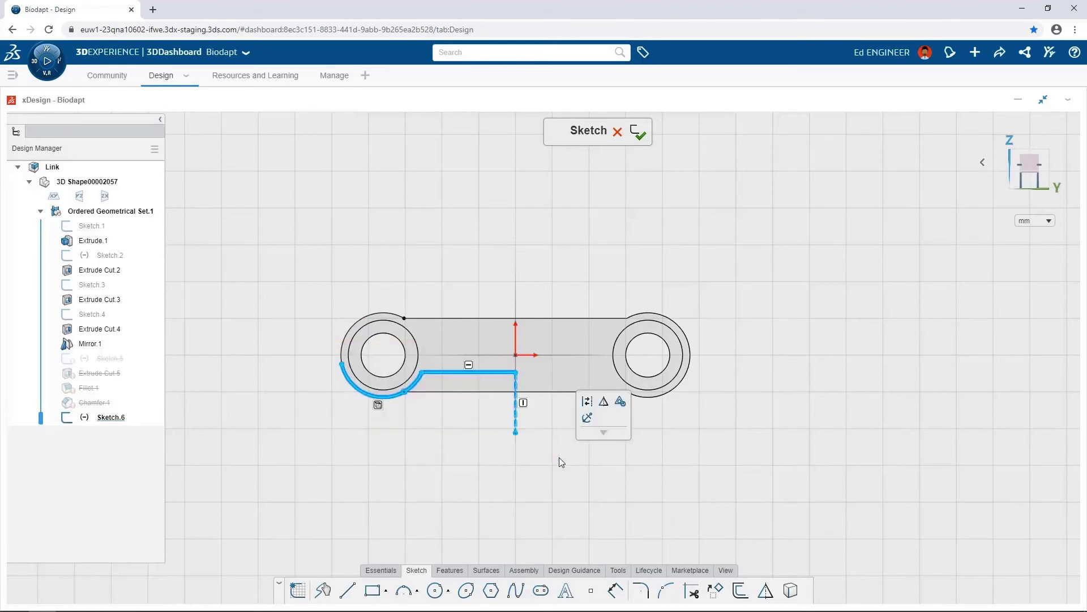
click(604, 404)
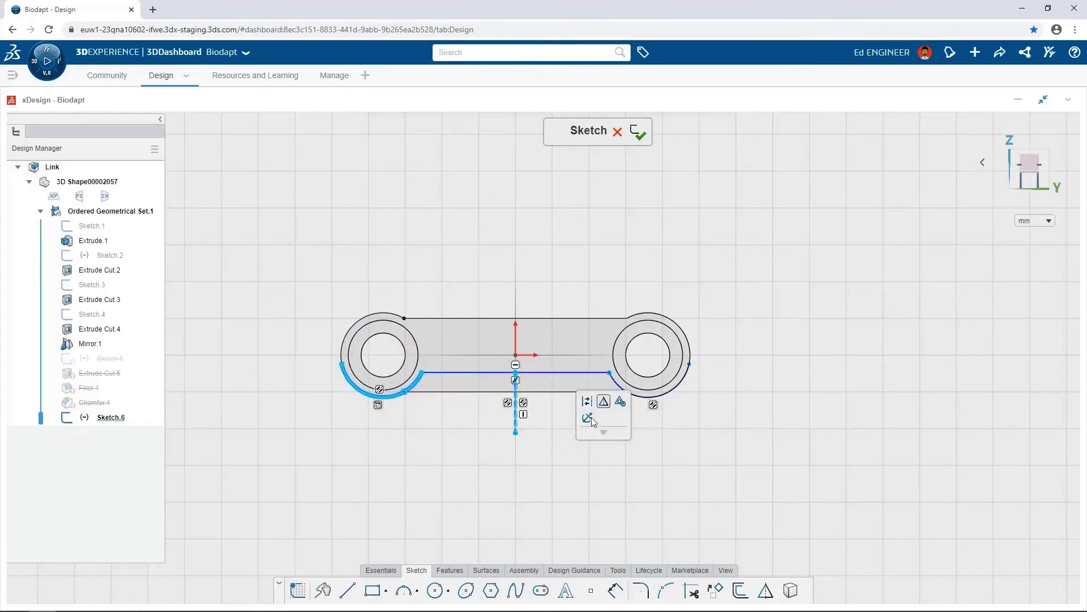
- Dimension the distance between the Link's upper edge and the horizontal sketch line as 14 mm
click(542, 456)
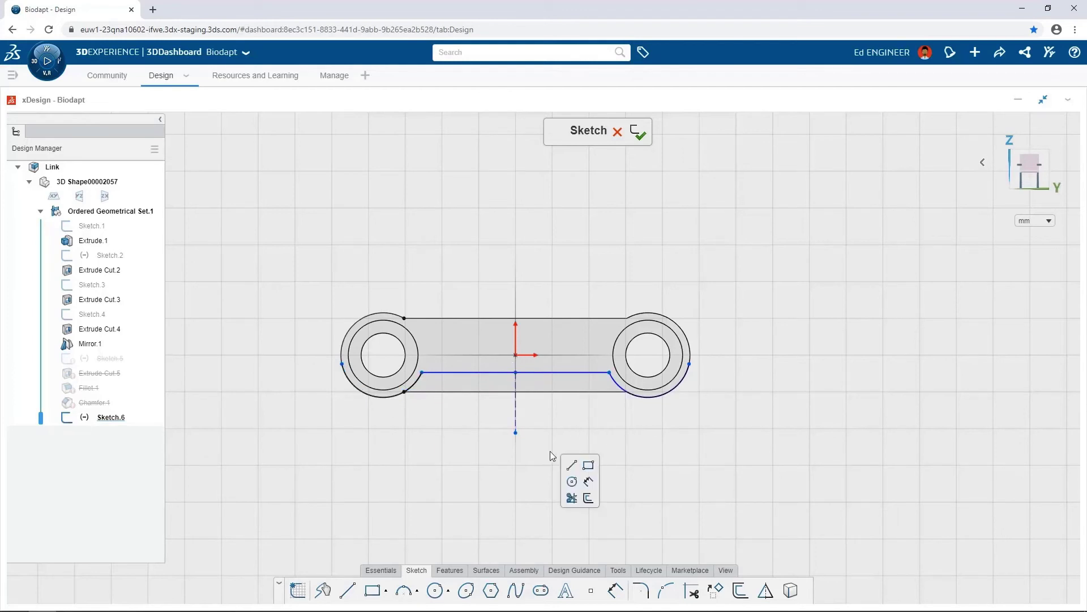
click(588, 480)
click(576, 374)
click(620, 318)
click(732, 333)
text(14)
key(Return)
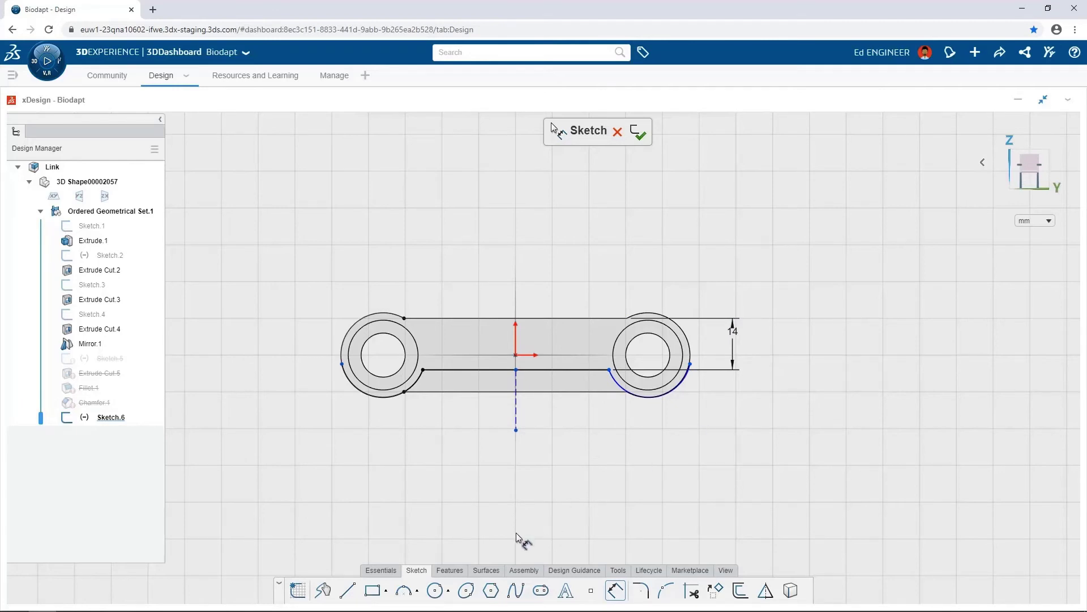
- Cut the Link's lower side with an Extrude of the new sketch, using Cut, Surface and Through All Both
click(450, 571)
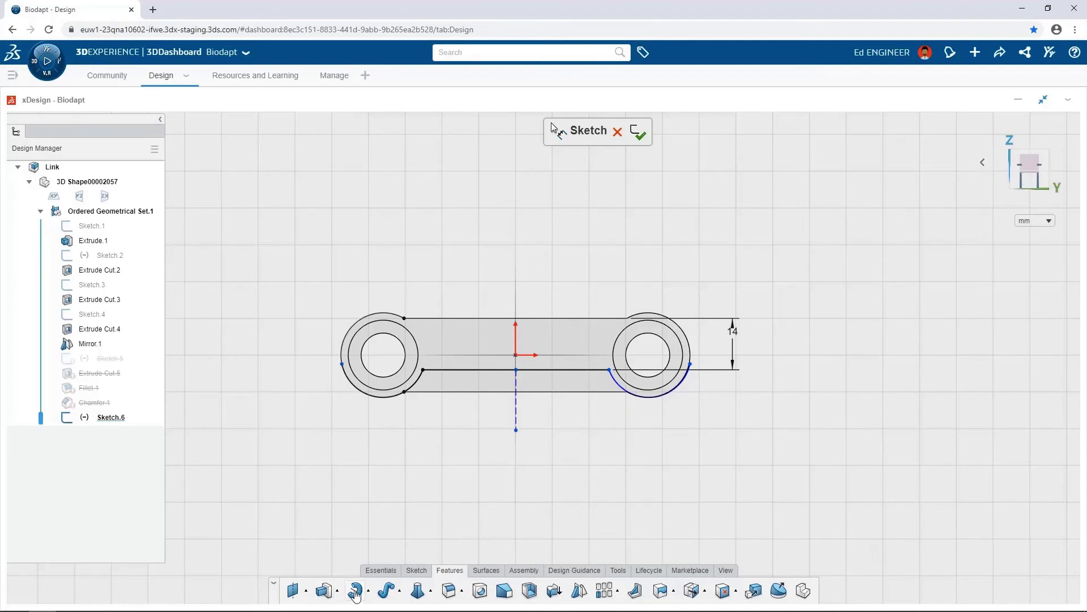
click(387, 591)
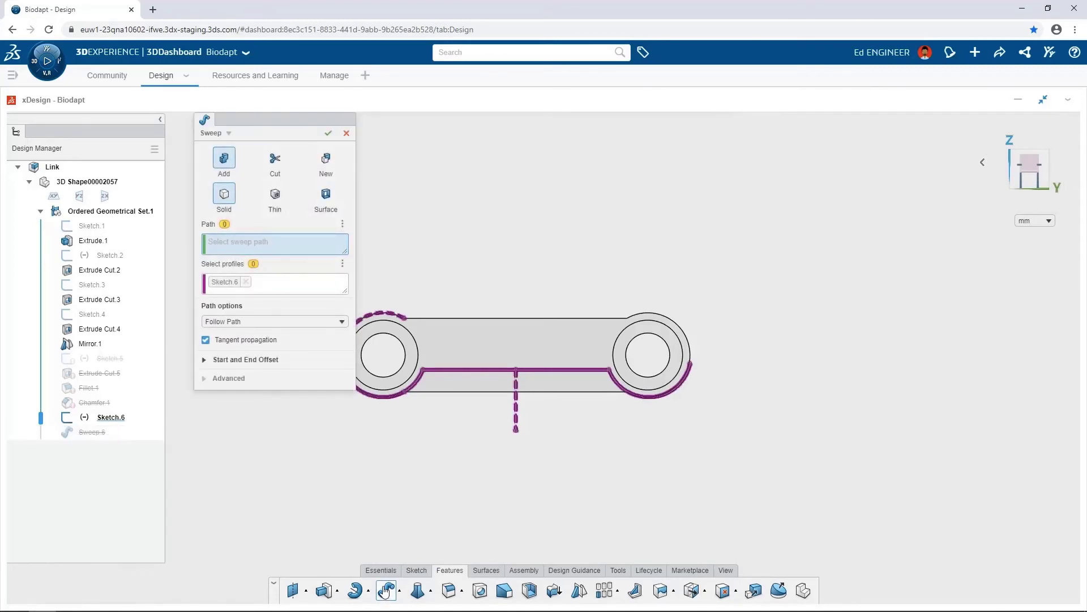
click(276, 159)
click(317, 199)
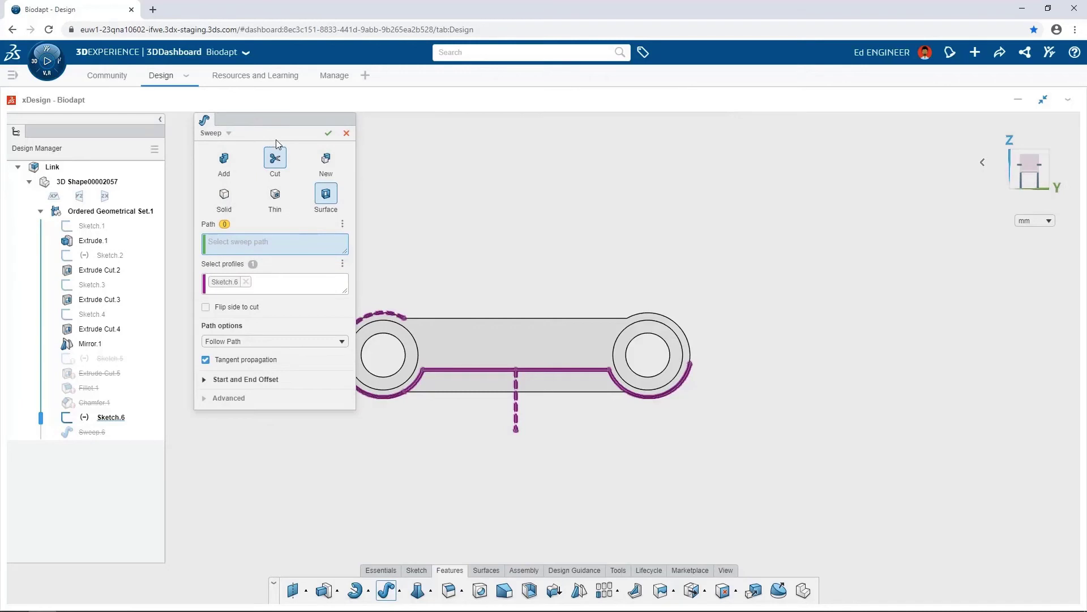
click(230, 135)
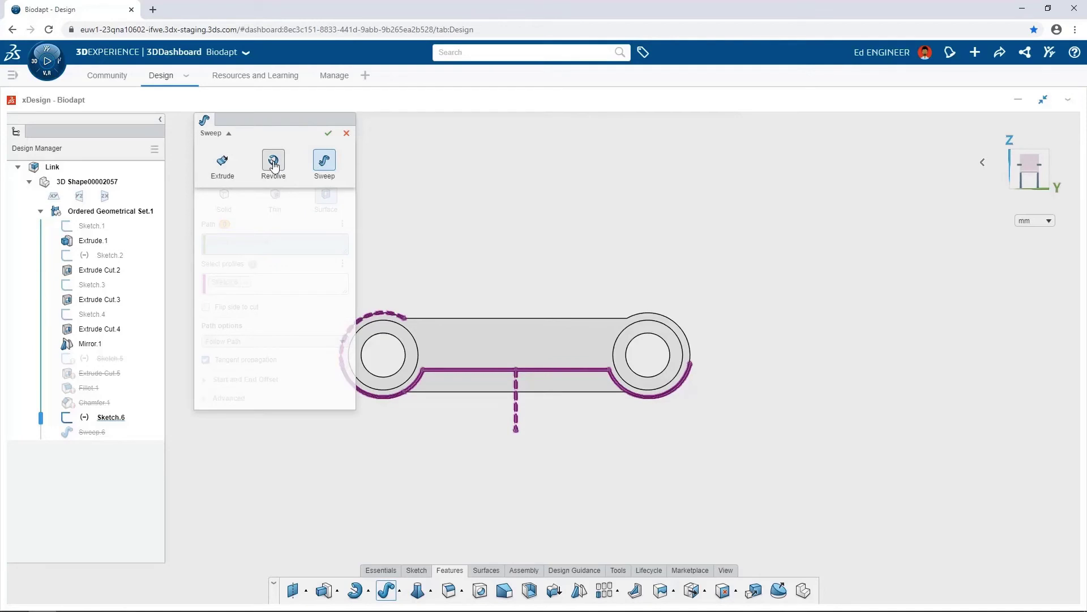
click(223, 161)
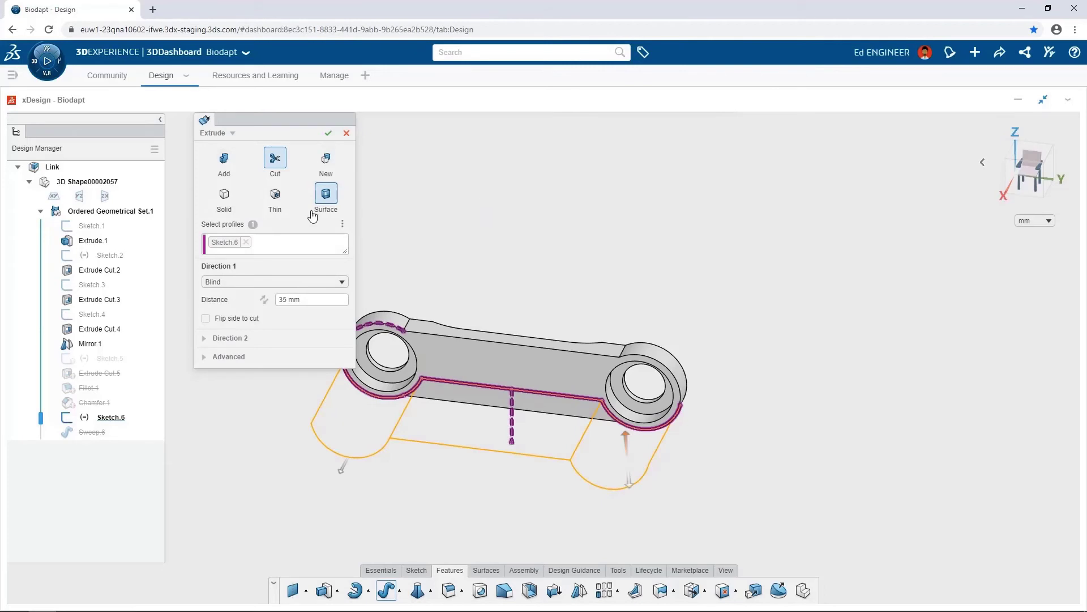
click(298, 283)
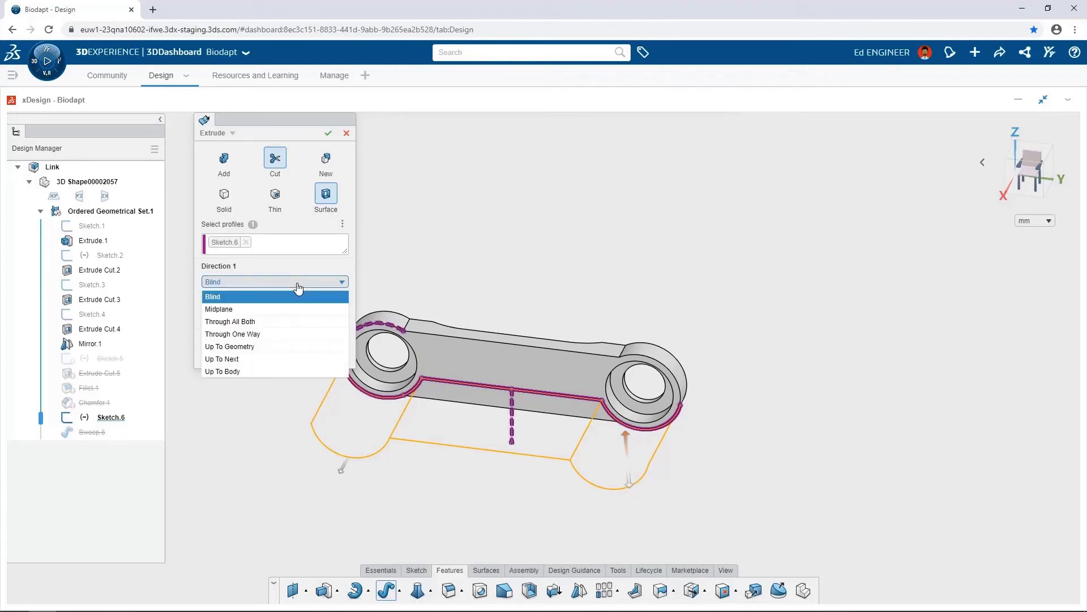
click(282, 321)
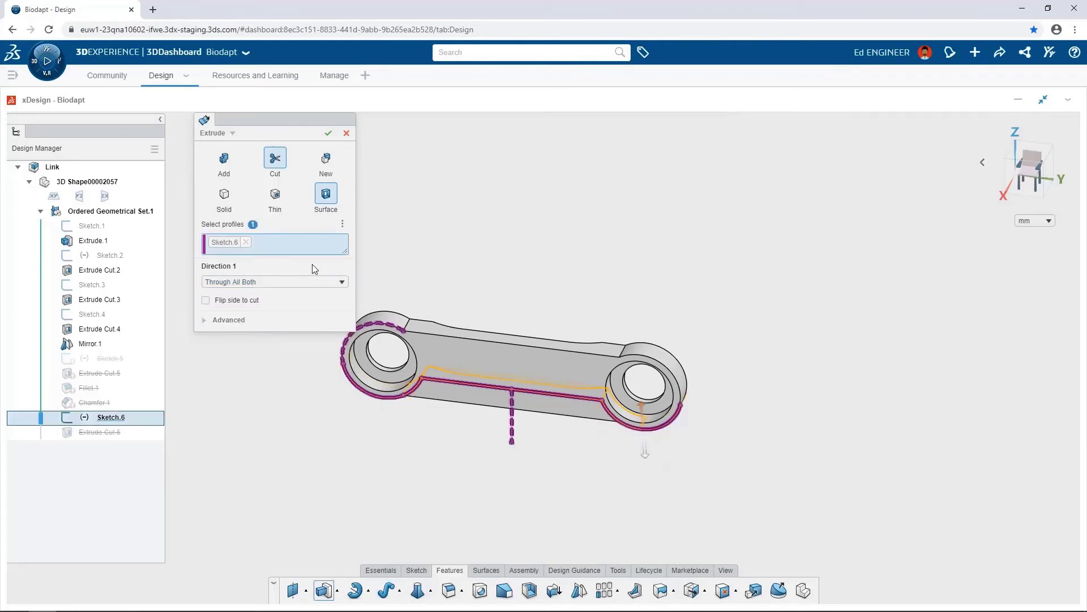
click(225, 305)
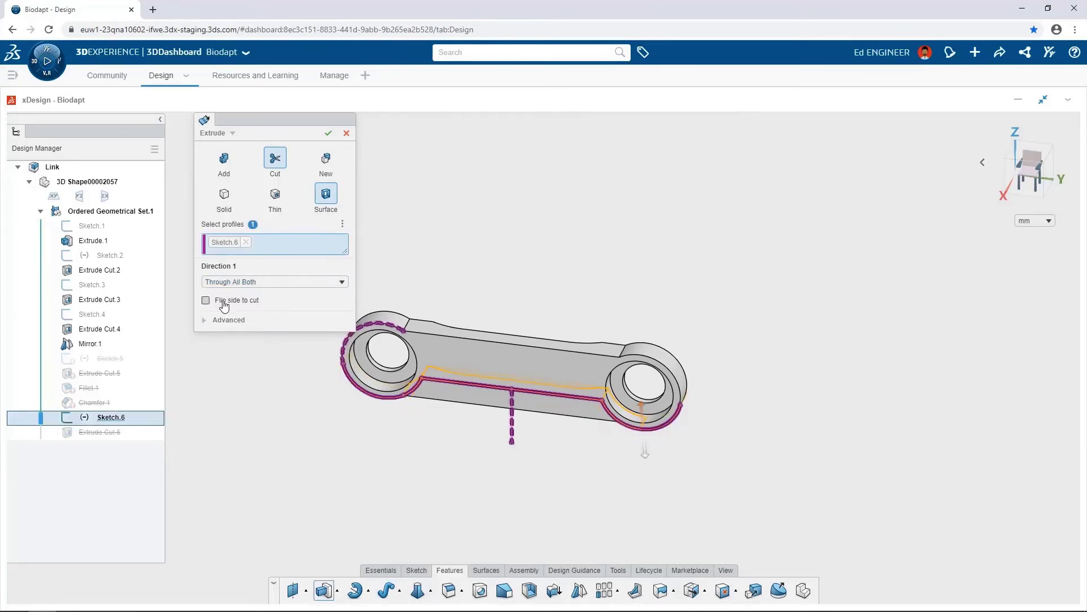
click(328, 134)
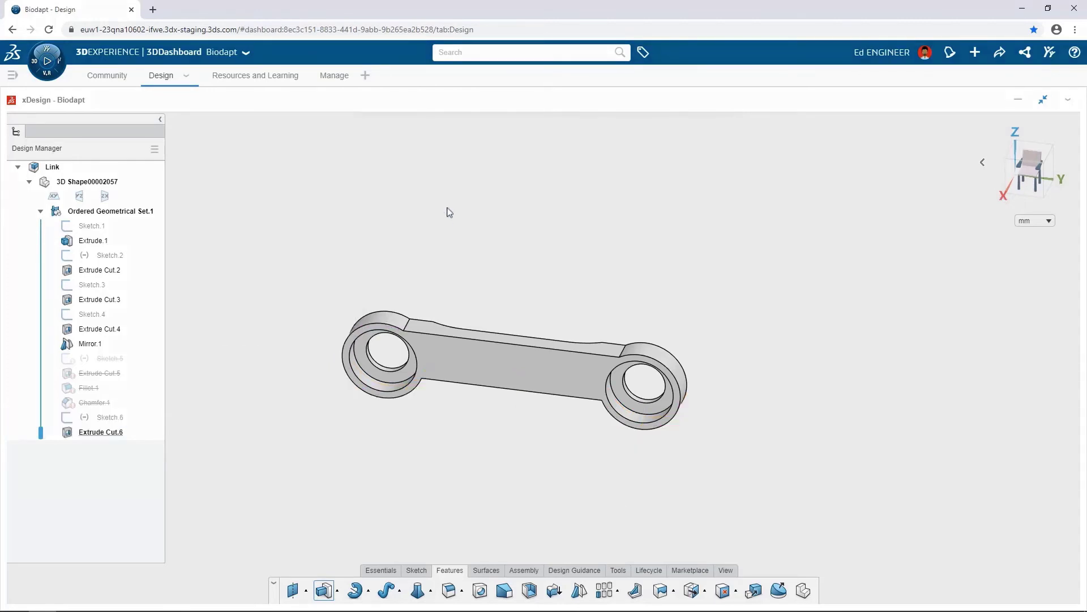
- Fillet the corner edges where the Link's arm meets both round ends with a 10 mm radius, accepting the suggested similar edges
click(623, 350)
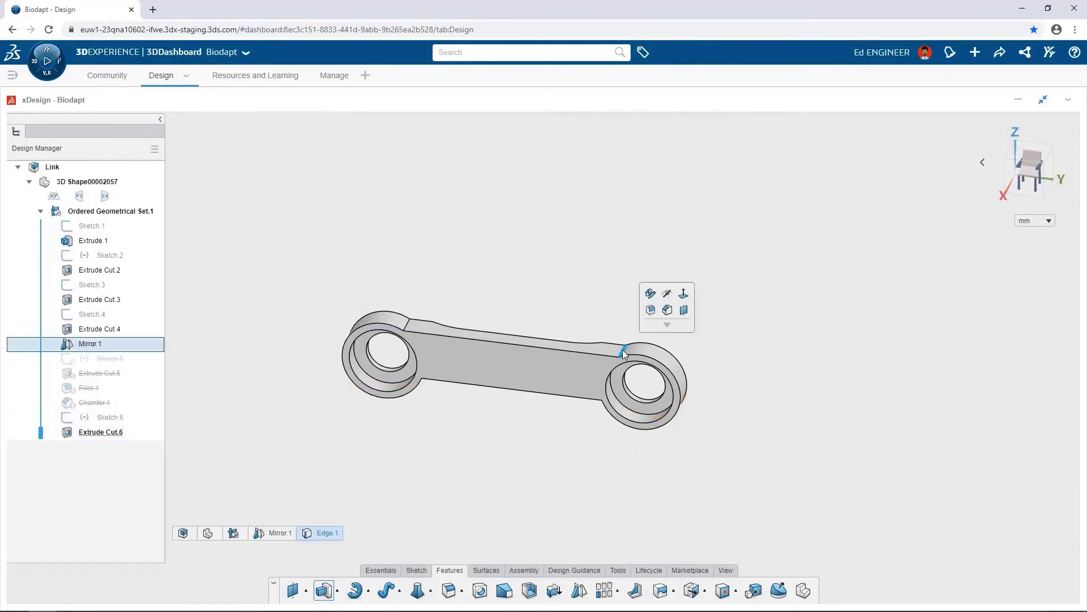
click(651, 311)
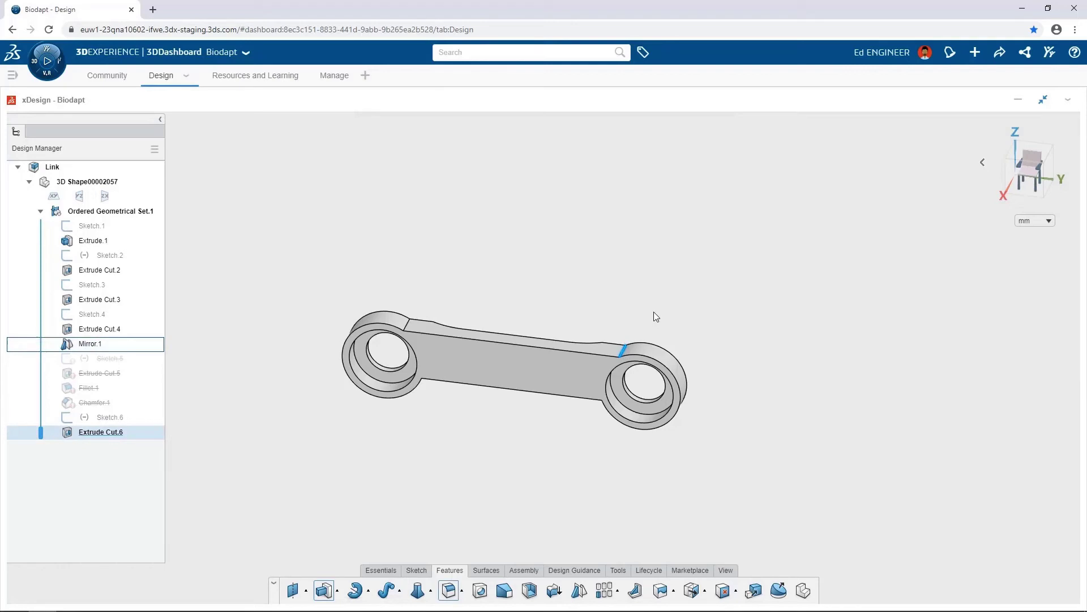
click(654, 316)
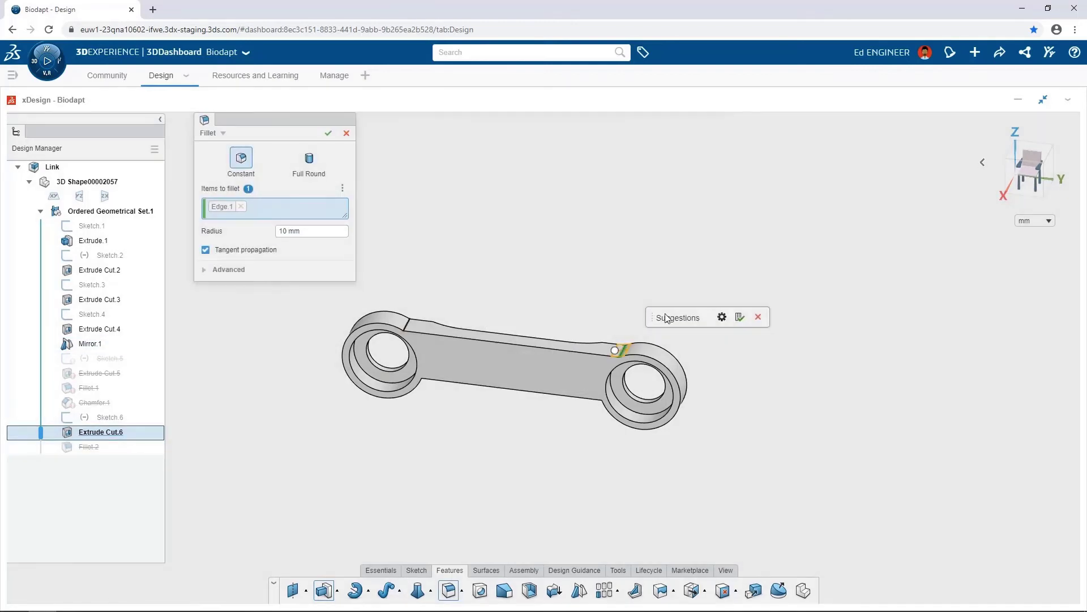
click(722, 317)
click(672, 377)
click(670, 415)
click(739, 317)
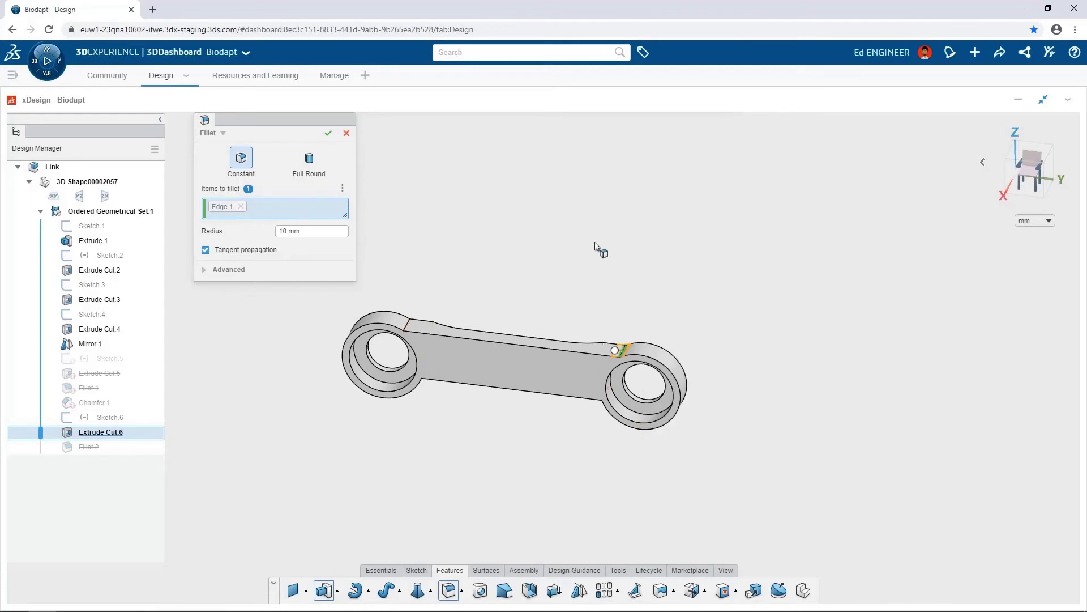
click(329, 134)
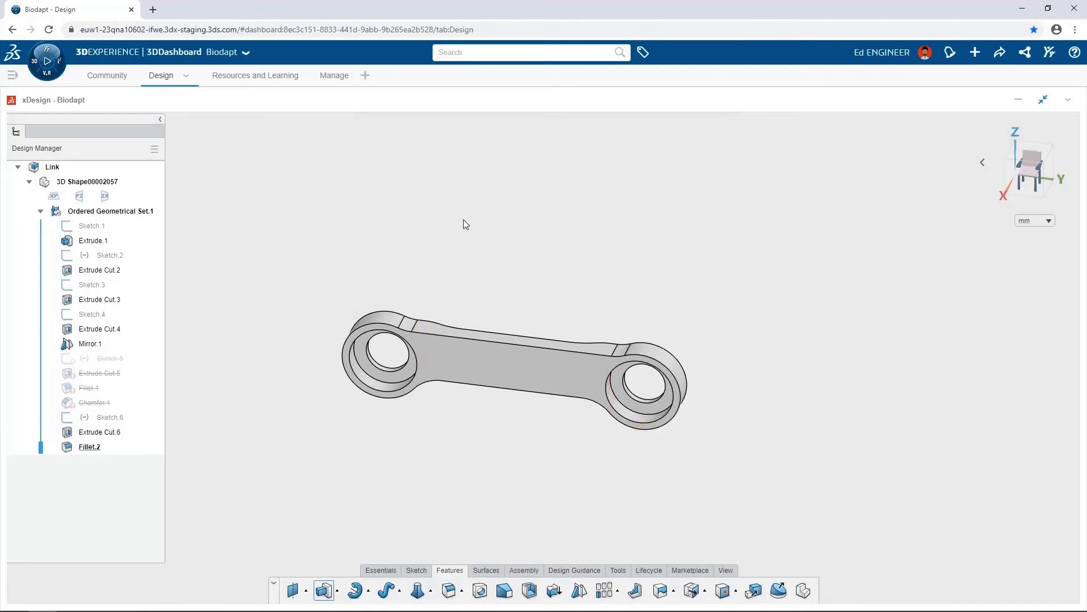
- Chamfer the Link's front and rear outer edge loops by 1 mm at 45 degrees with tangent propagation
click(536, 346)
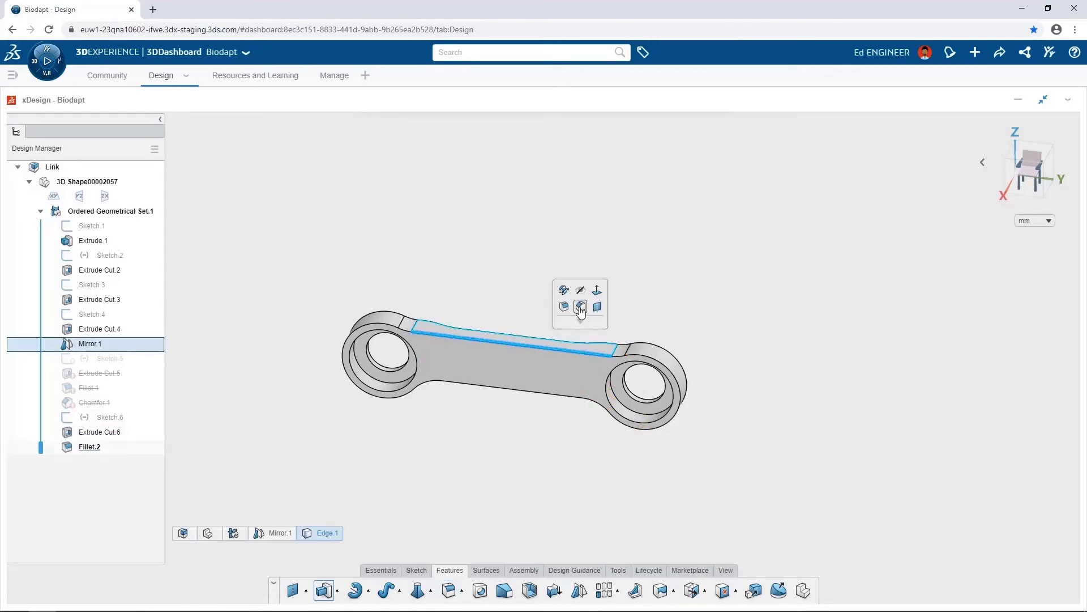
key(c)
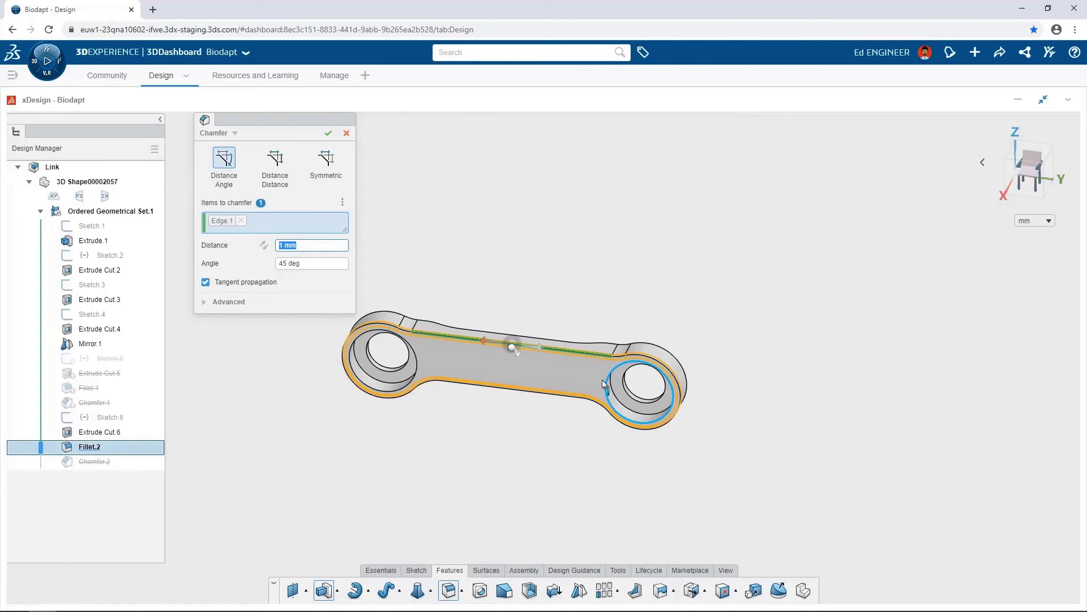
click(583, 349)
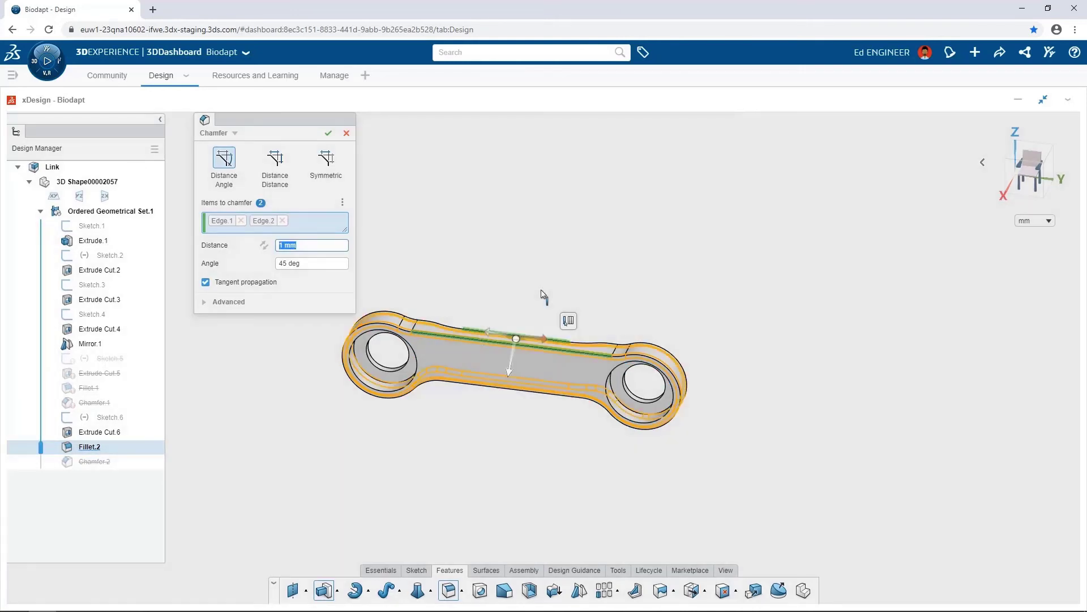
click(328, 133)
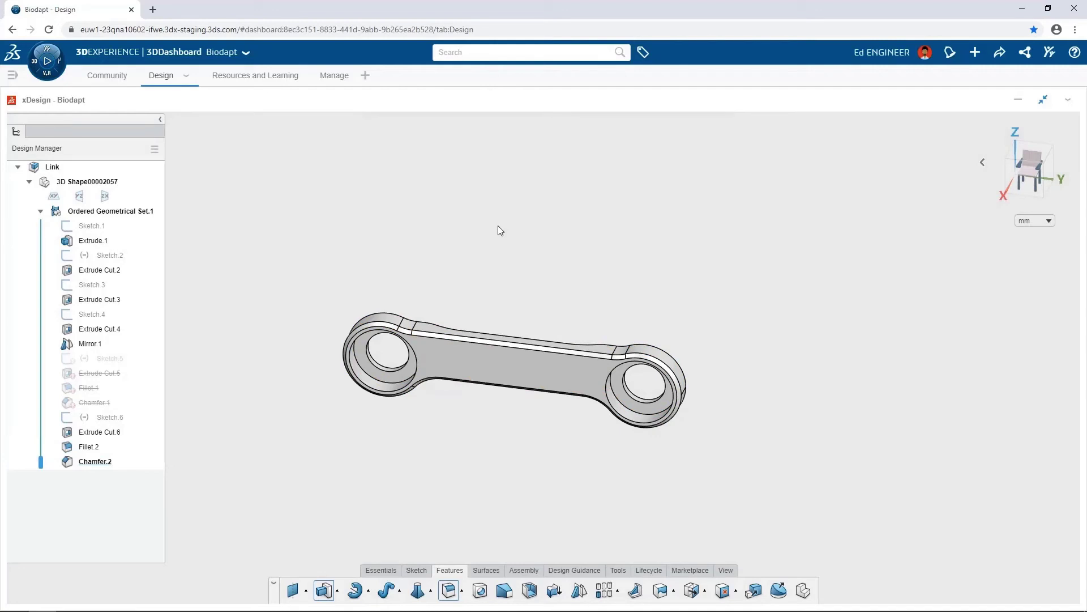
- Save the lightened Link and mark the Finish 4 Bar Linkage task as Completed
key(ctrl+s)
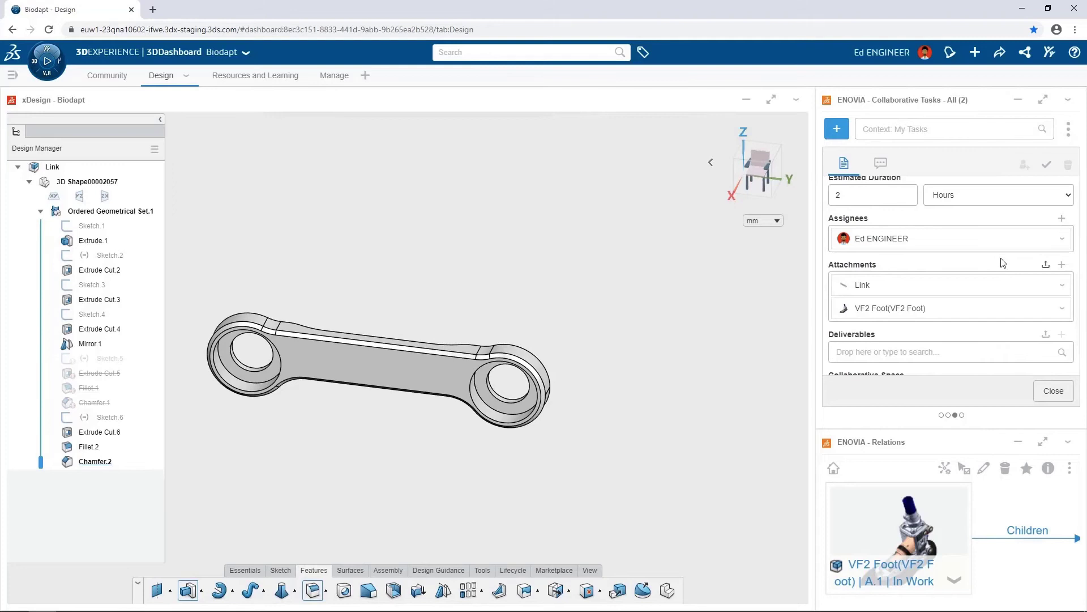
scroll(1001, 278, up, 5)
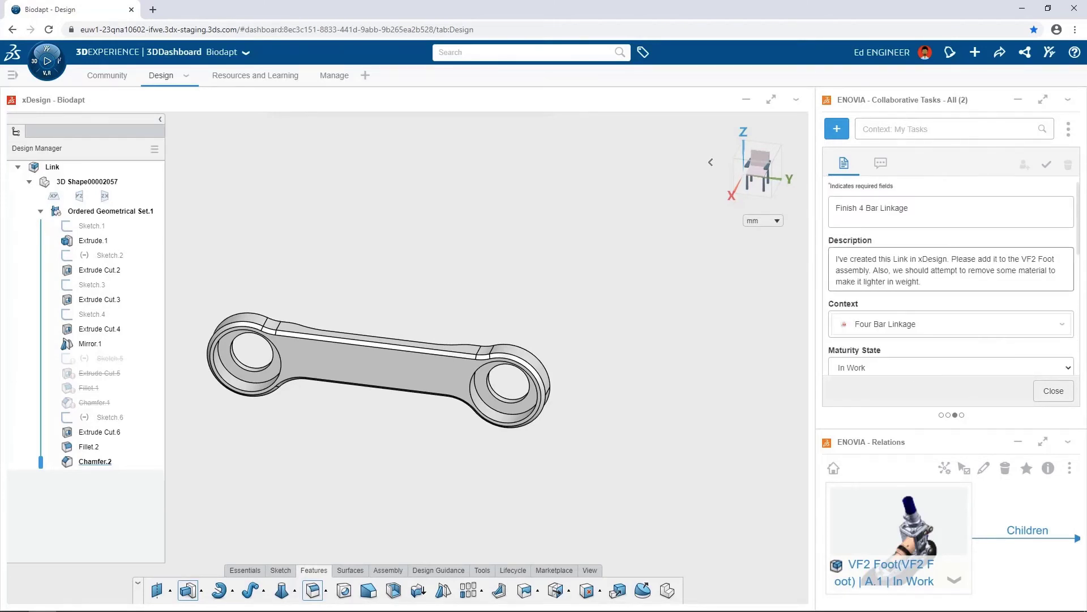
click(1046, 165)
click(1070, 163)
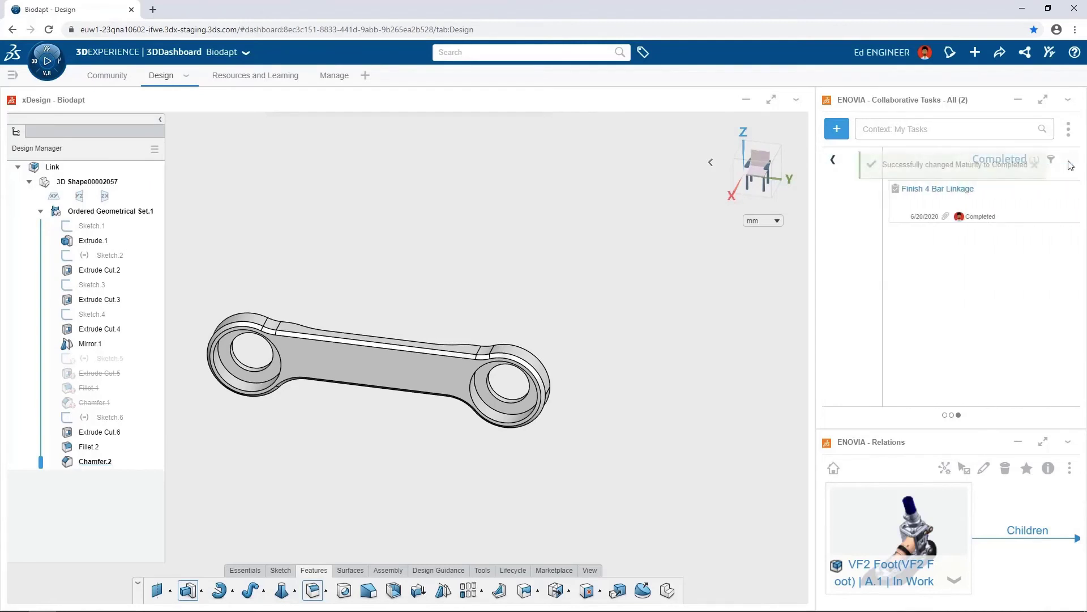
click(1034, 165)
- Find the Create Cover task among the To Do tasks and change its status to In Work
click(833, 160)
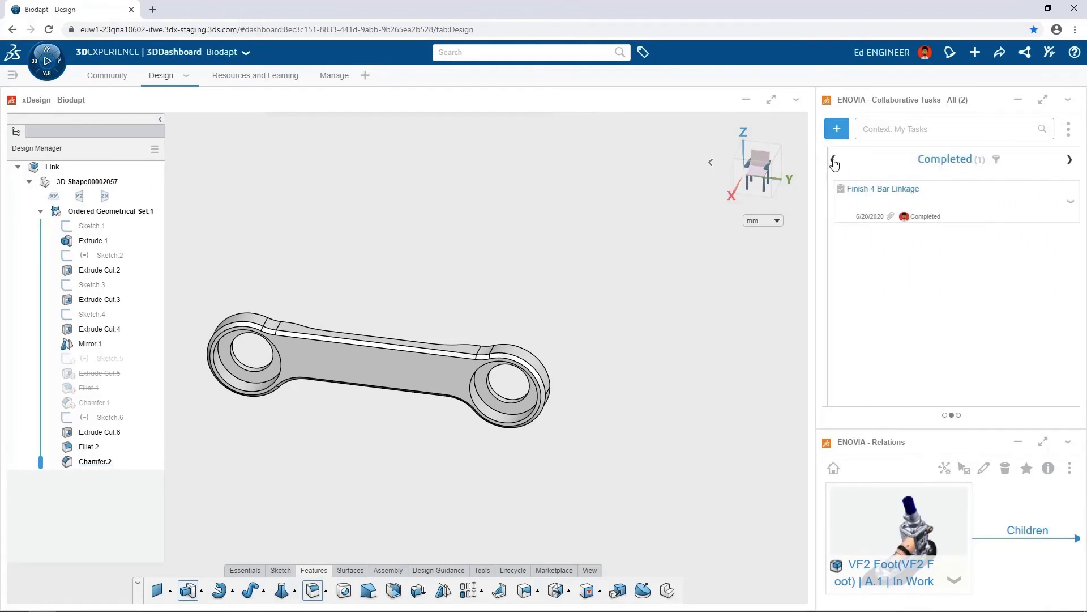
click(834, 162)
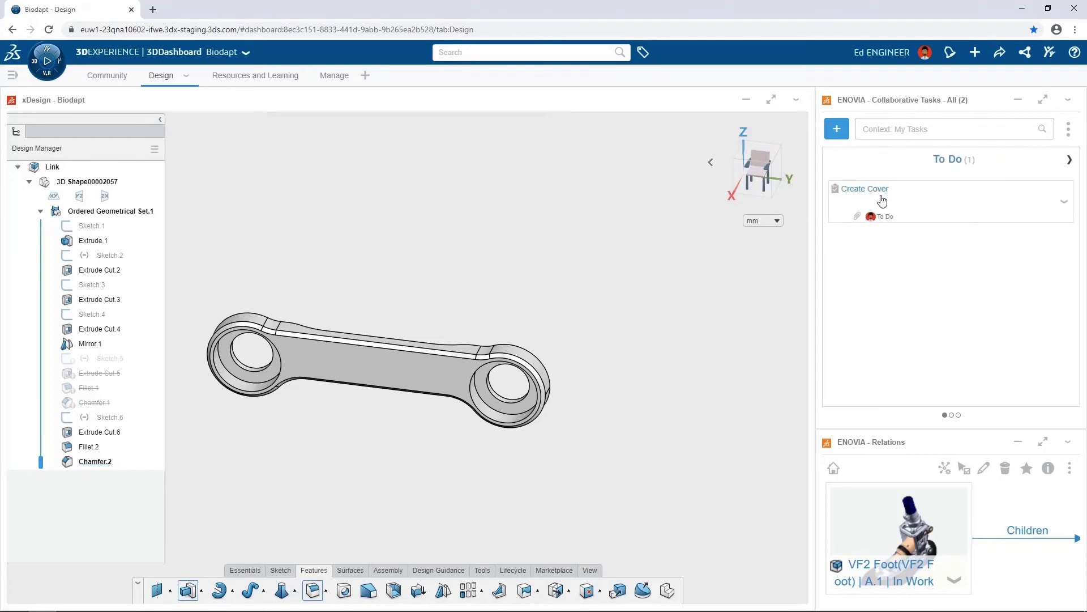
drag(886, 199, 948, 204)
- Open the Create Cover task and review its description, assignee and attachments
click(929, 199)
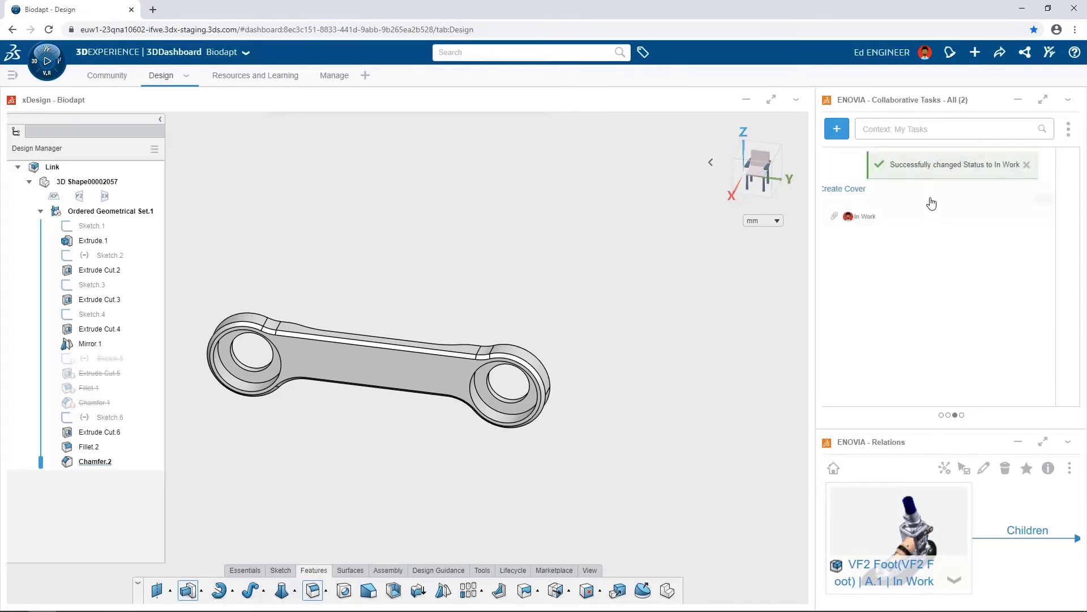
click(963, 270)
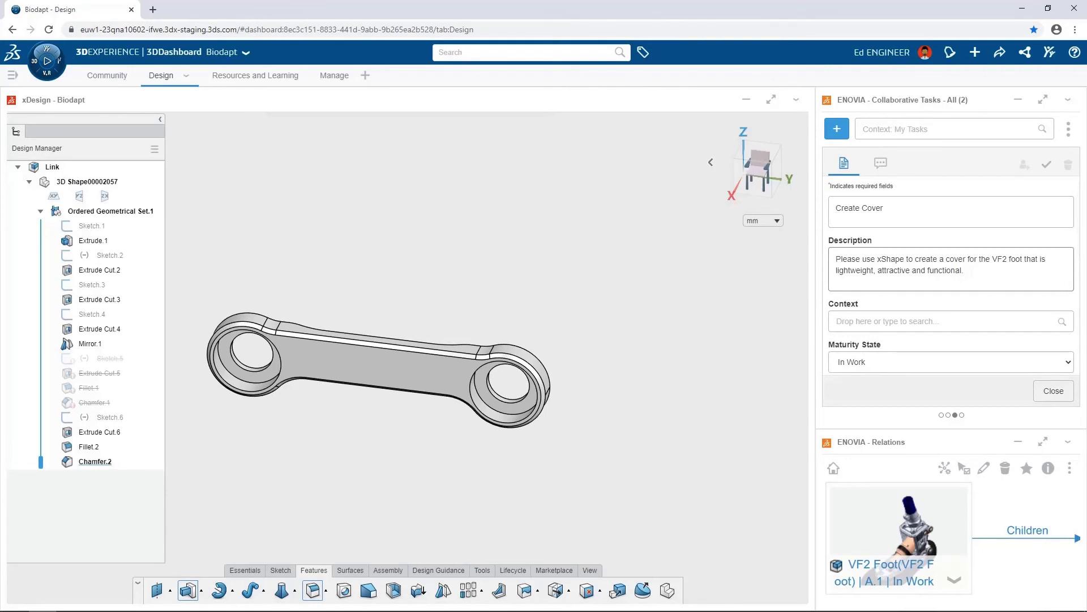
scroll(973, 272, down, 1)
scroll(959, 304, down, 1)
scroll(934, 283, down, 3)
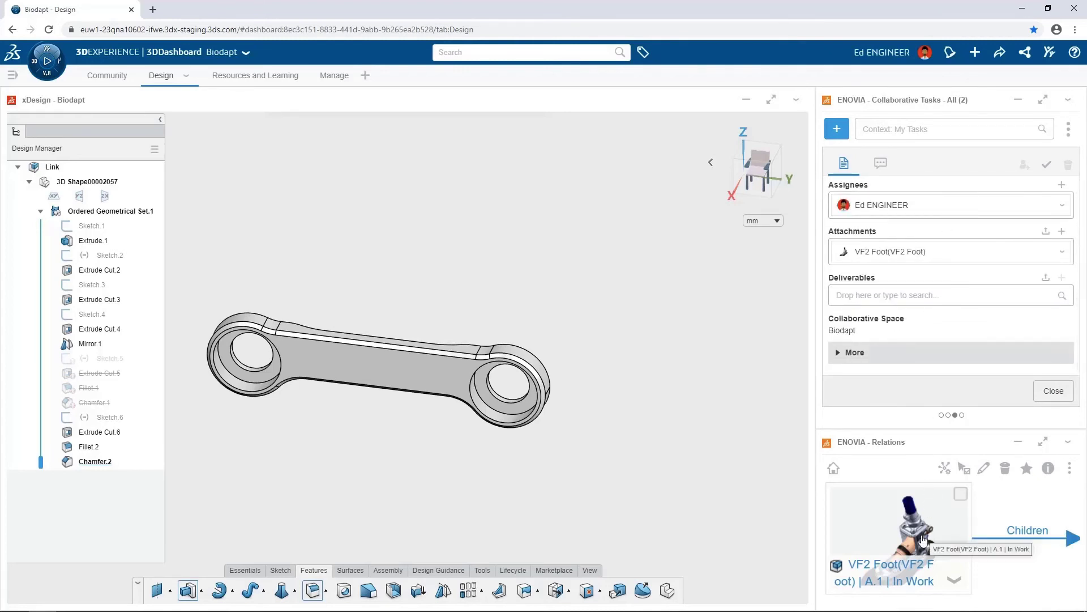
- Open the VF2 Foot assembly from ENOVIA Relations in the modelling app
drag(923, 539, 654, 283)
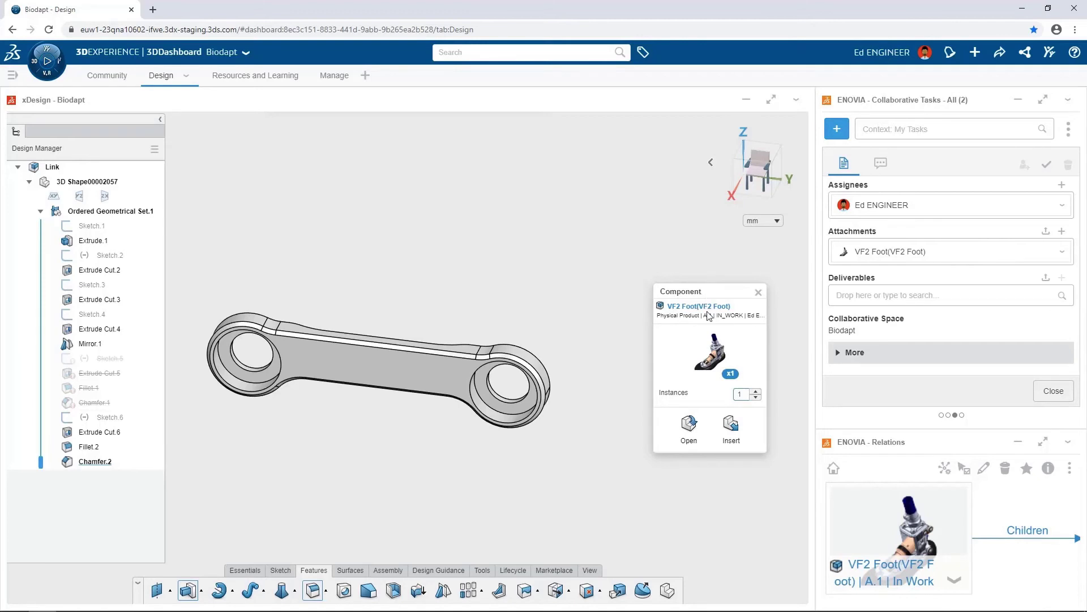
click(689, 431)
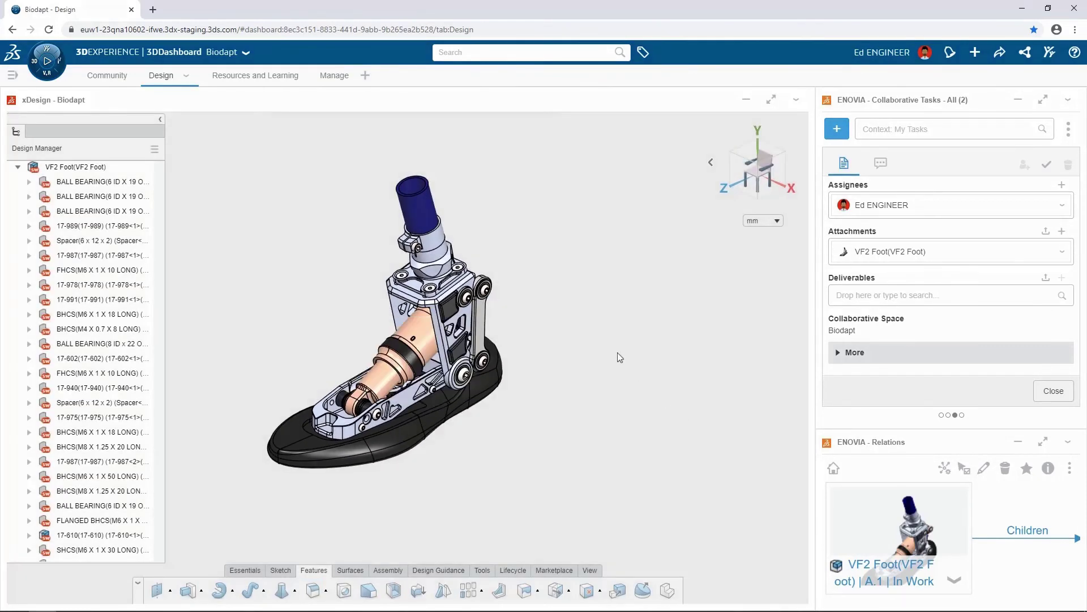
middle_drag(617, 352, 529, 334)
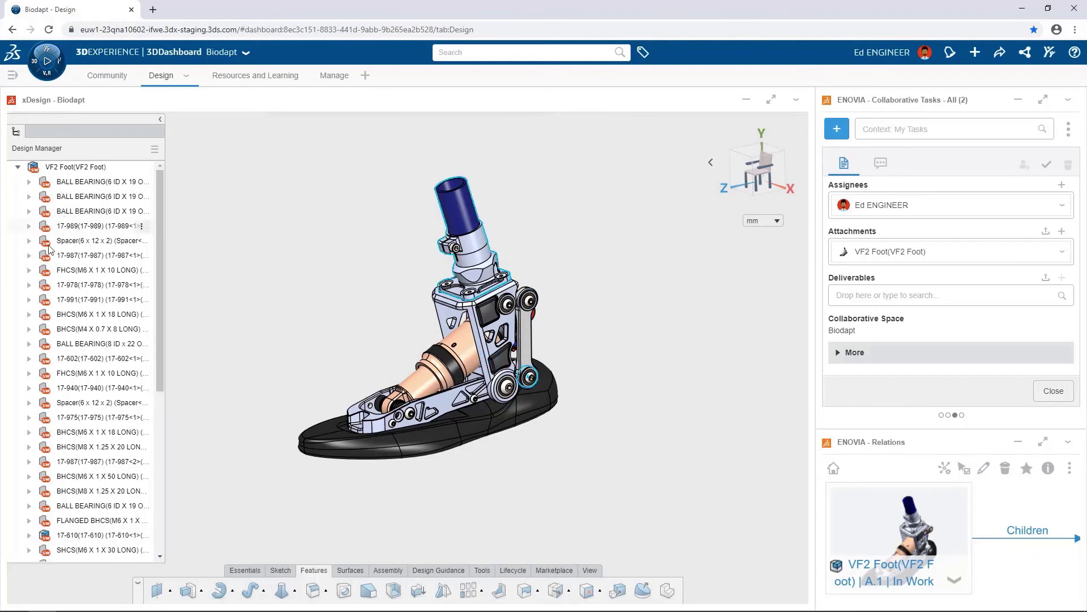
- Insert a new physical product into the VF2 Foot assembly and rename it Cover
scroll(50, 380, down, 5)
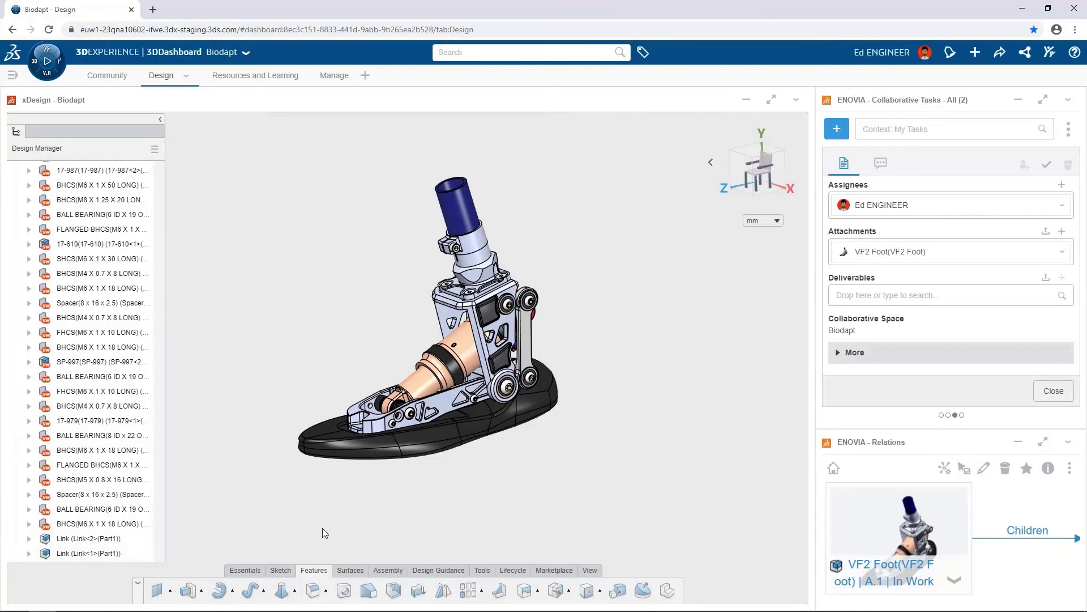
click(390, 571)
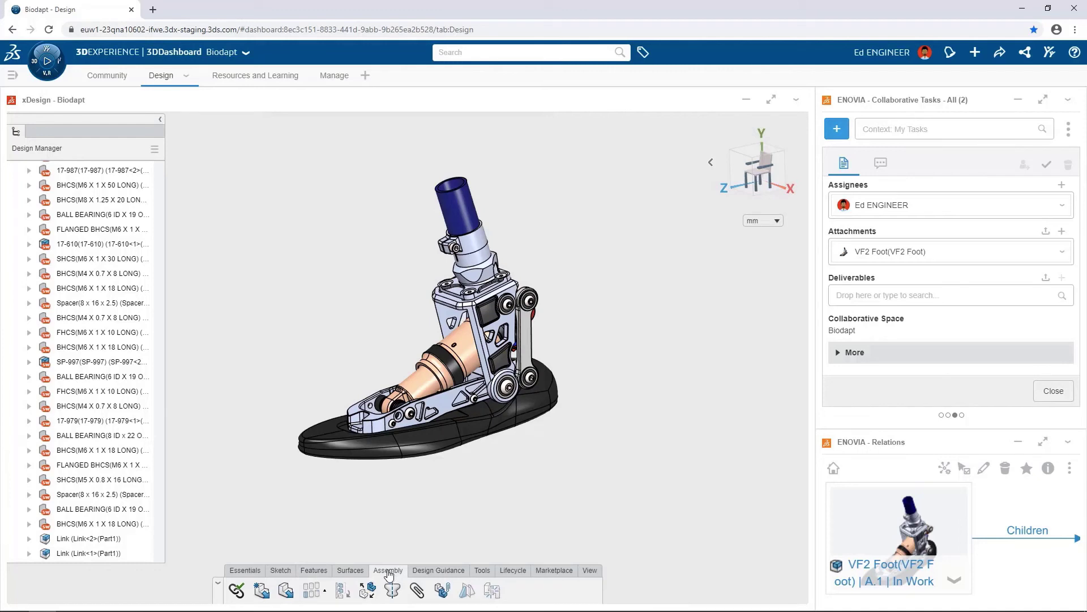
click(260, 593)
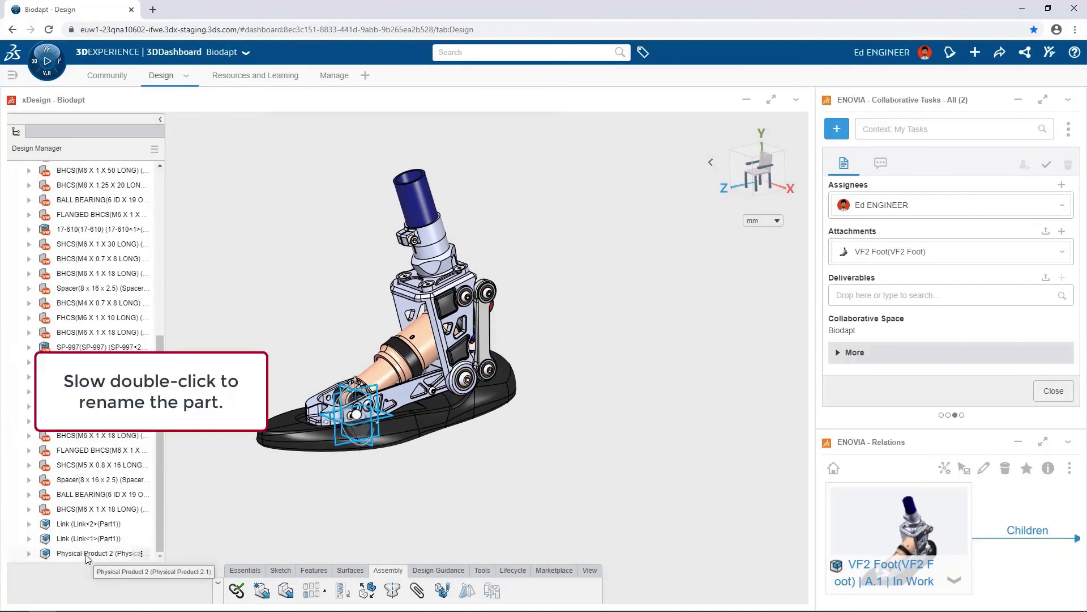
click(86, 554)
click(91, 554)
text(Cover)
key(Return)
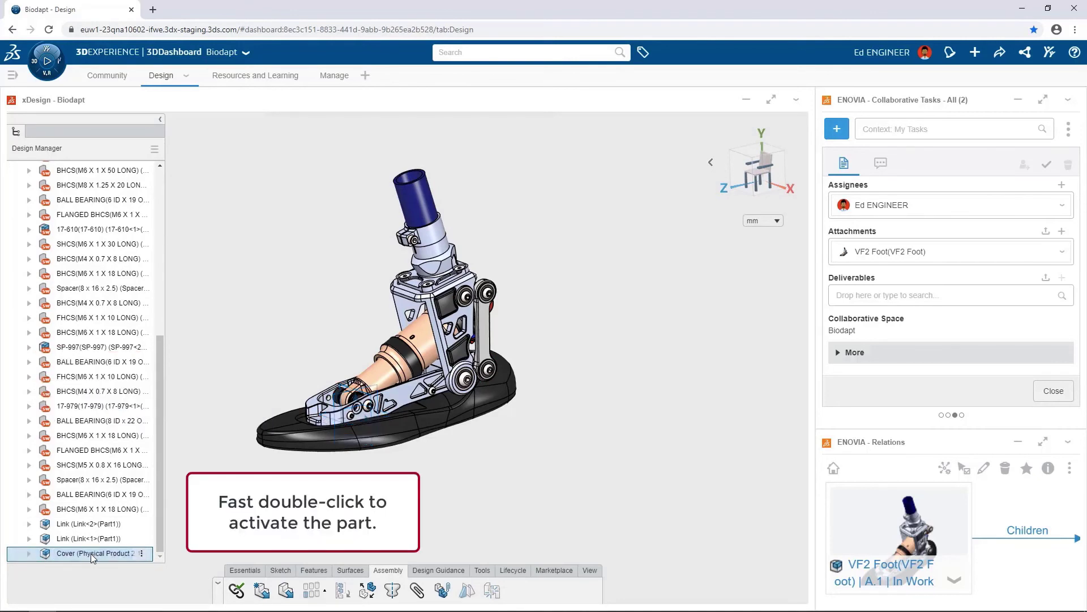
- Activate the Cover part for editing within the assembly and switch from xDesign to the xShape app
double_click(91, 553)
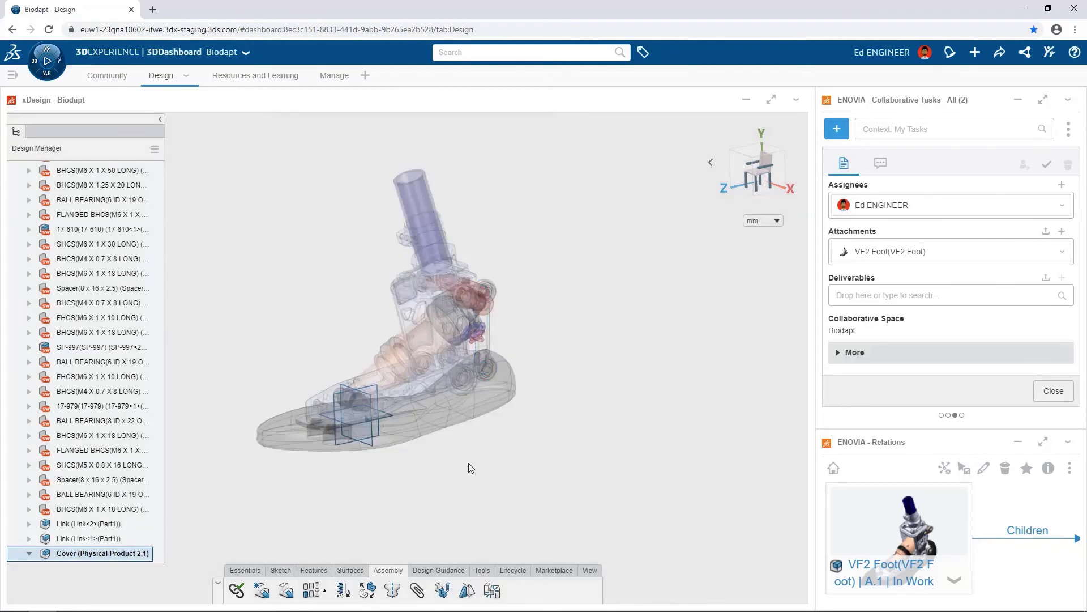
middle_drag(535, 371, 577, 387)
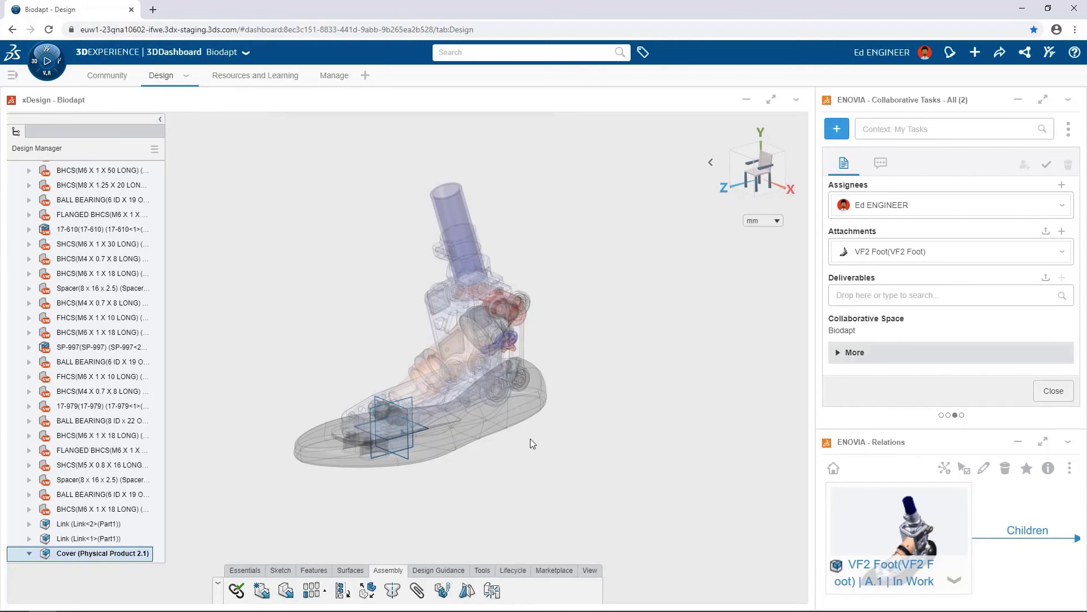
click(351, 570)
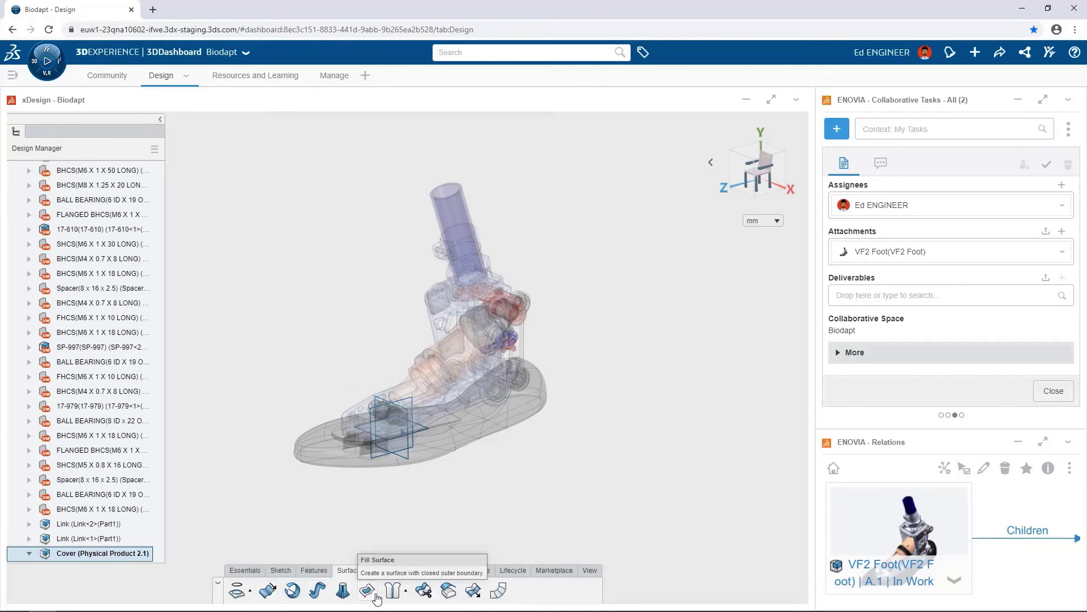
click(316, 570)
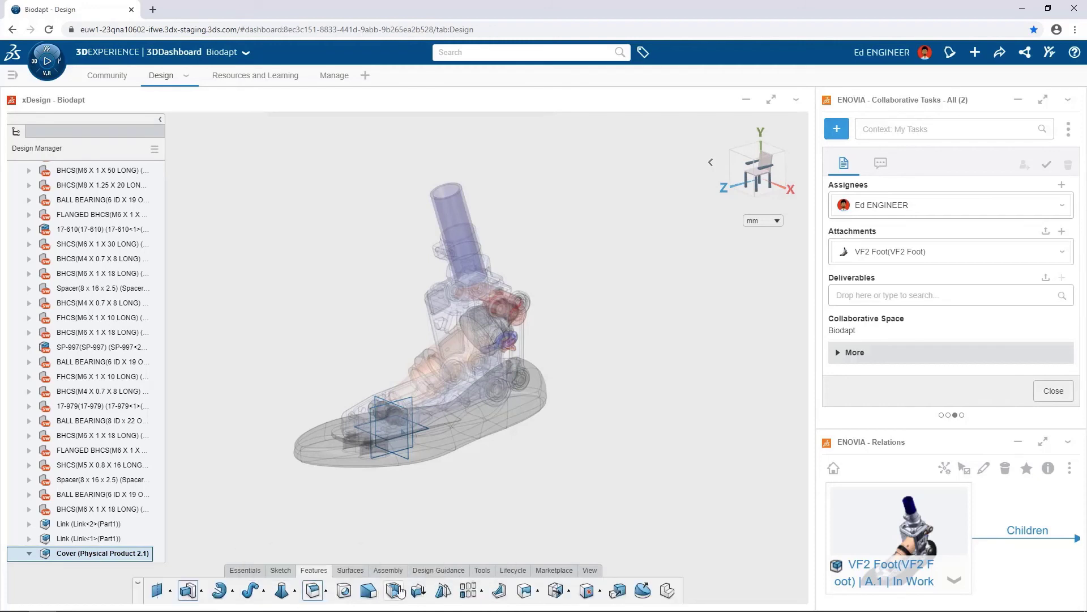
click(281, 571)
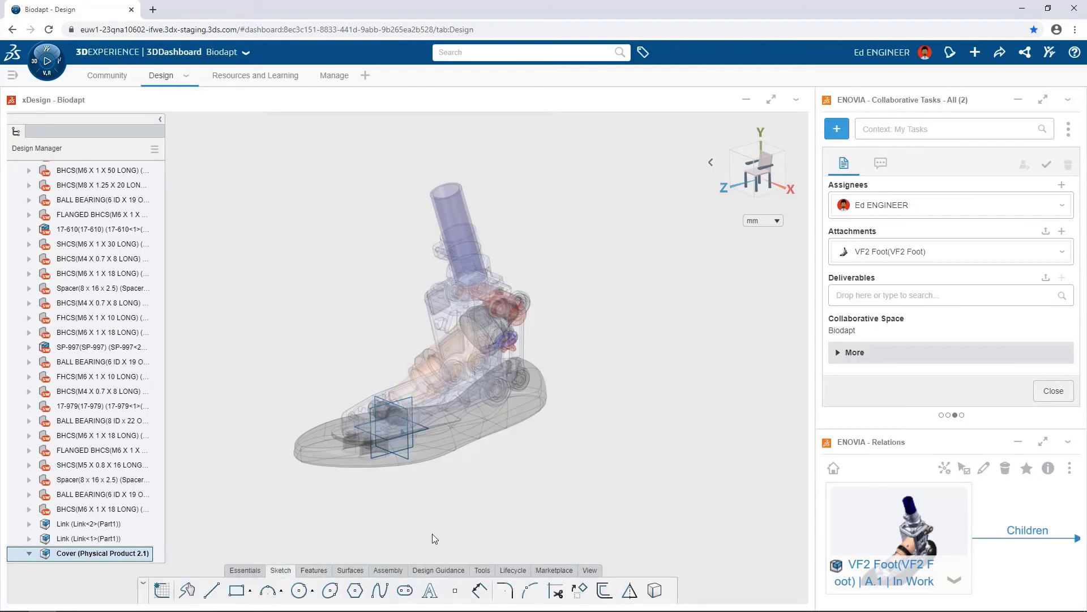
key(x)
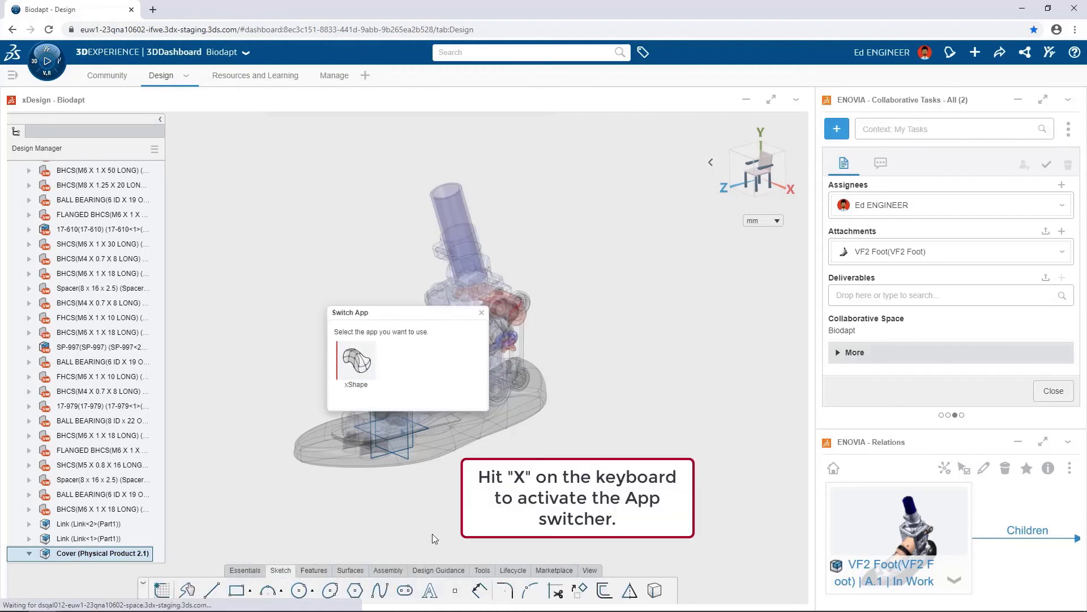
click(363, 366)
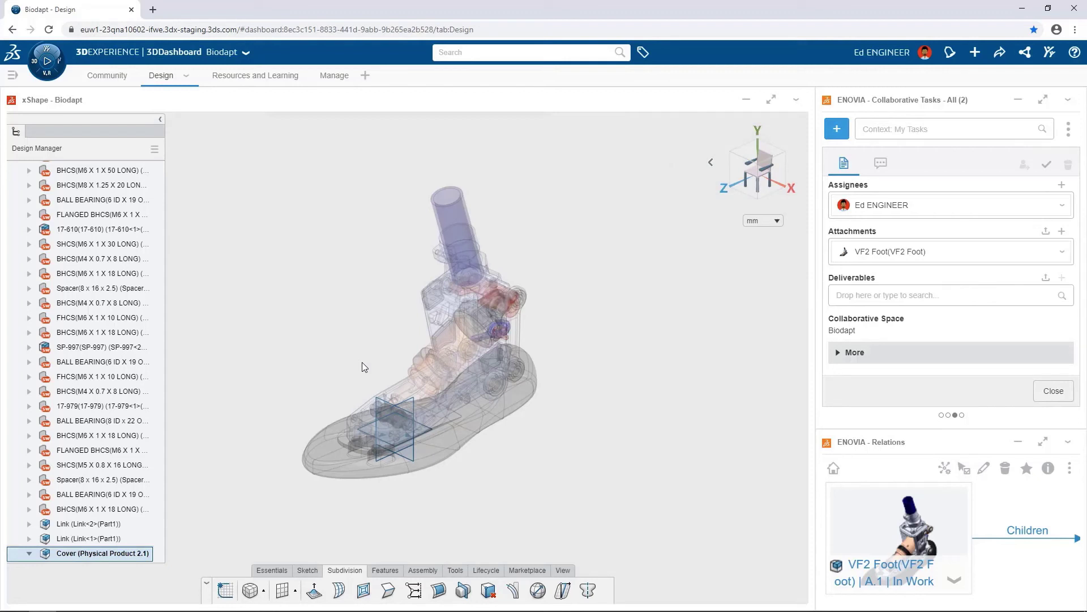
- Place a subdivision Box on the Cover's reference plane with one segment each across its width and height
click(356, 474)
click(264, 592)
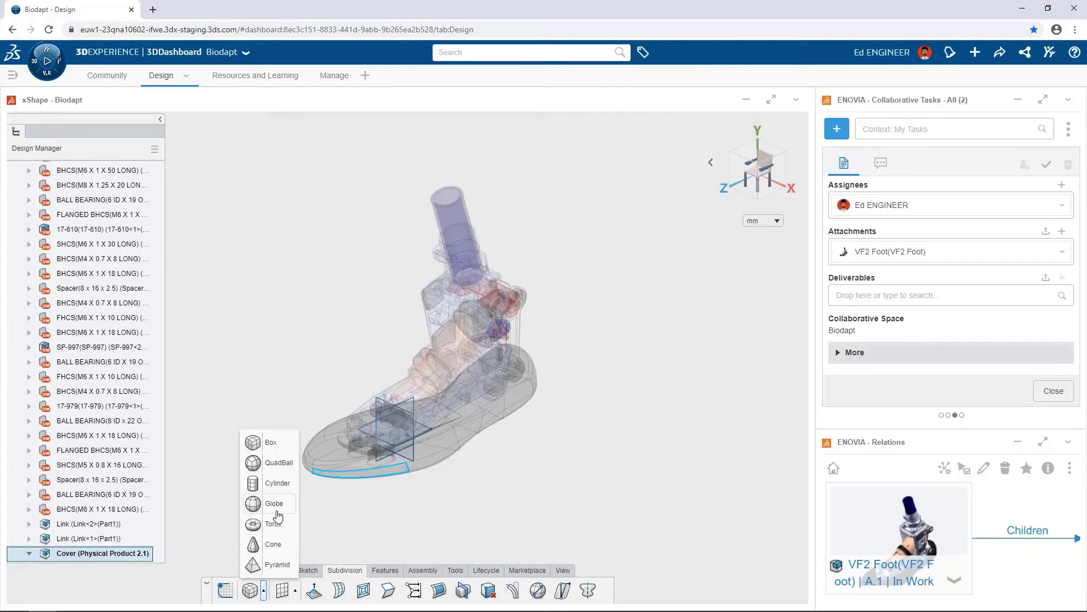
click(279, 447)
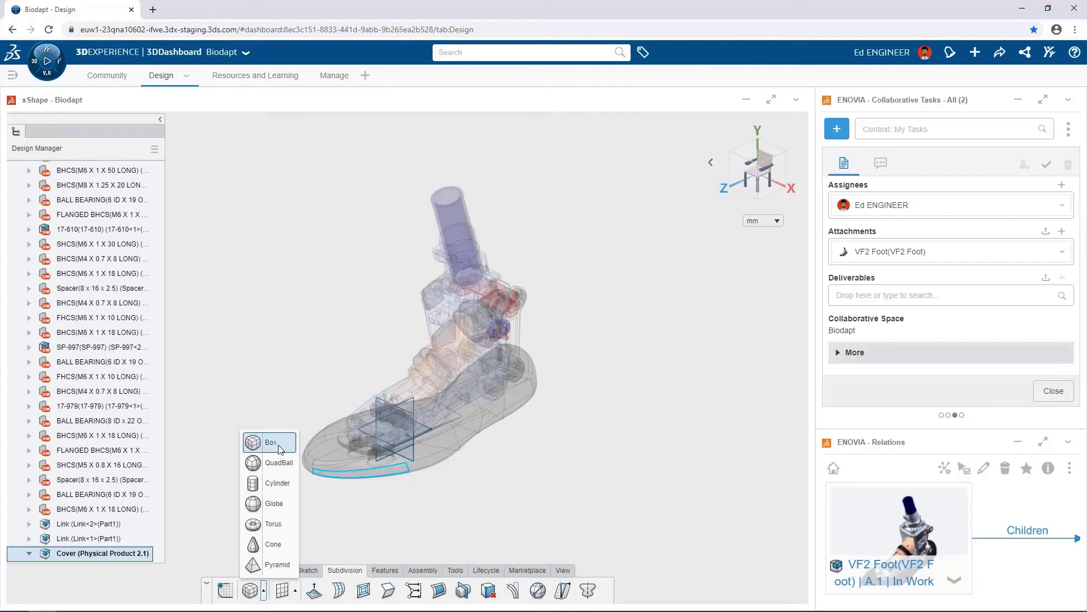
click(389, 399)
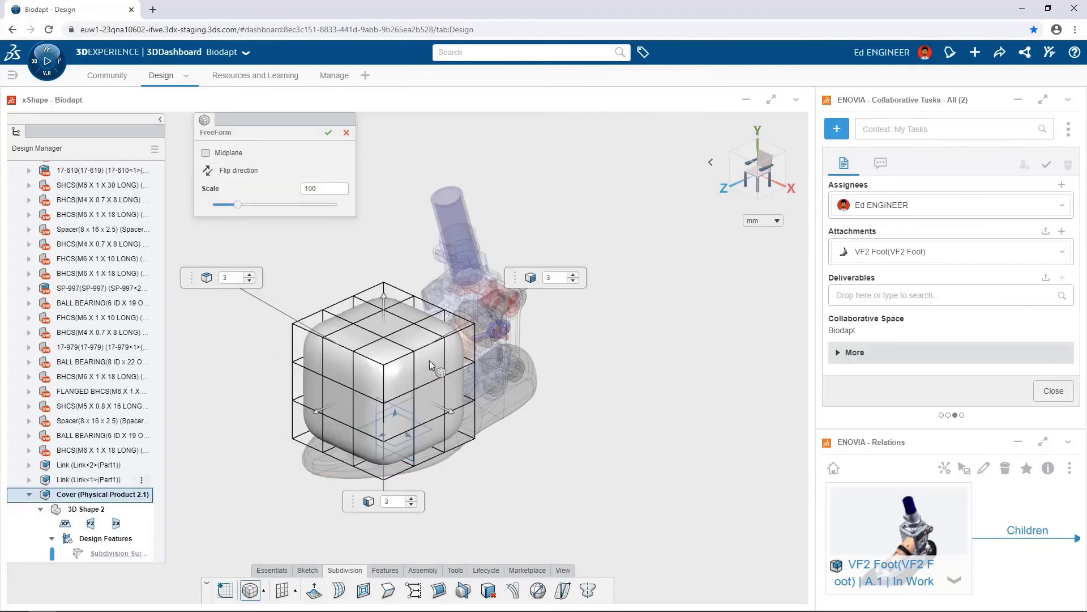
click(412, 506)
click(412, 506)
click(249, 281)
click(249, 282)
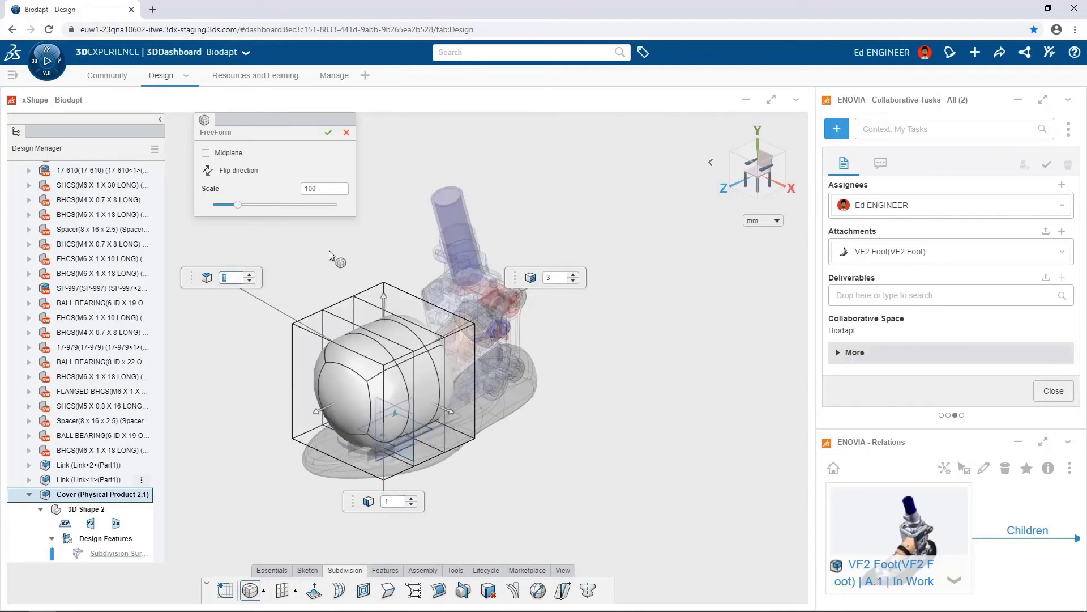
- Scale the subdivision box to 103 and finish the FreeForm primitive
drag(452, 411, 390, 302)
drag(237, 202, 239, 203)
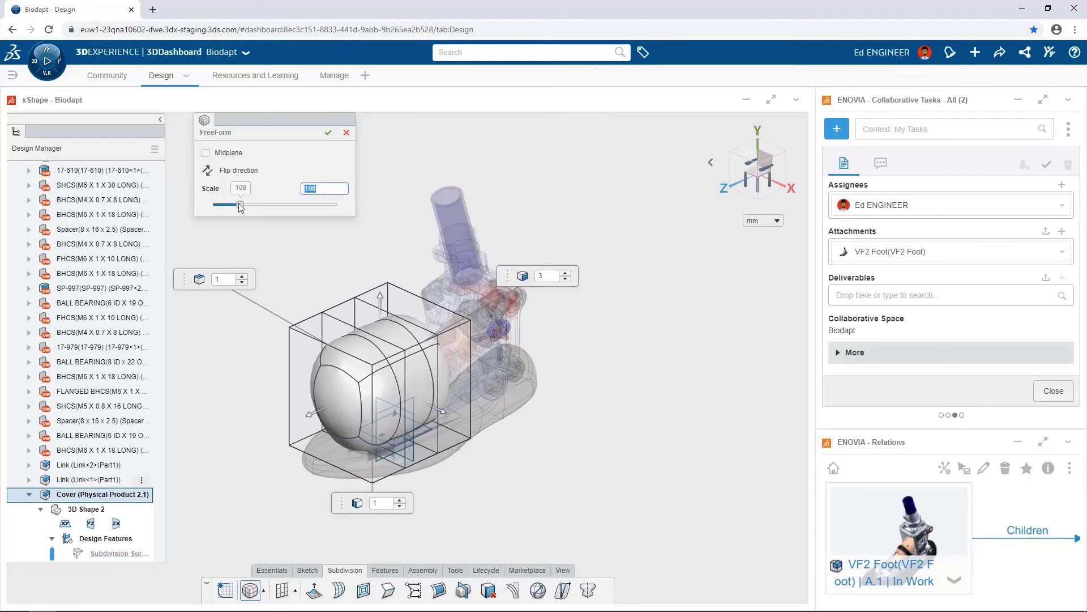
click(328, 133)
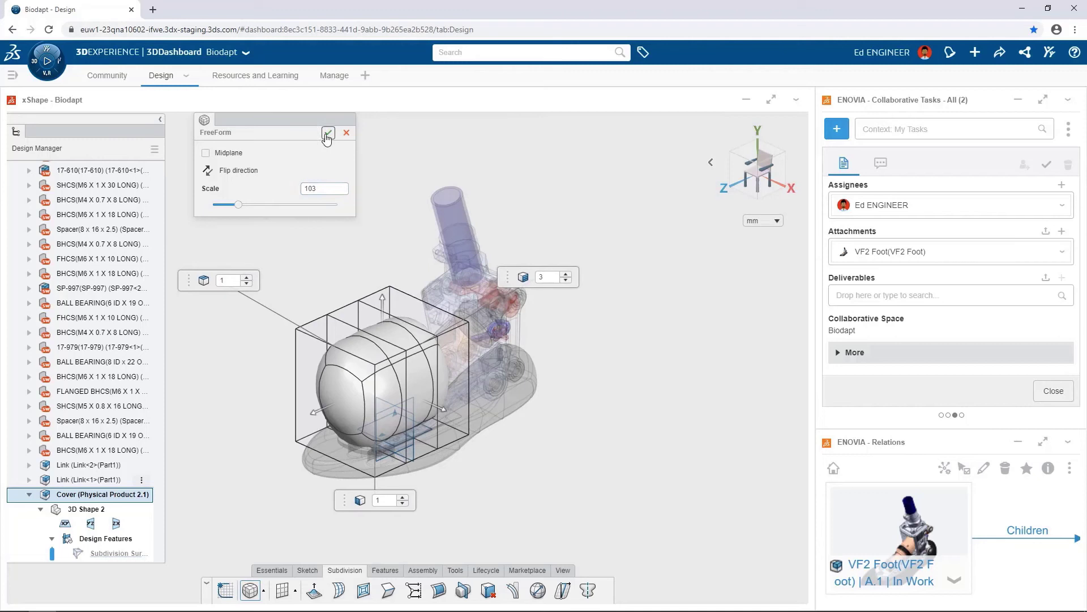
- Apply Symmetry to the subdivision box about the Cover's yz plane
click(325, 213)
click(589, 590)
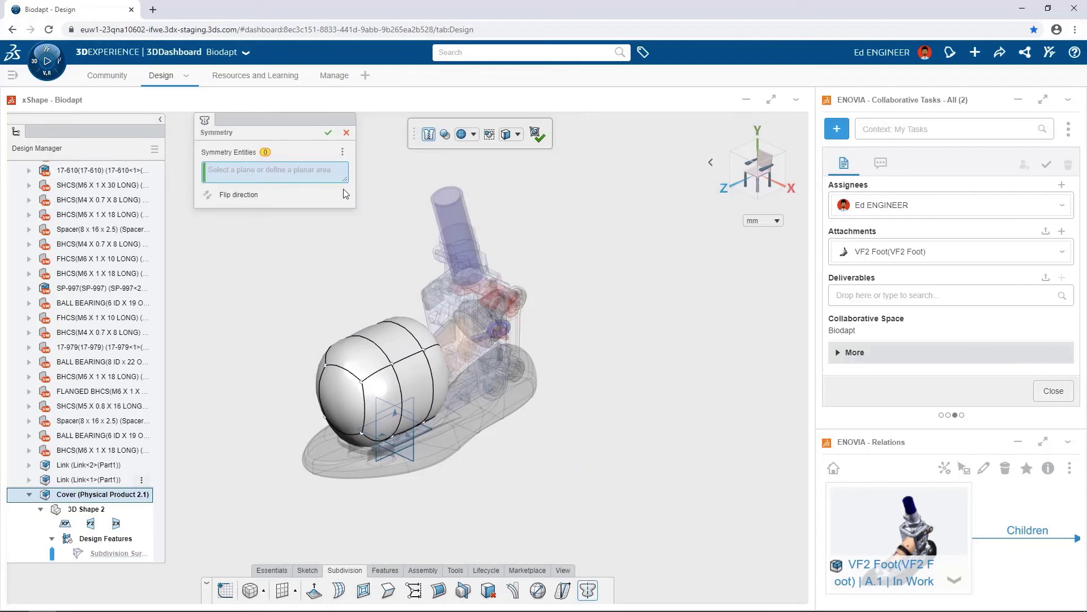
click(414, 399)
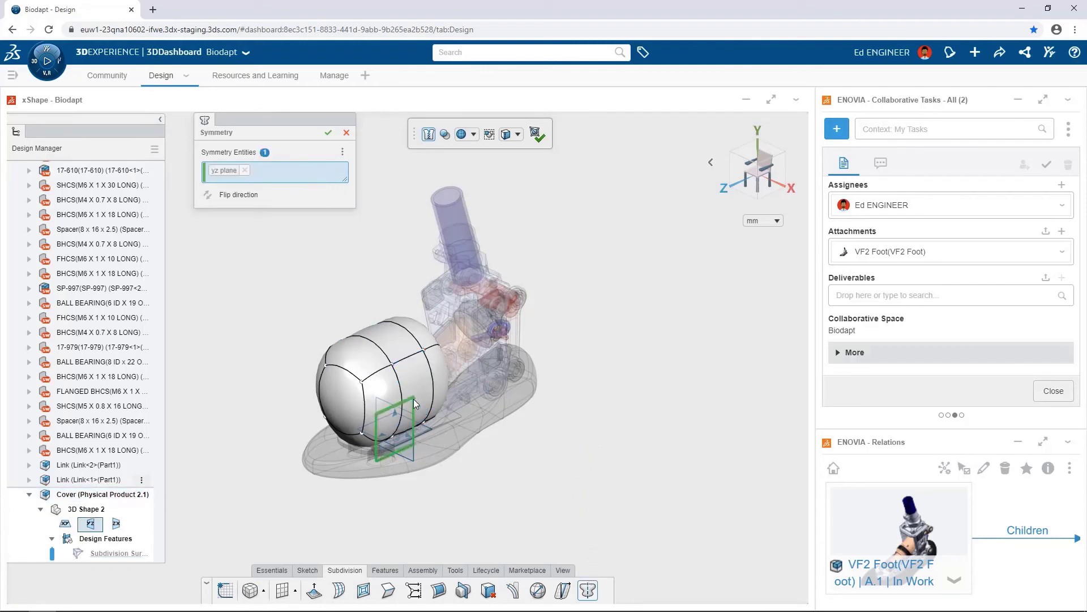
click(328, 132)
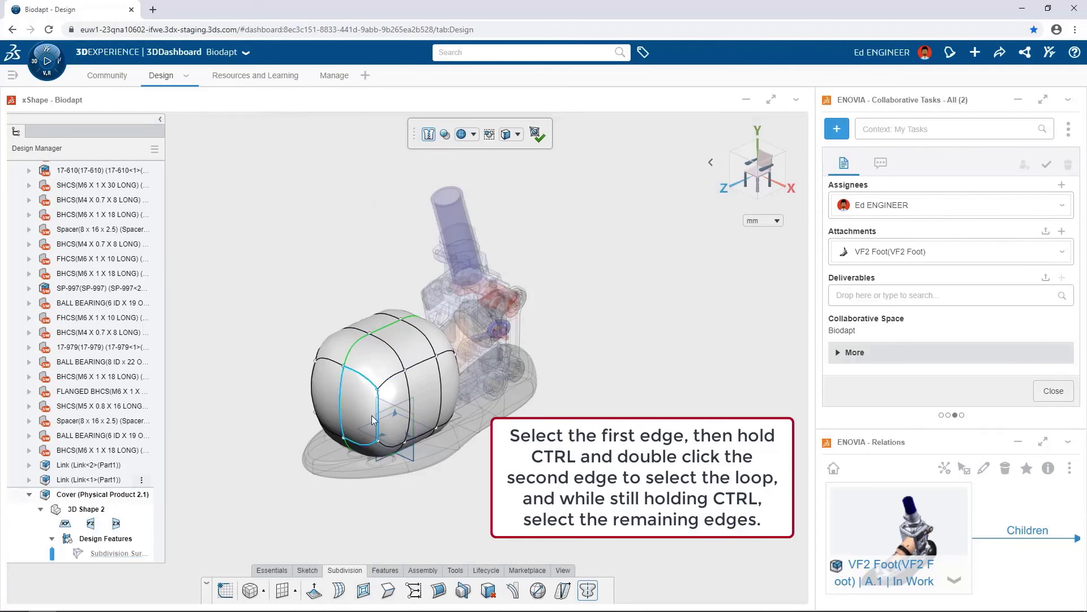
- Crease the box's lower edge loop together with the side edges facing the ankle
double_click(398, 453)
middle_drag(398, 453, 396, 408)
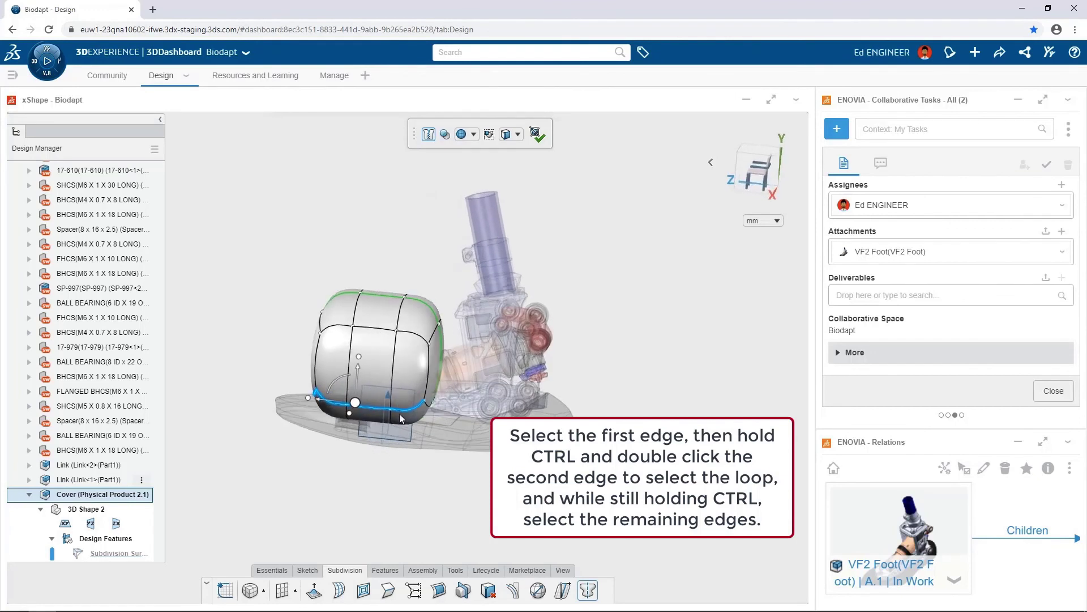
ctrl+double_click(434, 340)
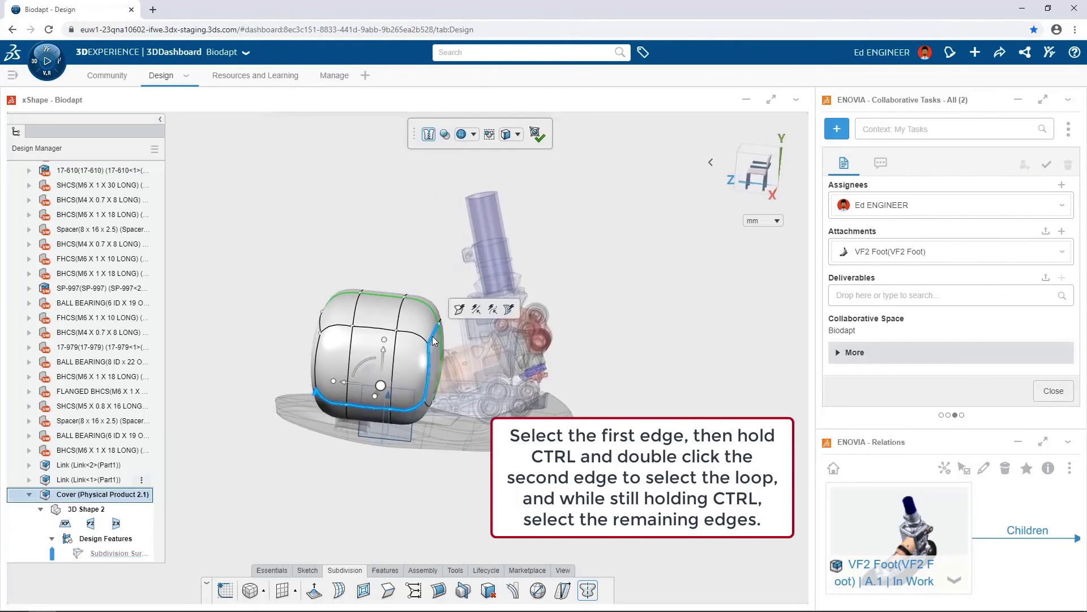
click(458, 311)
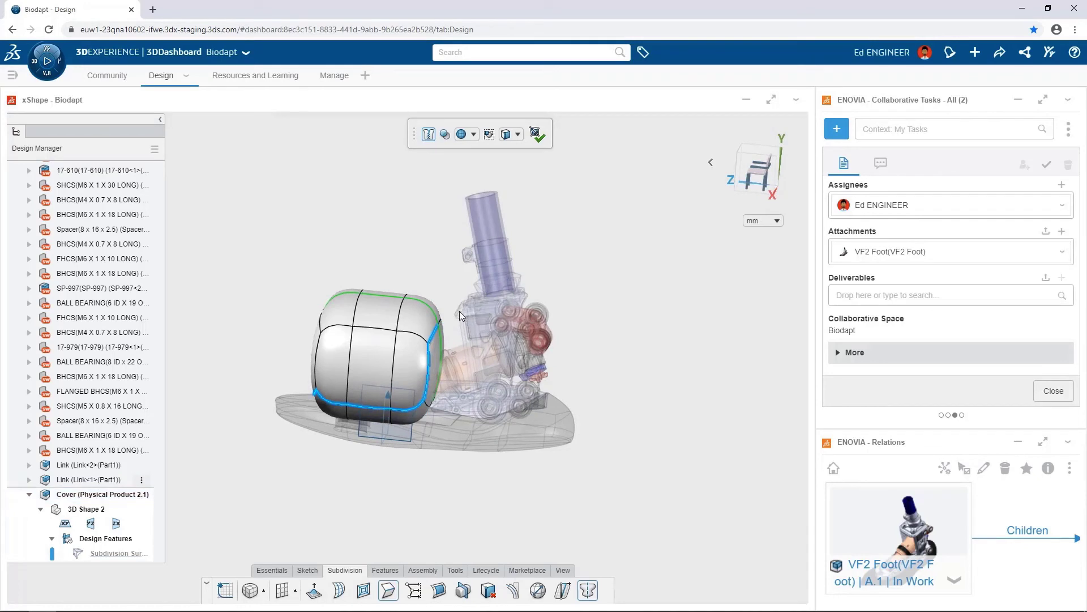
click(756, 170)
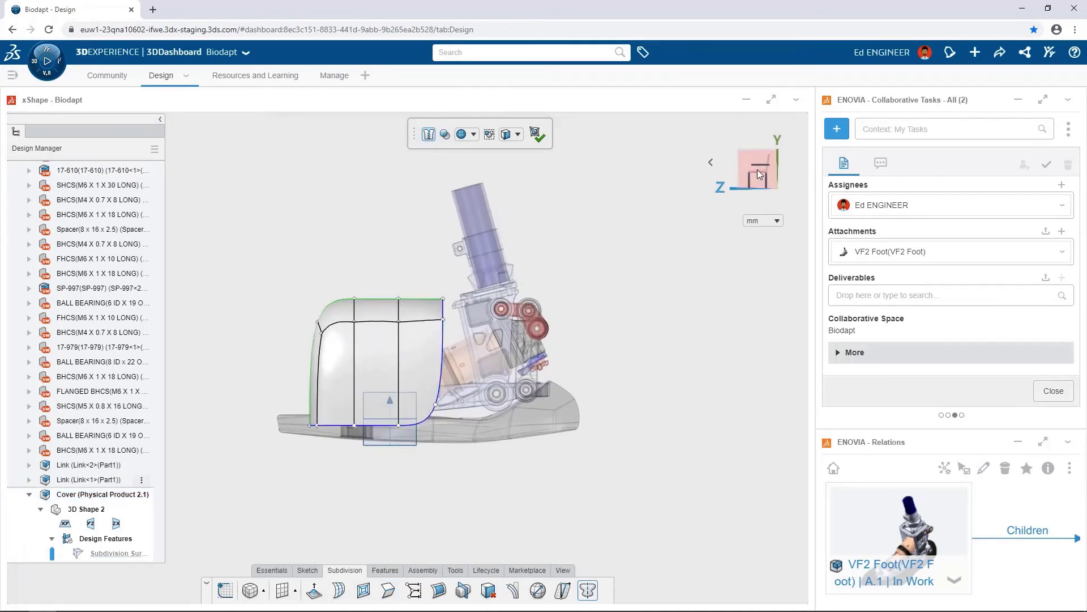
- Switch the manipulator to XYZ orientation and raise the subdivision box's bottom vertices about 10 mm to the top of the foot plate
scroll(311, 434, up, 2)
drag(217, 457, 470, 393)
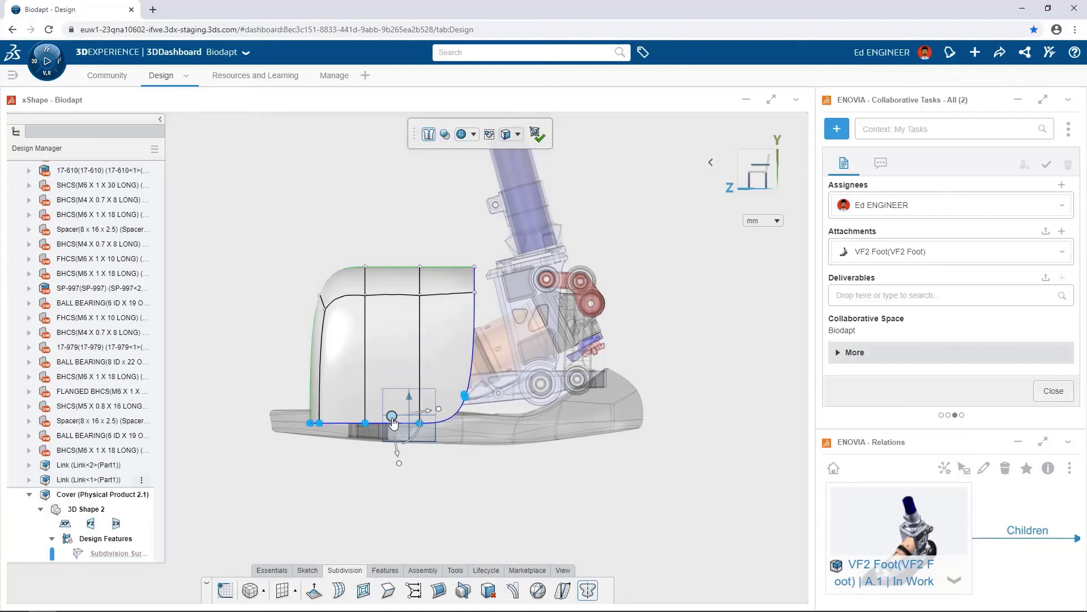
right_click(394, 419)
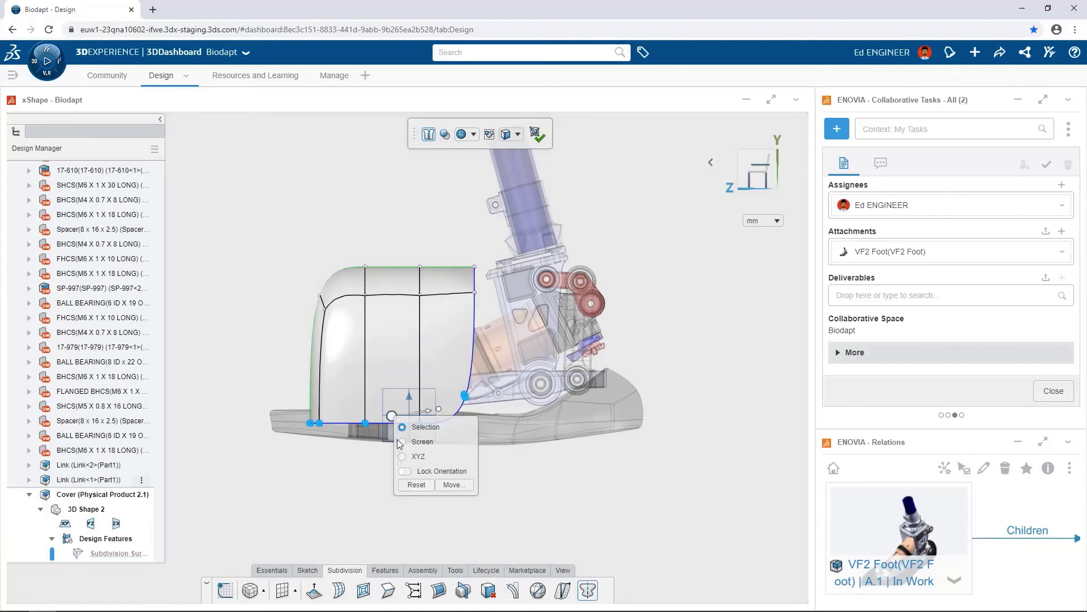
click(402, 457)
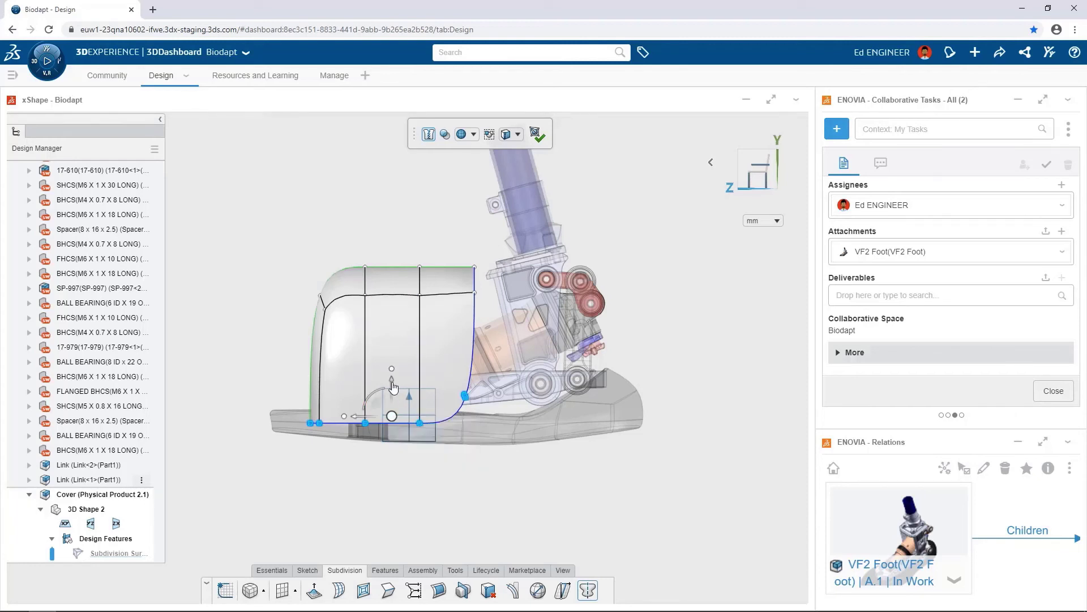
mouse_move(392, 383)
drag(392, 382, 396, 368)
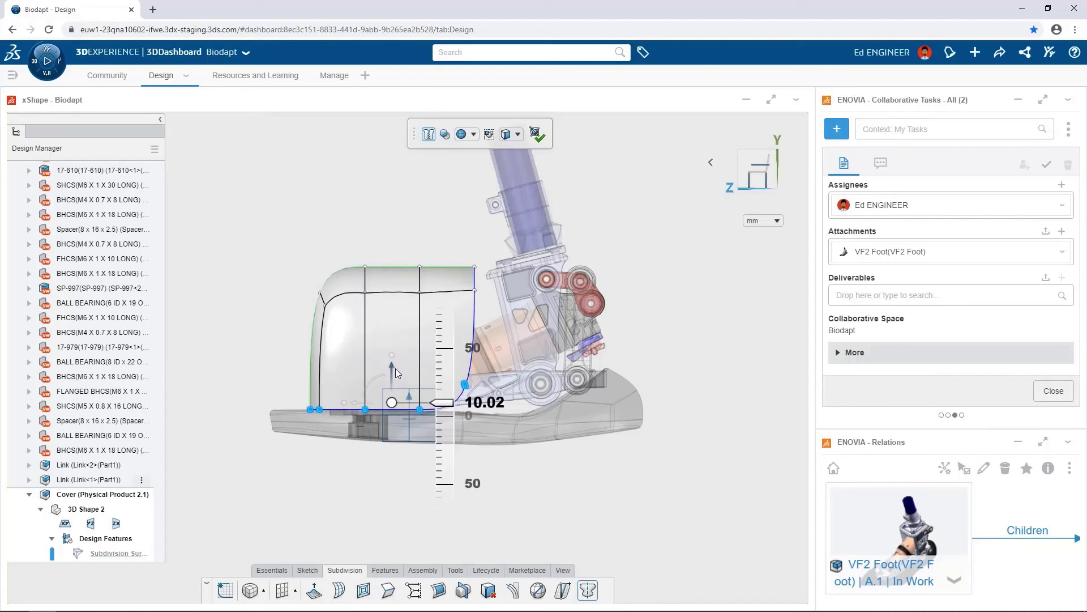
drag(395, 368, 396, 368)
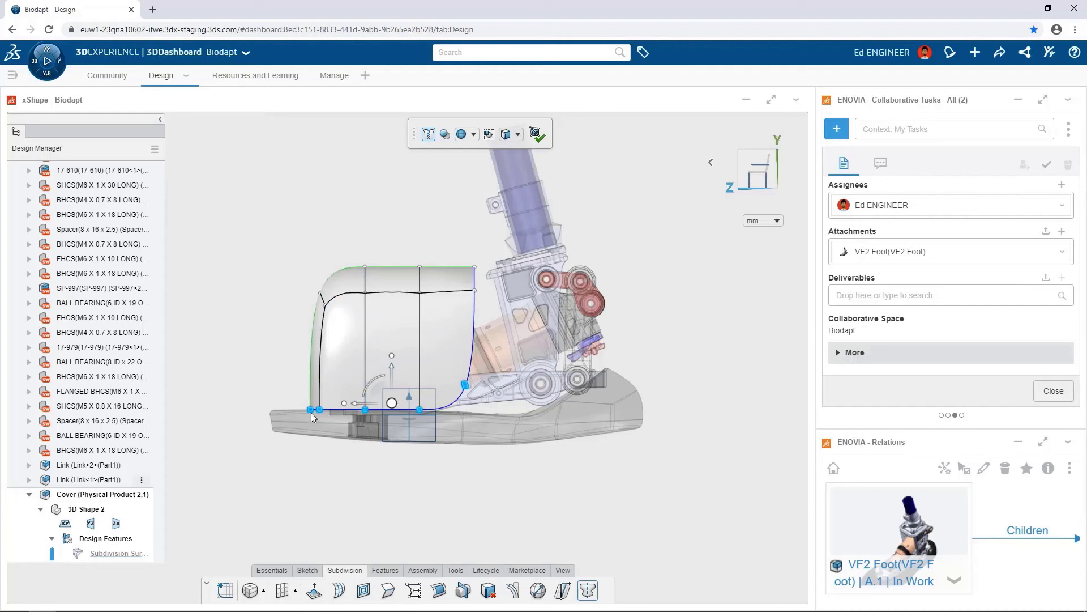
- Select the box's ankle-side vertices and stretch them back along Z until they overlap the front of the ankle mechanism
drag(402, 238, 514, 465)
drag(422, 342, 443, 343)
drag(465, 341, 457, 341)
- Tilt the box's upper vertices slightly, then use Sketch Quick Align to fit them to a freehand curve sloping from ankle to toe
drag(287, 222, 541, 318)
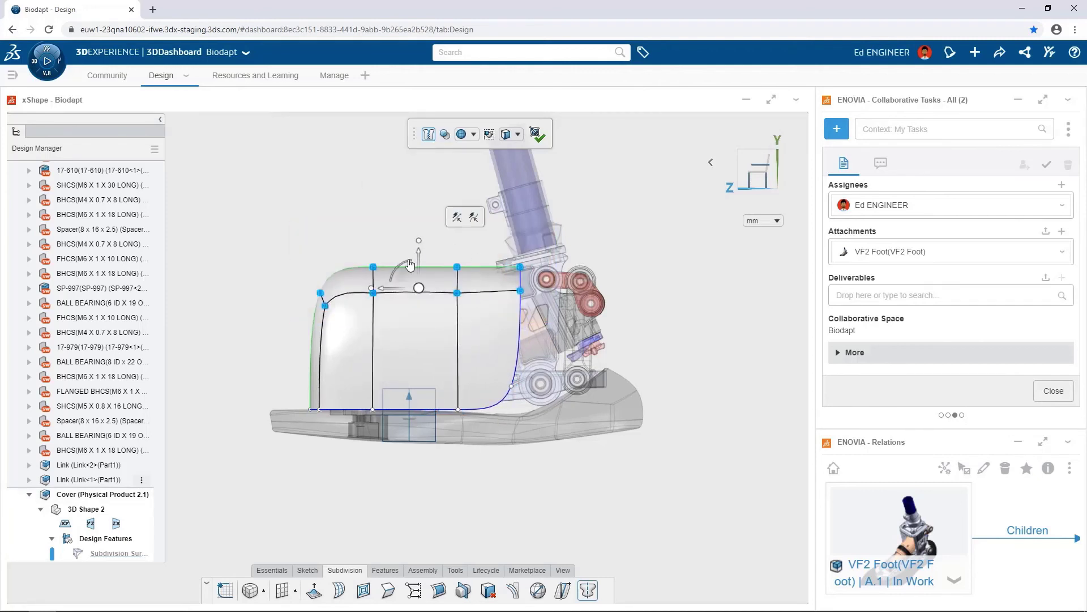
drag(408, 263, 419, 257)
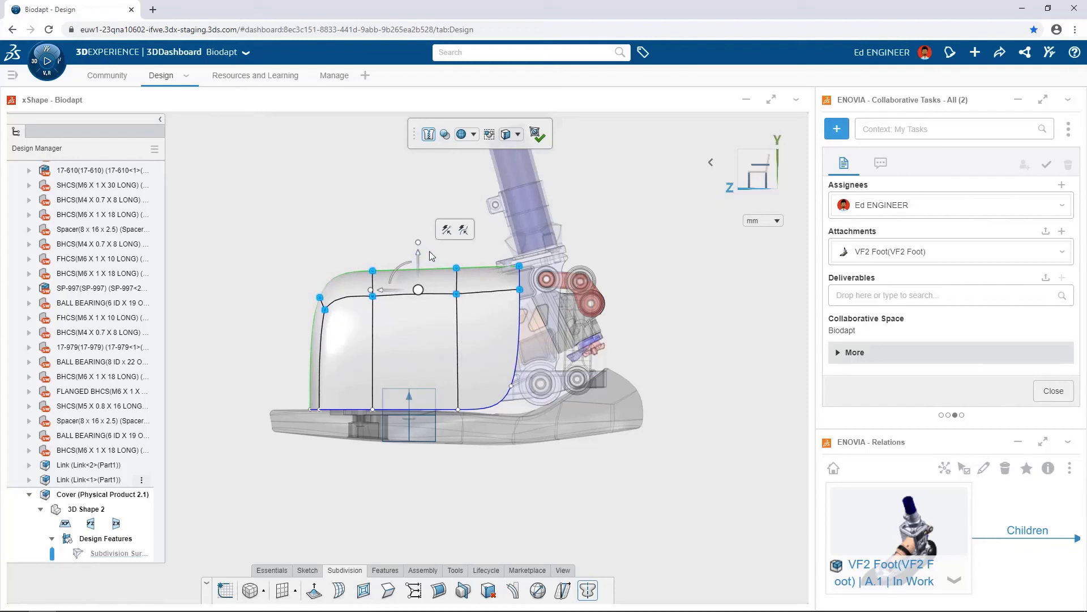
click(463, 230)
mouse_move(518, 298)
mouse_down()
mouse_move(459, 341)
mouse_move(313, 363)
mouse_up()
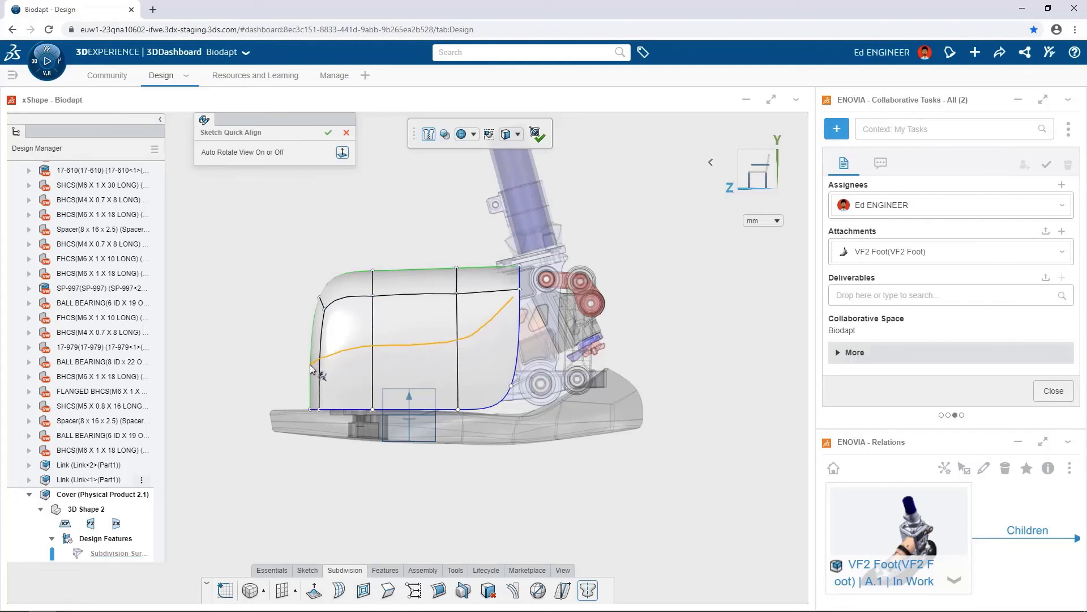
click(327, 134)
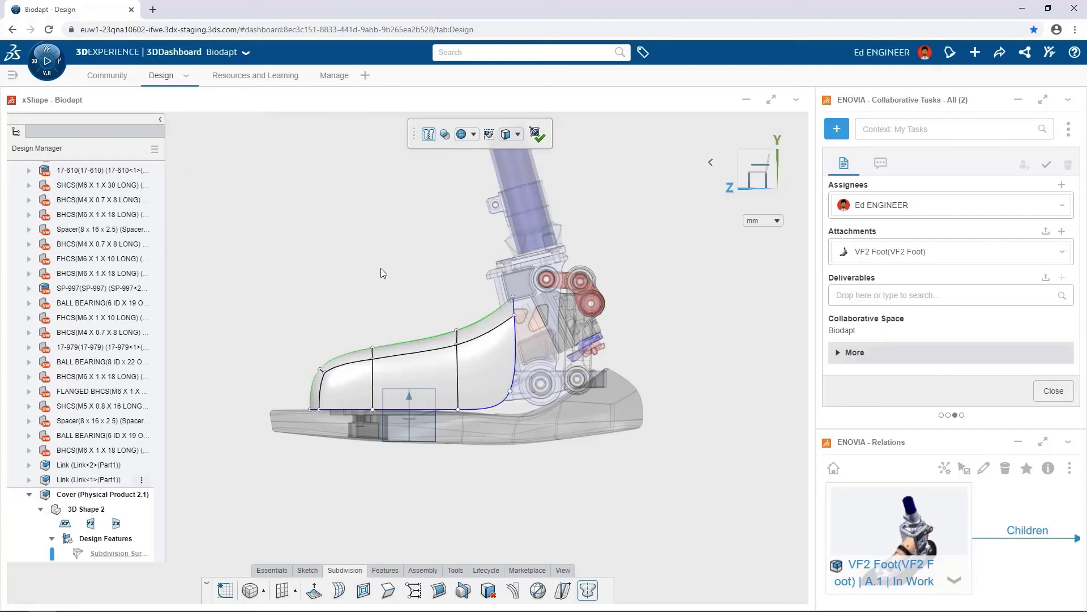
- From the top view, move the box's side vertices inward symmetrically to narrow it to roughly the width of the ankle
middle_drag(386, 270, 480, 340)
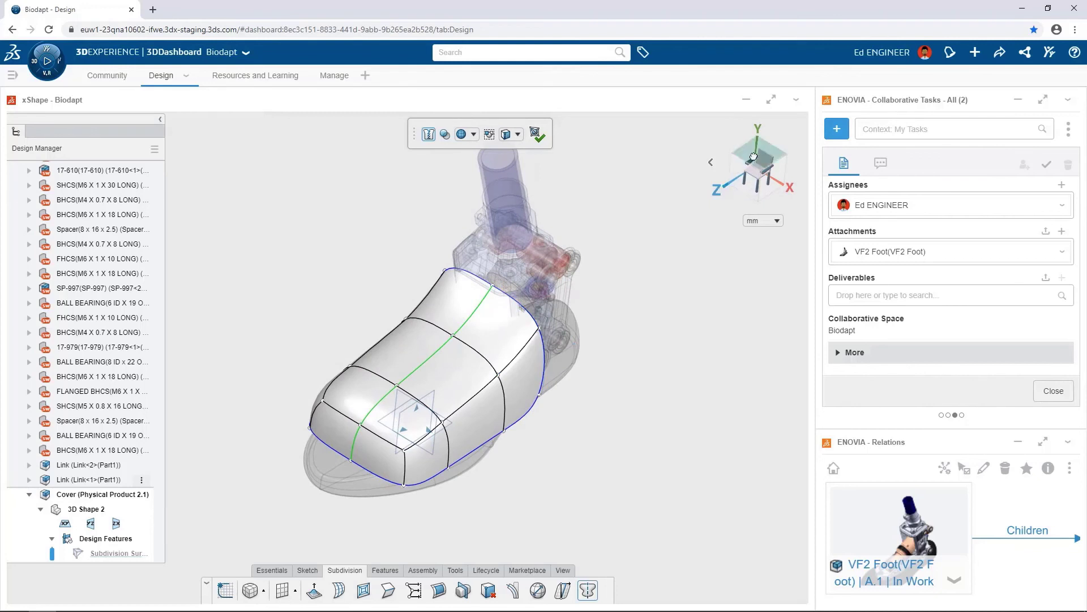
click(758, 139)
drag(572, 238, 490, 481)
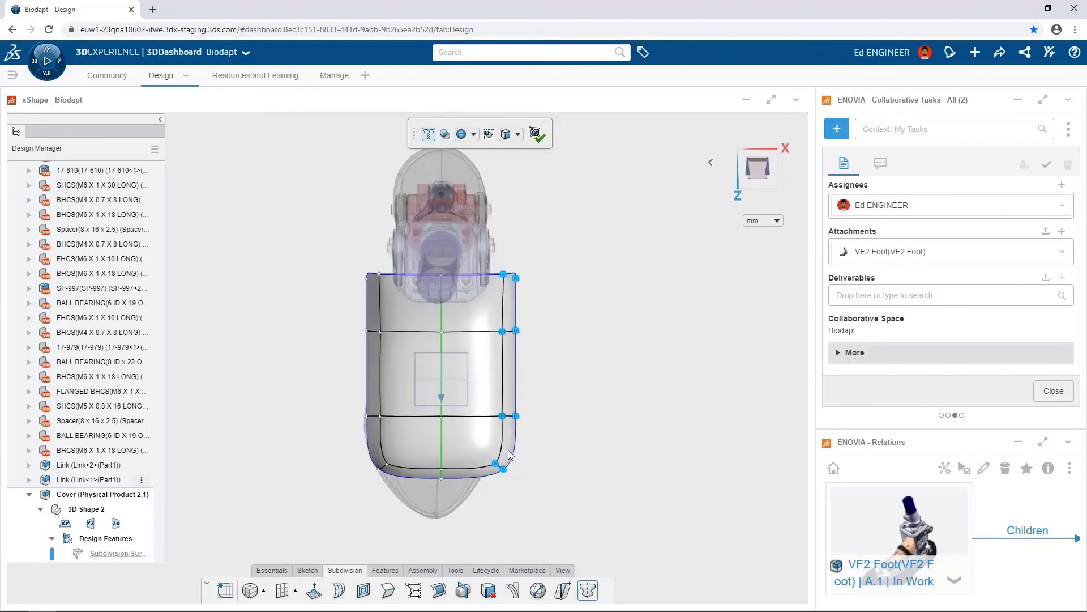
drag(543, 376, 505, 383)
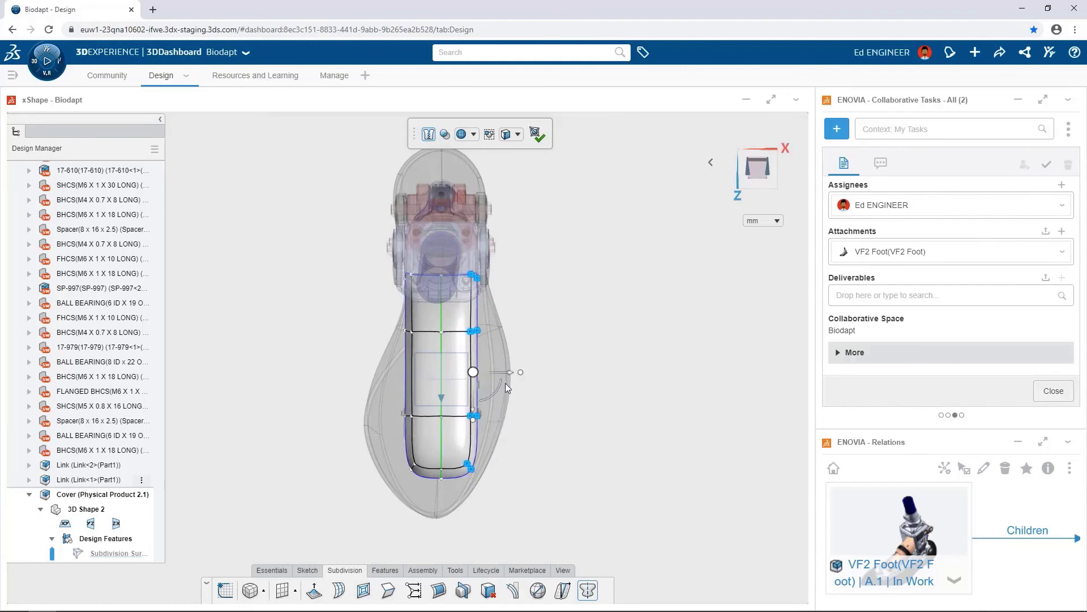
- Turn off Symmetry, move the middle vertices on the +X side outward, and adjust that side's toe corner vertex inward
click(588, 590)
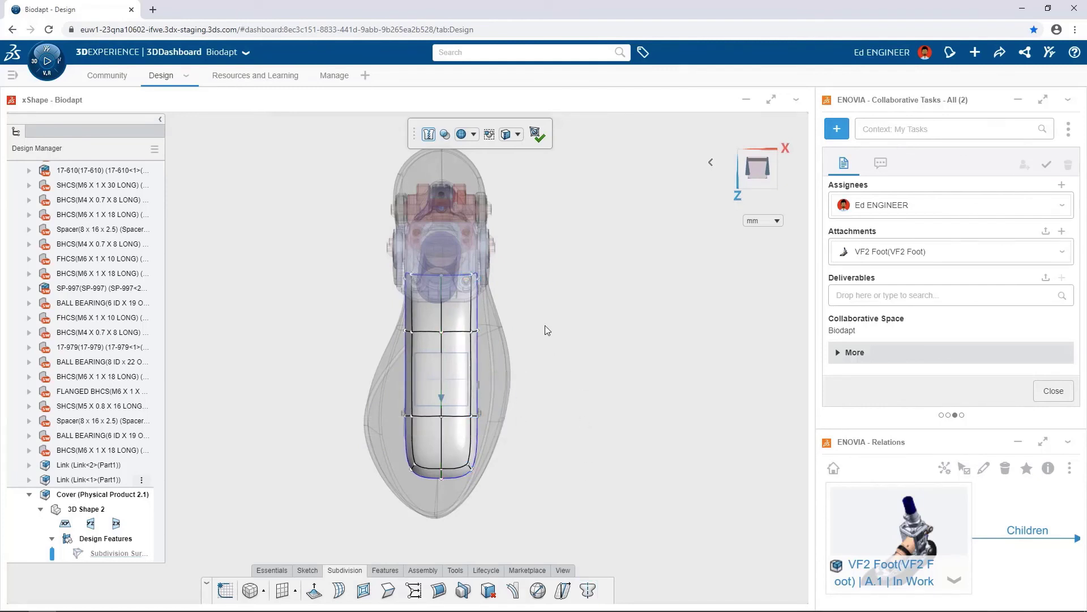
drag(535, 310, 462, 436)
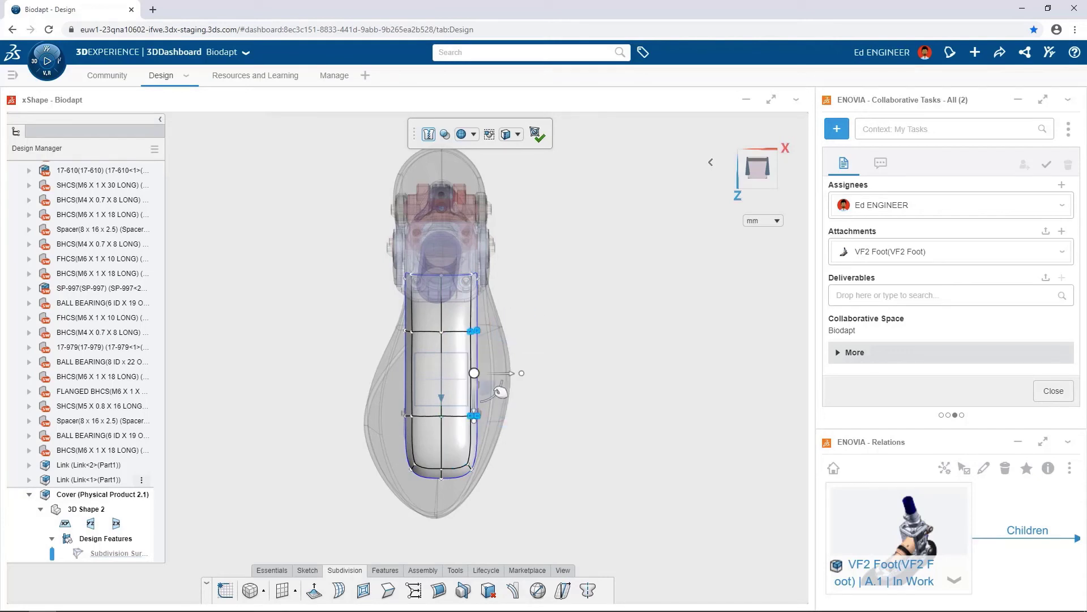
drag(493, 385, 504, 387)
click(473, 468)
drag(476, 470, 472, 468)
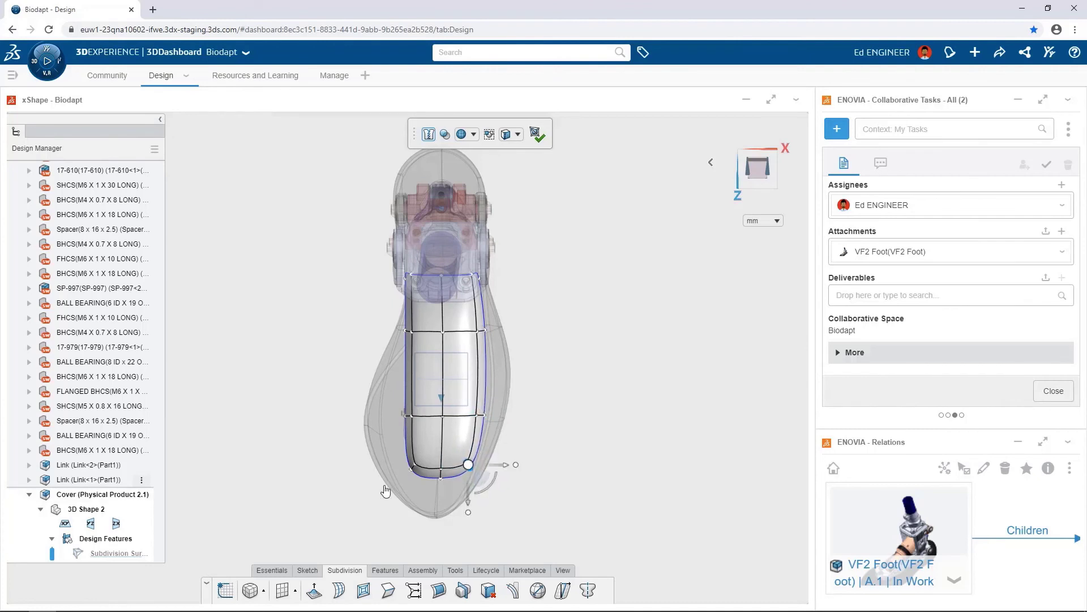
- Pull the forefoot vertices opposite the +X side outward and extend the centre toe vertices forward to round the toe
click(407, 415)
drag(421, 434, 400, 429)
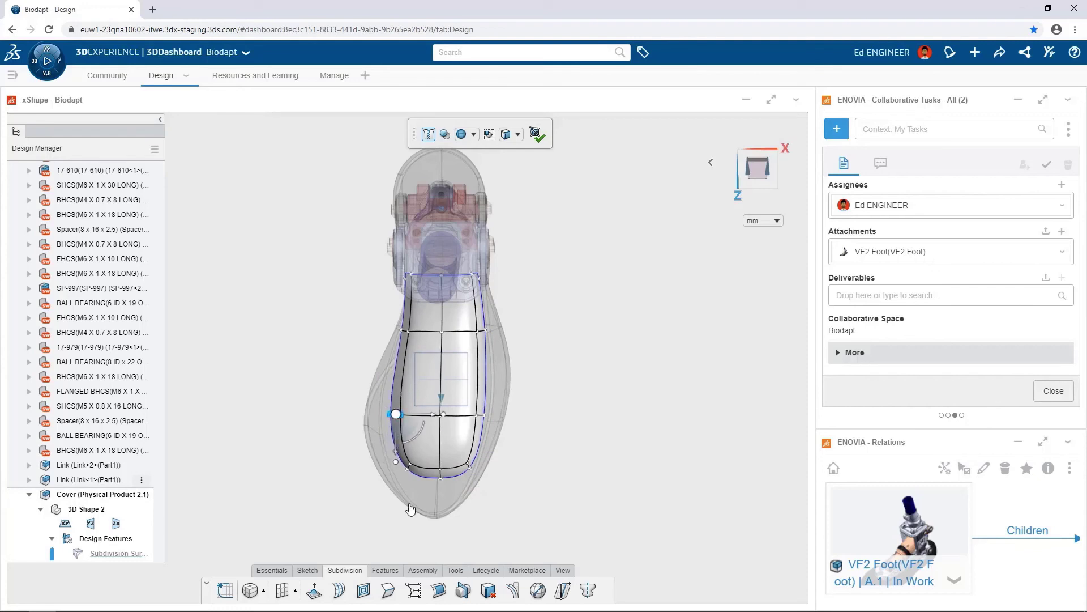
click(445, 470)
drag(441, 496, 442, 507)
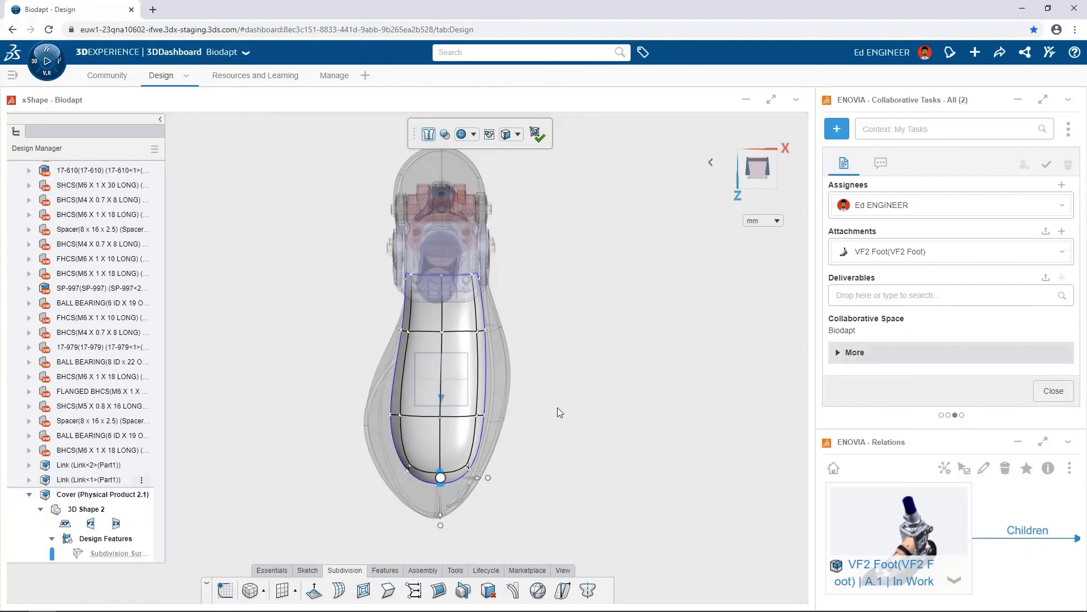
- Finish the subdivision surface and save the Cover part together with the assembly
middle_drag(559, 398, 488, 280)
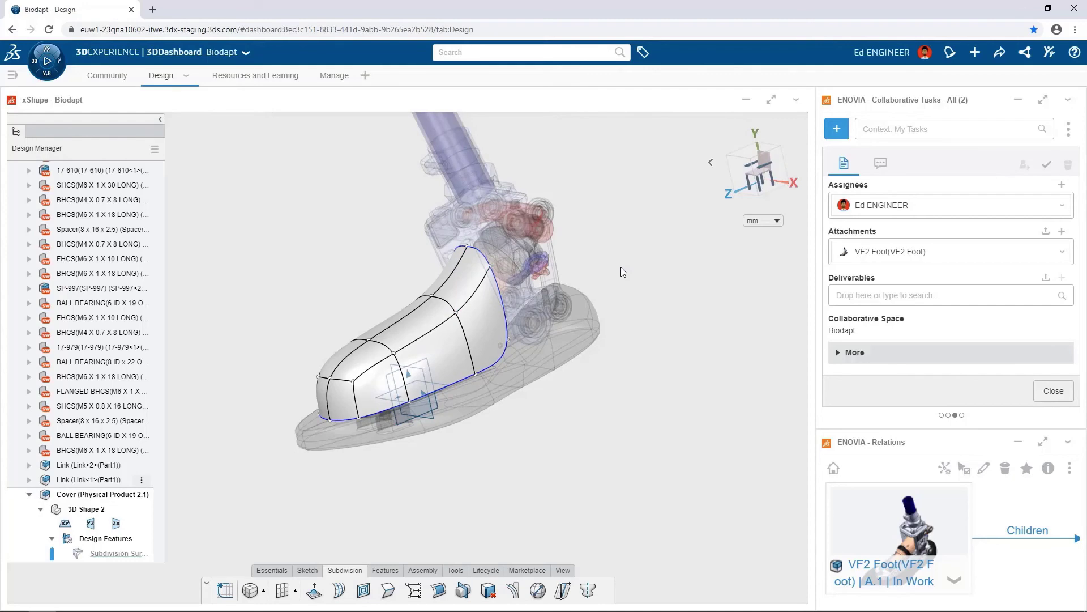
key(ctrl+s)
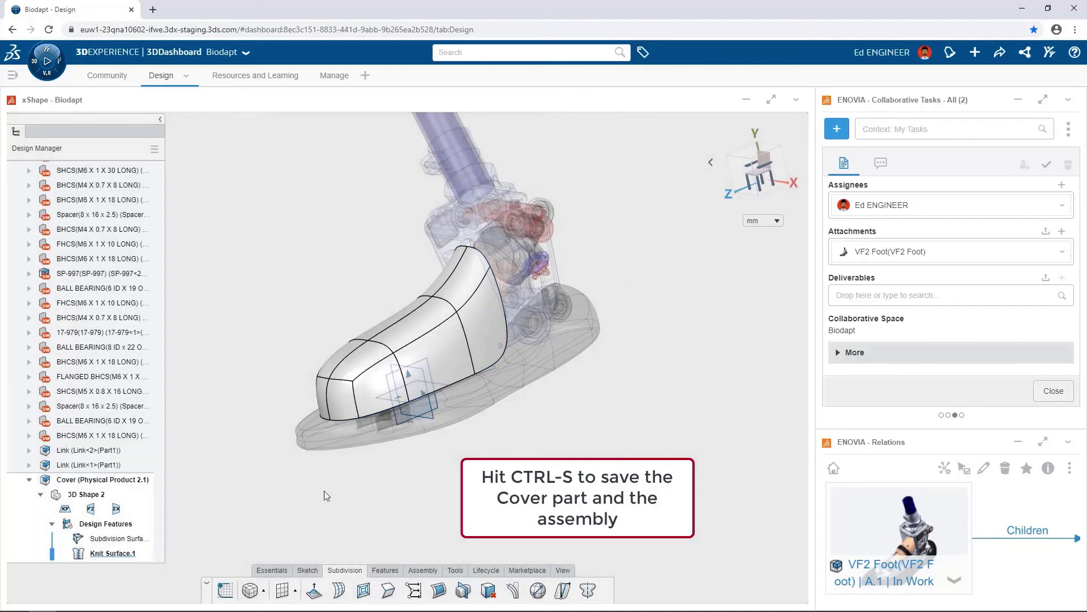
- Open the Cover on its own and shell it one way to 1 mm, removing the underside and ankle-side faces with tangent propagation
click(113, 480)
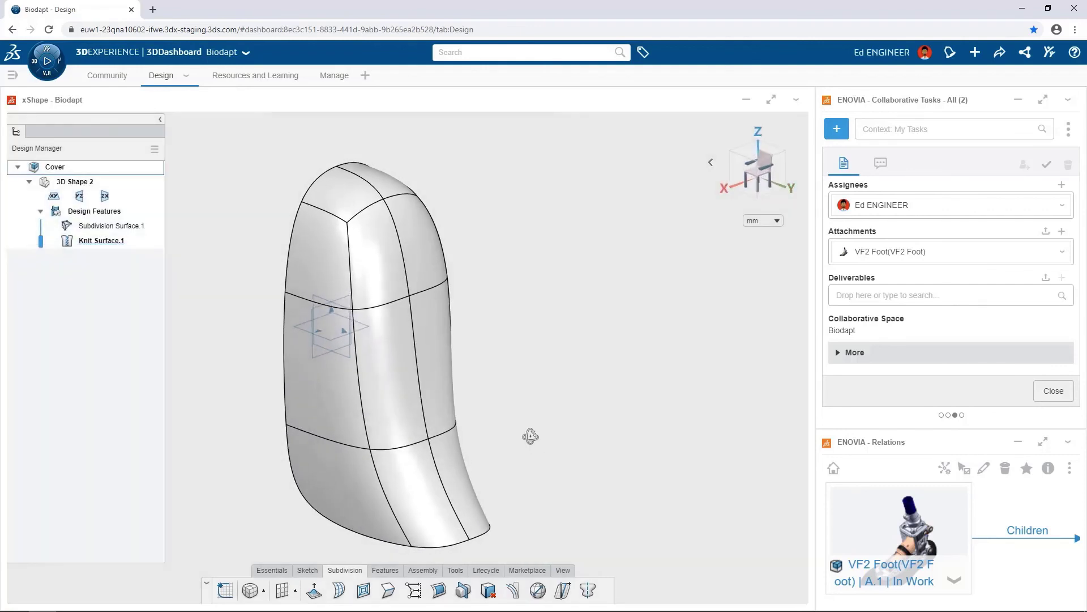
middle_drag(531, 436, 595, 254)
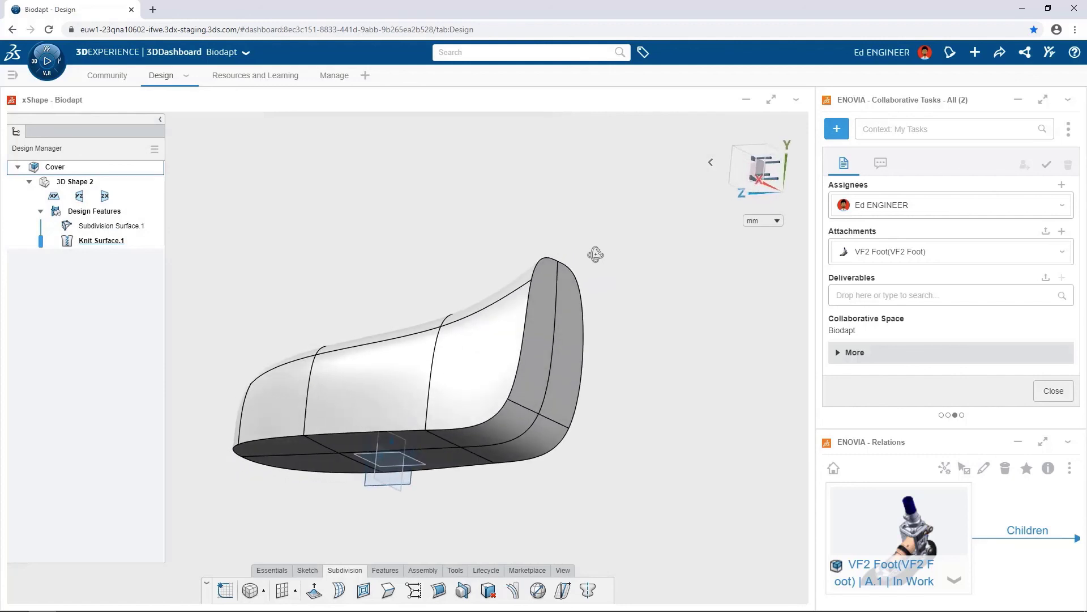
click(506, 423)
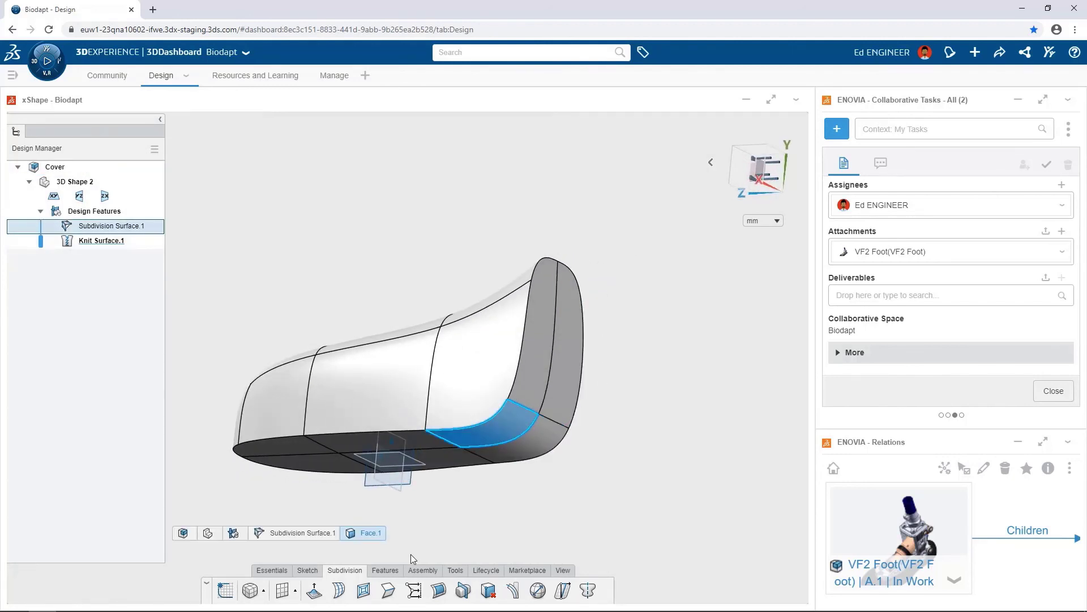
click(391, 572)
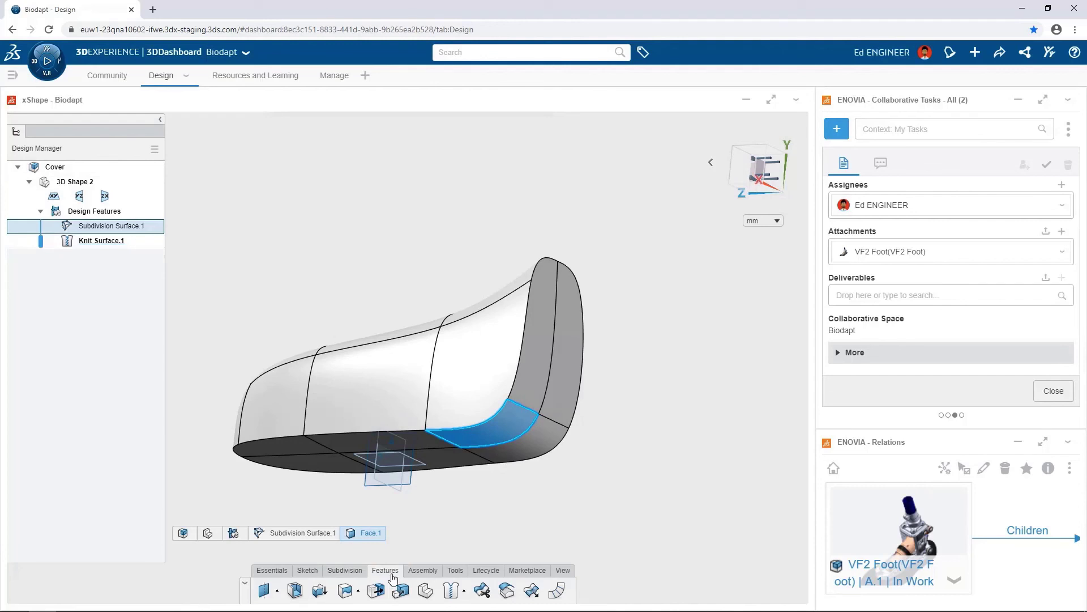
click(295, 590)
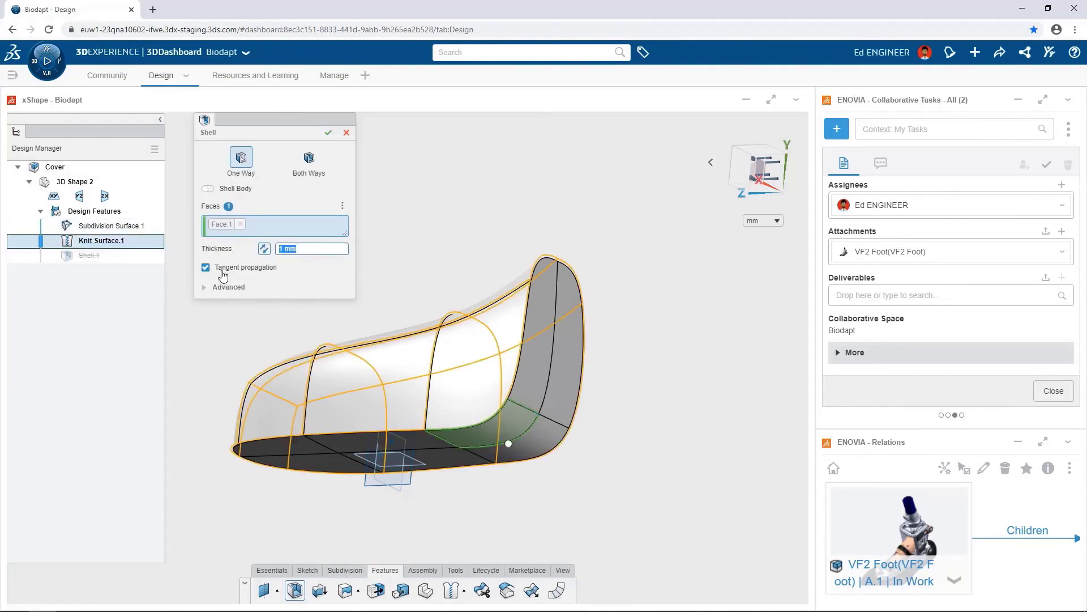
click(264, 249)
click(264, 250)
key(Return)
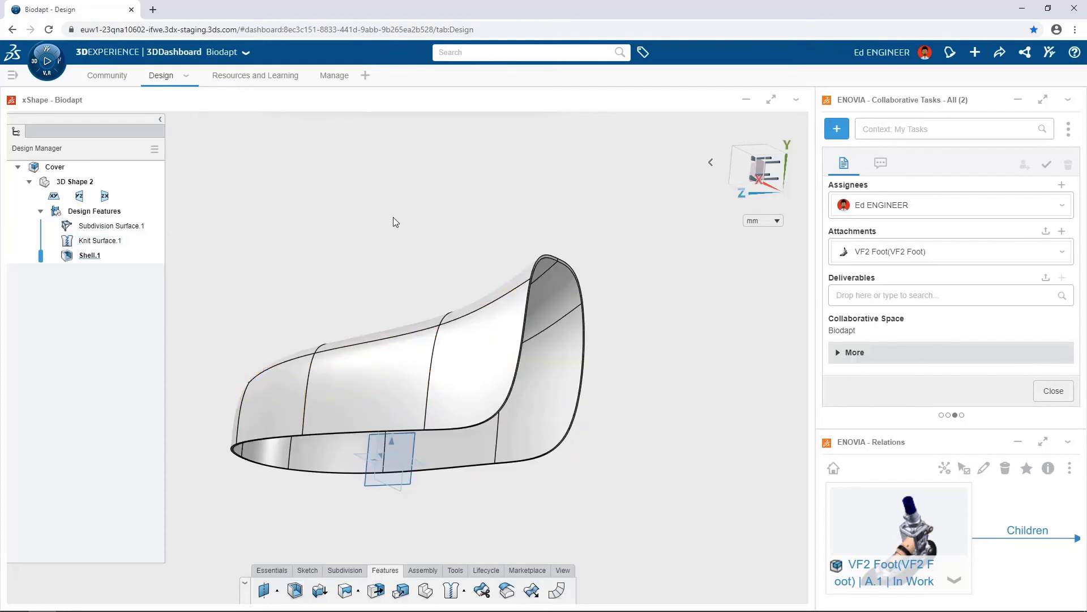